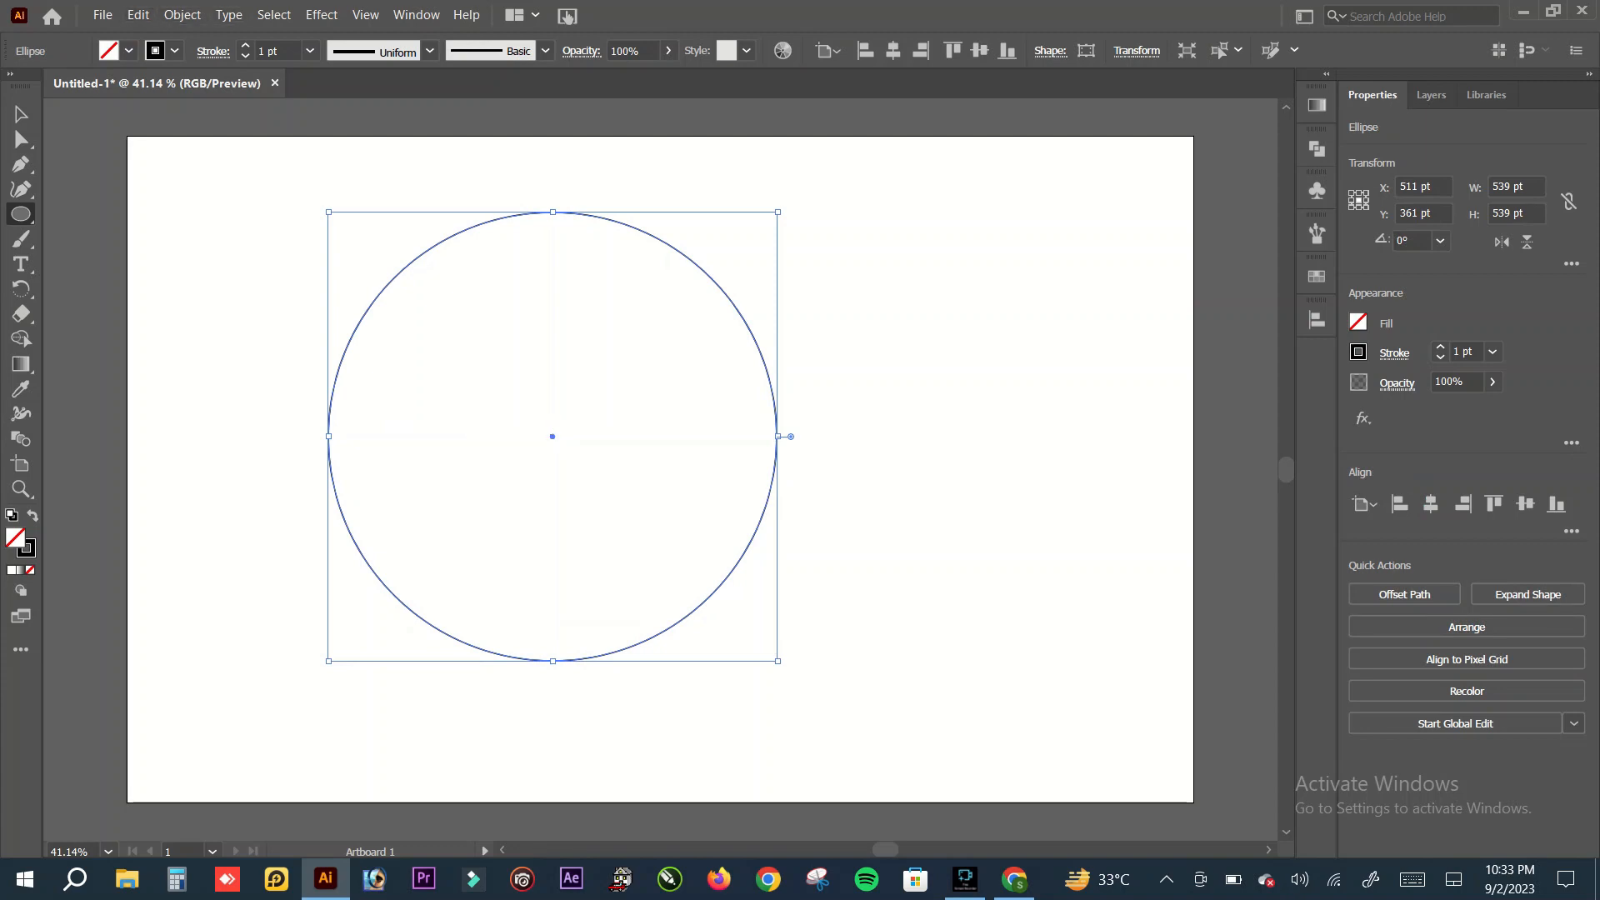
Step: Move the circle left on the artboard, then paste a copy in front and shift it right until its centre meets the original's edge
key(ctrl+c)
drag(552, 438, 409, 436)
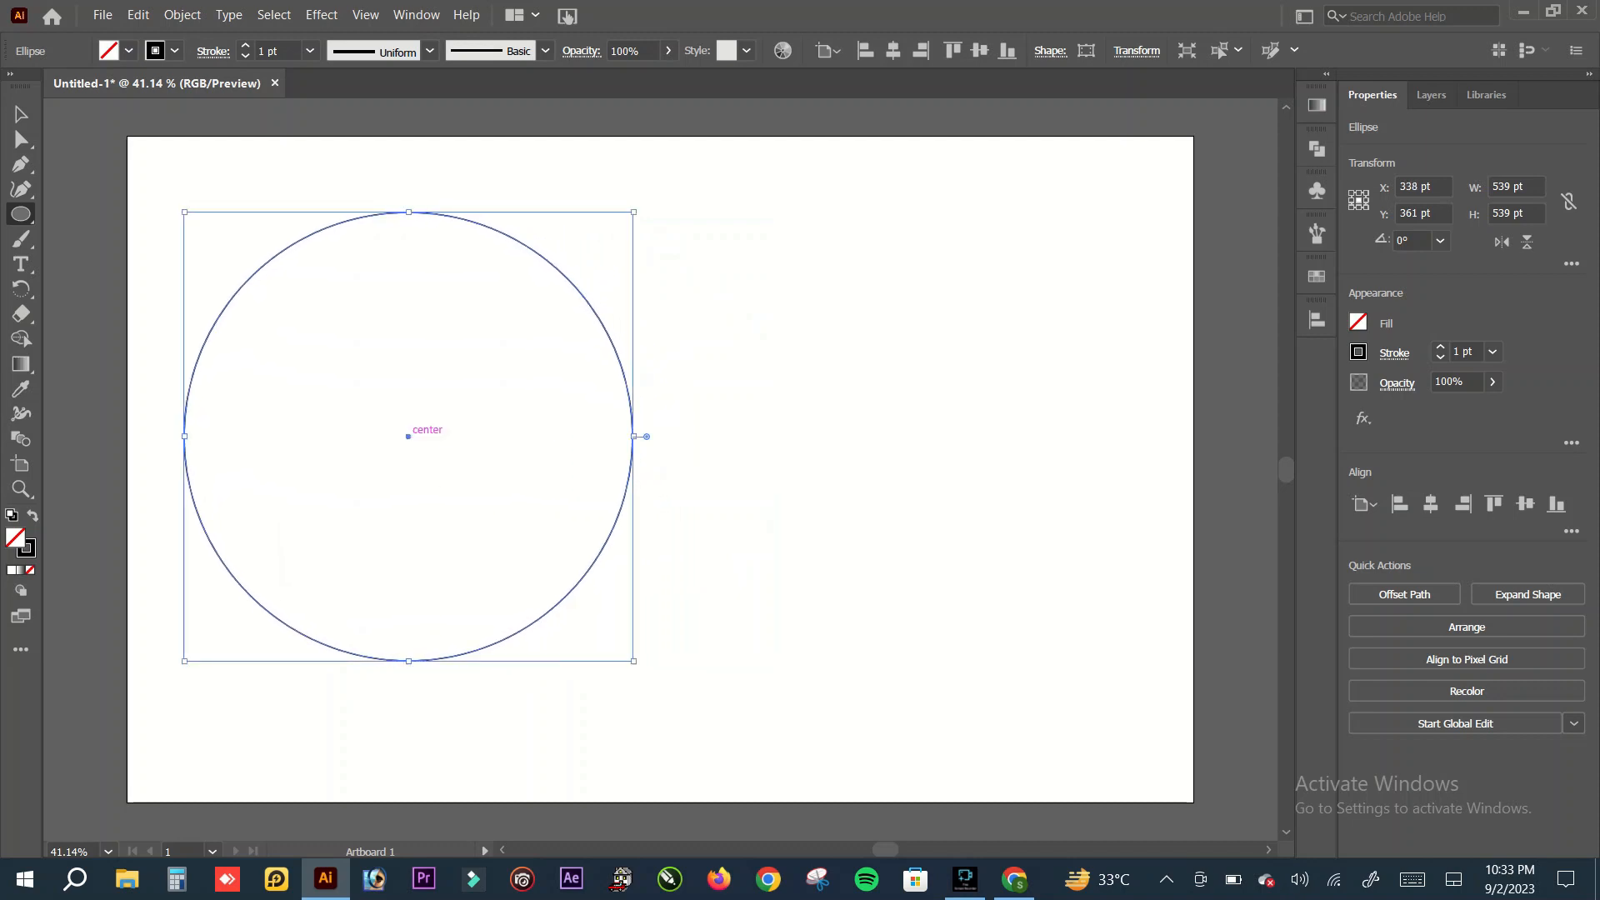
click(139, 15)
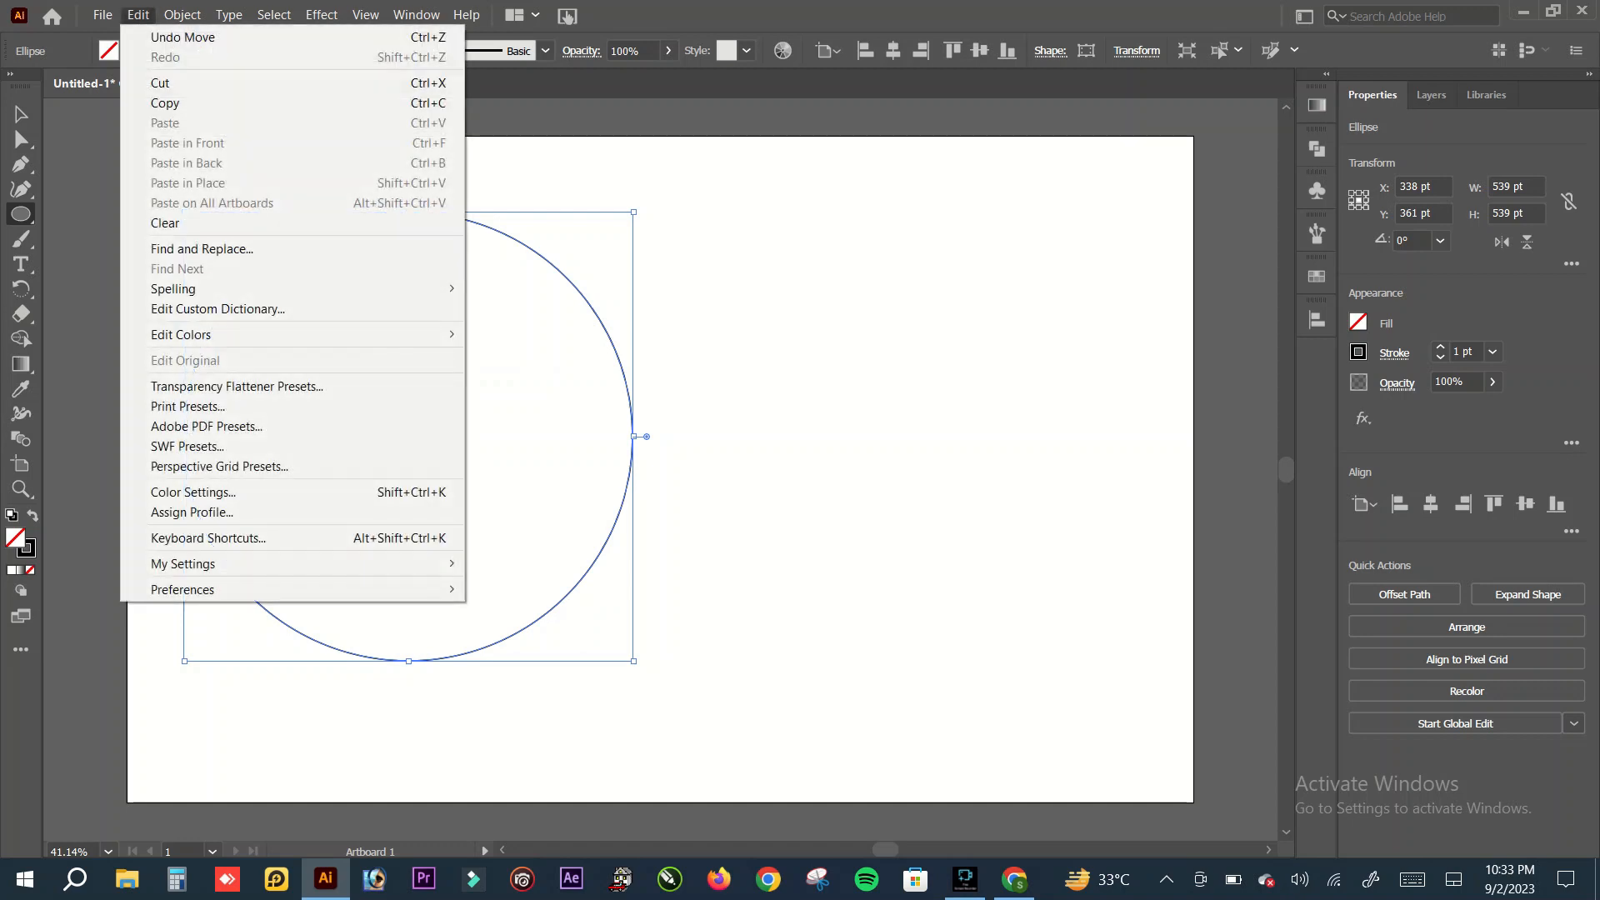
click(208, 103)
click(138, 15)
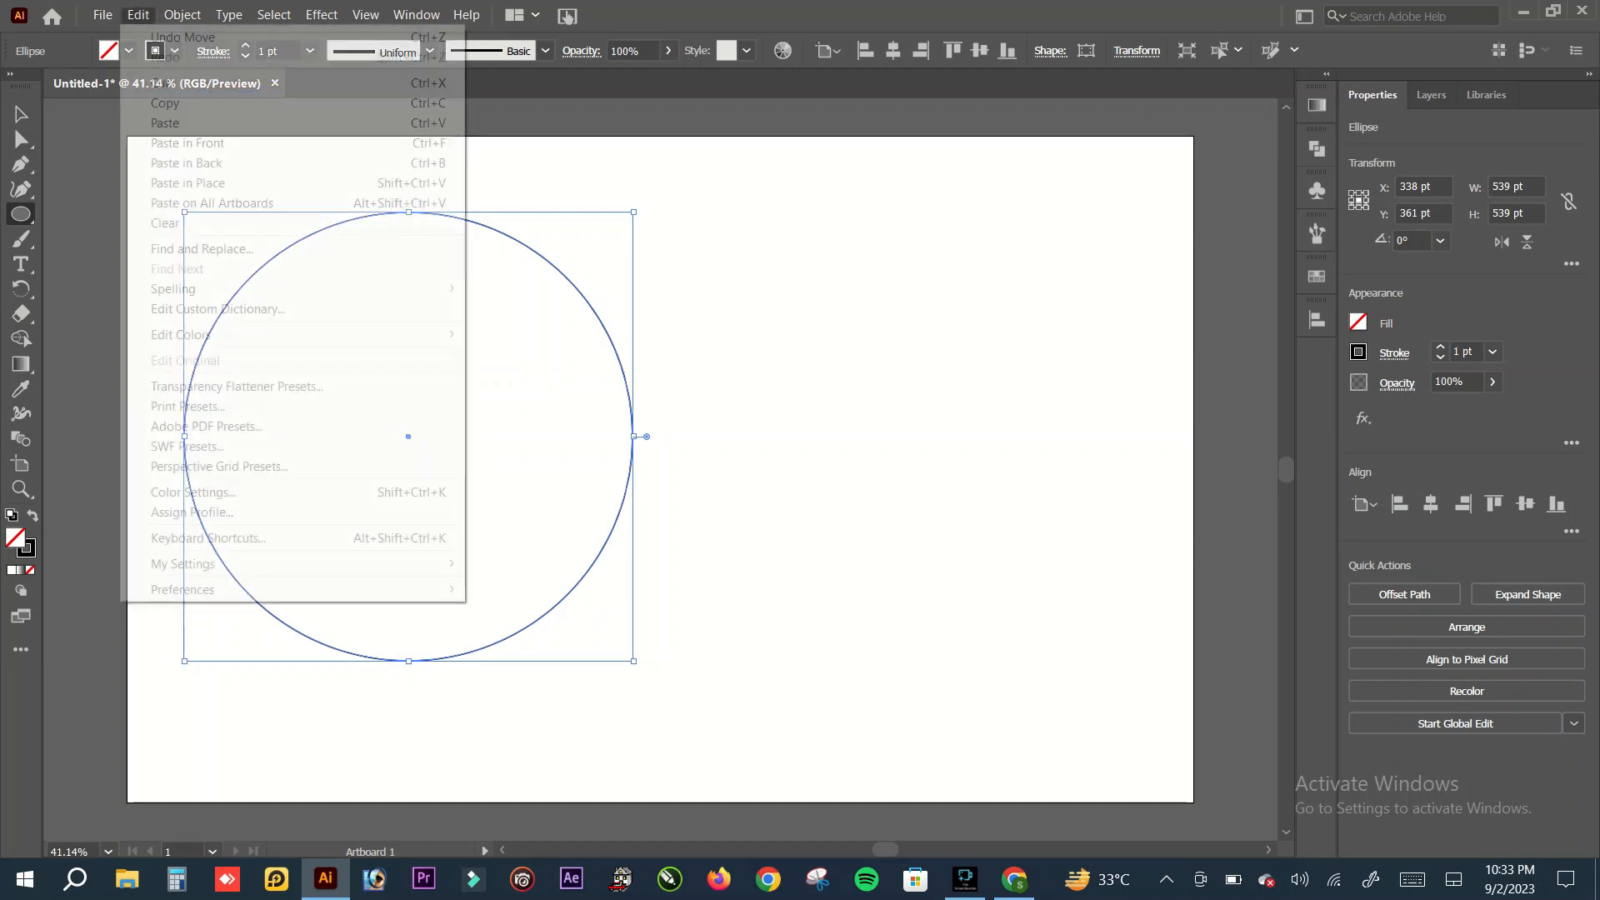
click(187, 142)
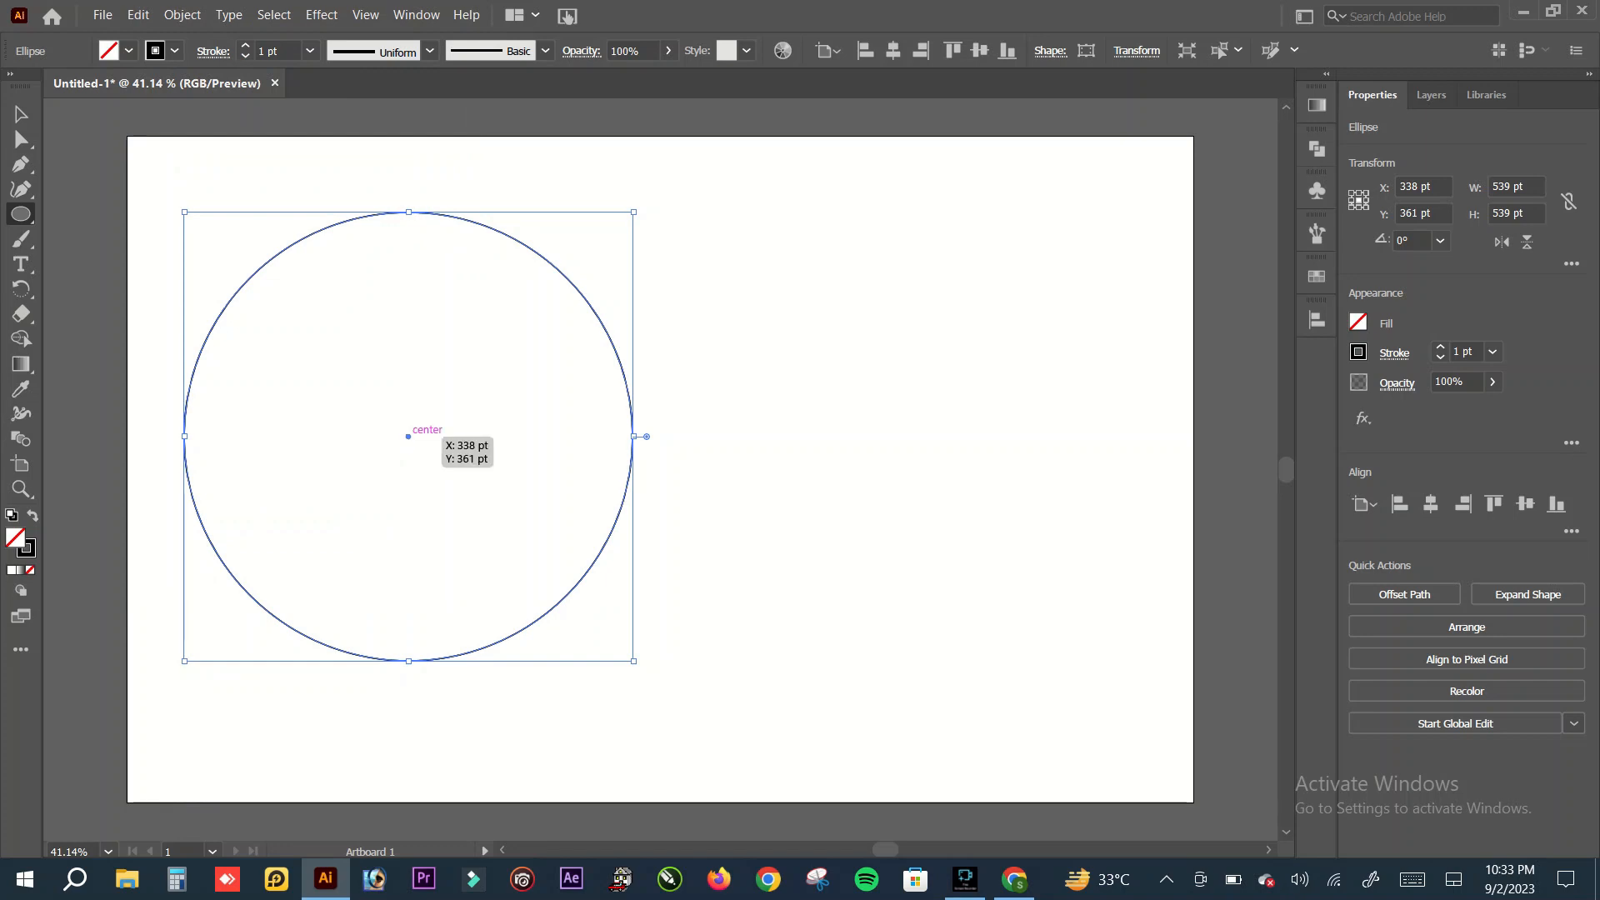
drag(408, 436, 632, 436)
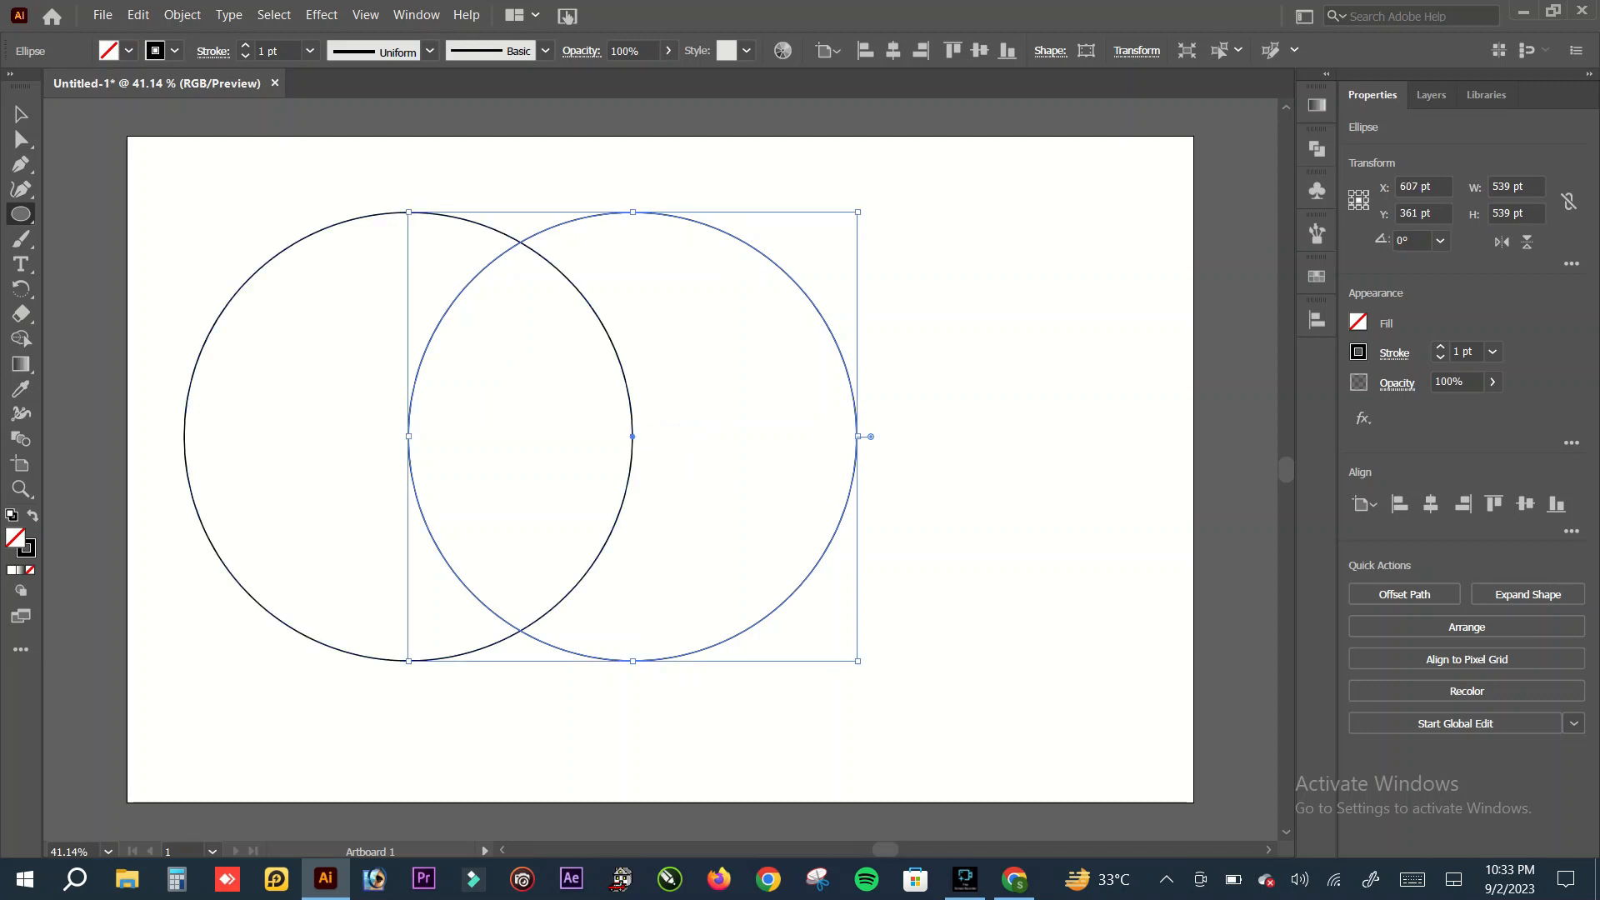
Step: Select both overlapping circles and intersect them into a single pointed leaf shape
key(v)
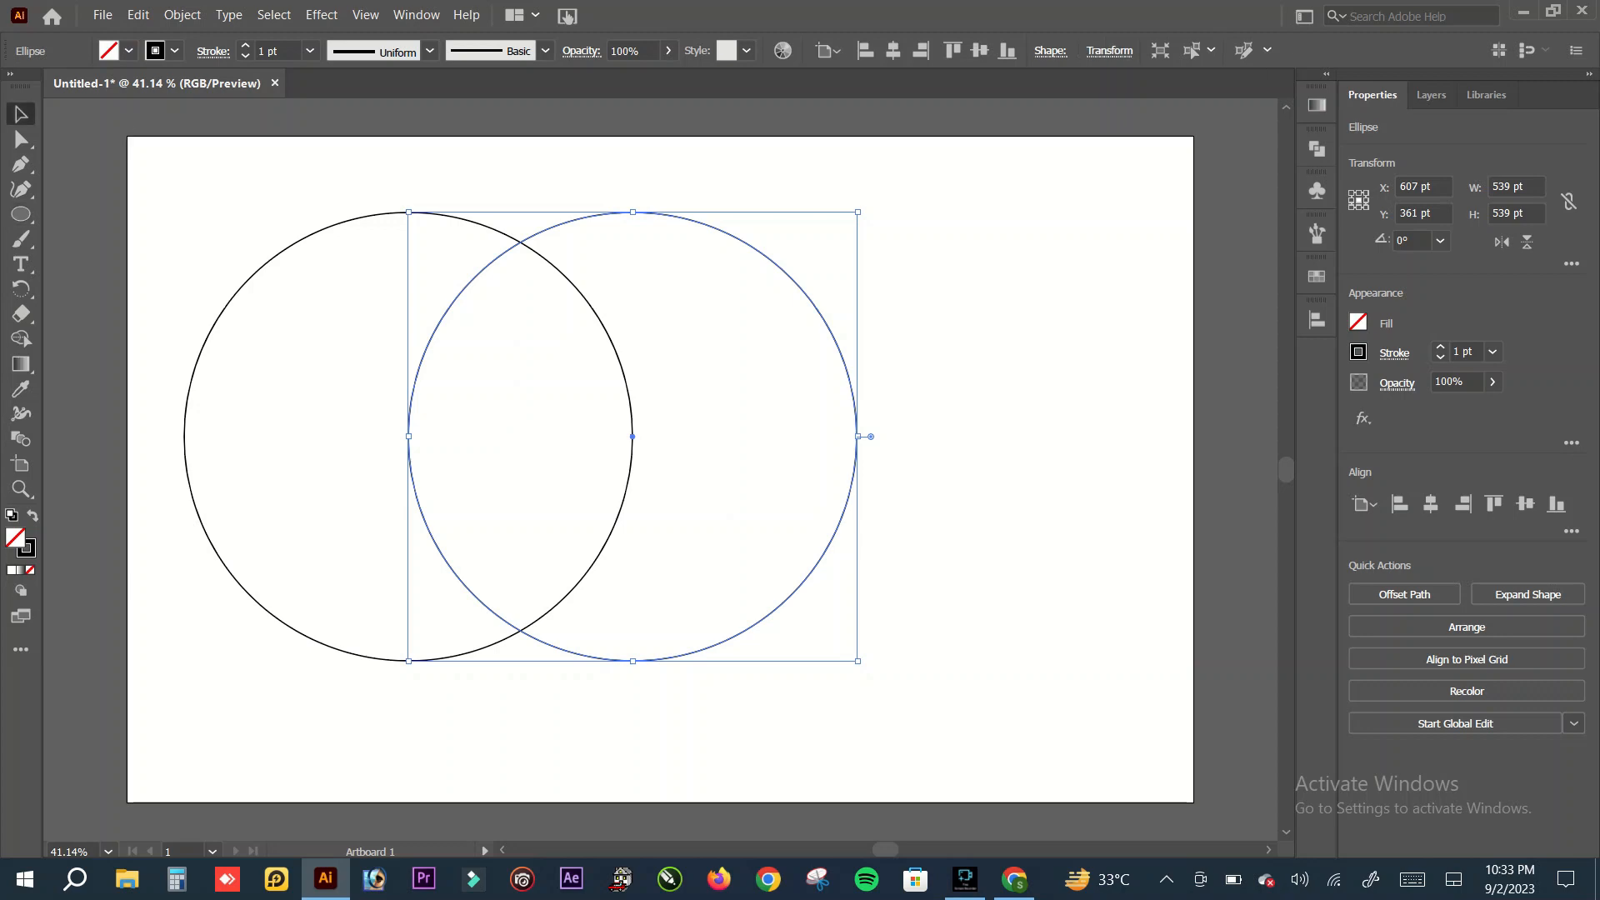
key(ctrl+shift+a)
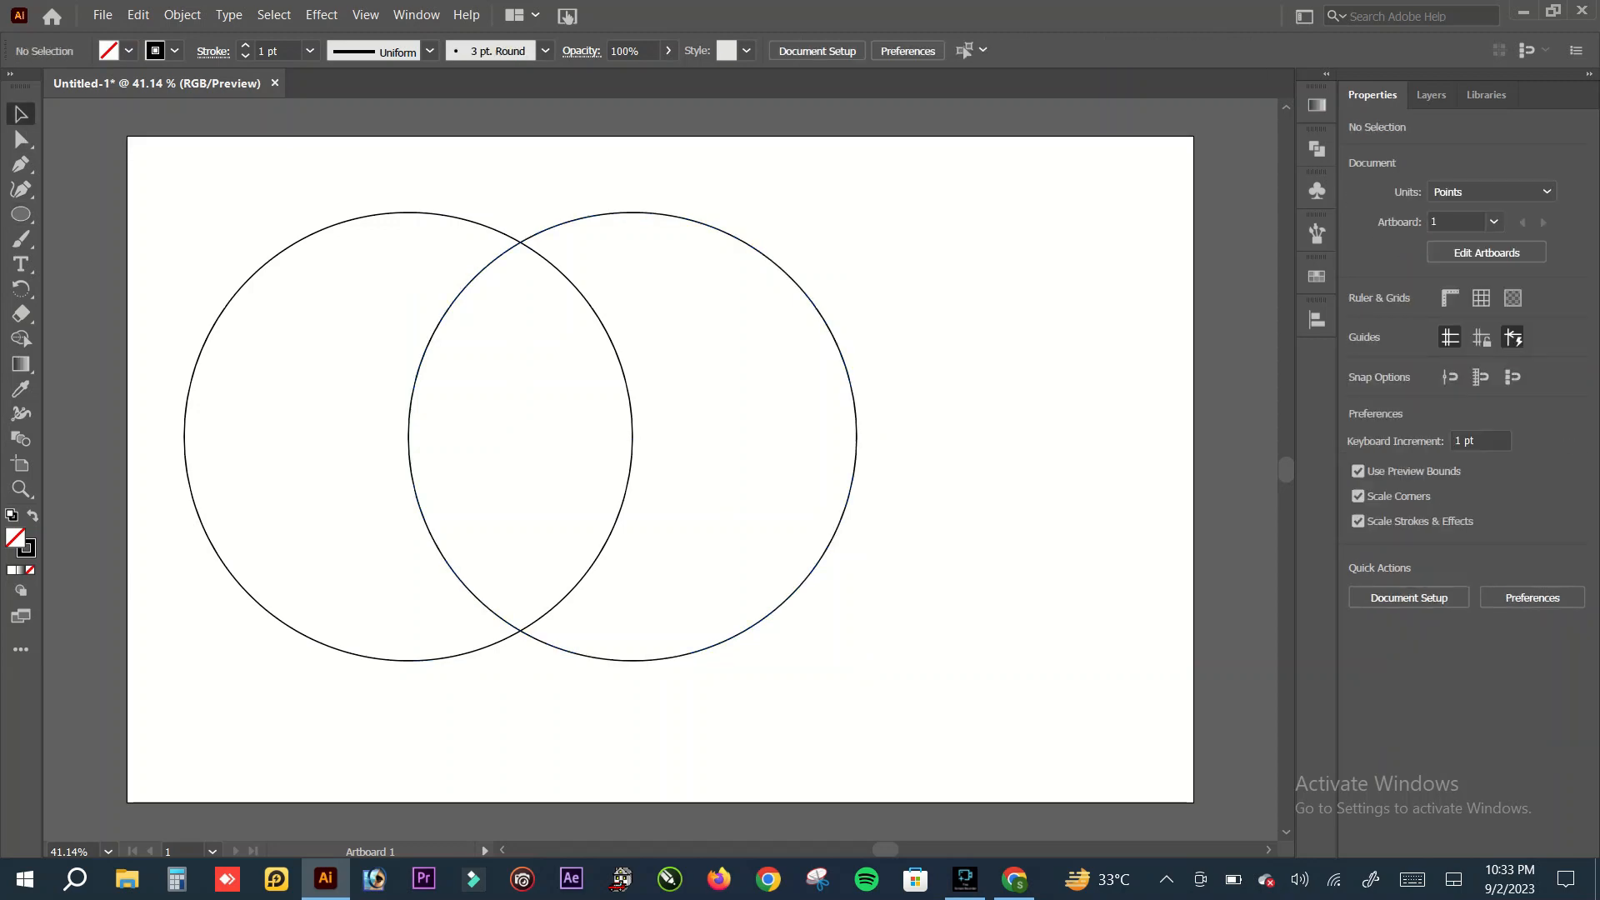
drag(200, 157, 888, 802)
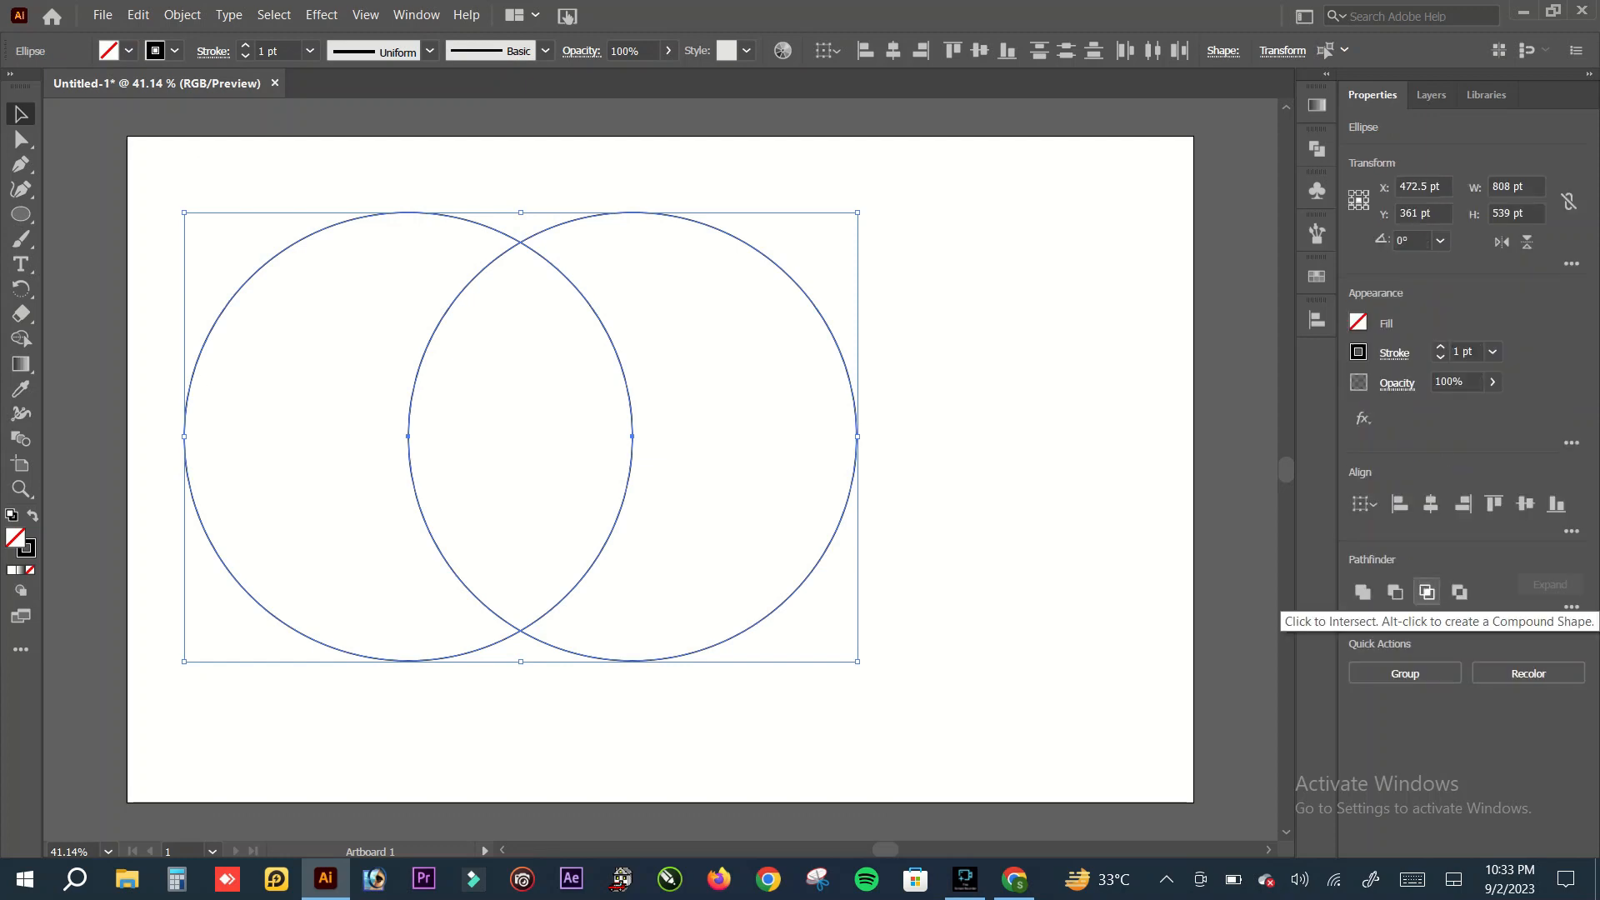
click(1427, 592)
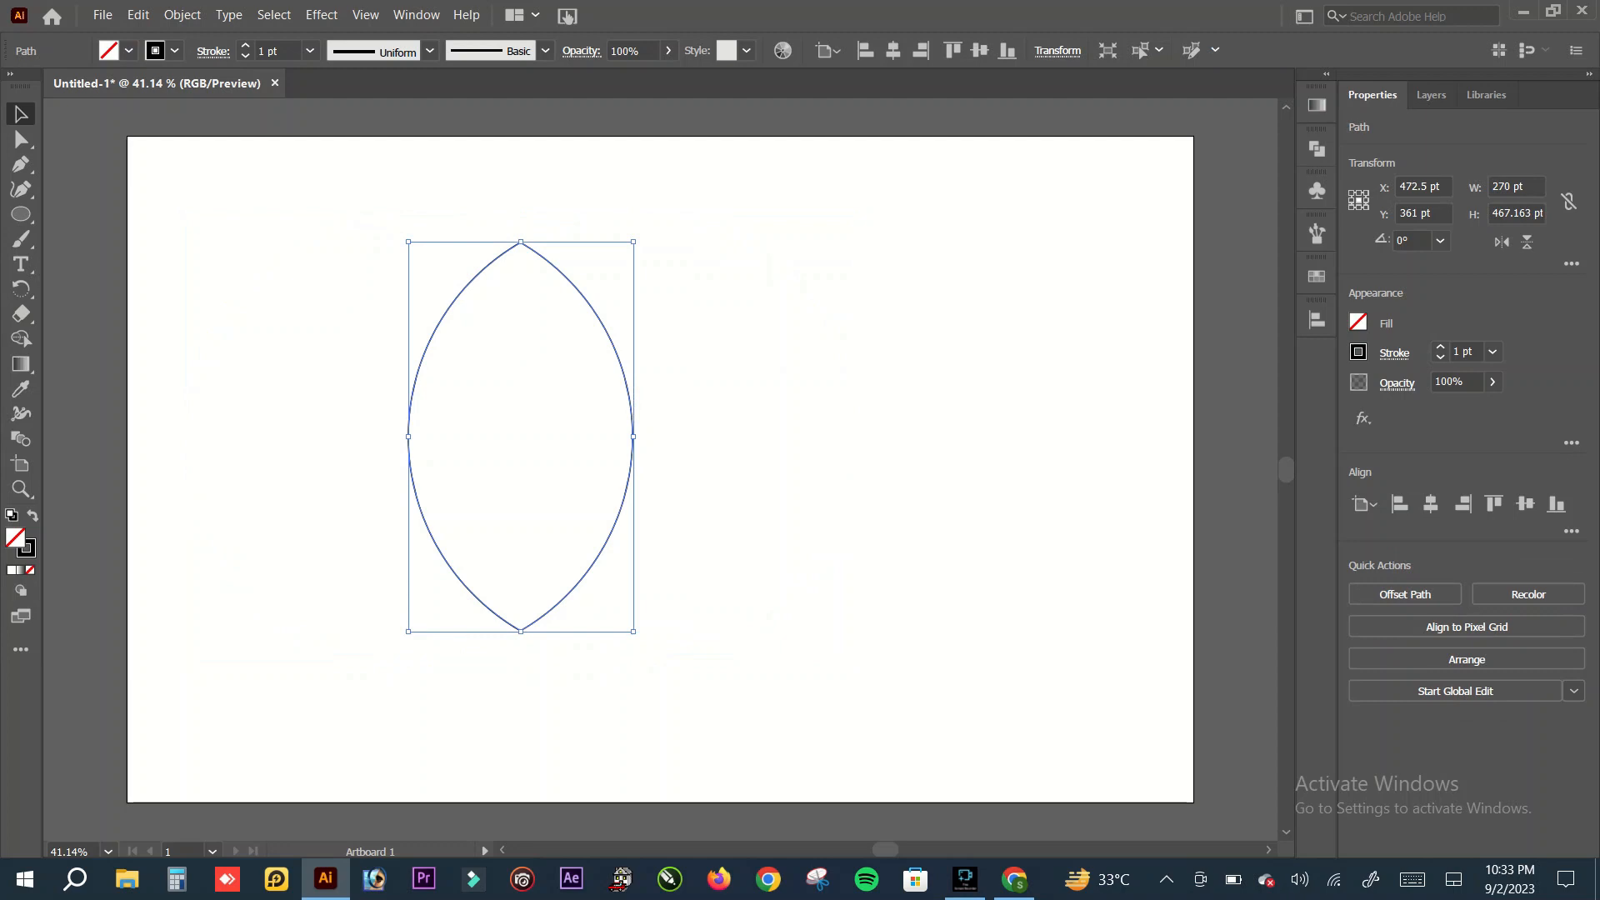
Step: Reshape the leaf into a wavy petal by slanting both side anchors' handles and bending the bottom handles and top right handle inward
click(21, 139)
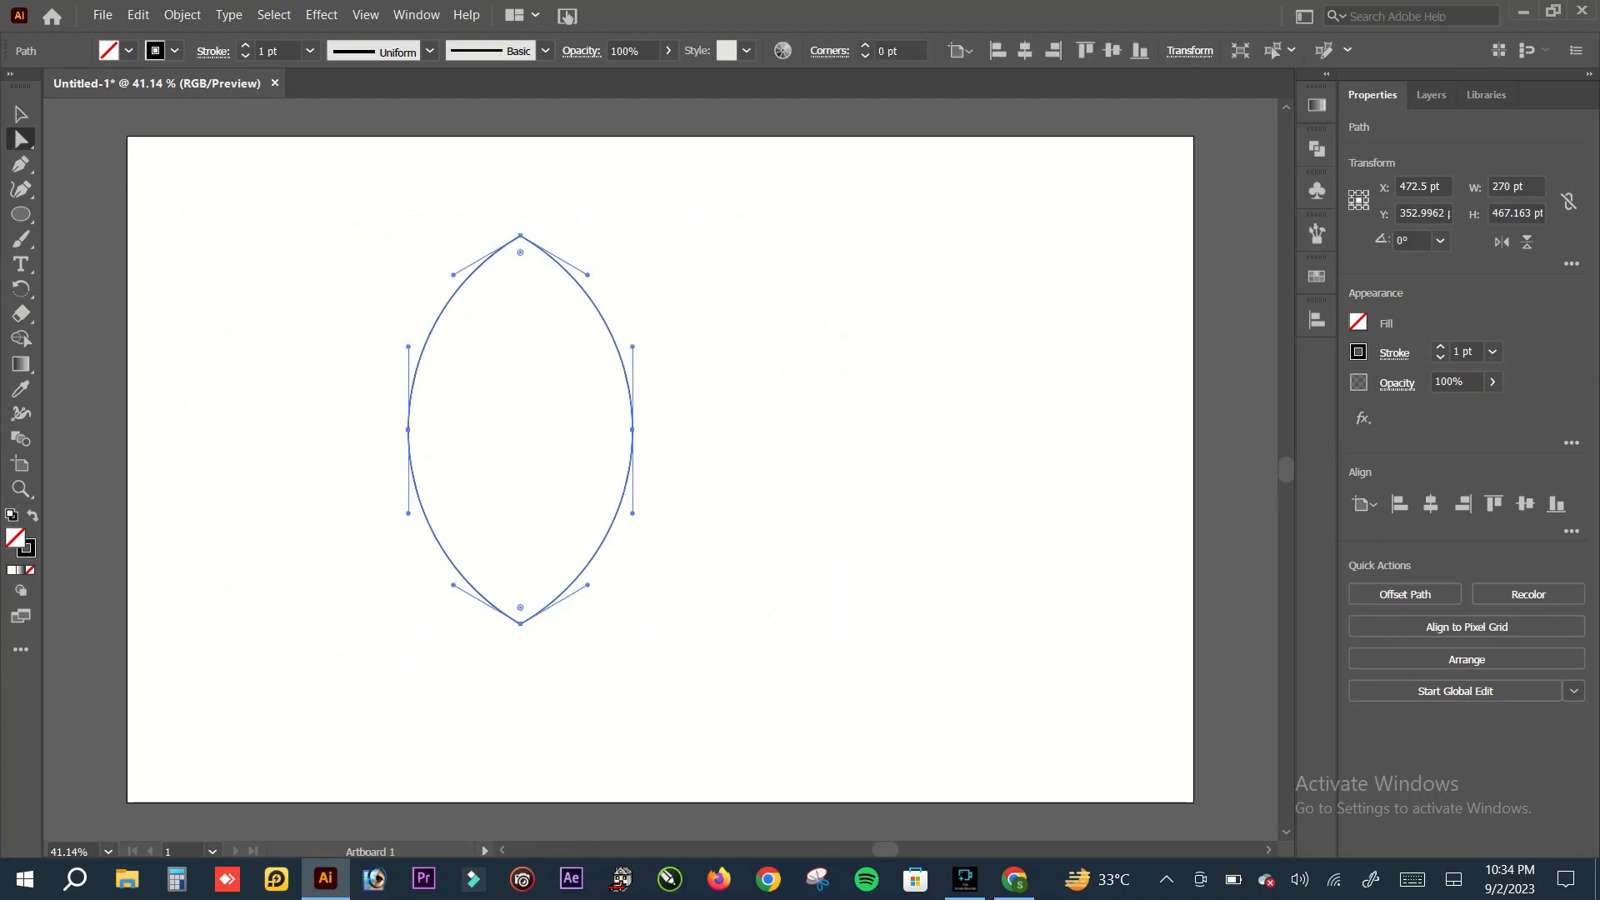
drag(633, 347, 649, 346)
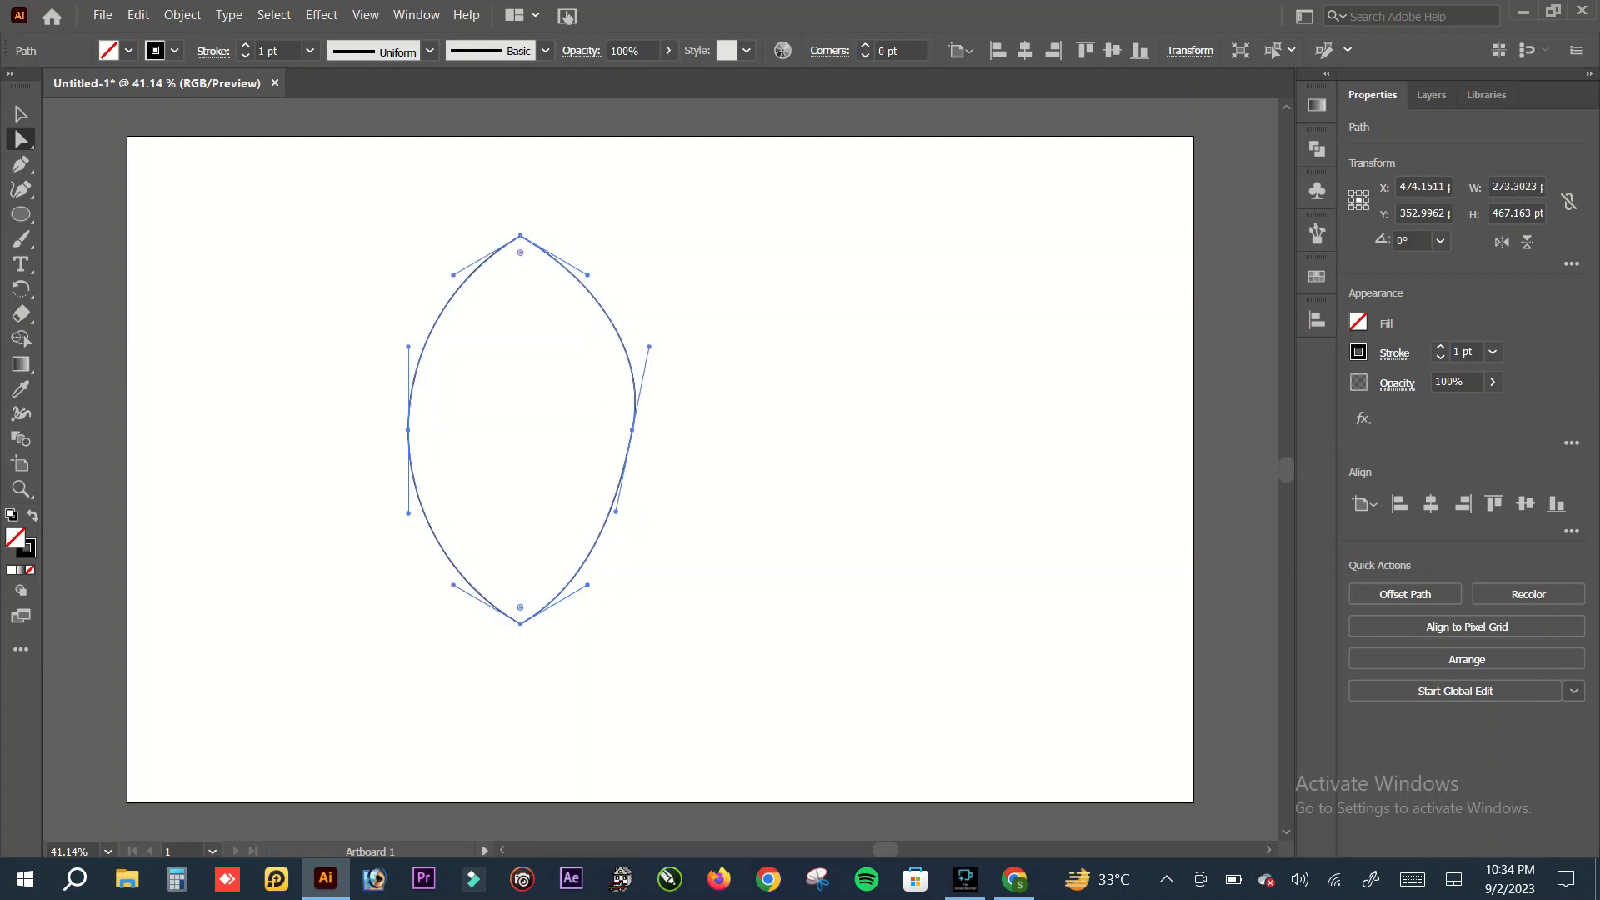
drag(408, 347, 426, 343)
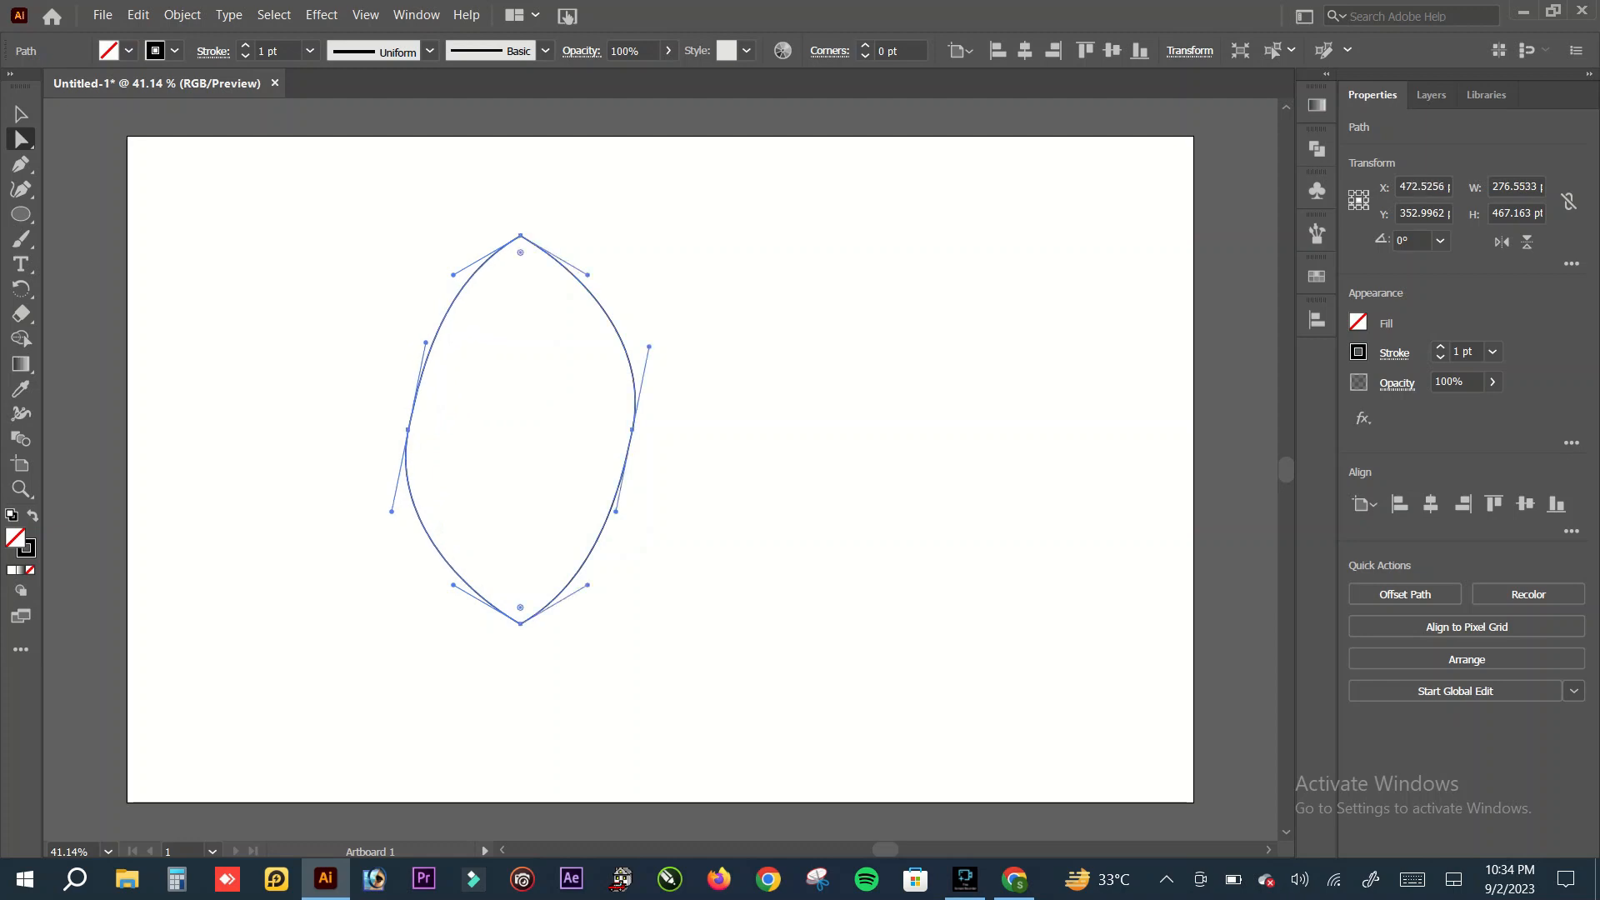
mouse_move(453, 585)
mouse_down()
mouse_move(438, 605)
mouse_move(471, 561)
mouse_up()
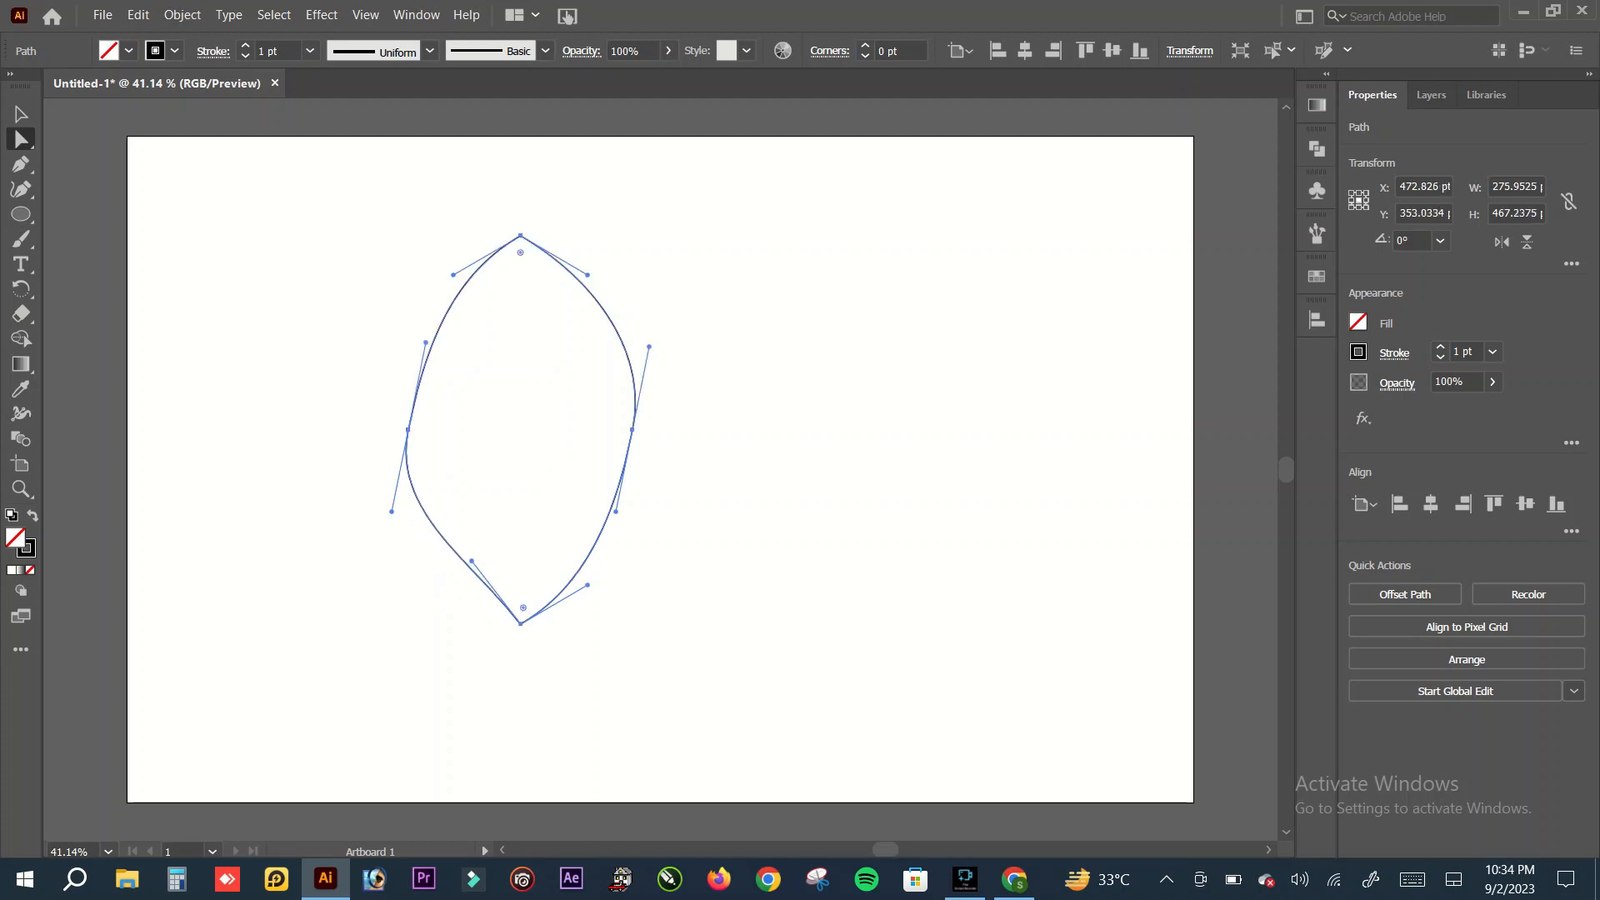
drag(587, 585, 534, 546)
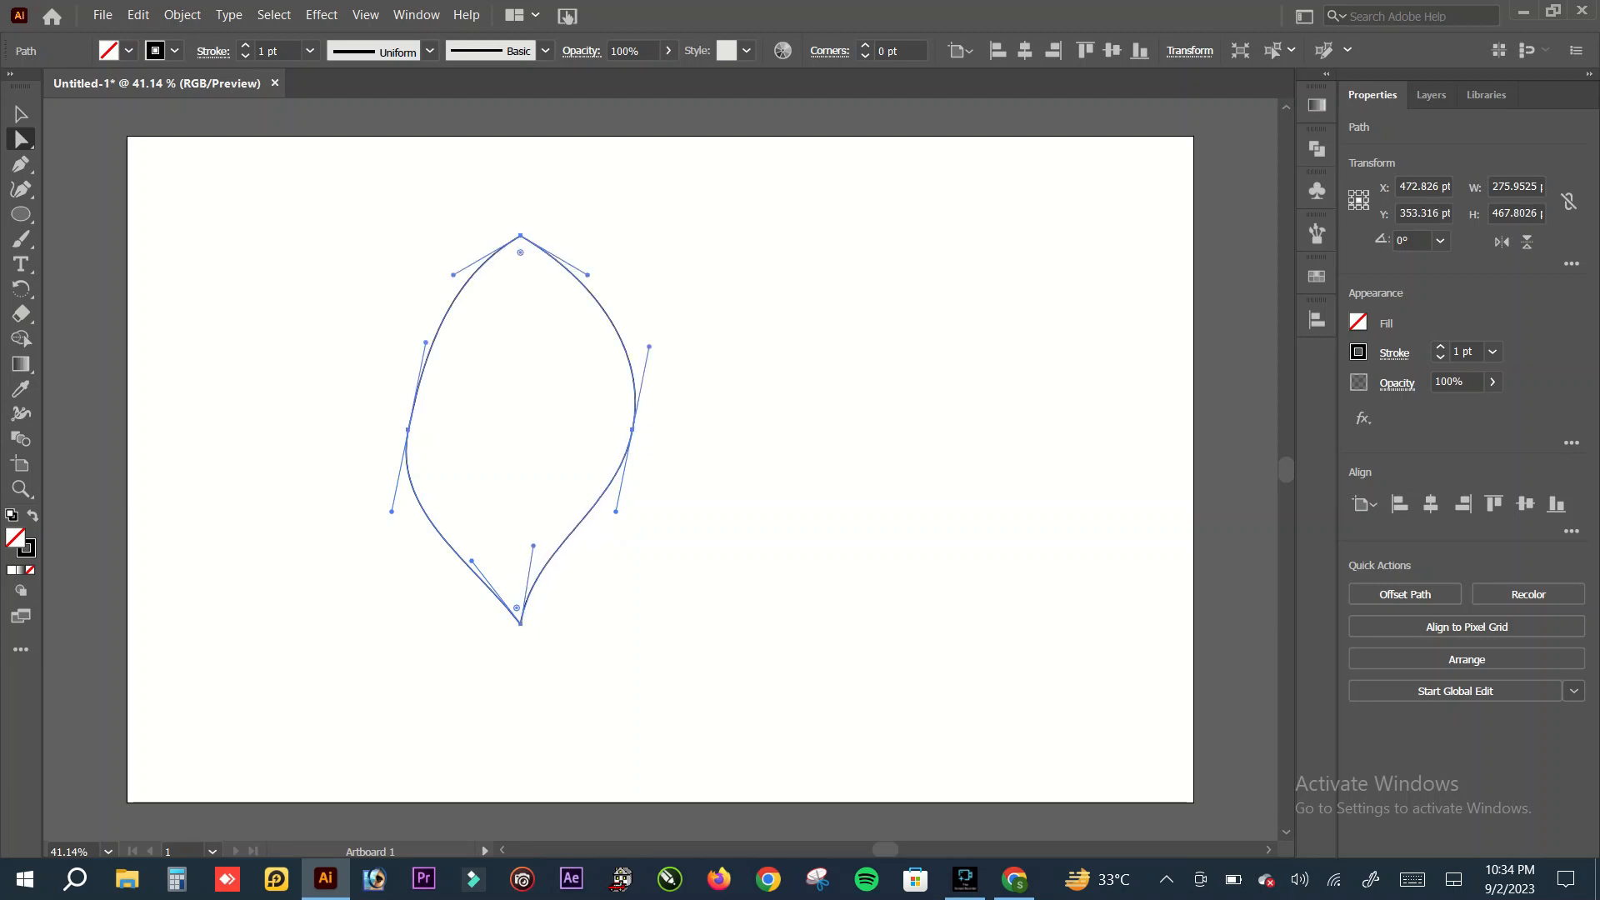
click(571, 270)
click(699, 332)
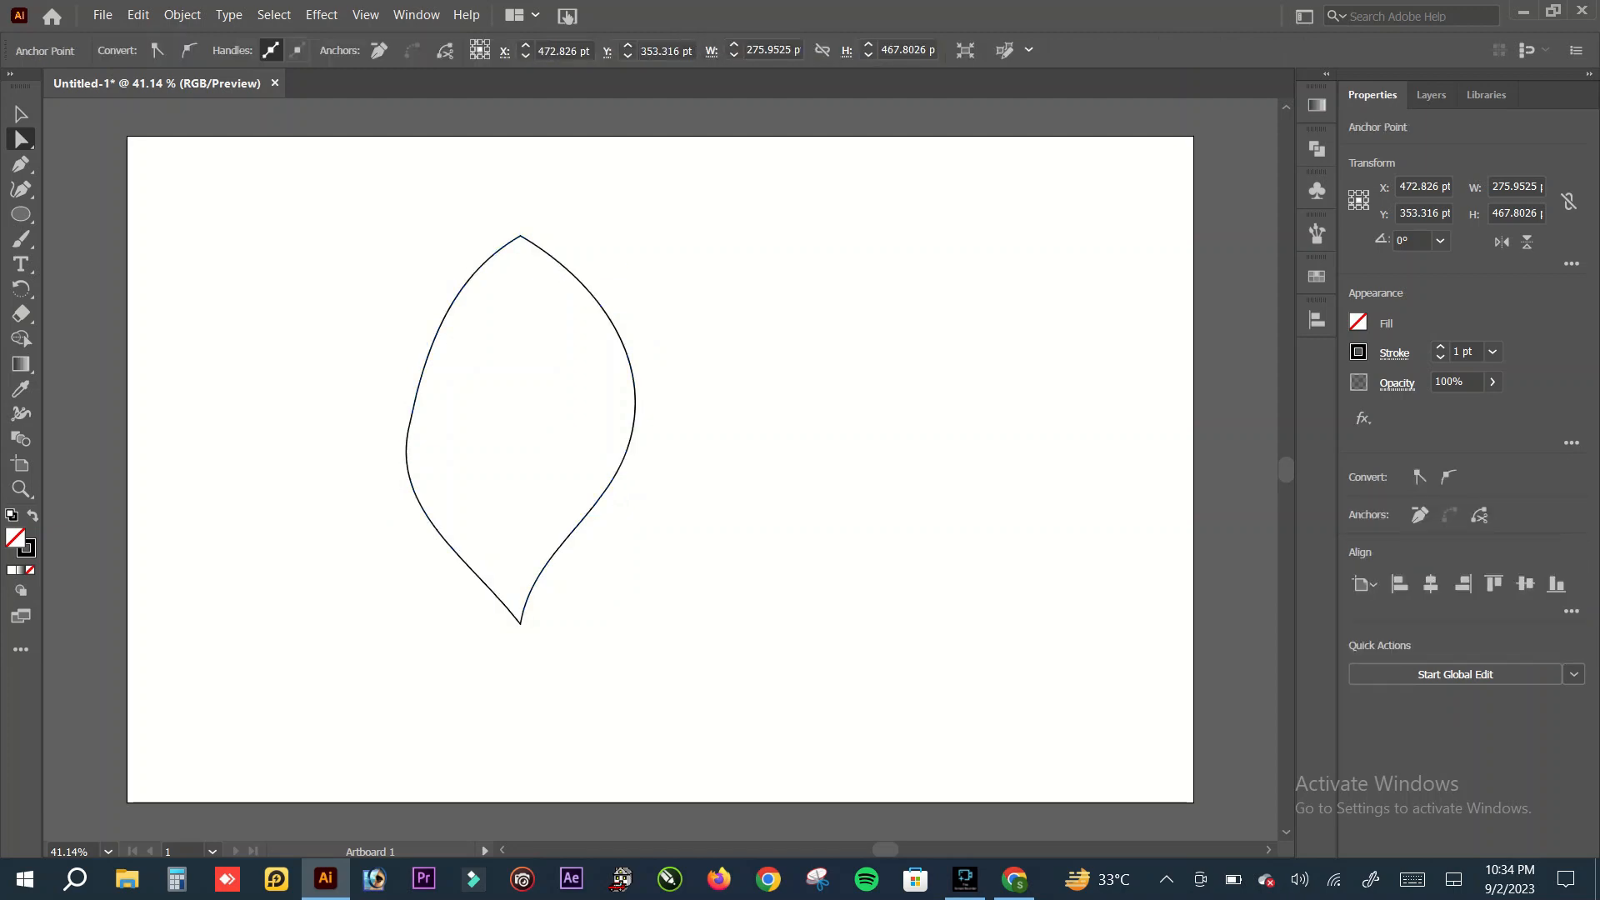
drag(440, 178, 544, 298)
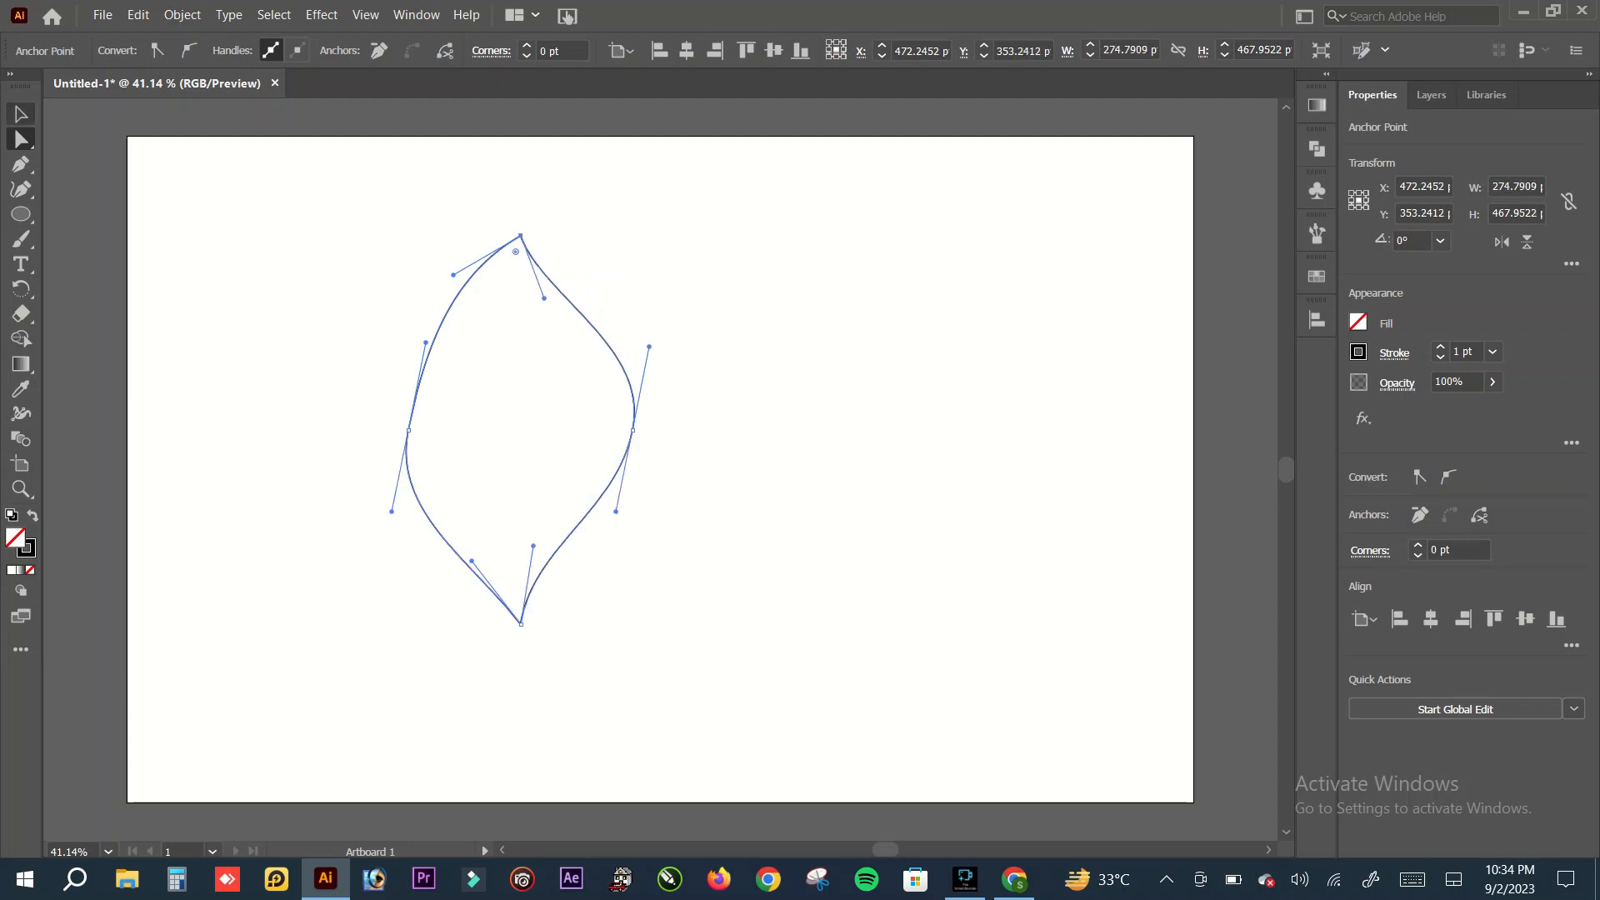
Step: Scale the petal down proportionally about its centre to about 166 by 286 pt
click(21, 114)
click(283, 275)
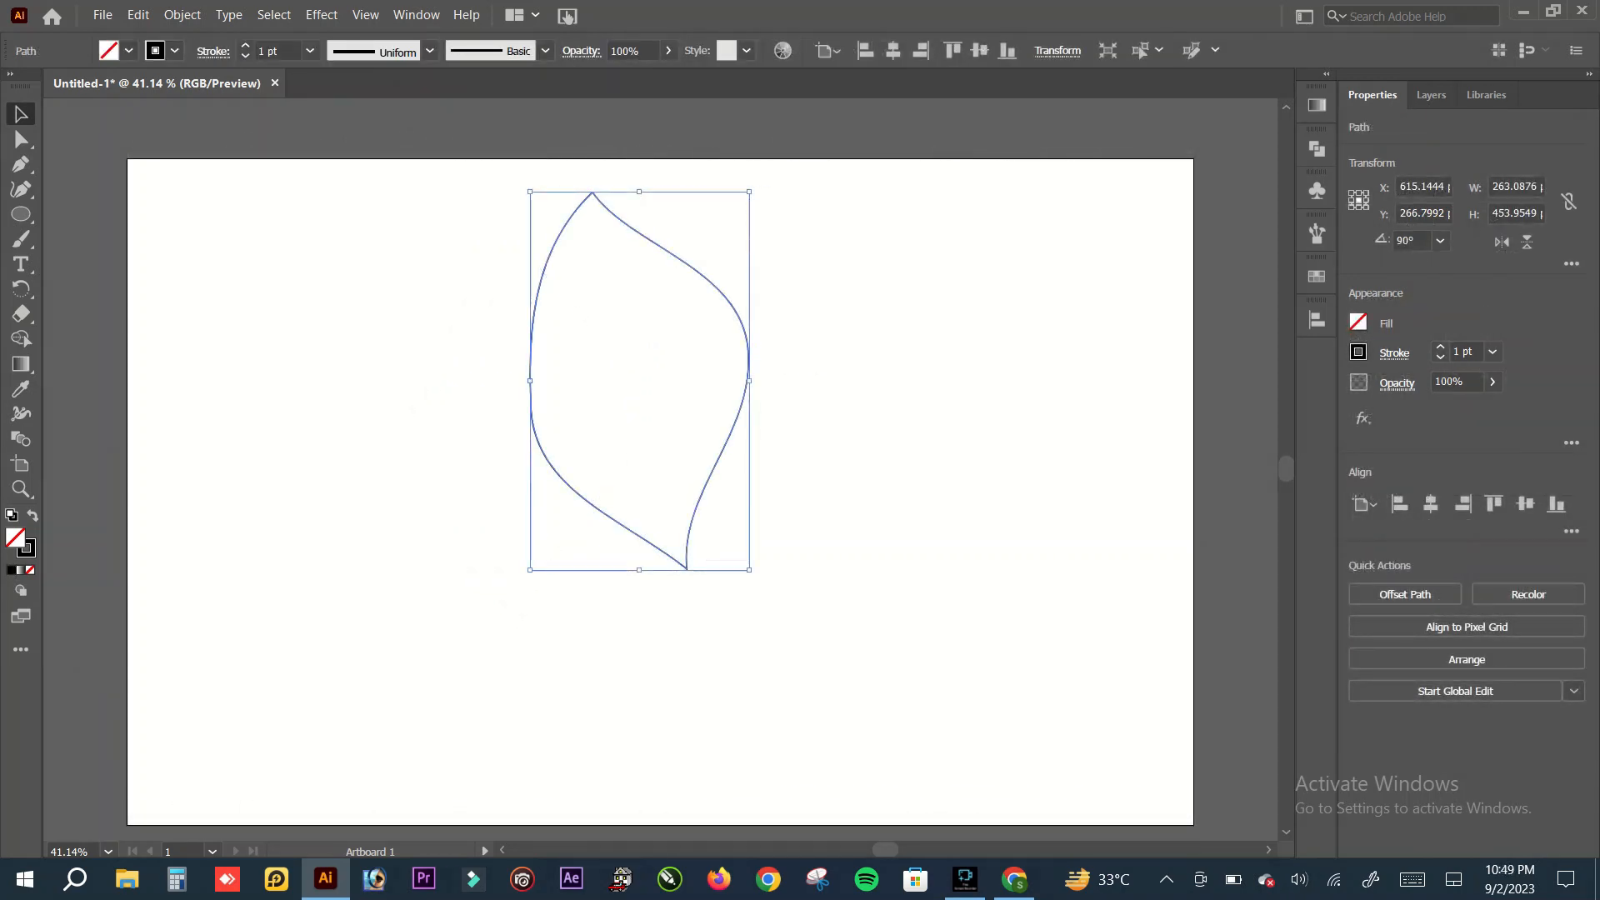
mouse_move(749, 570)
mouse_down()
mouse_move(754, 550)
mouse_move(708, 499)
mouse_up()
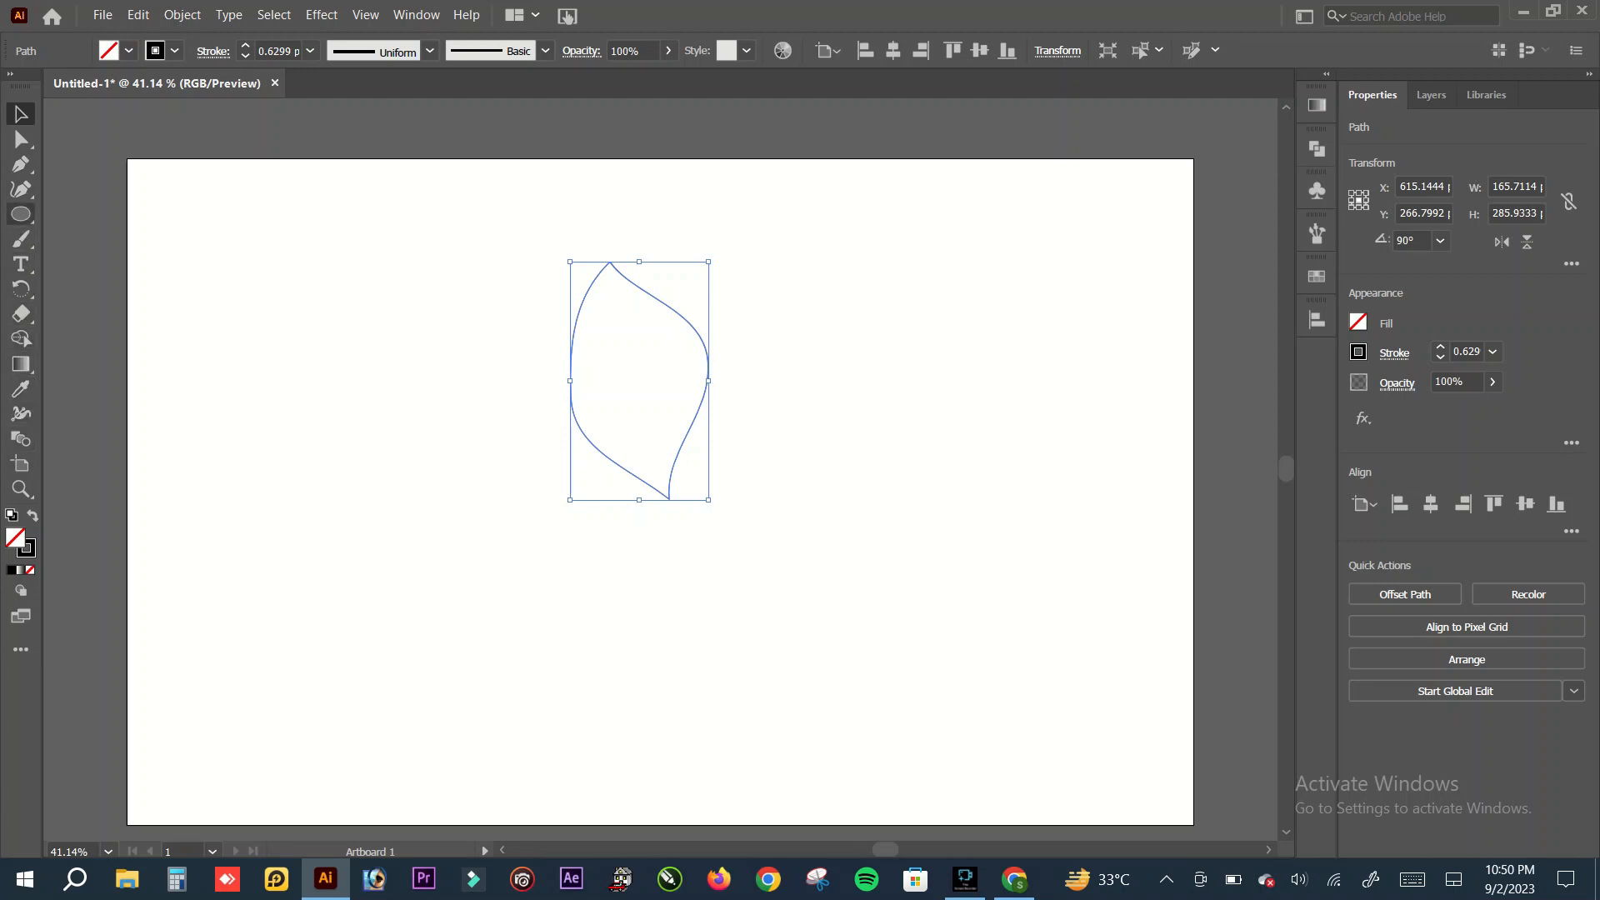
Step: Make a copy of the petal rotated 45° around its bottom anchor and repeat the transform until four petals fan out
click(21, 288)
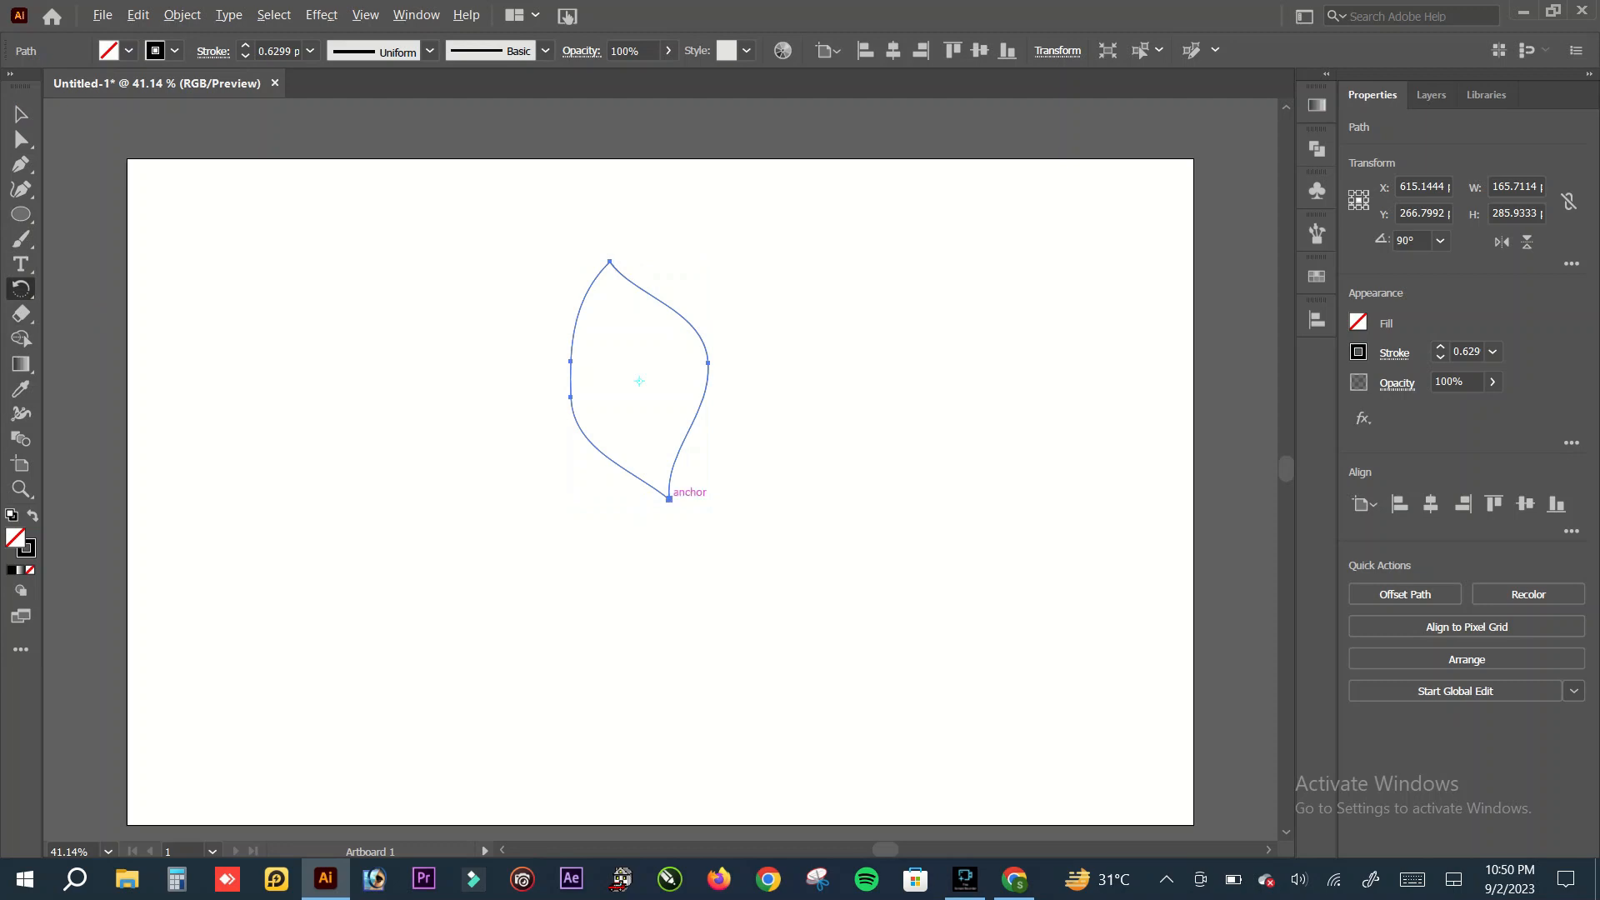
alt+click(670, 499)
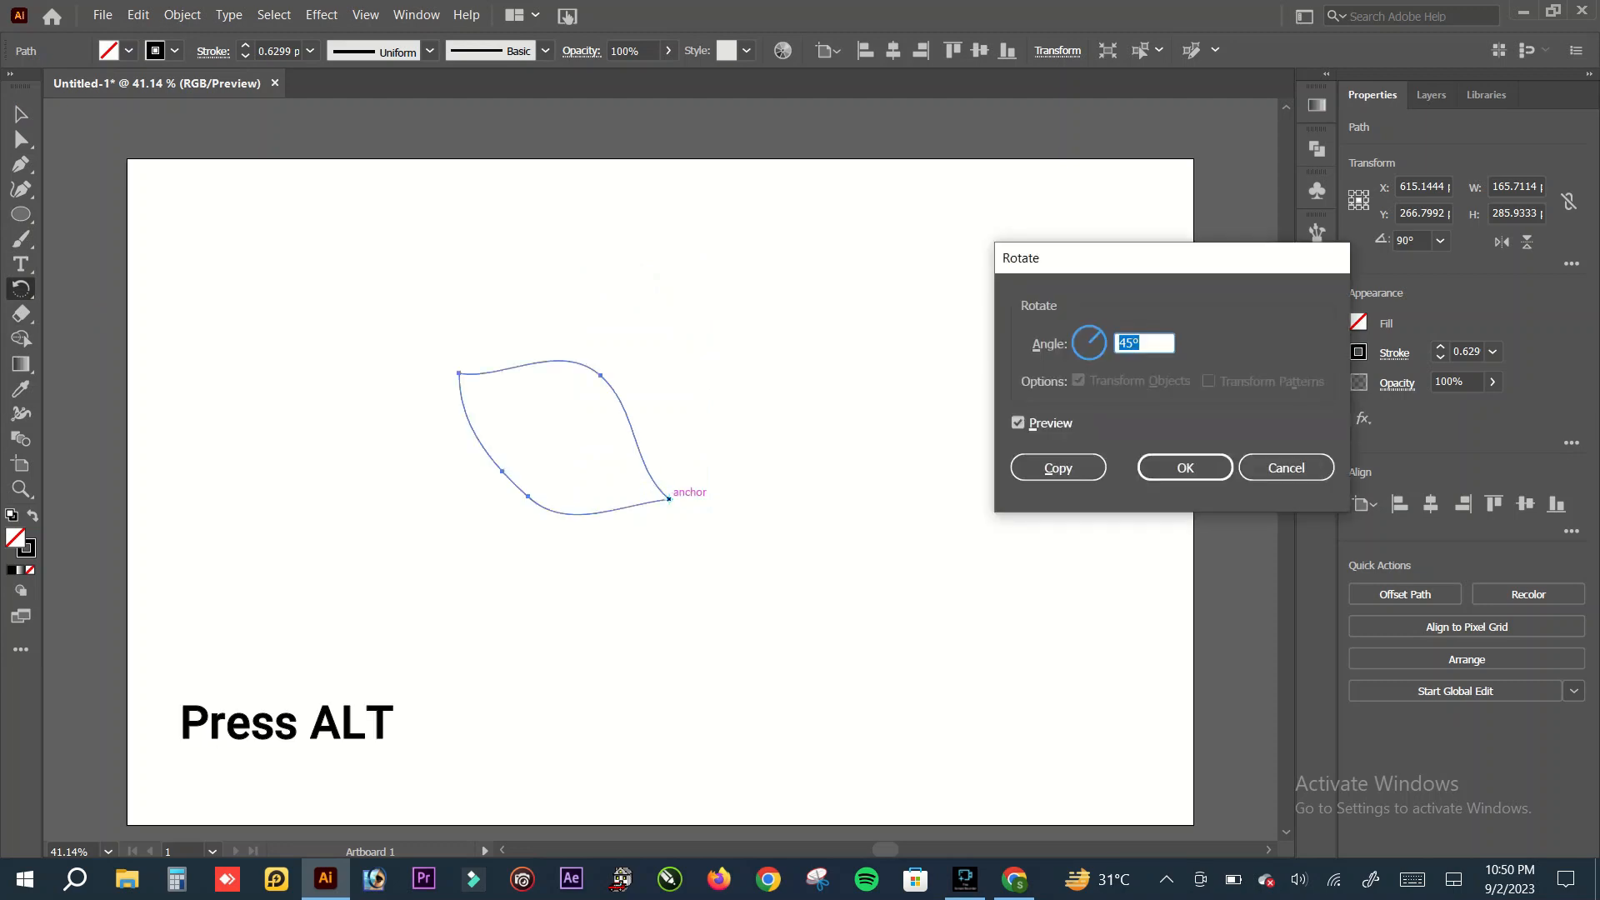
key(alt+c)
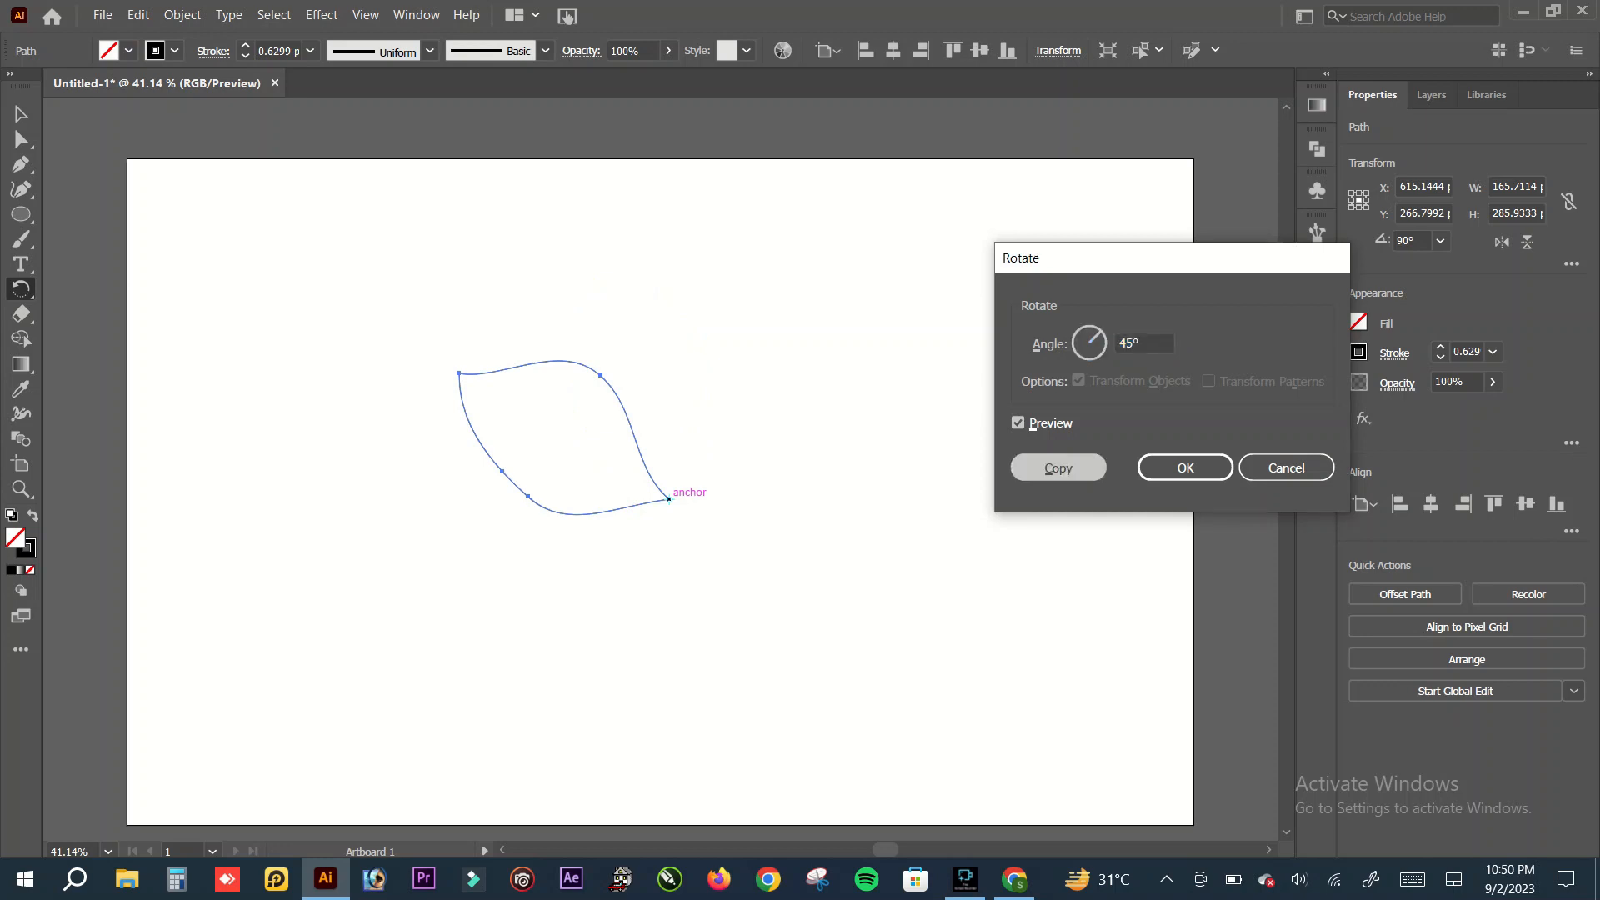
key(ctrl+d)
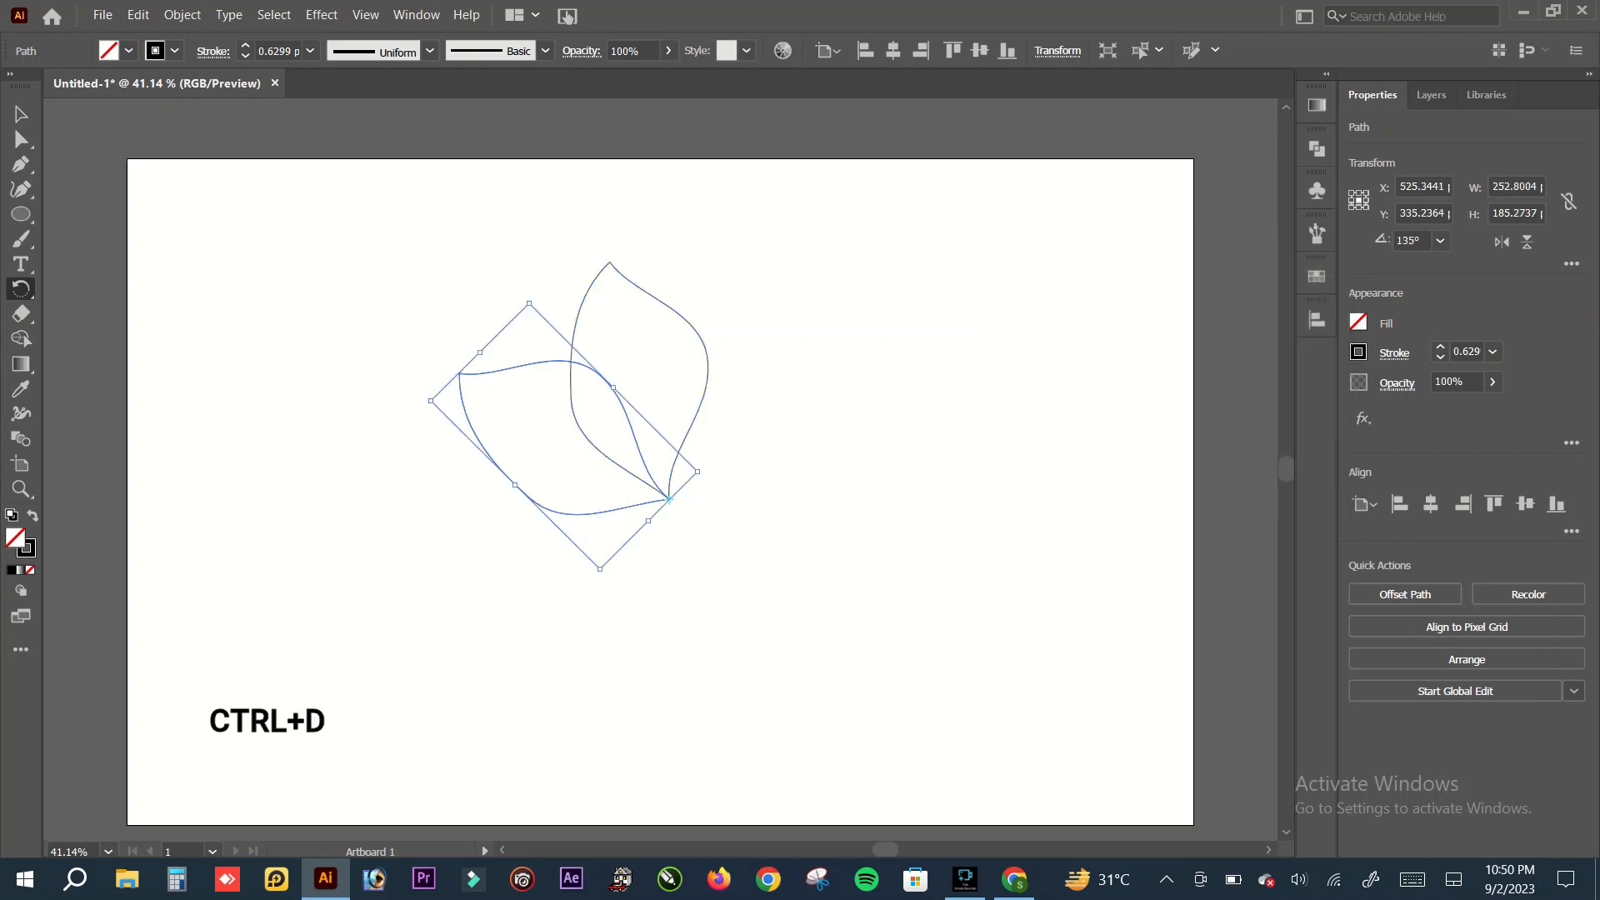
key(ctrl+d)
key(ctrl+d)
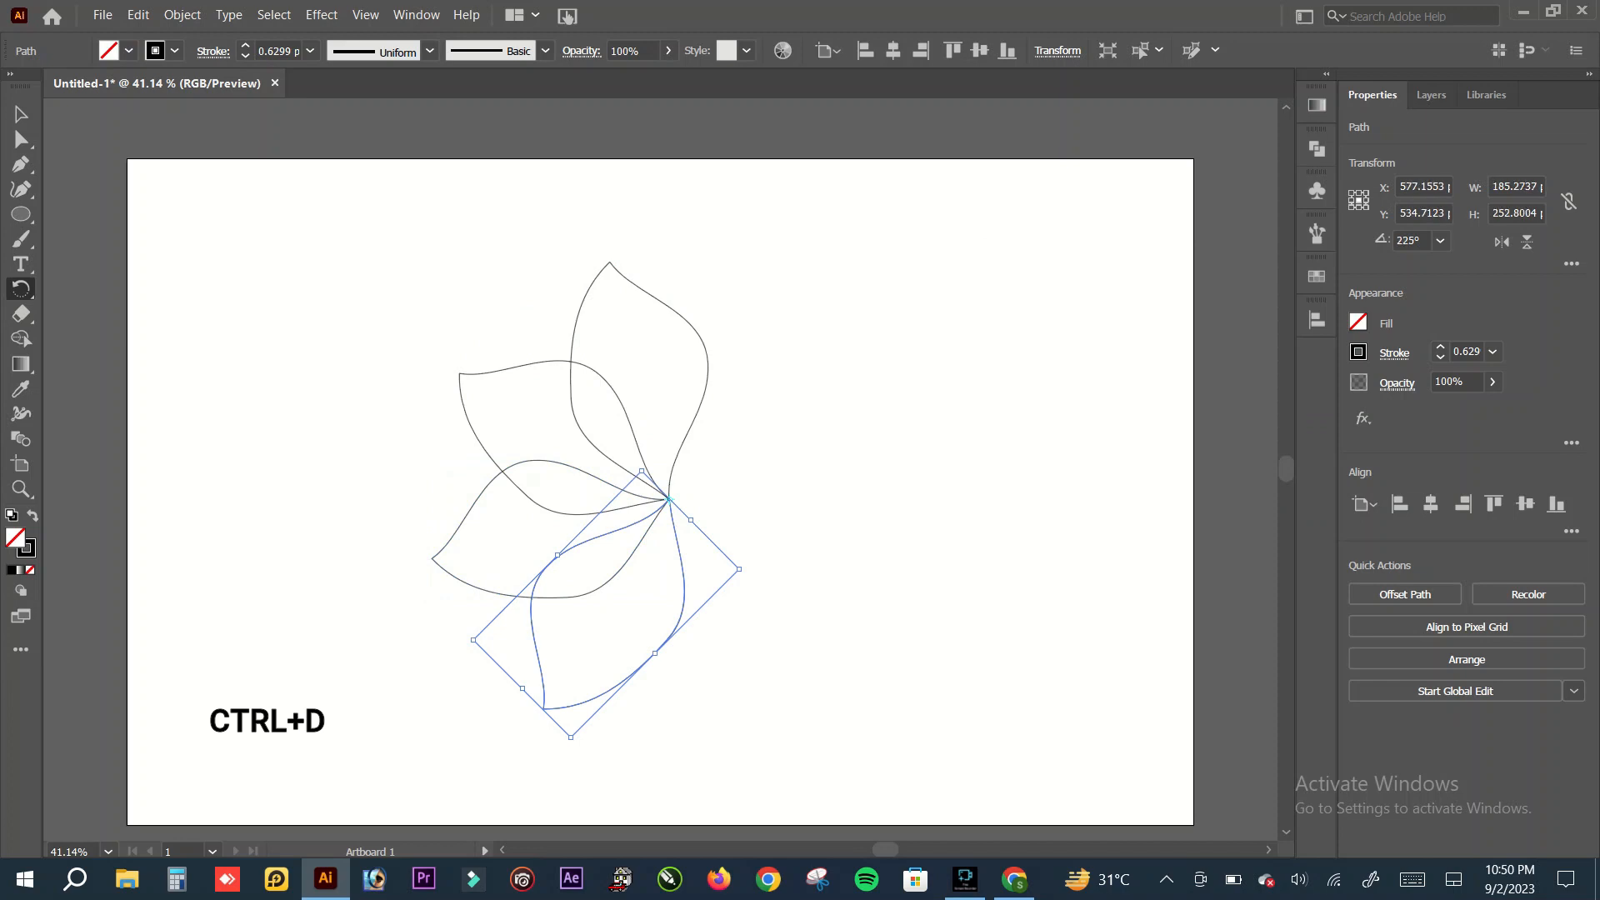
key(ctrl+d)
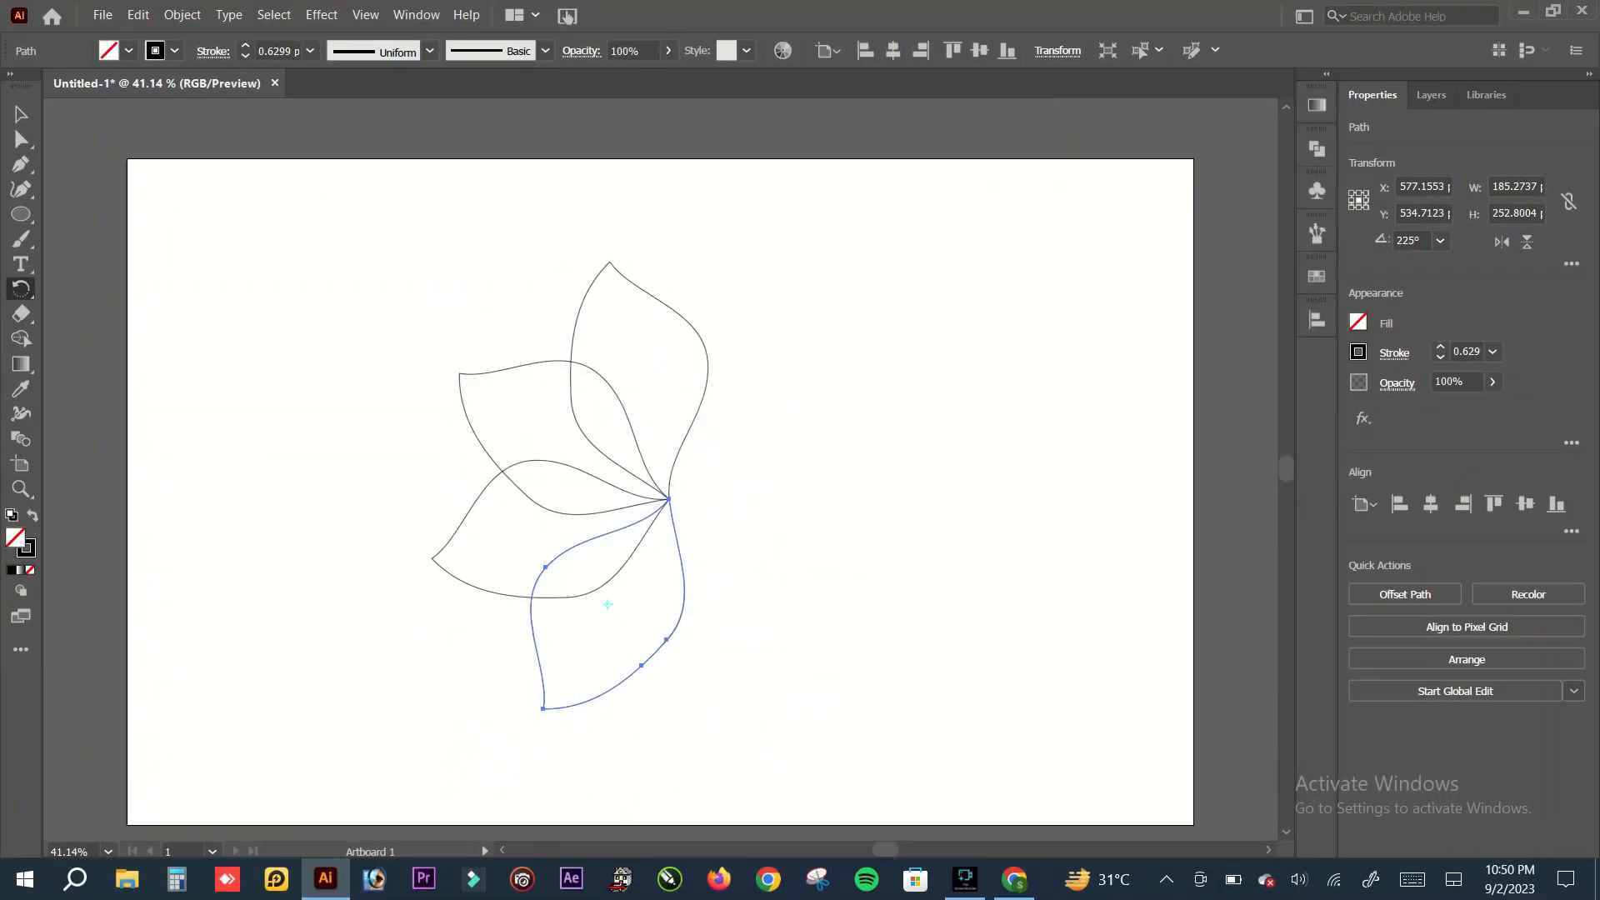
Step: Paste a copy of the top petal in front and move it clear of the flower to the upper right
click(20, 114)
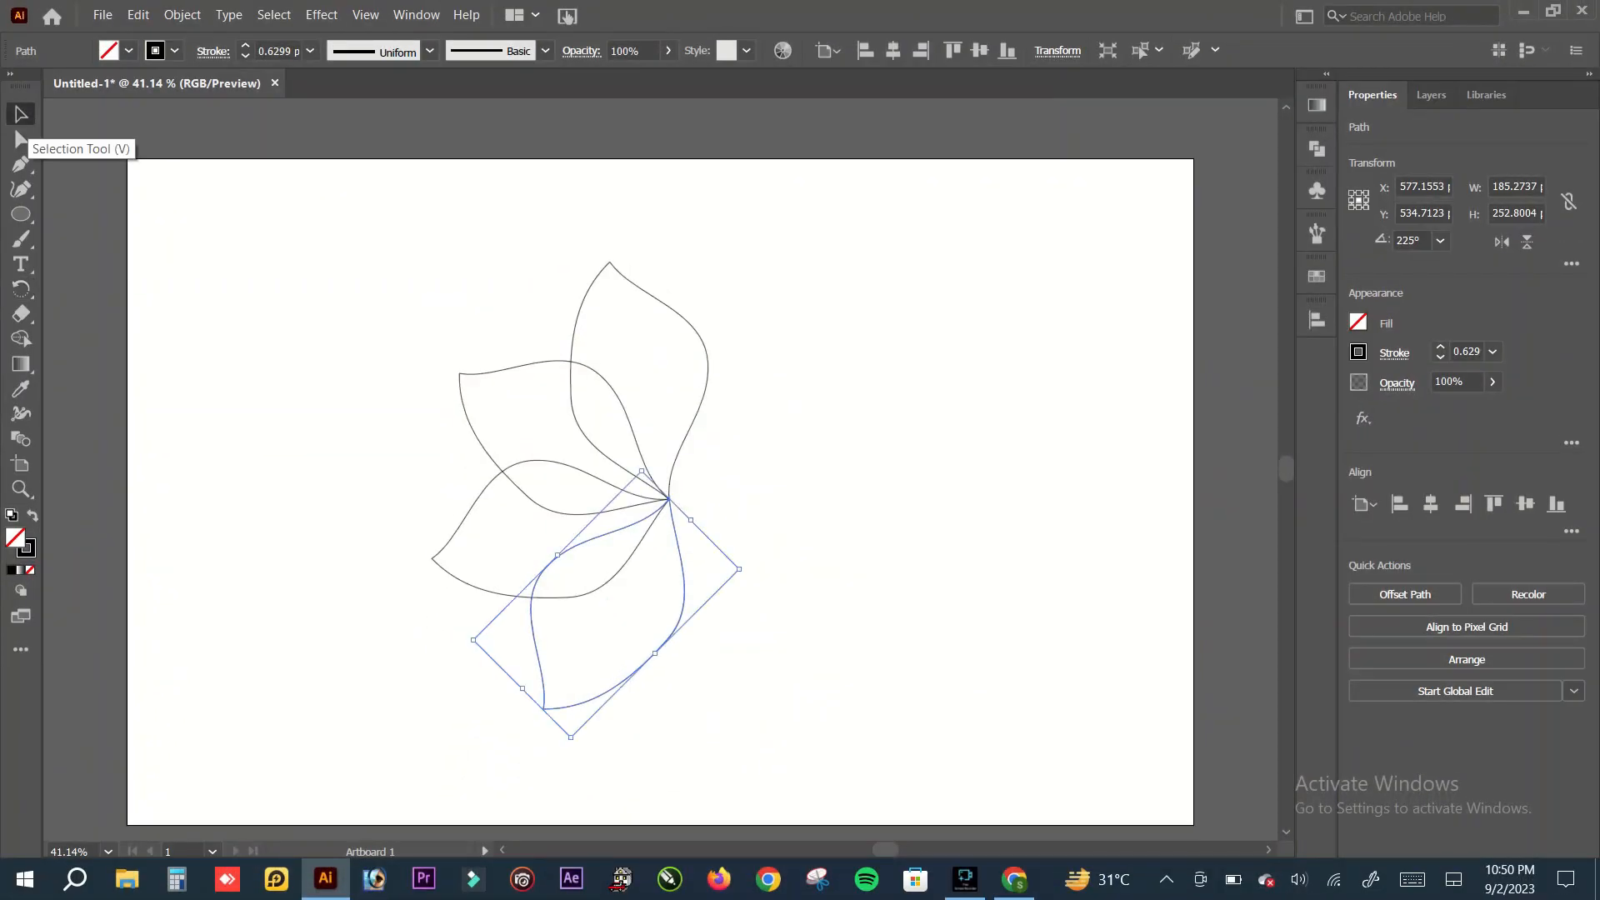
key(ctrl+shift+a)
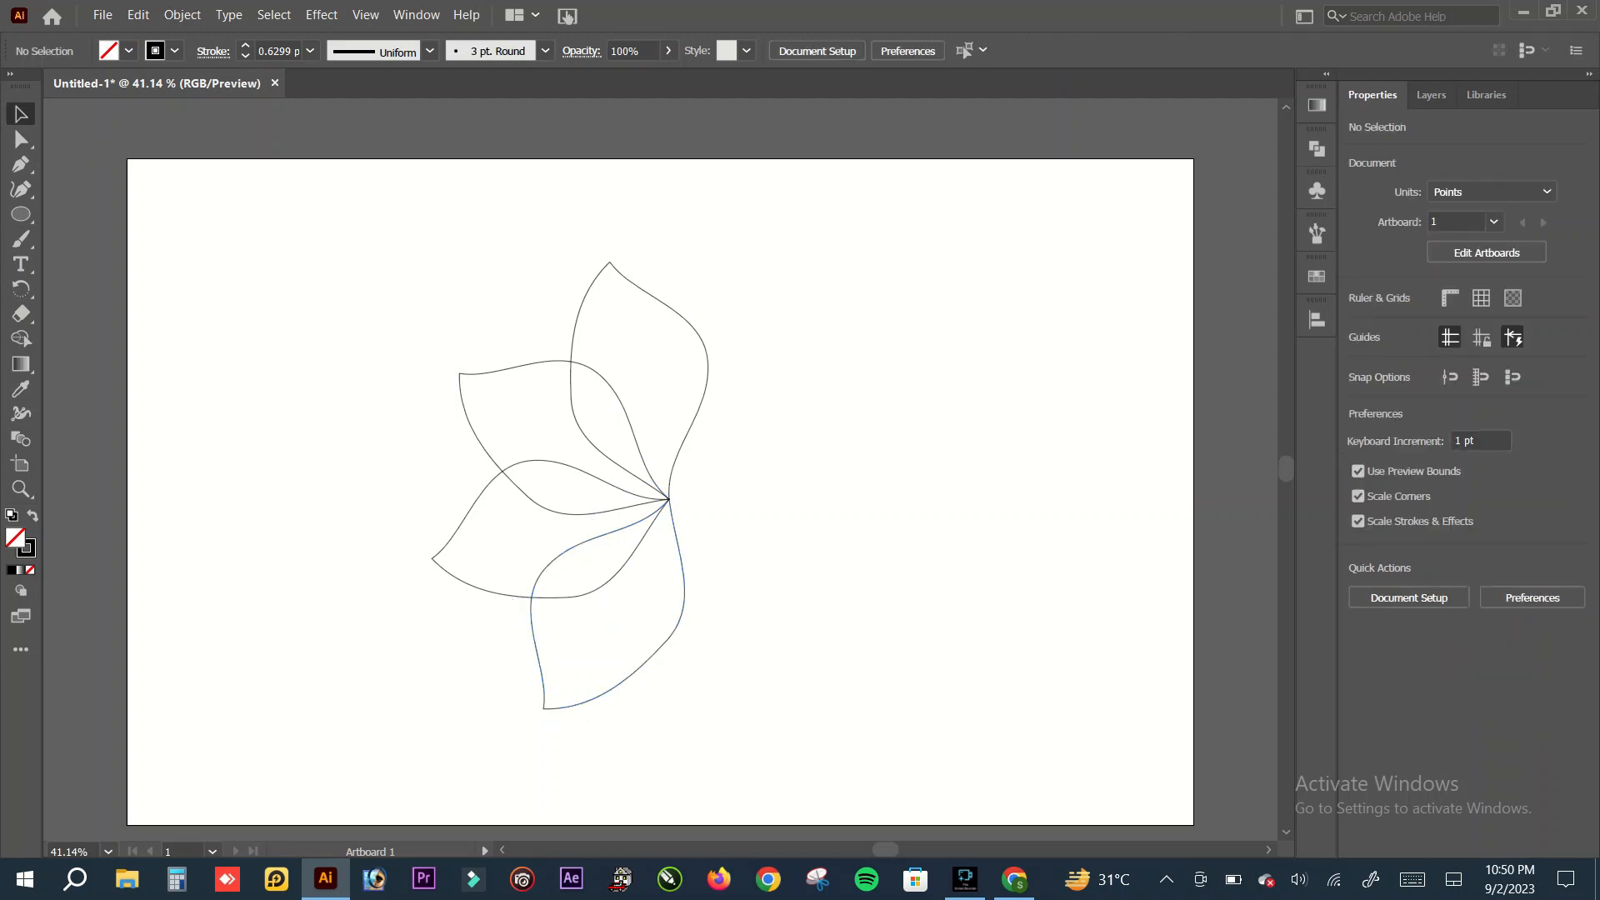
click(587, 290)
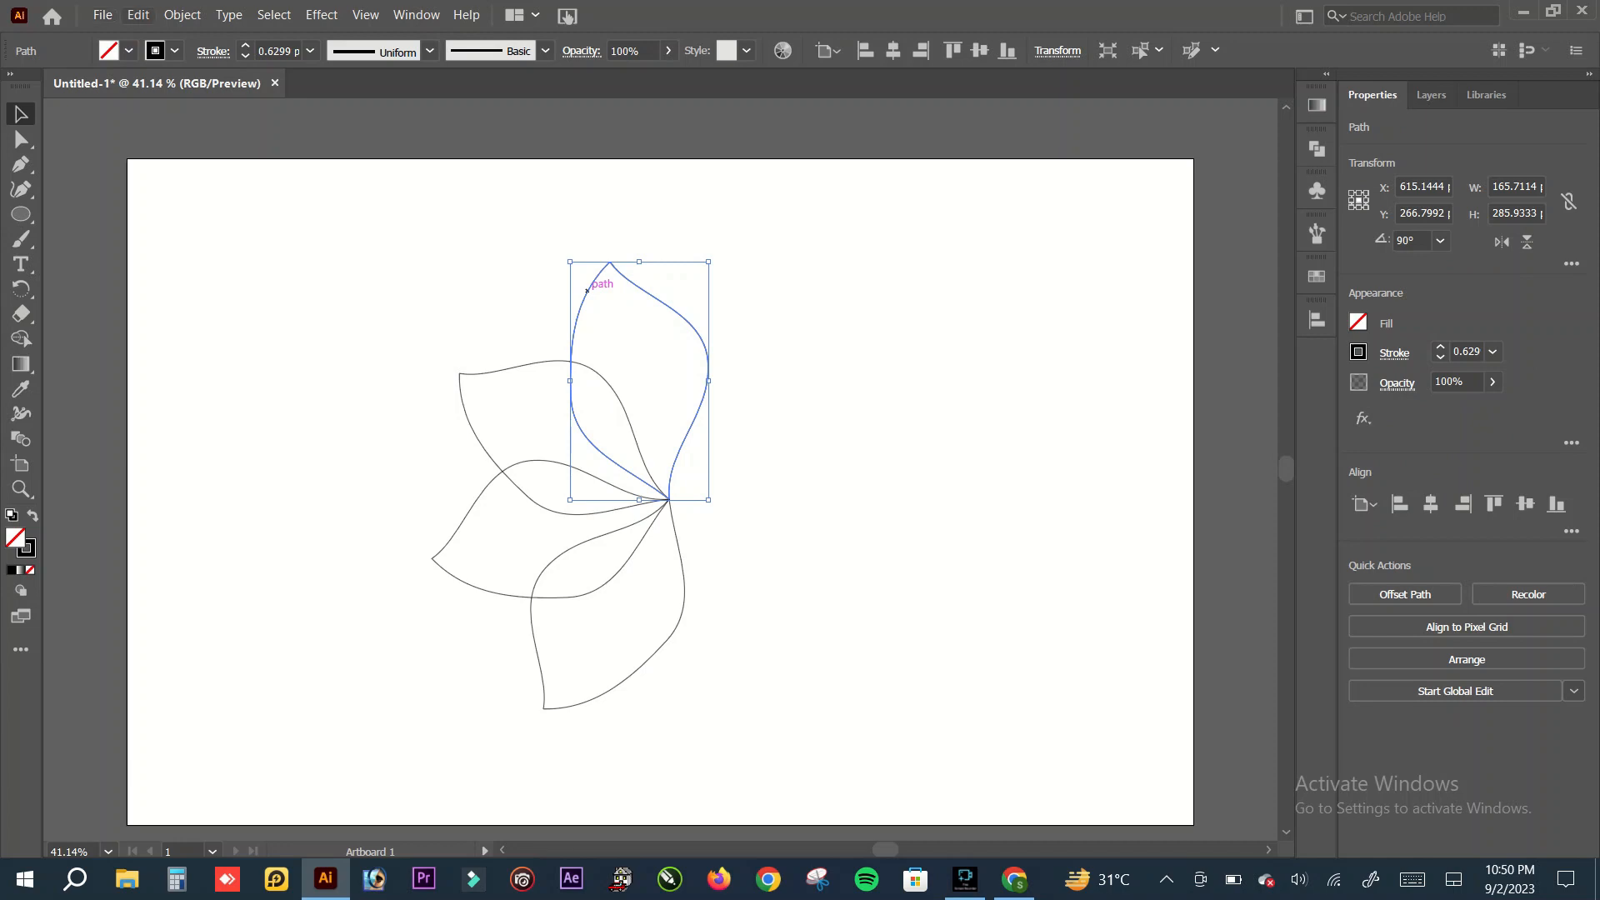
click(138, 15)
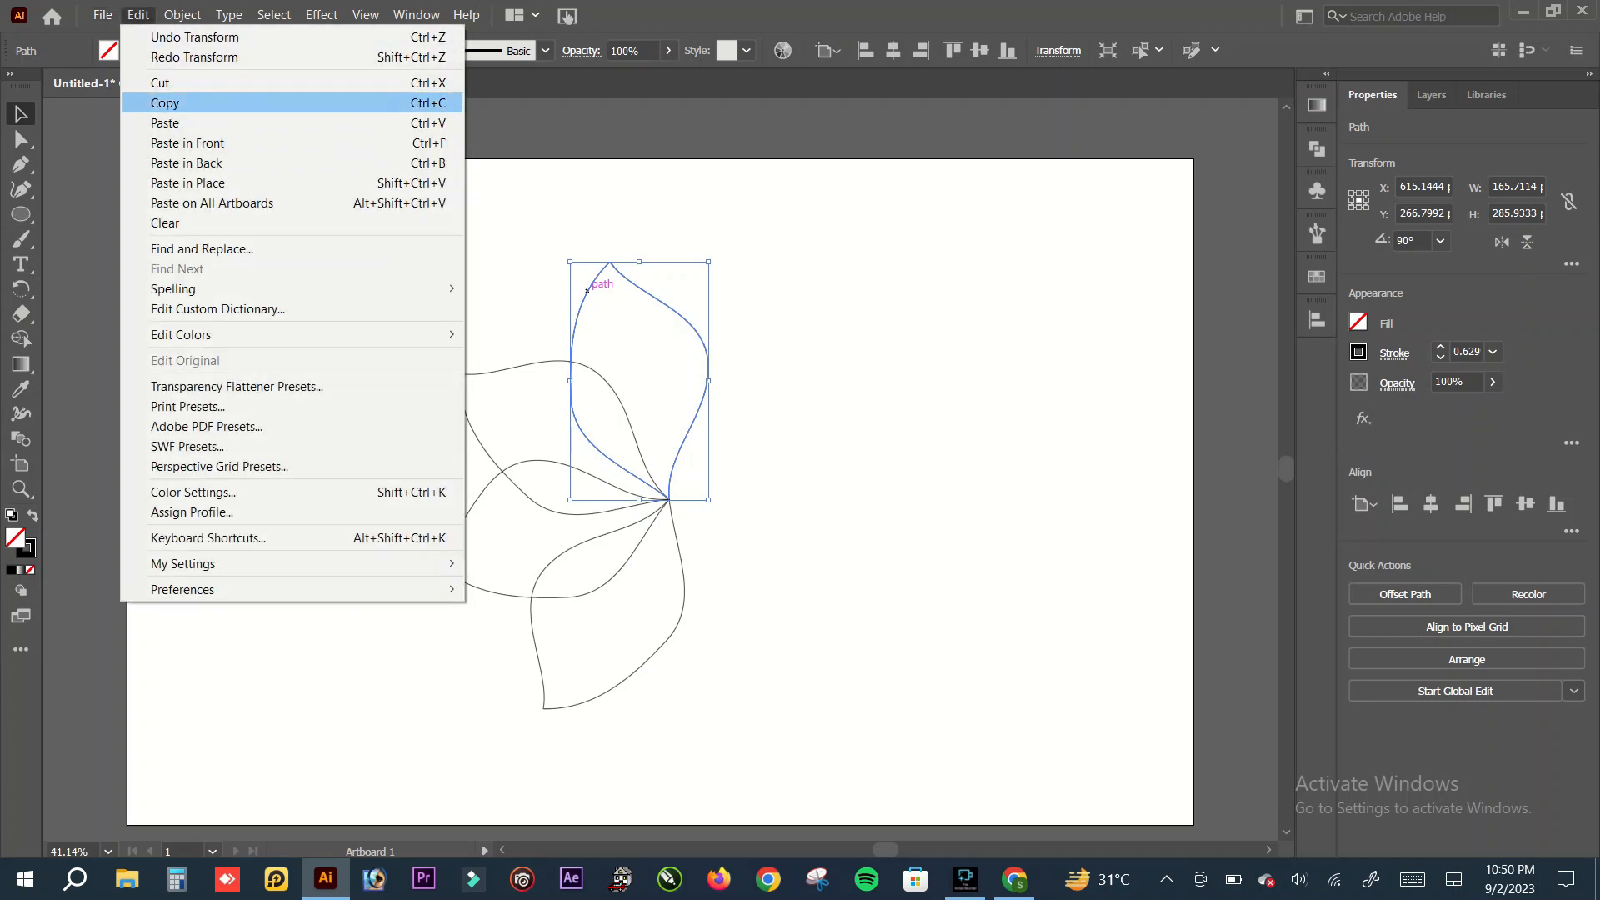
click(165, 104)
click(138, 15)
click(187, 143)
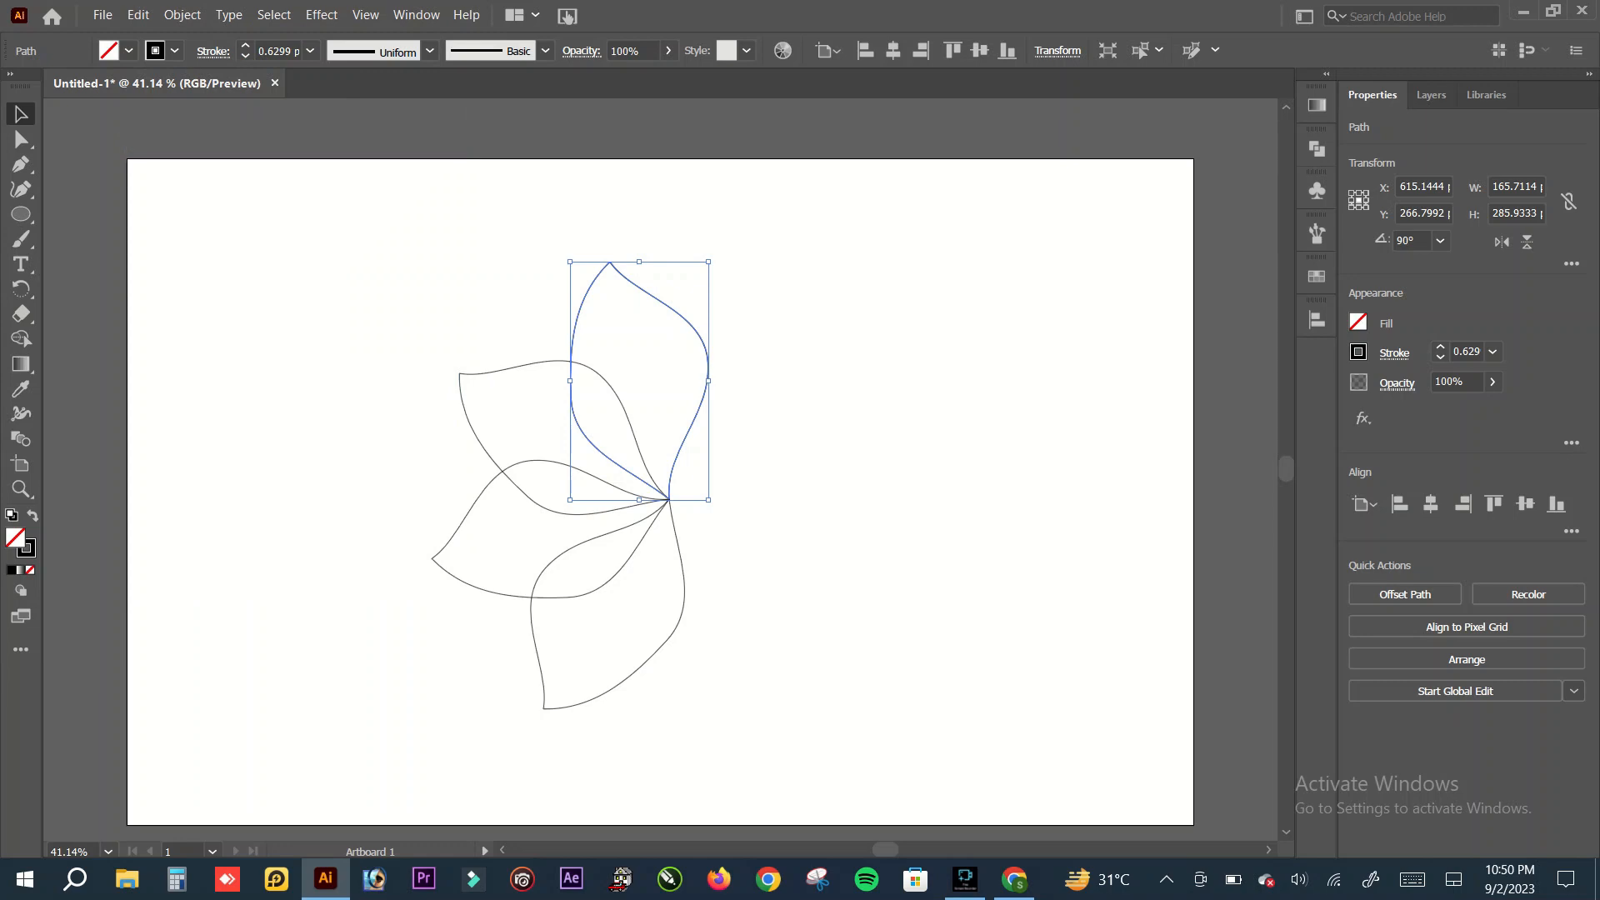
drag(653, 295, 832, 266)
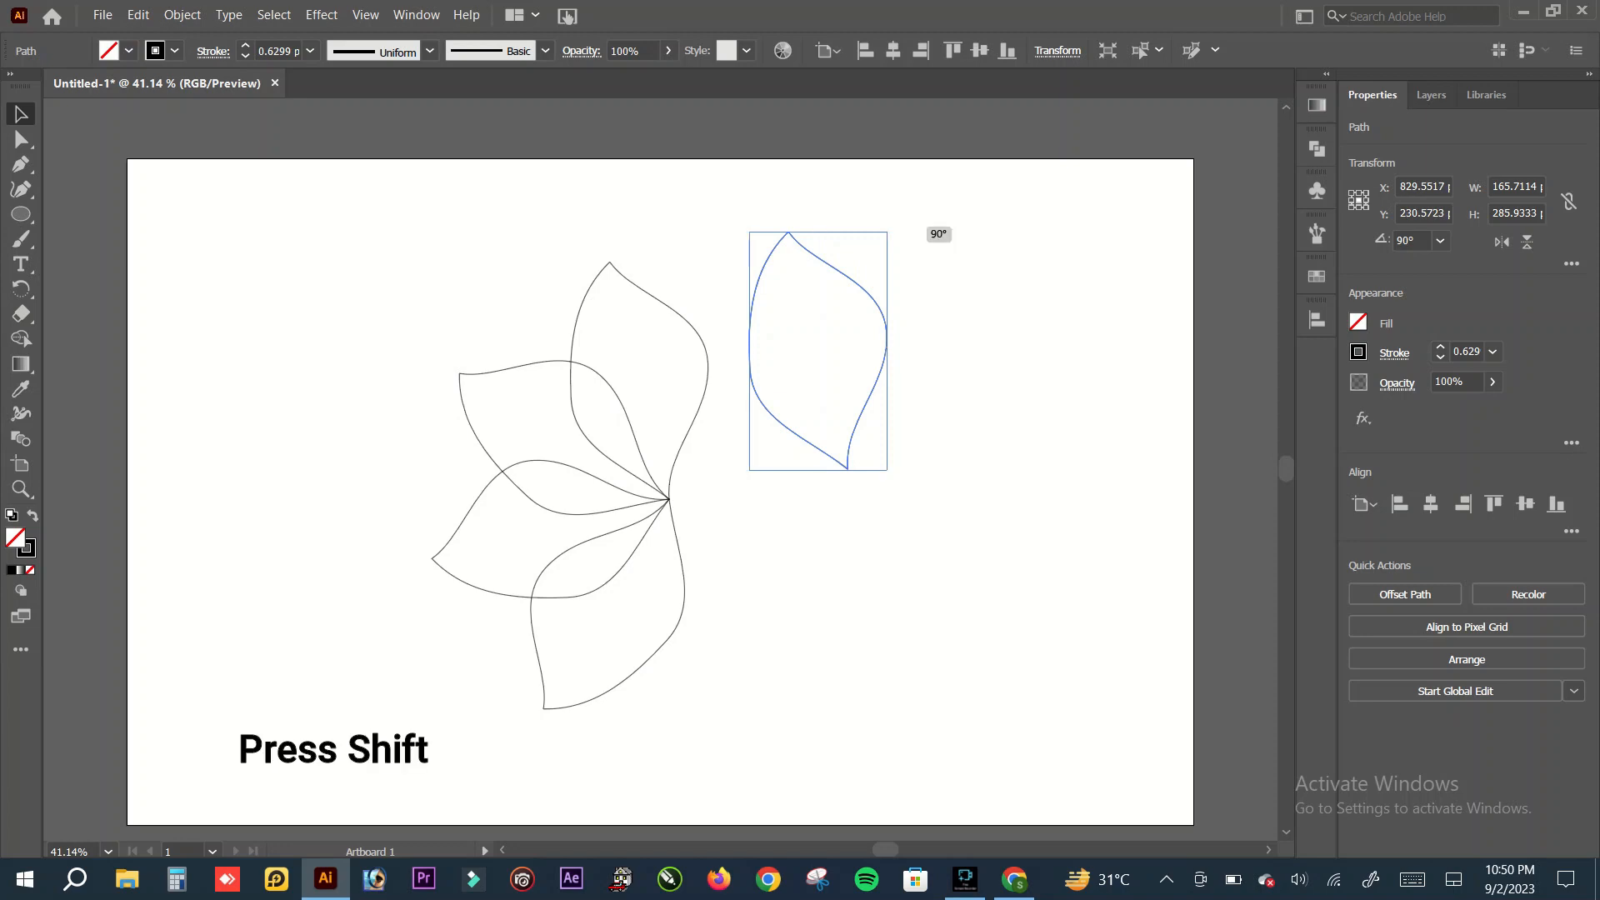
Step: Rotate the copied petal 90° clockwise and place its inner tip on the flower's common centre point
drag(921, 227, 938, 385)
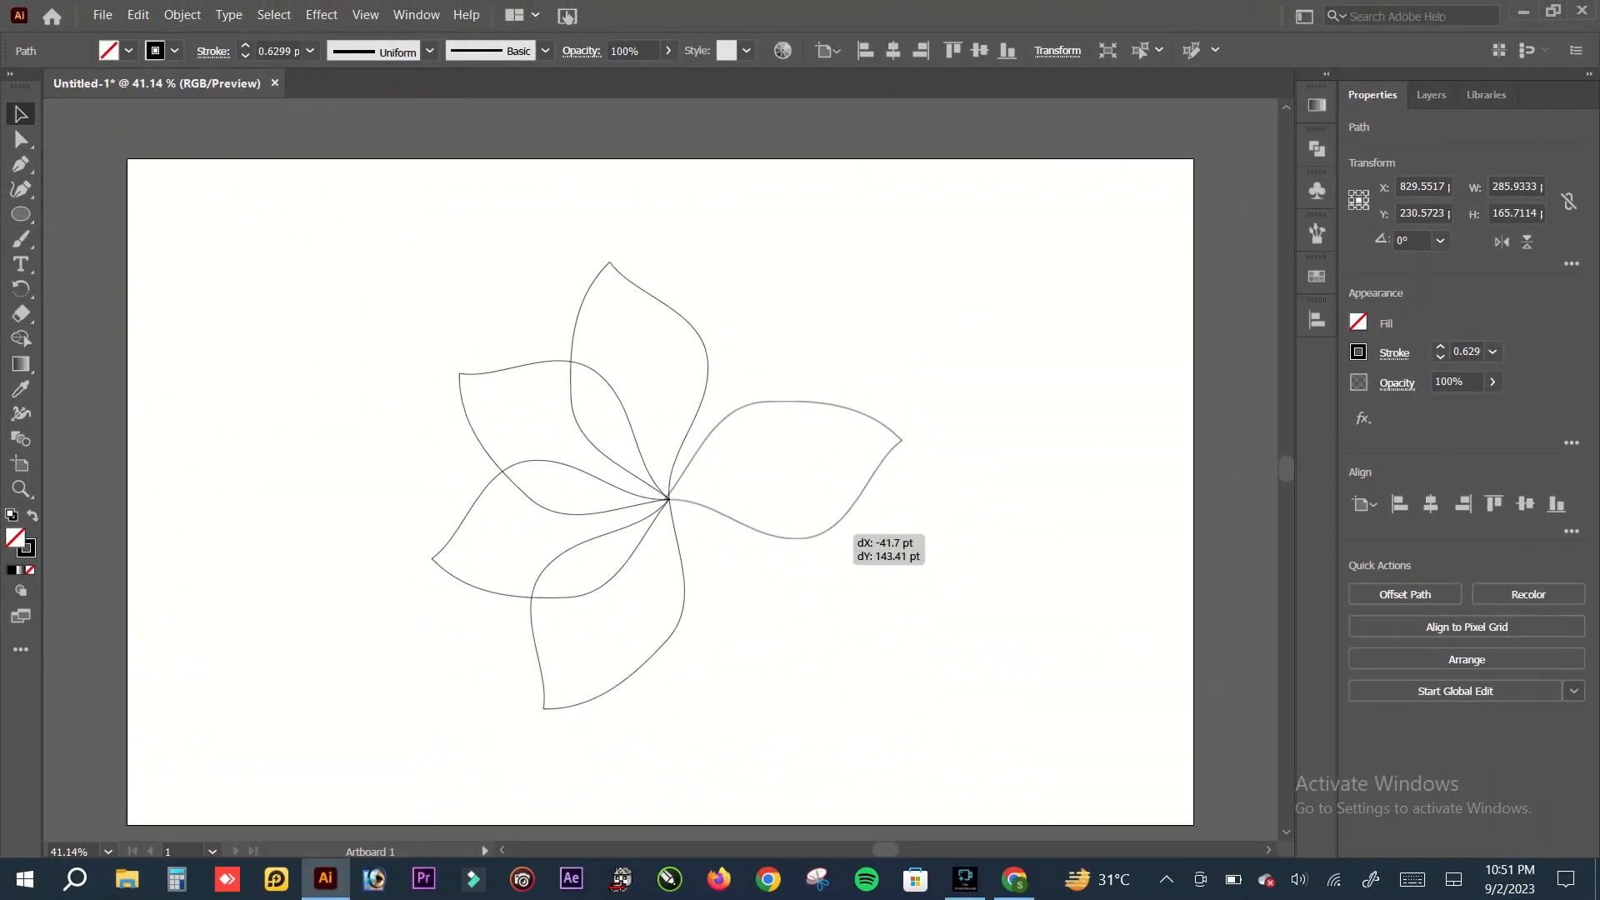
drag(850, 536, 845, 546)
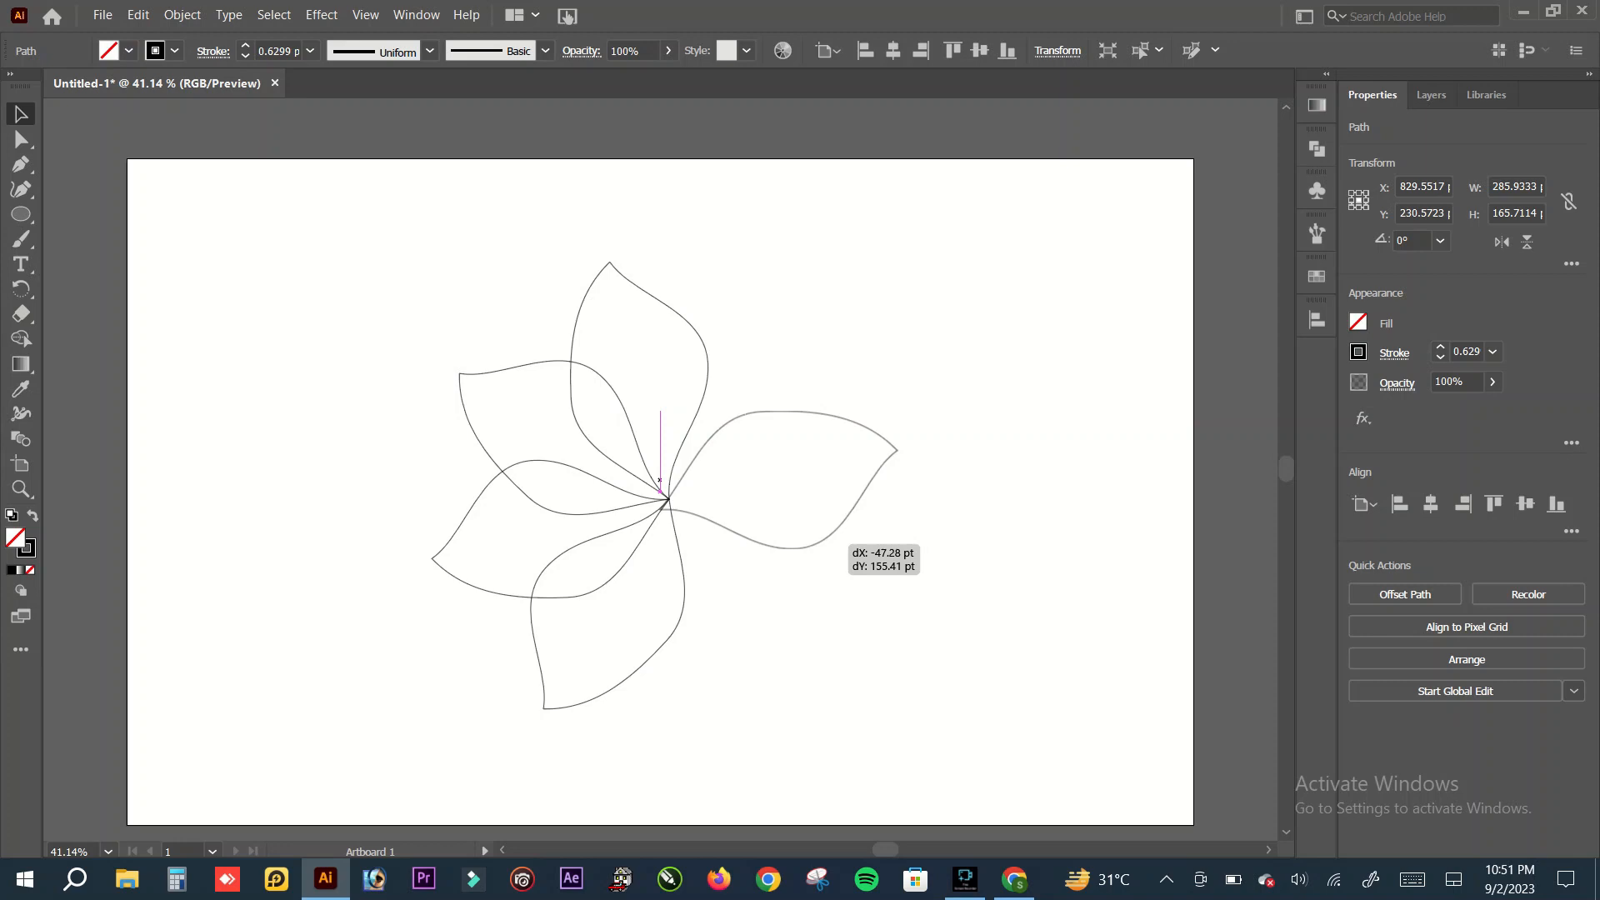
drag(835, 532, 844, 521)
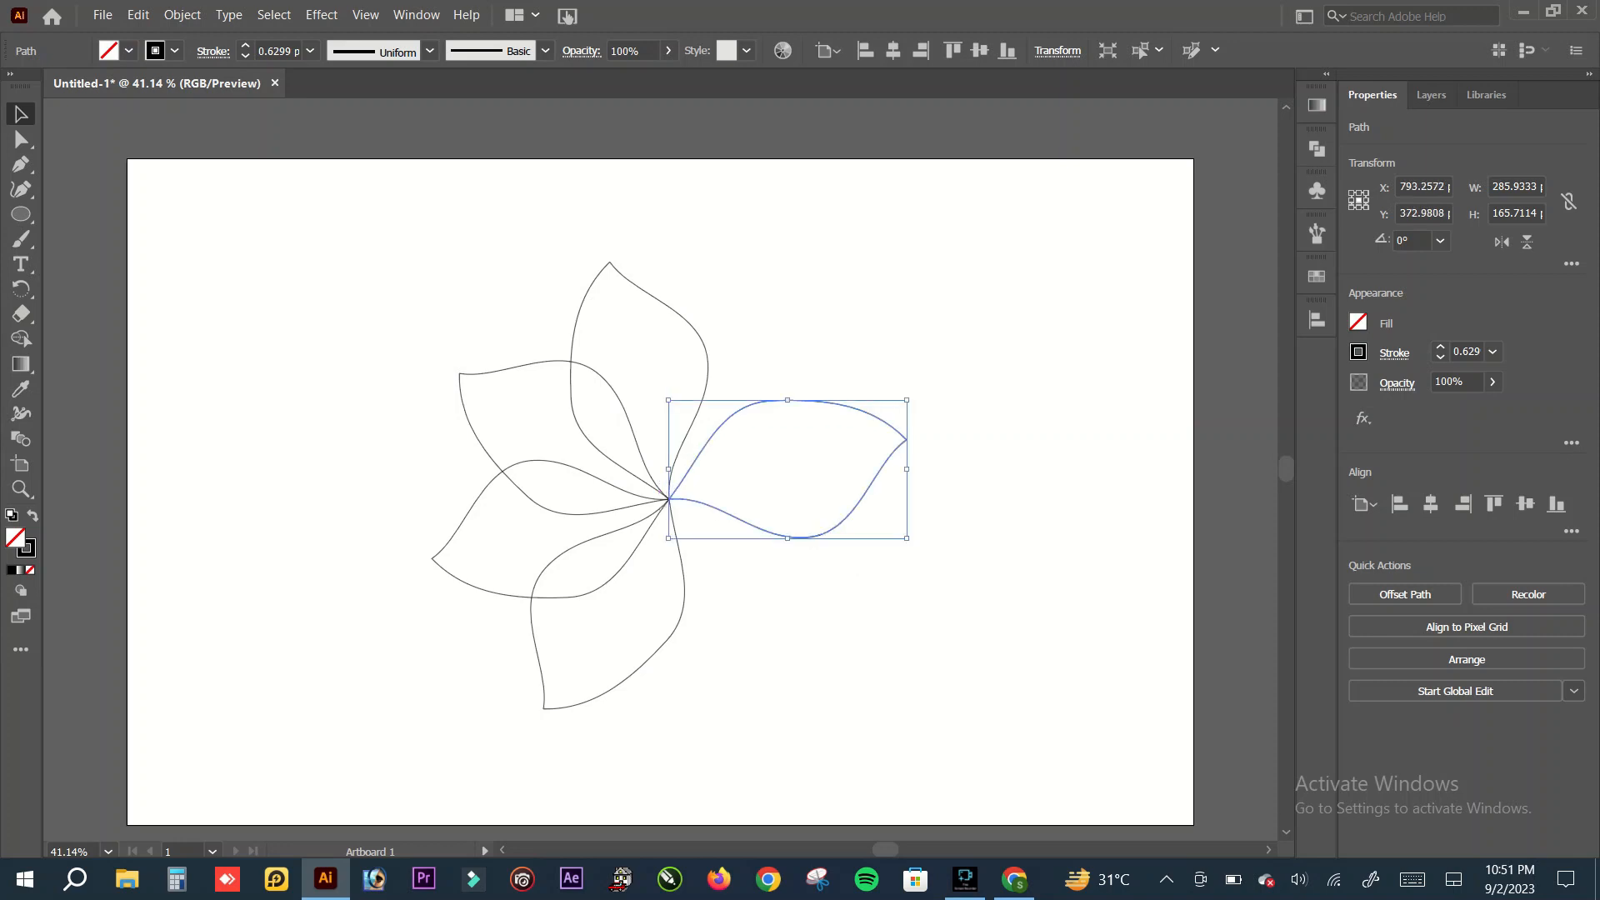
key(ctrl+shift+a)
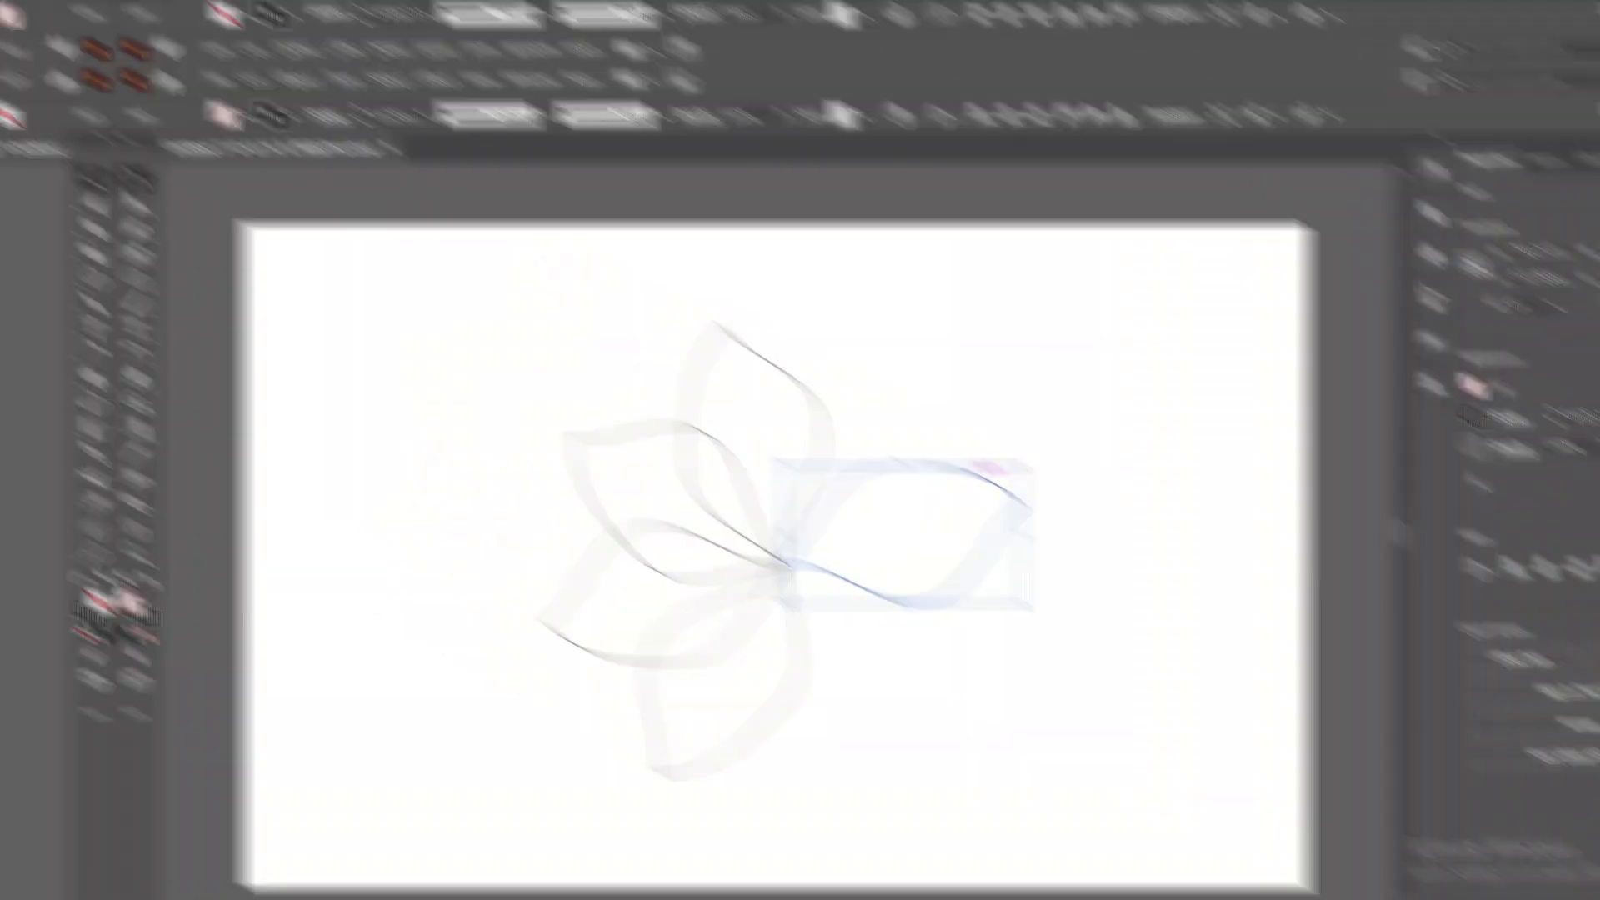
Step: Paste a copy of the horizontal petal in front and move it up to the tip of the top petal
click(138, 15)
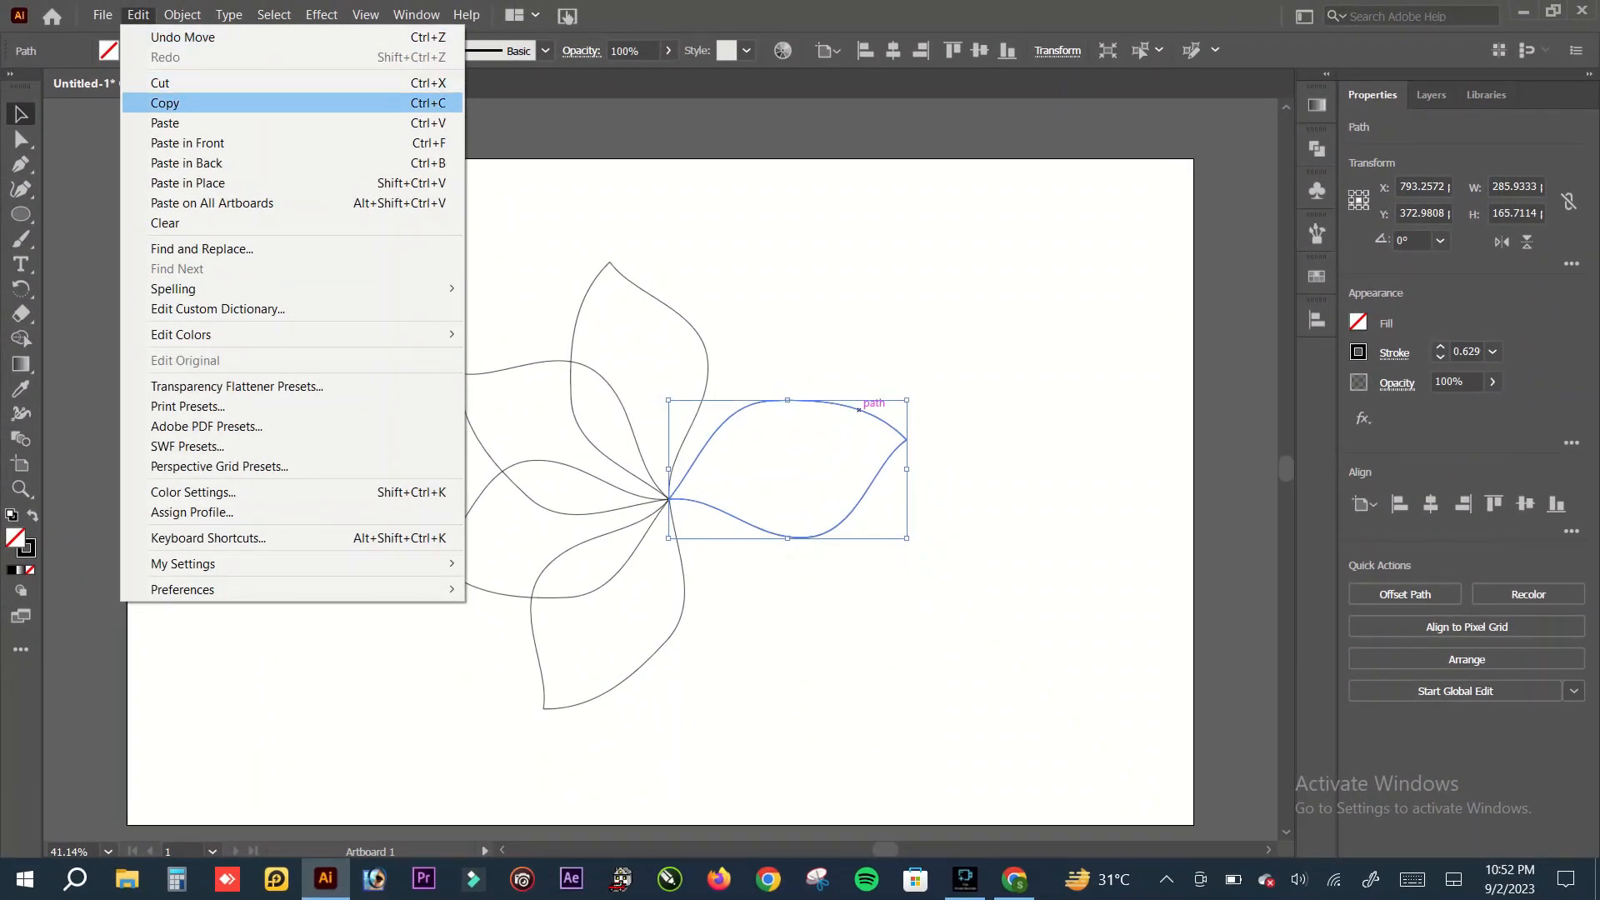
click(165, 103)
click(139, 15)
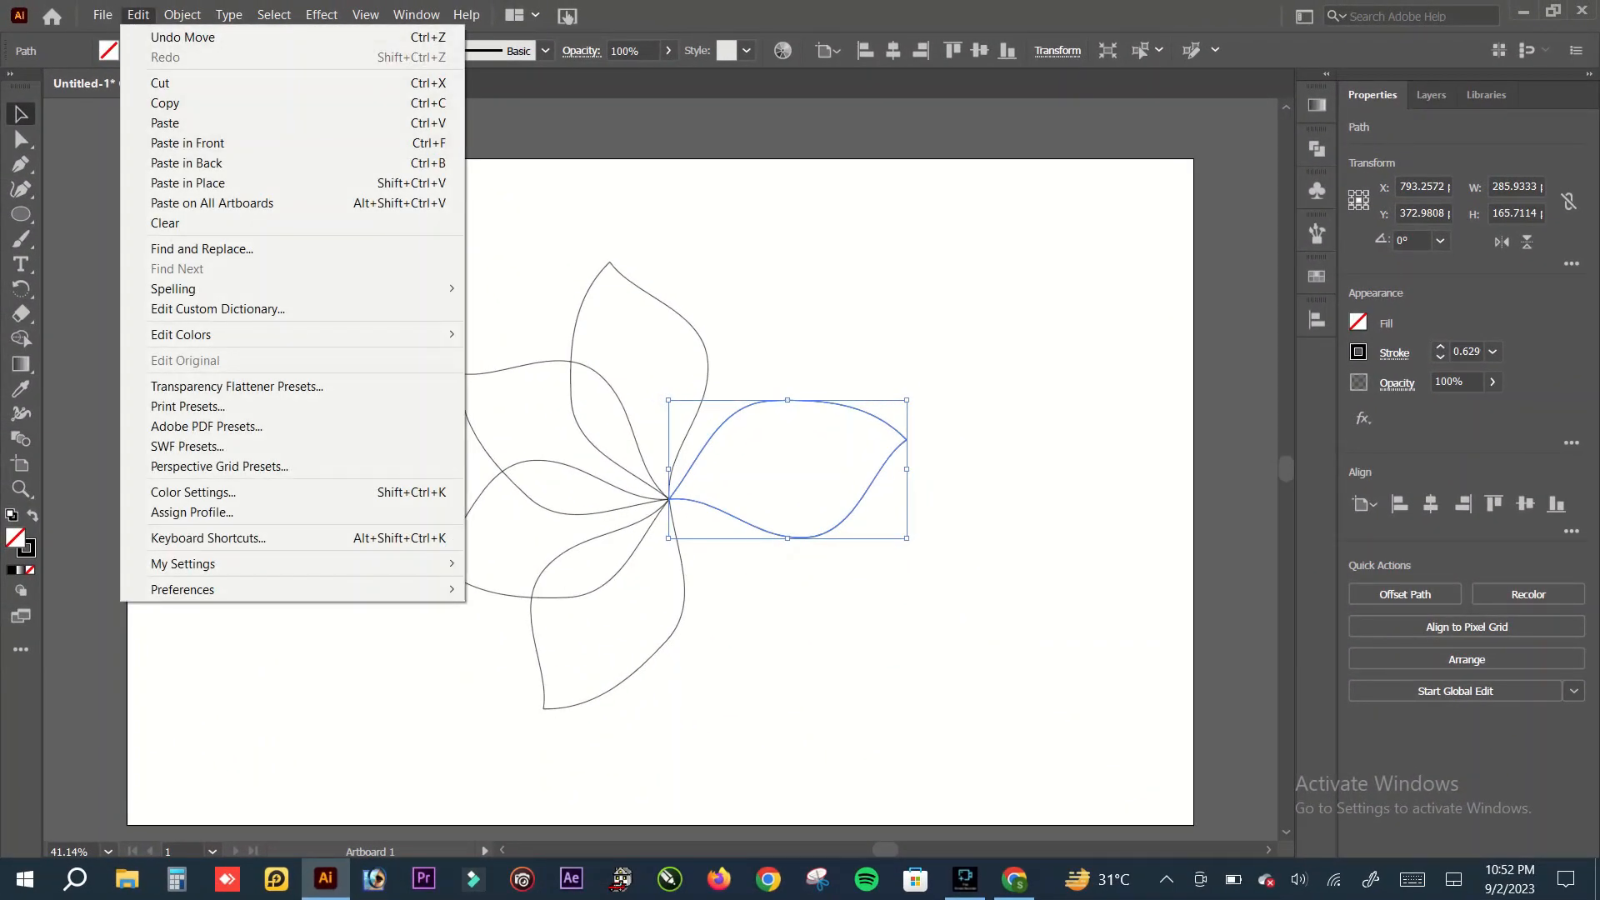
click(187, 143)
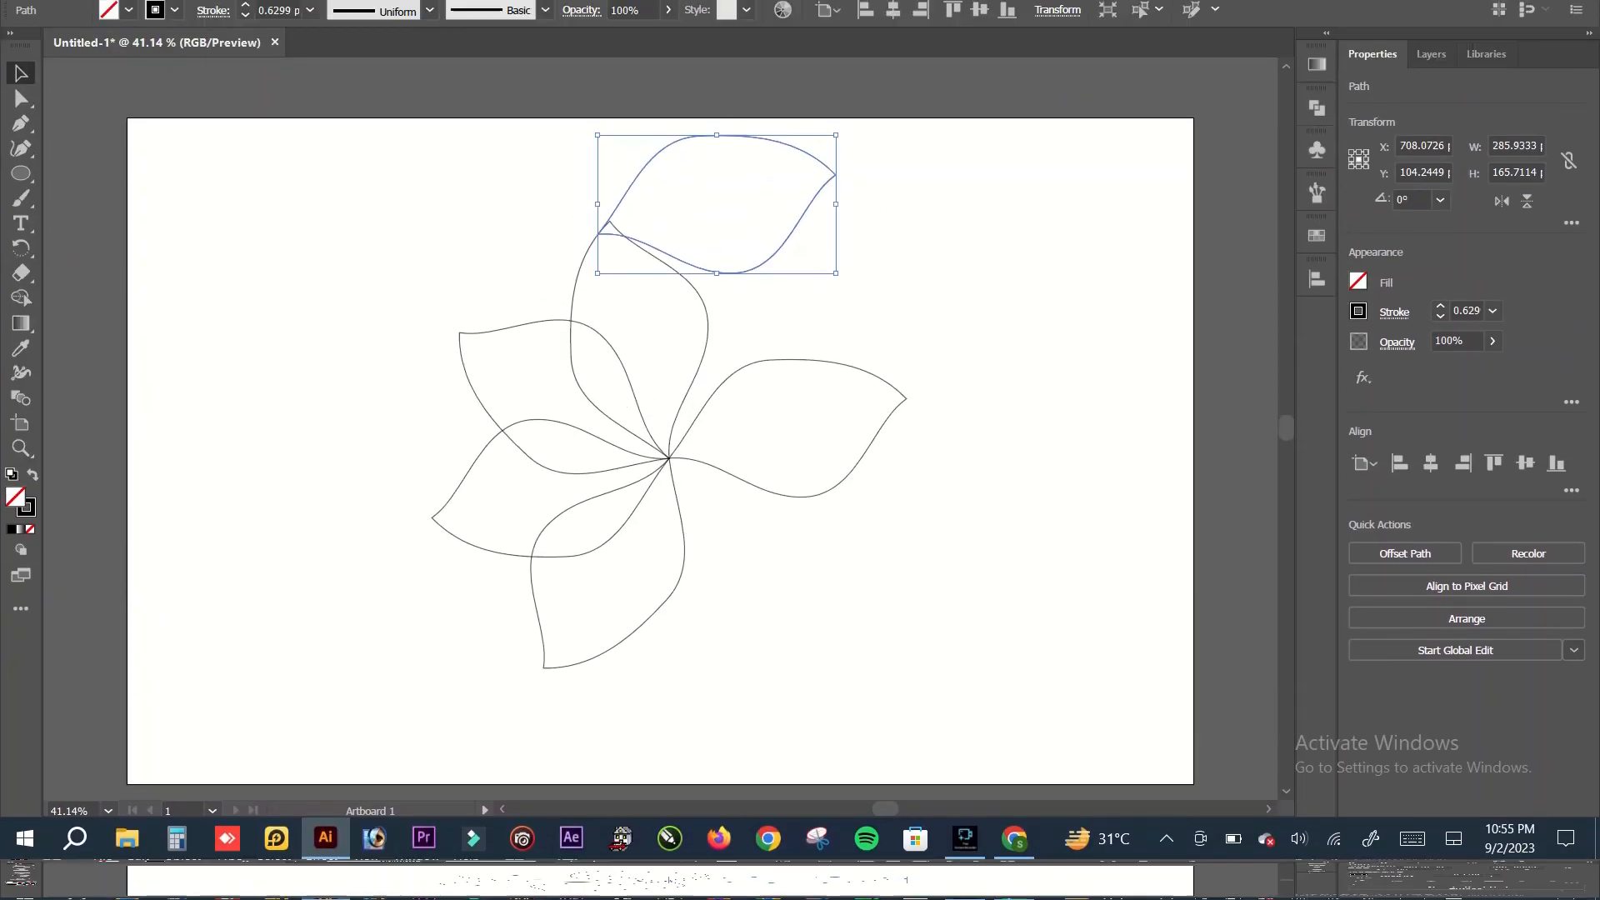
Step: Paste a copy of the uppermost horizontal petal in front and move it about 218 pt right and 20 pt down
click(138, 15)
click(166, 102)
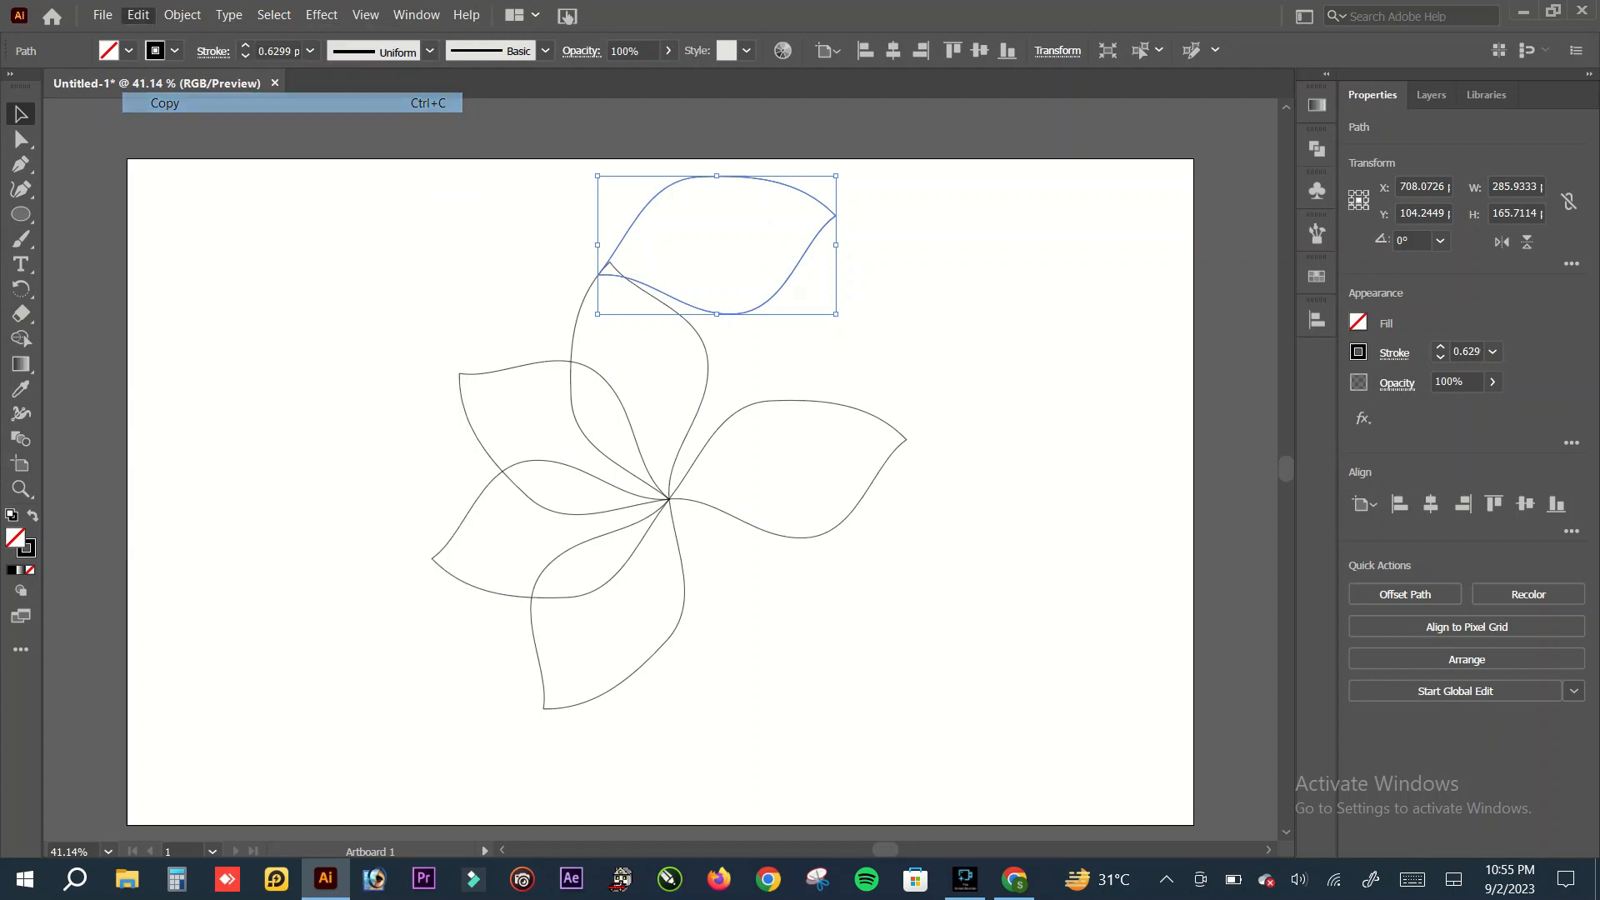
click(139, 15)
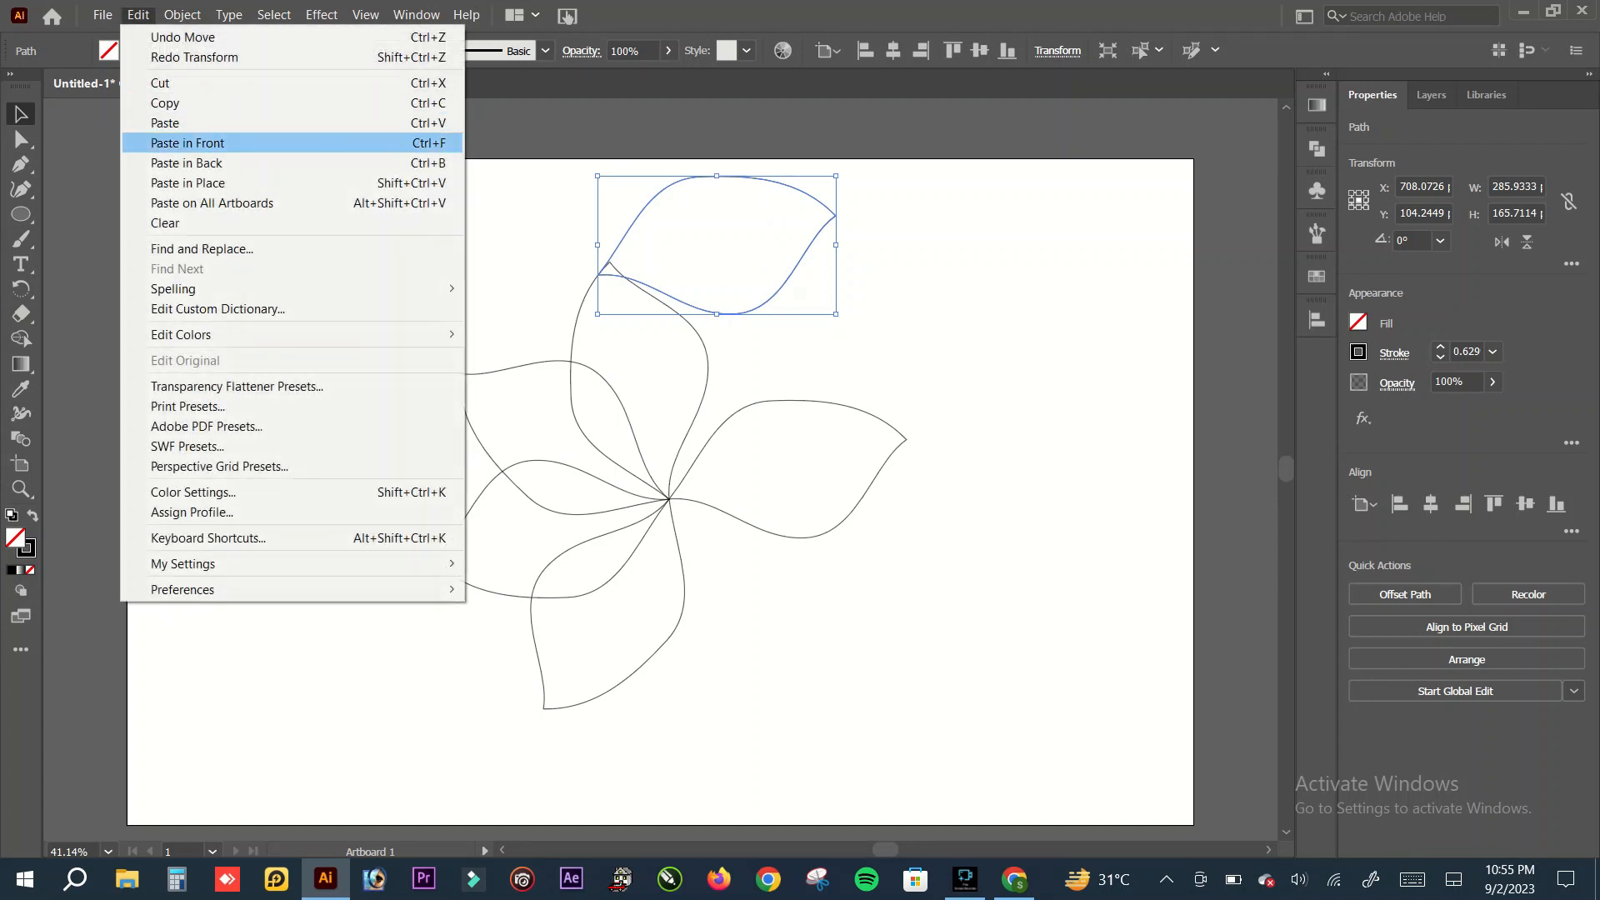
click(187, 142)
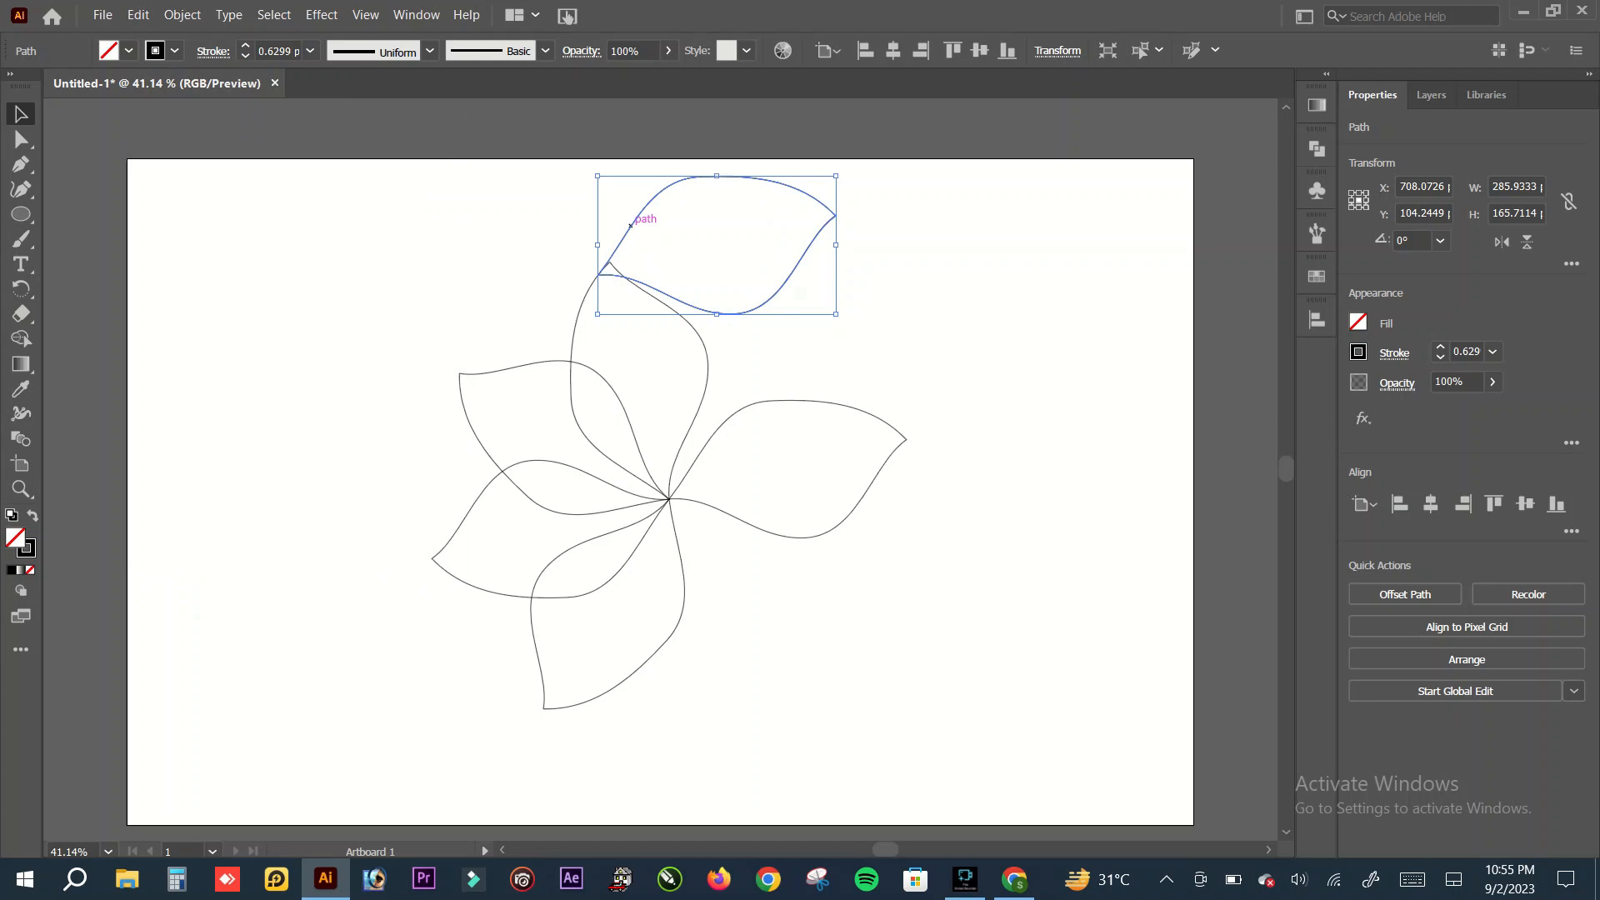
drag(630, 225, 812, 242)
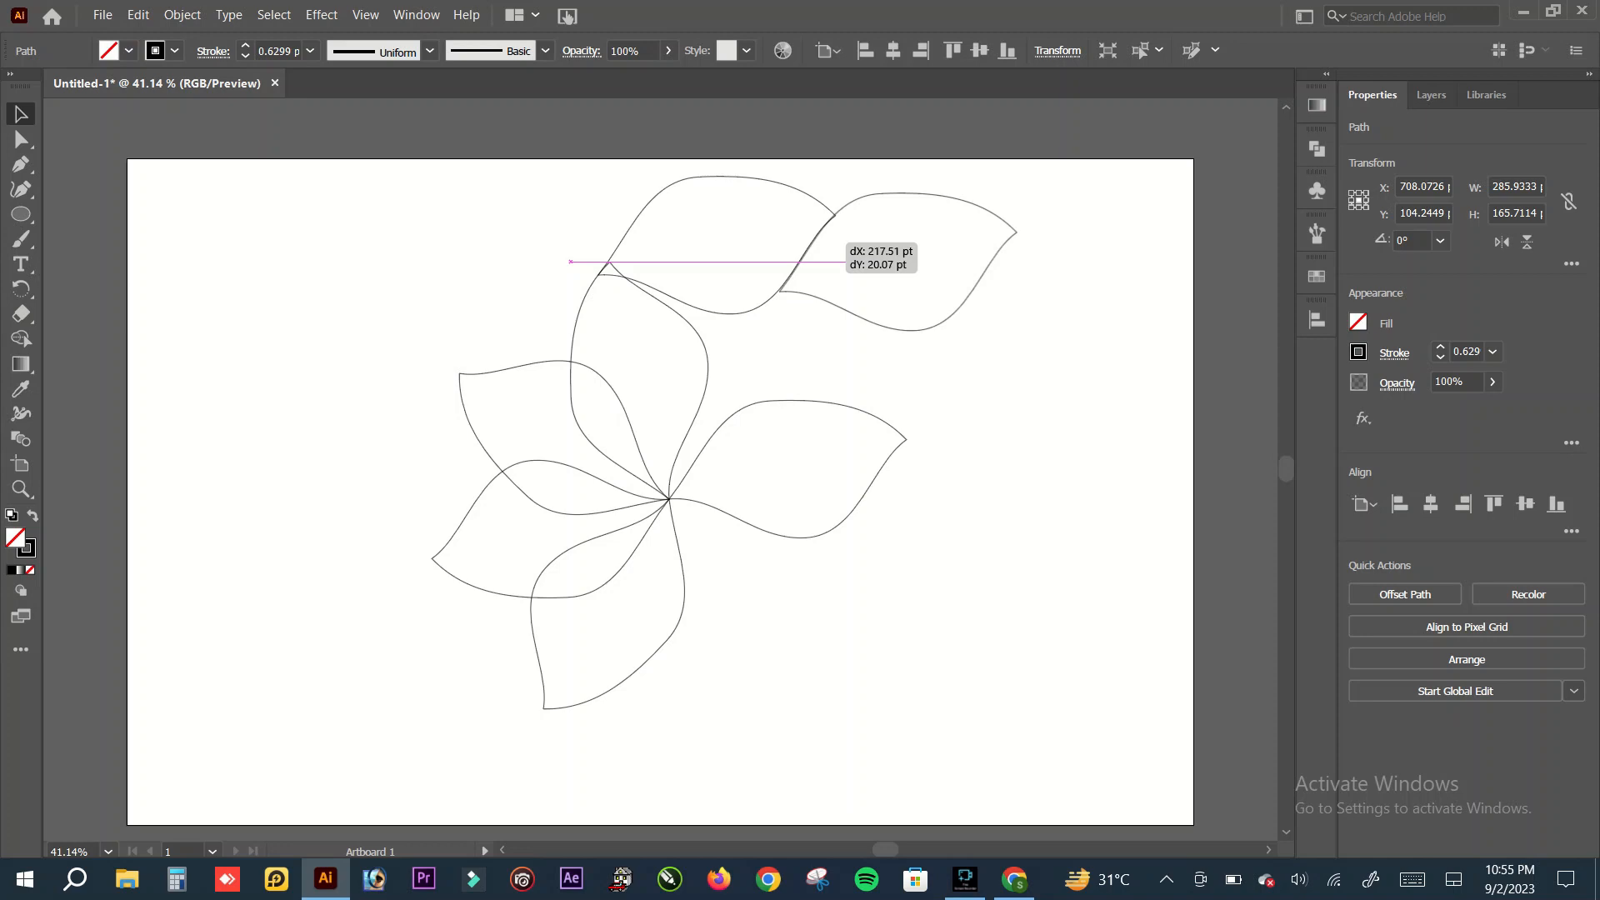
drag(809, 244, 810, 244)
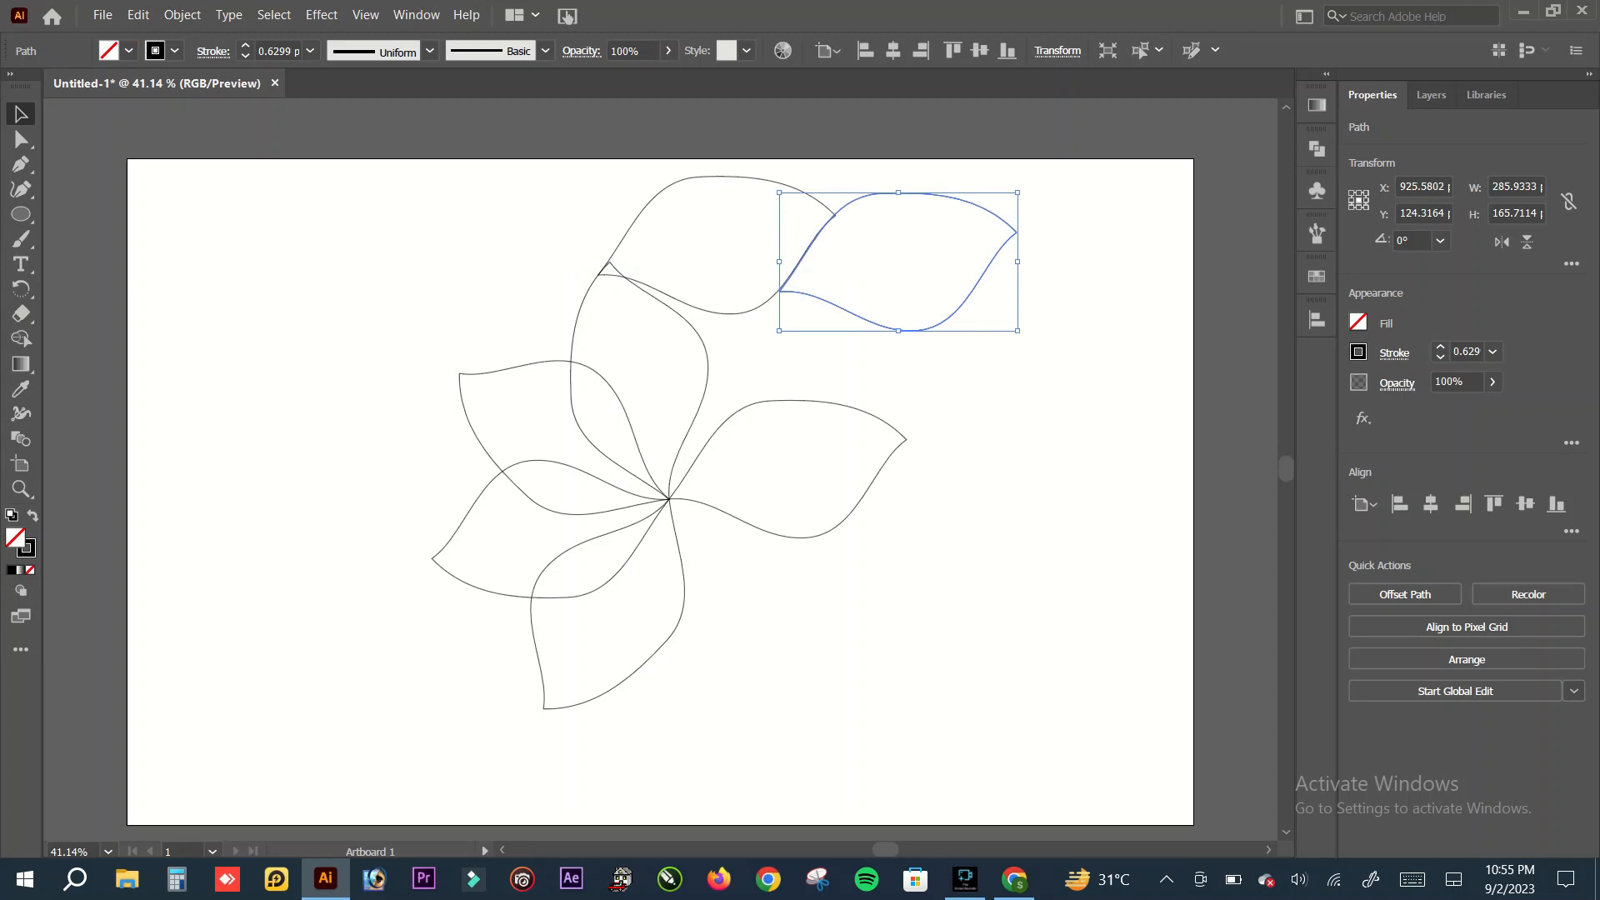
key(ctrl+shift+a)
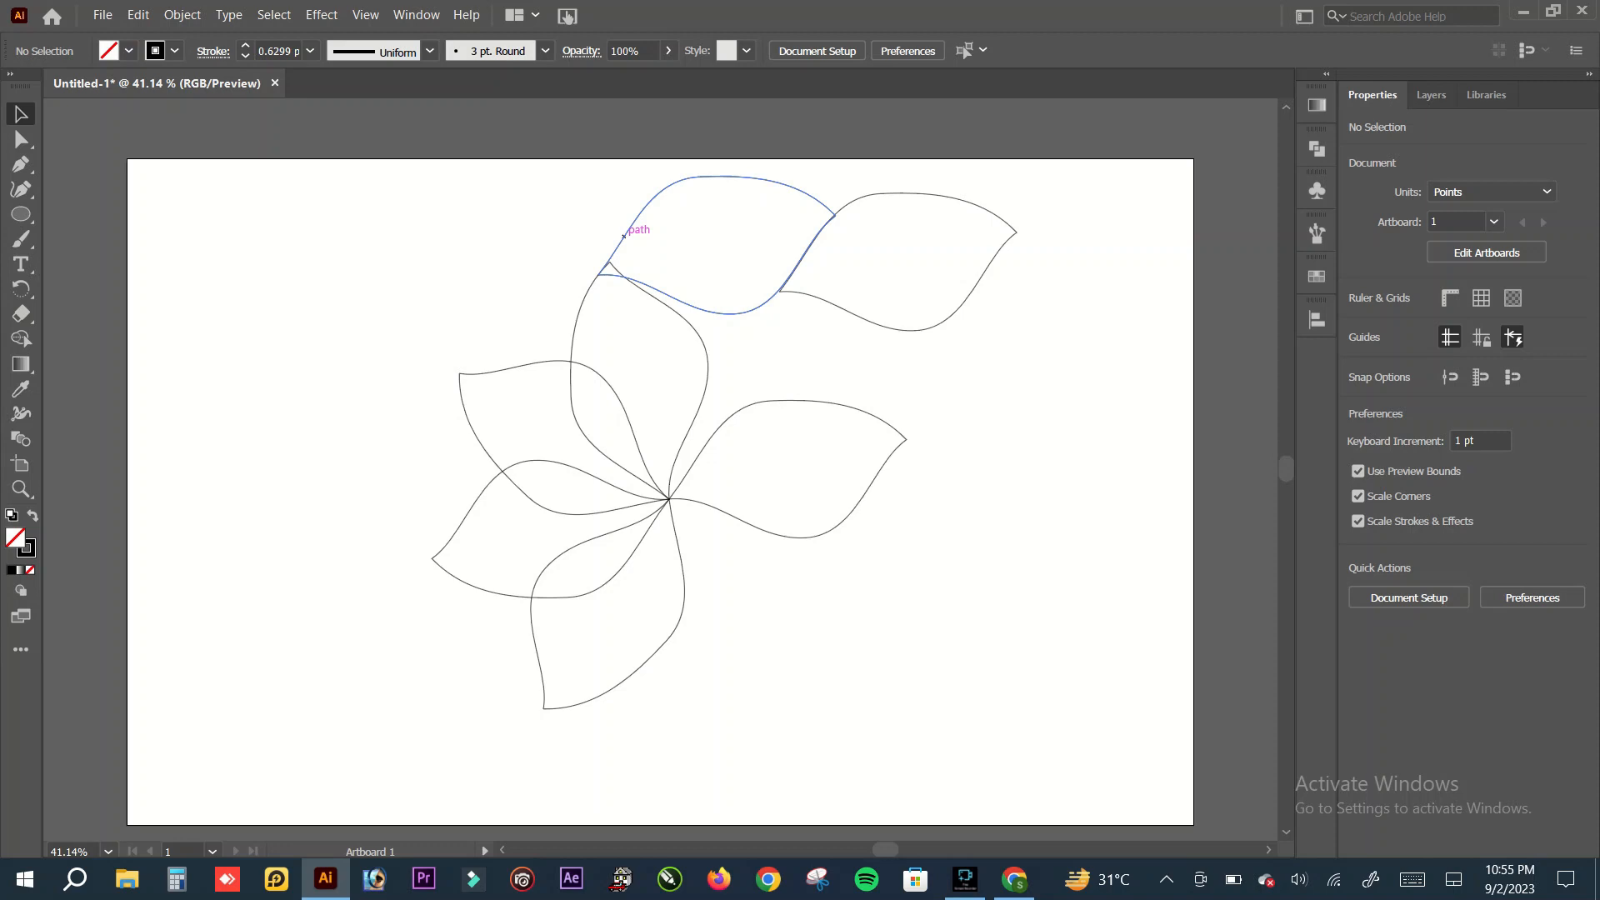
Step: Move the first upper horizontal petal about 10 pt left and 16 pt down, and shift the outer one down and left to overlap its edge
click(625, 235)
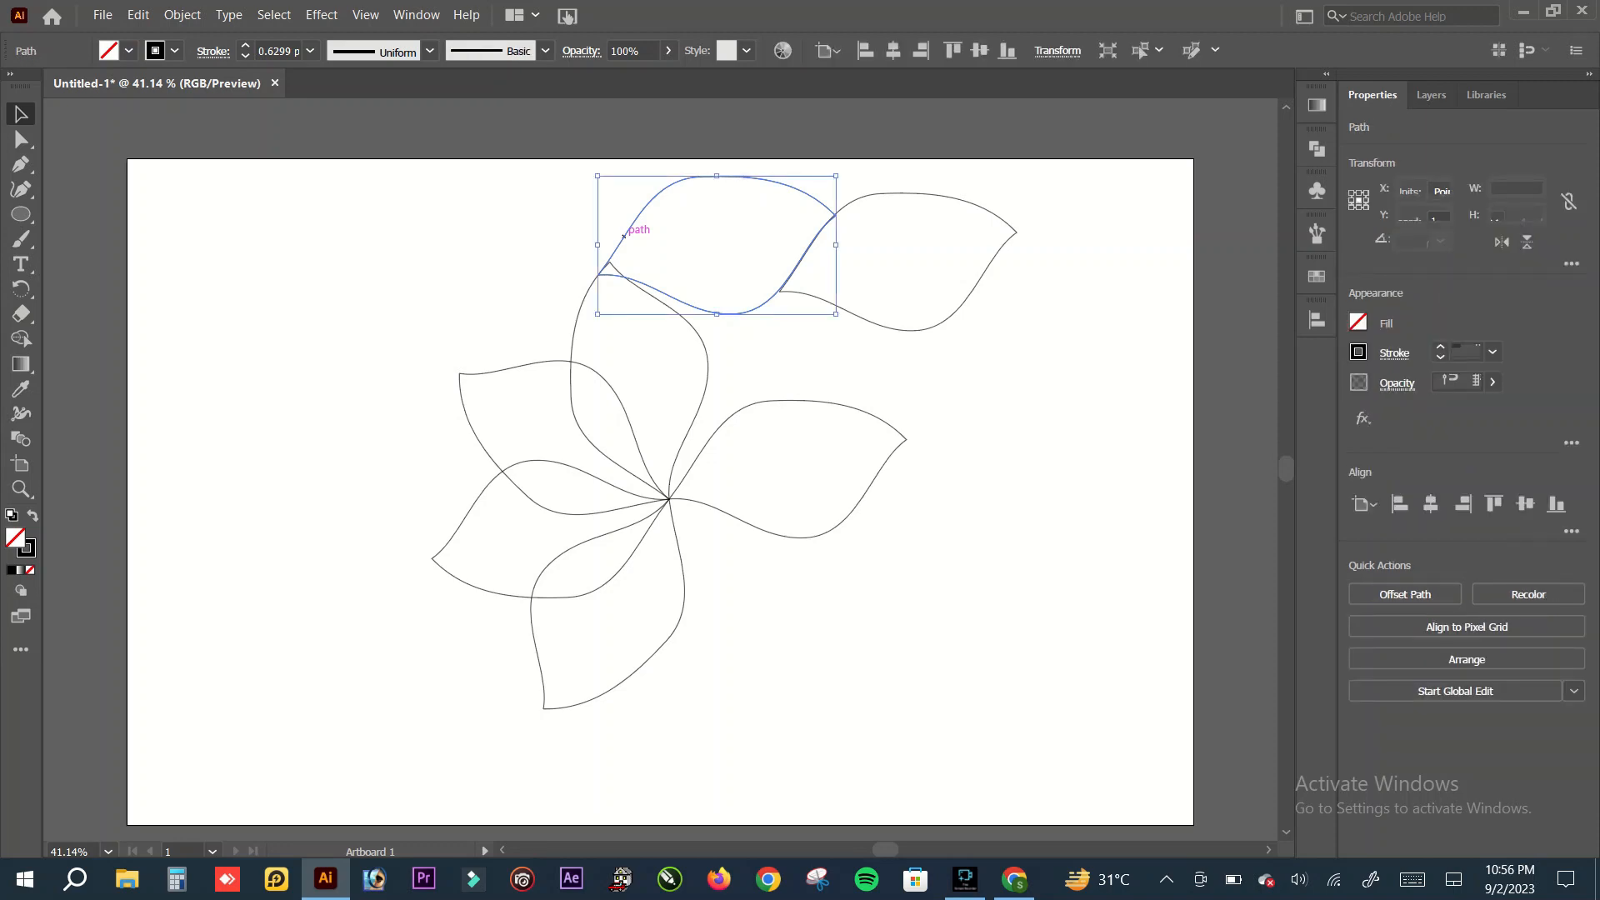
drag(624, 236, 621, 247)
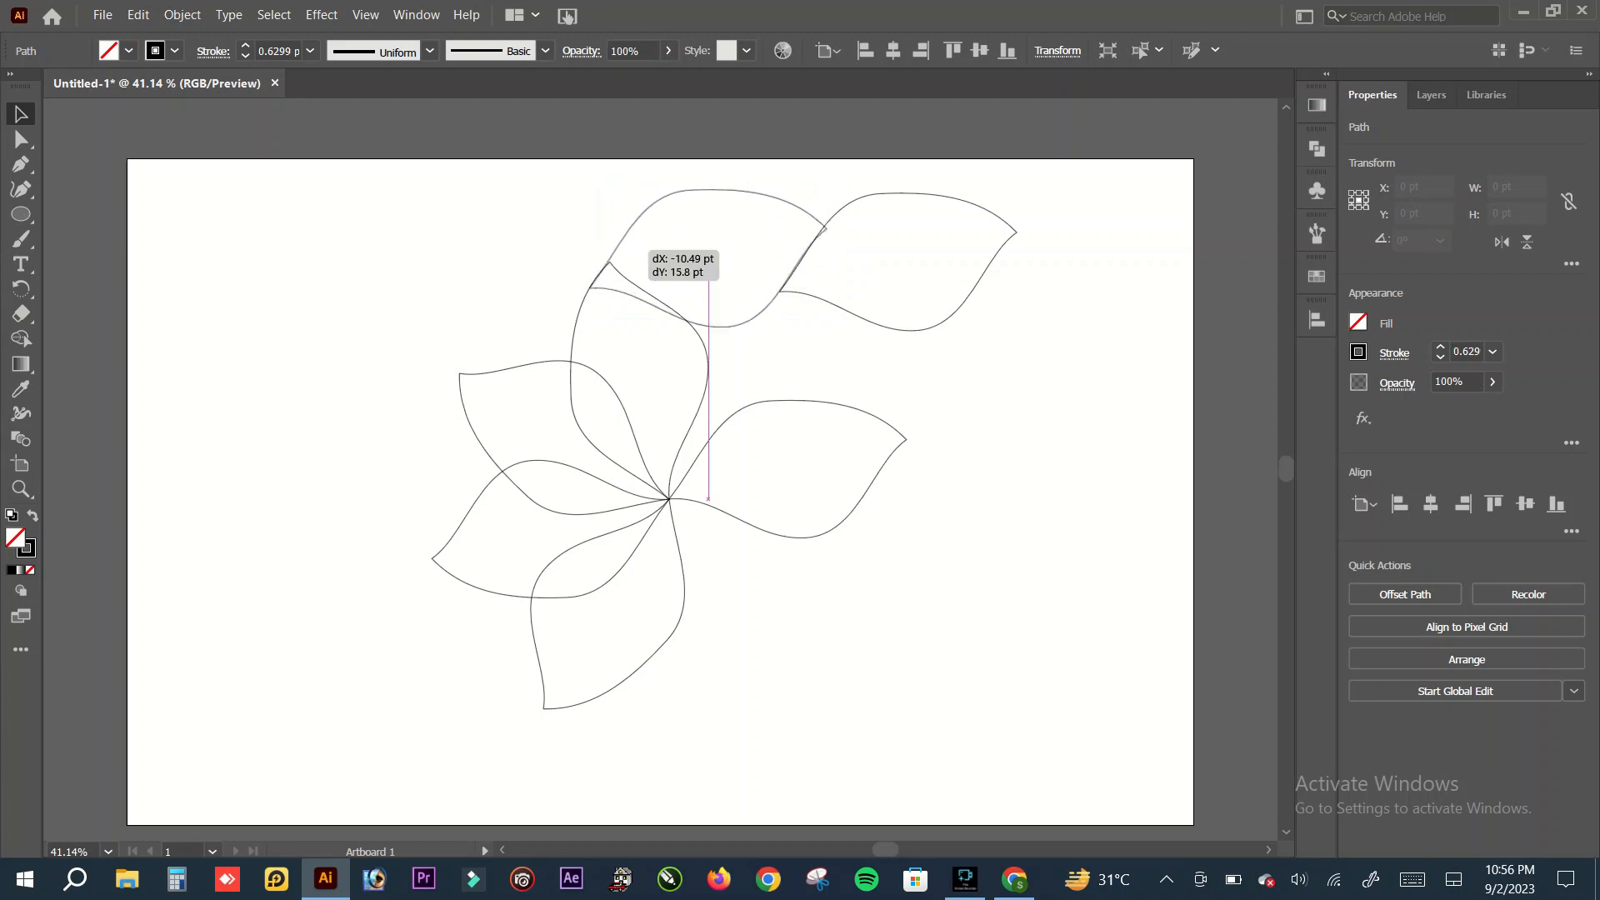
drag(621, 247, 621, 247)
click(570, 231)
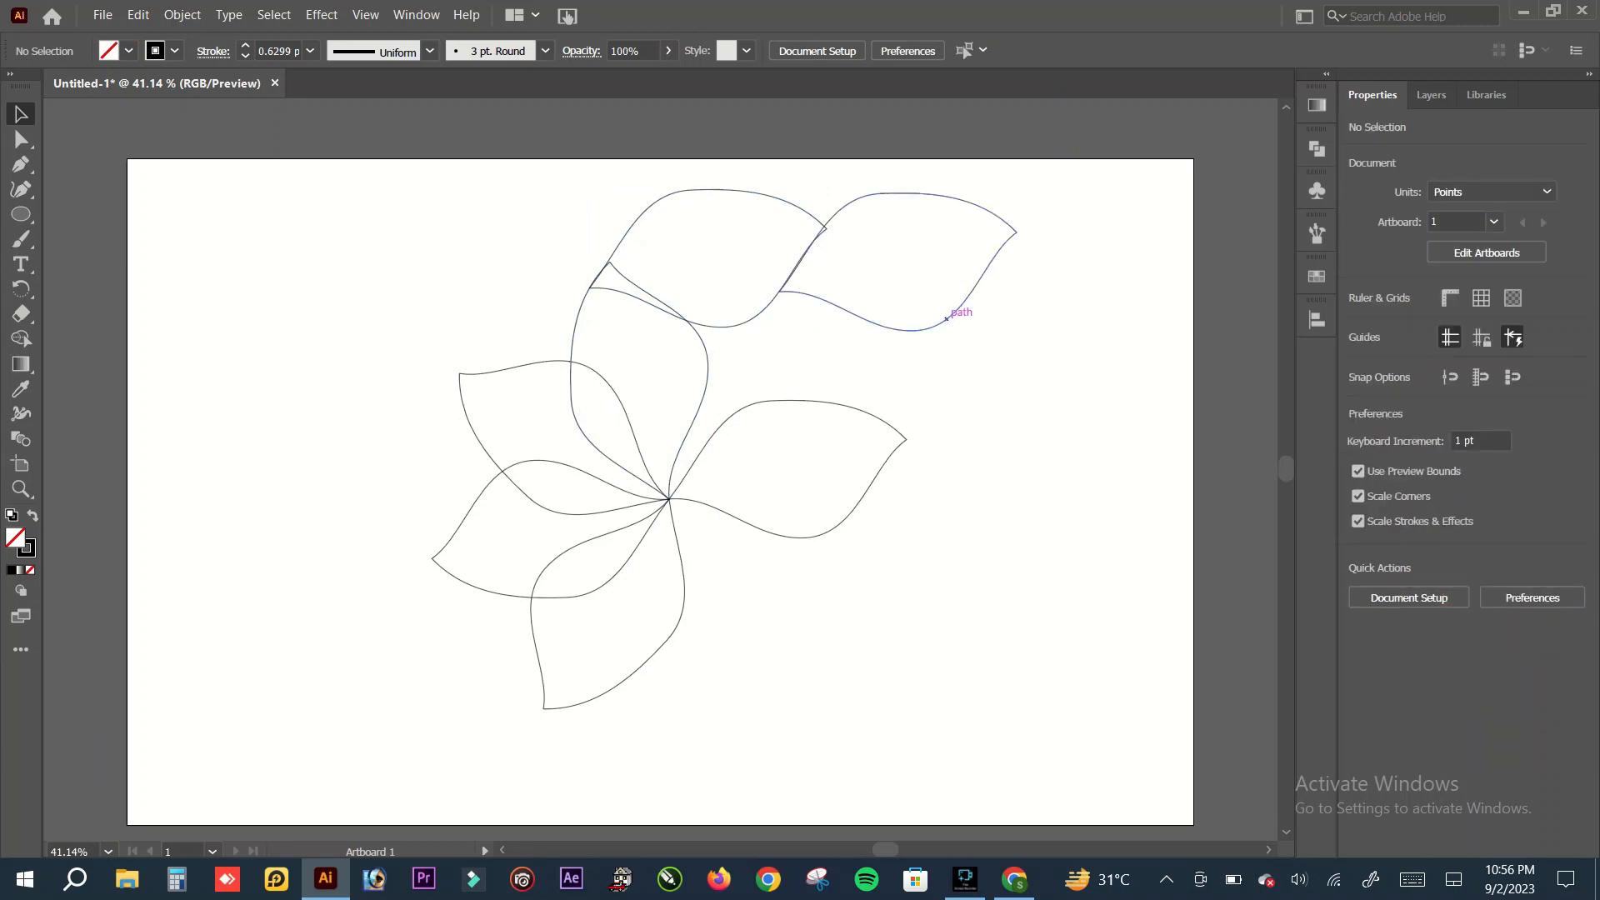
click(947, 318)
drag(946, 319, 930, 340)
key(ctrl+shift+a)
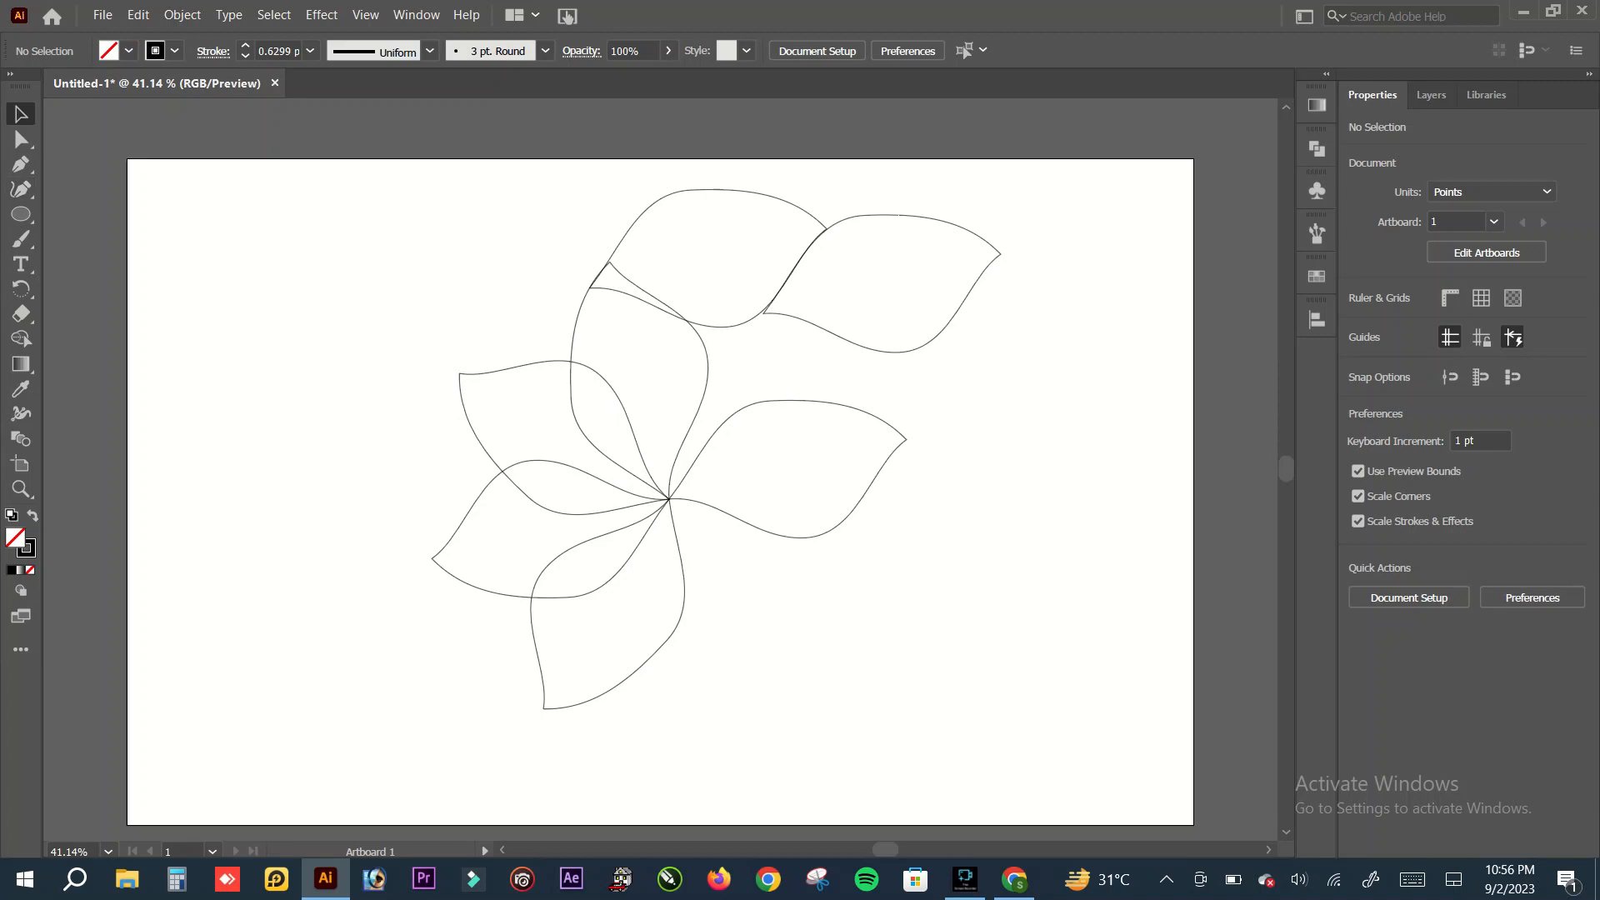
Step: Select all the petals, activate the Shape Builder tool and set their stroke to none
drag(310, 182, 1073, 737)
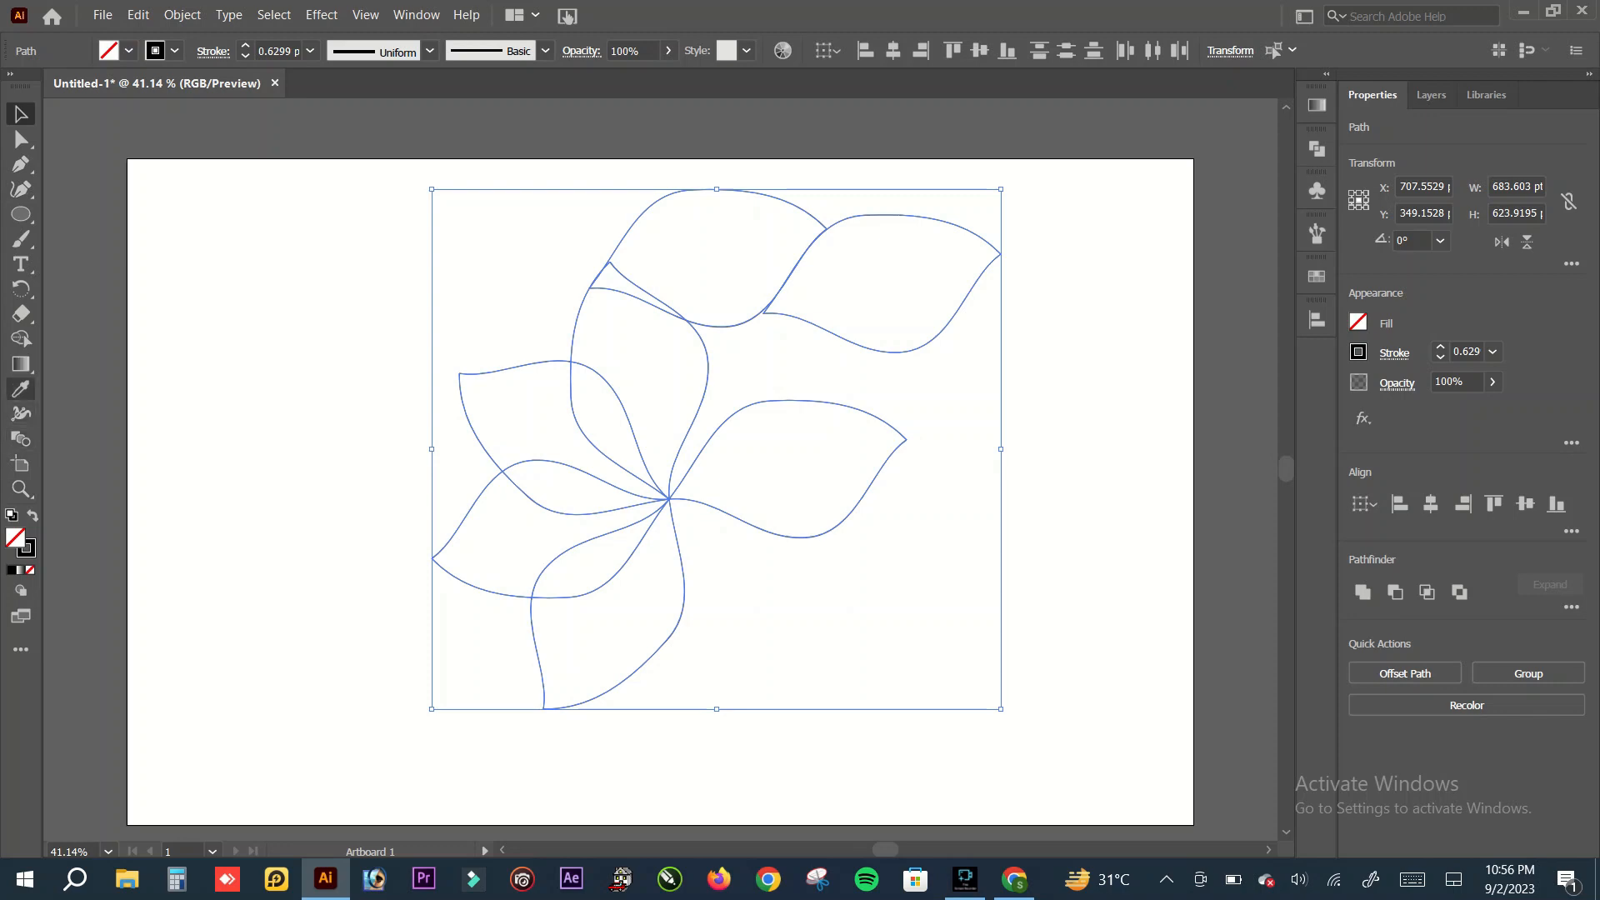
click(21, 338)
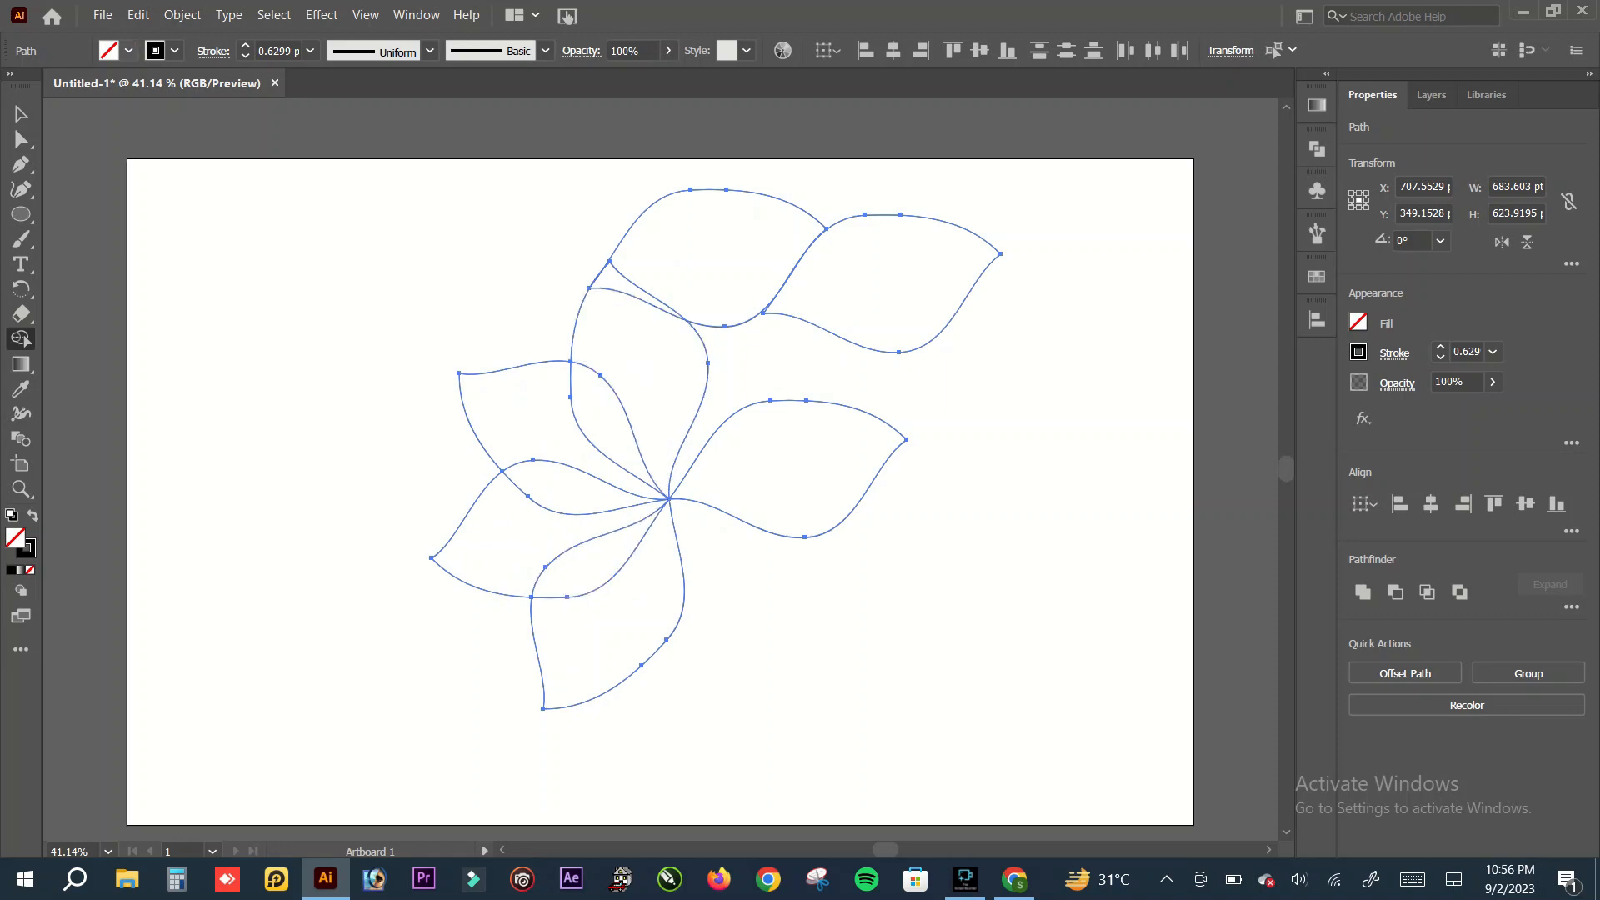
click(174, 51)
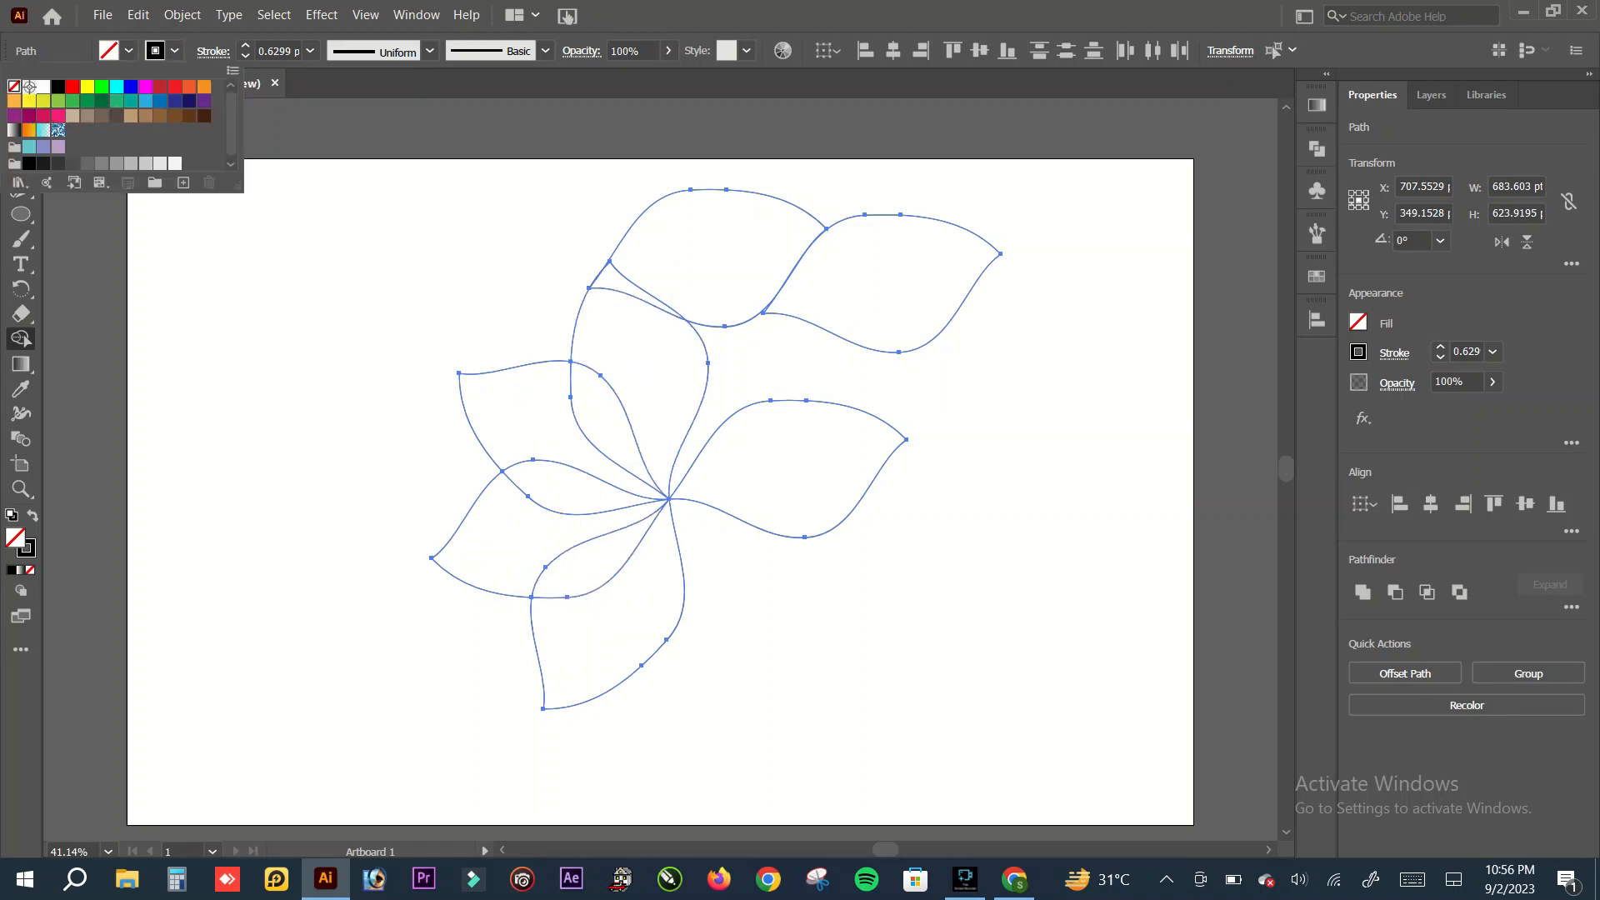
click(14, 86)
Step: Set the fill to black and merge the regions of the lowest petal into one shape with Shape Builder
click(109, 50)
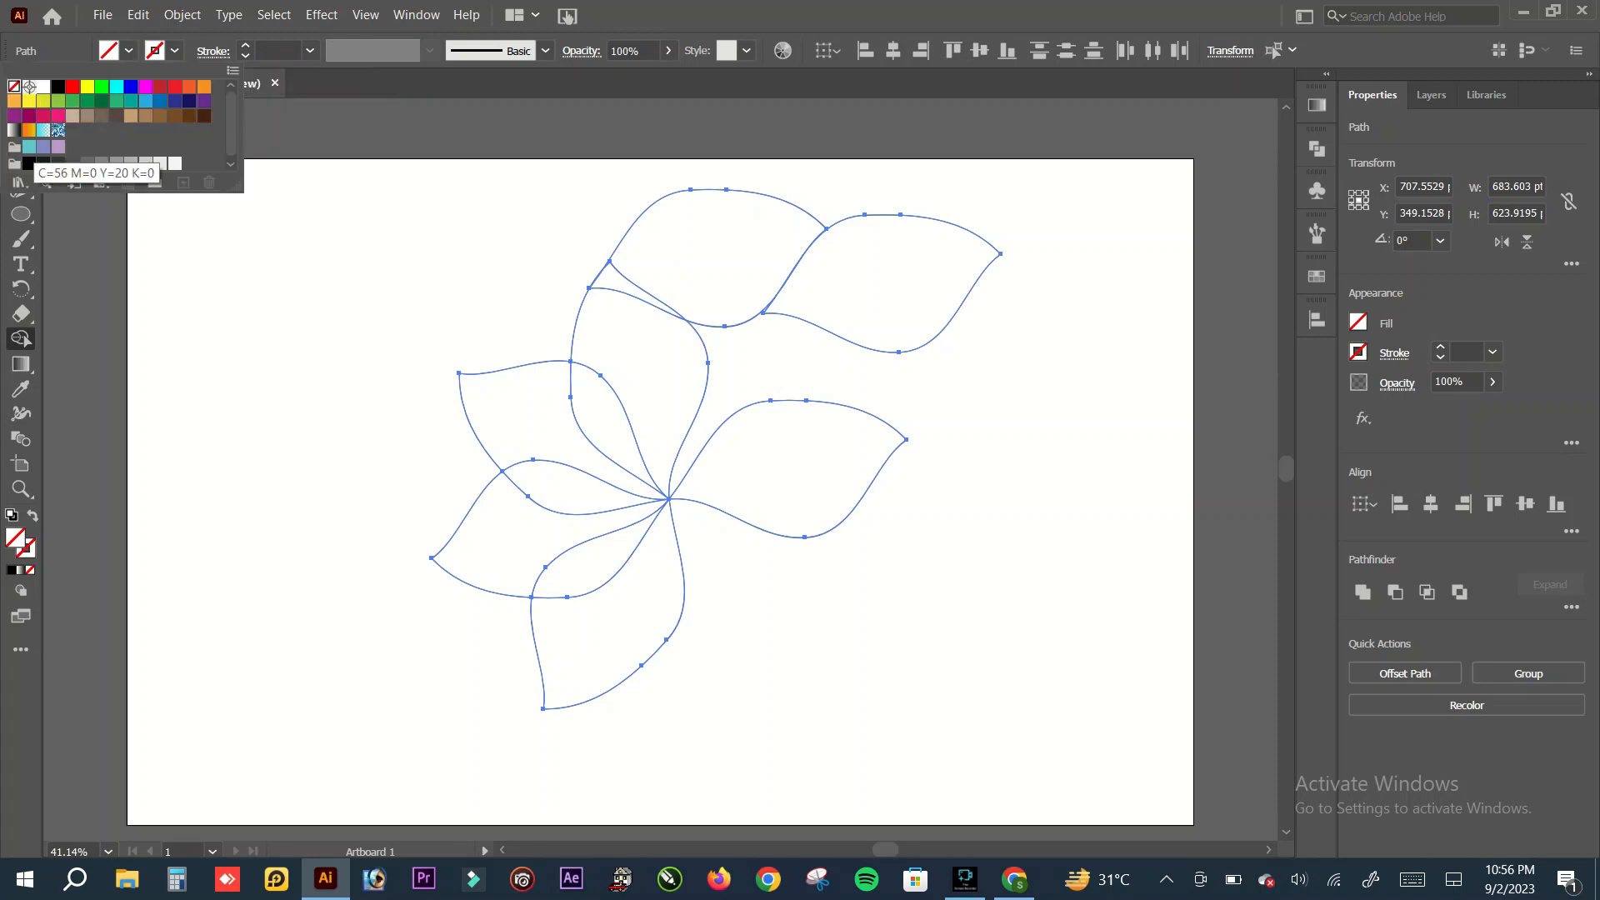
click(29, 163)
click(128, 52)
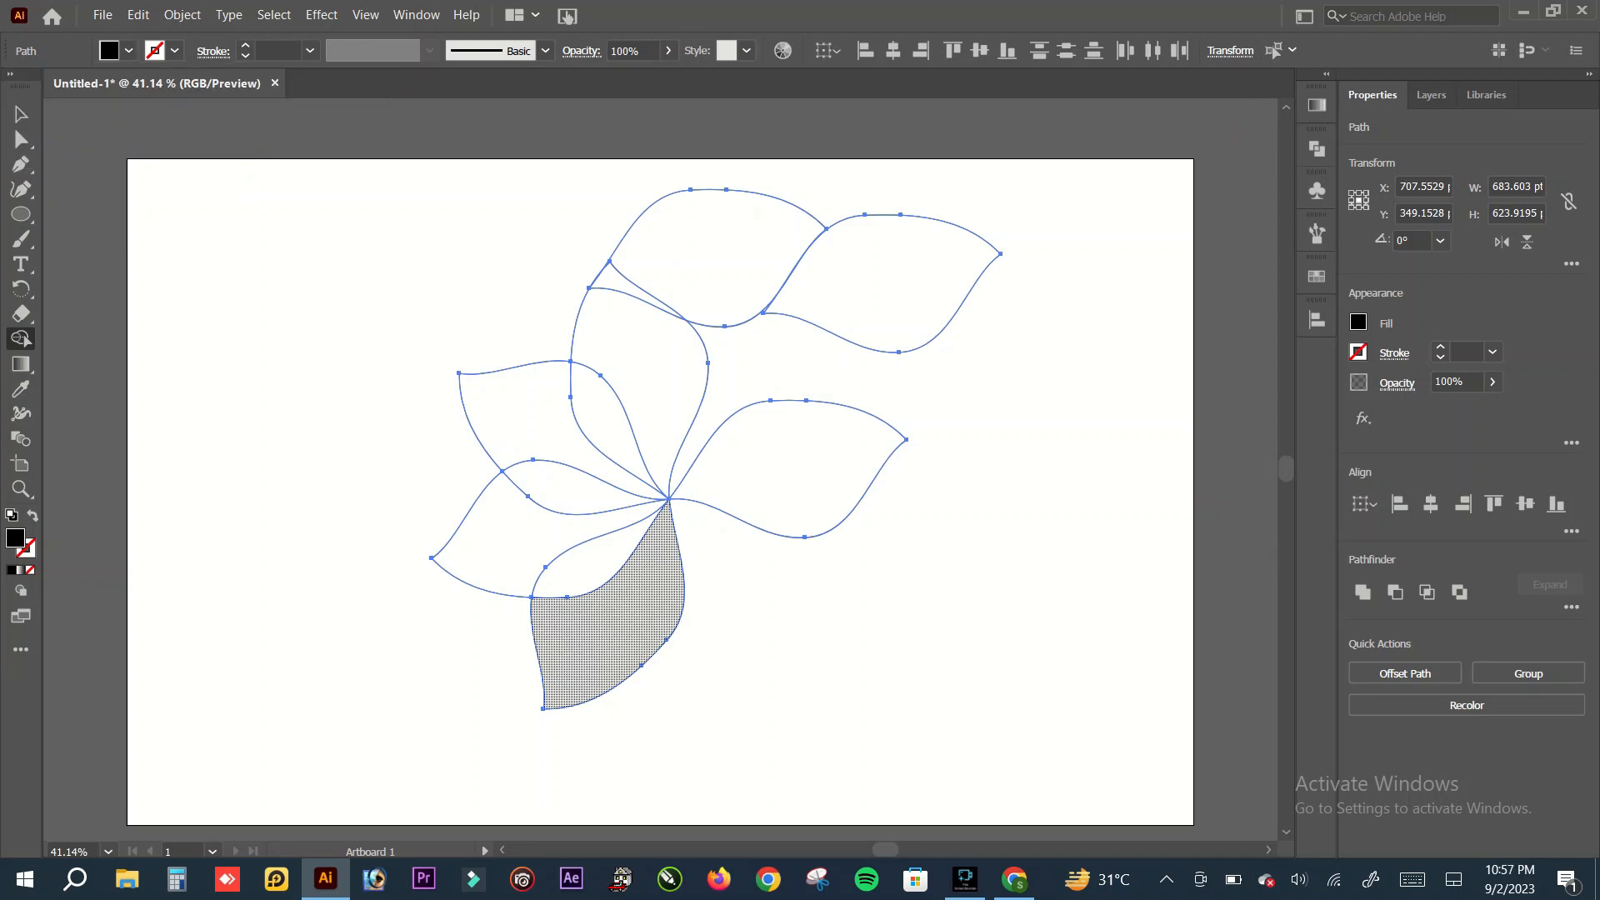
drag(591, 674, 609, 580)
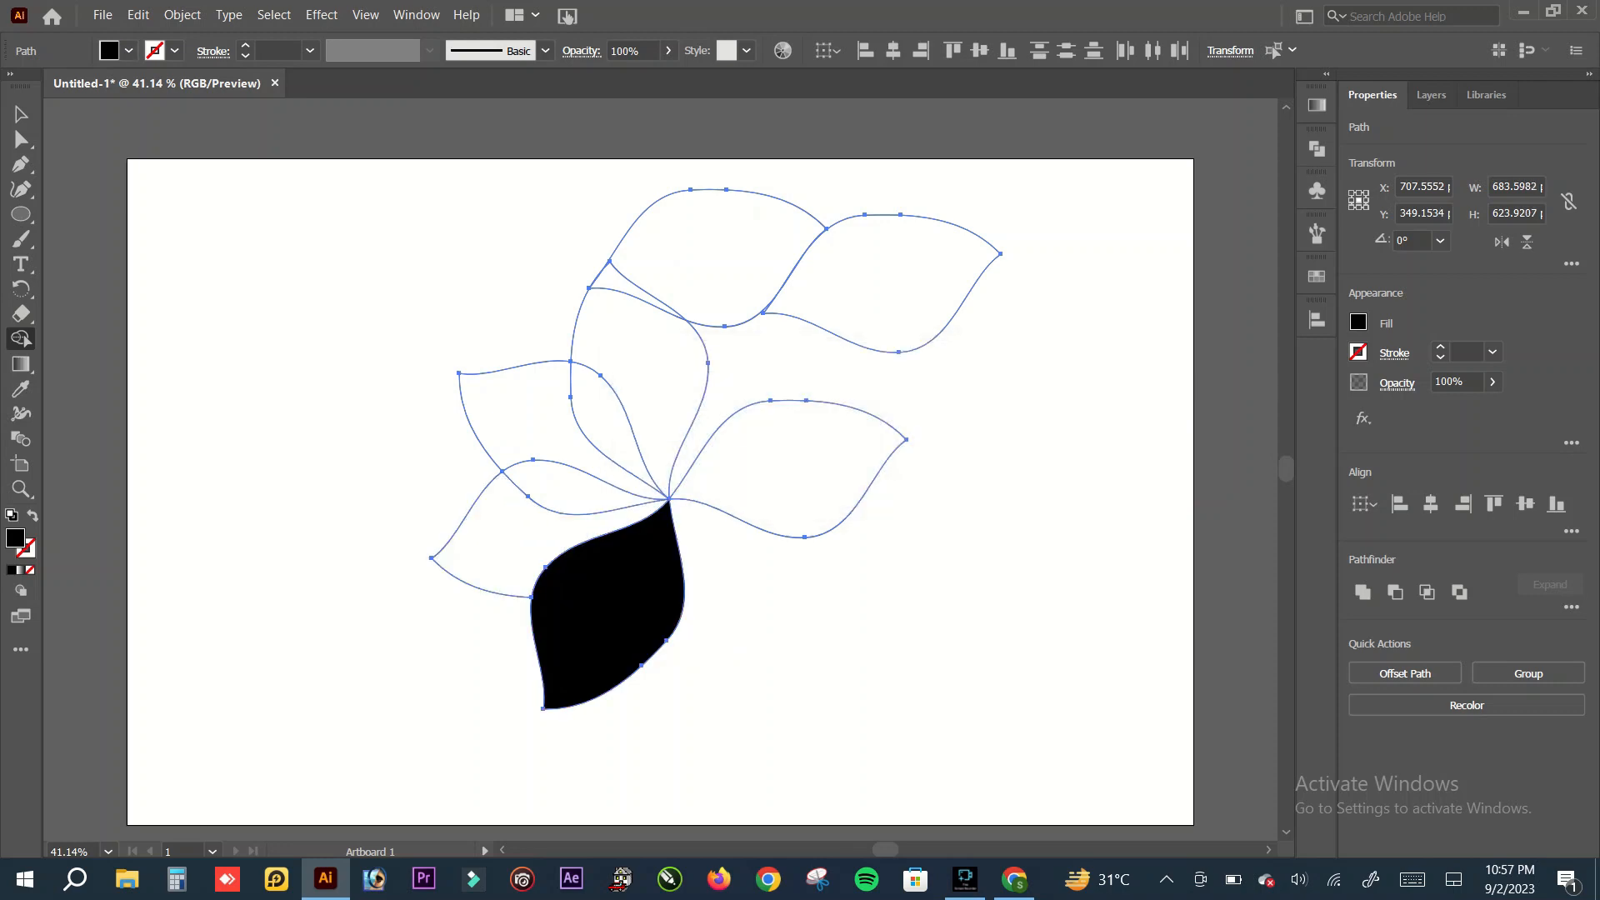
Step: Set the fill to R=26 G=26 B=26 and merge the regions of the lower-left petal with Shape Builder
click(129, 50)
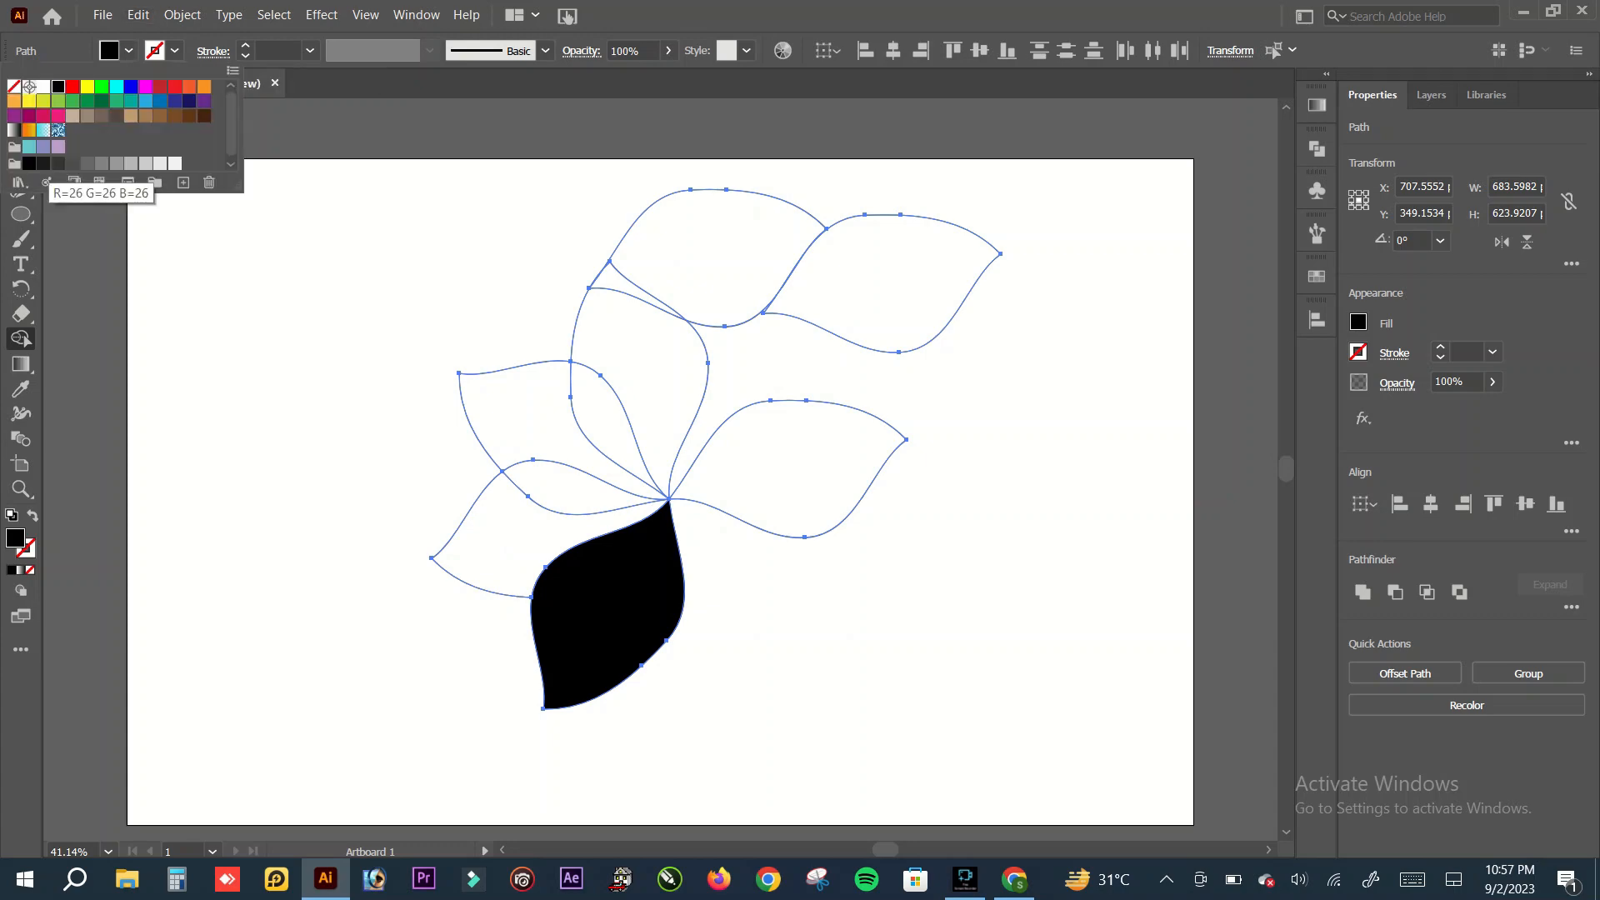
click(43, 164)
key(Escape)
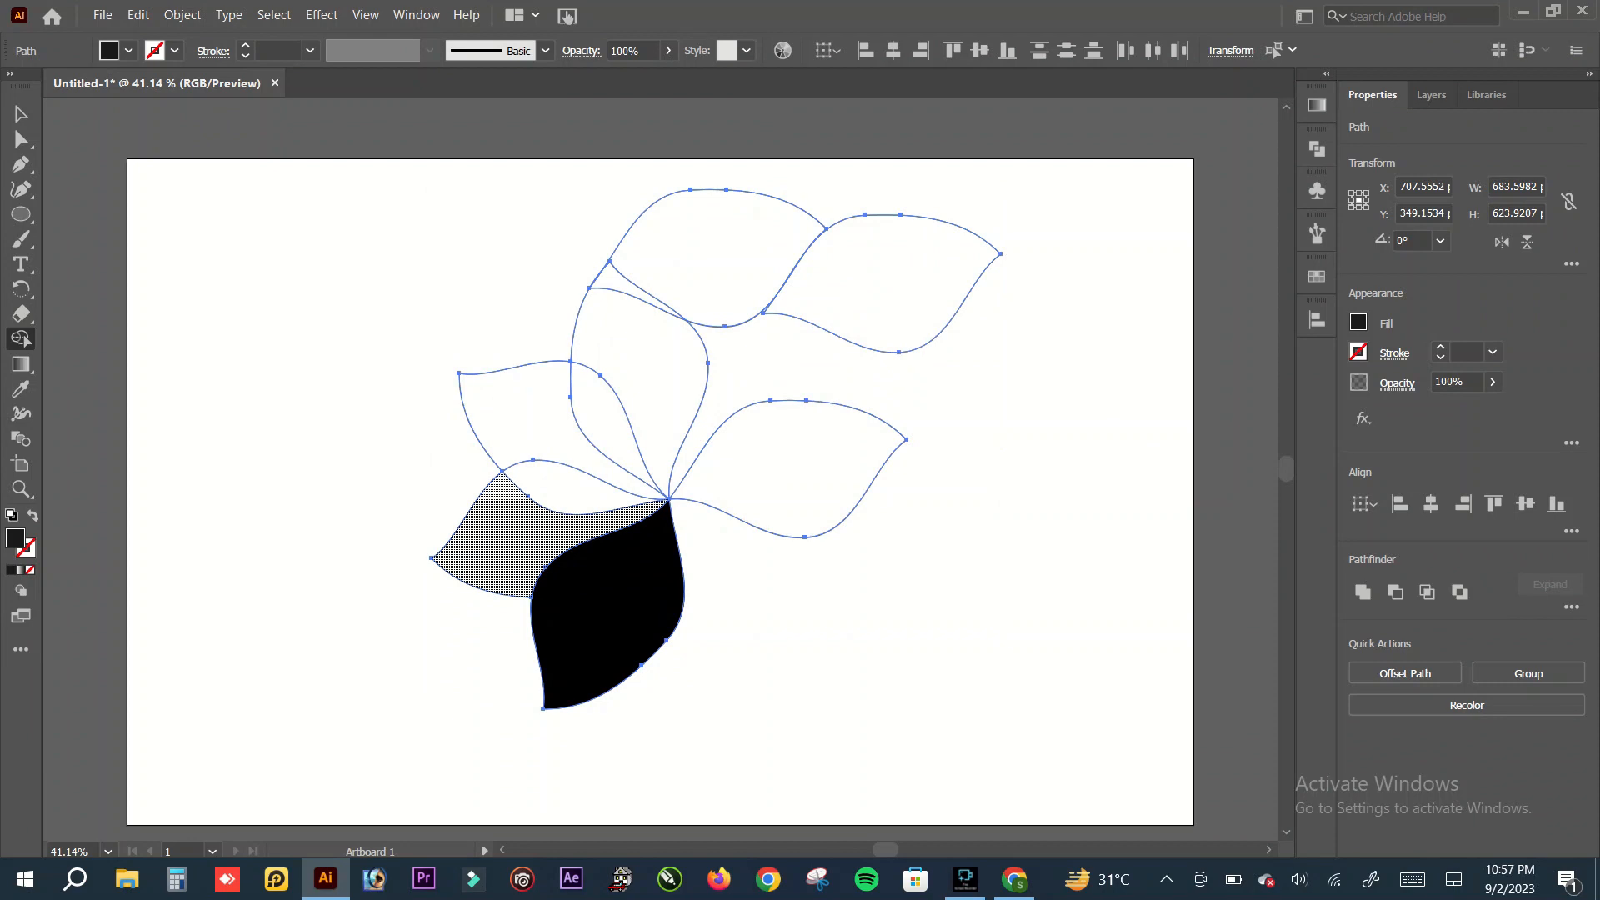
click(500, 542)
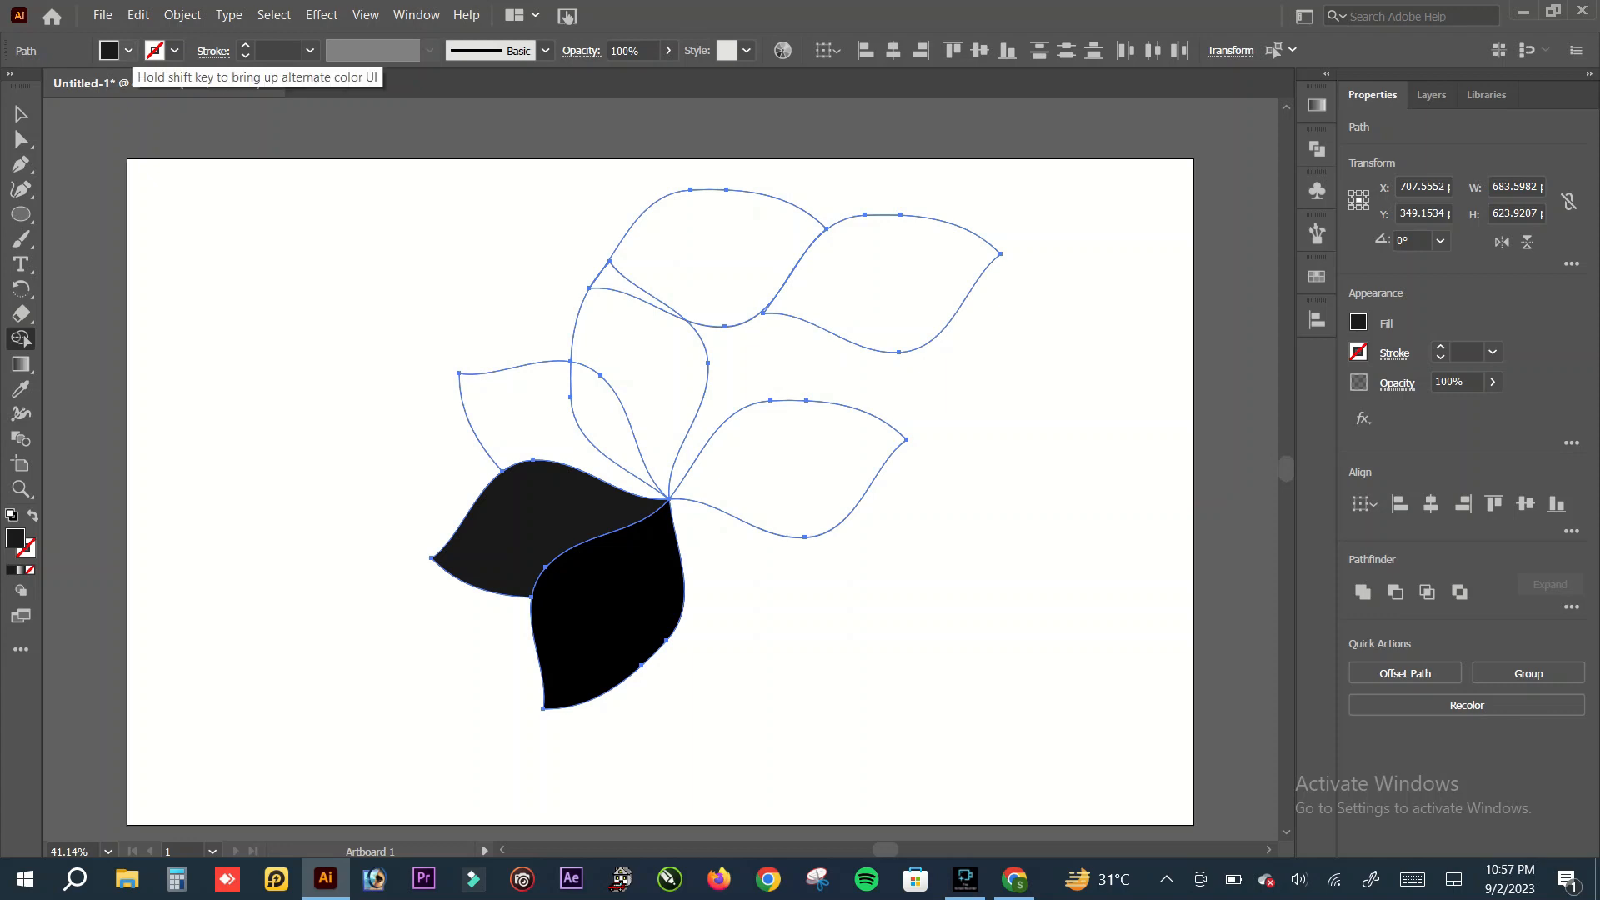
Step: Set the fill to R=51 G=51 B=51 and merge the regions of the upper-left petal with Shape Builder
click(128, 50)
click(58, 164)
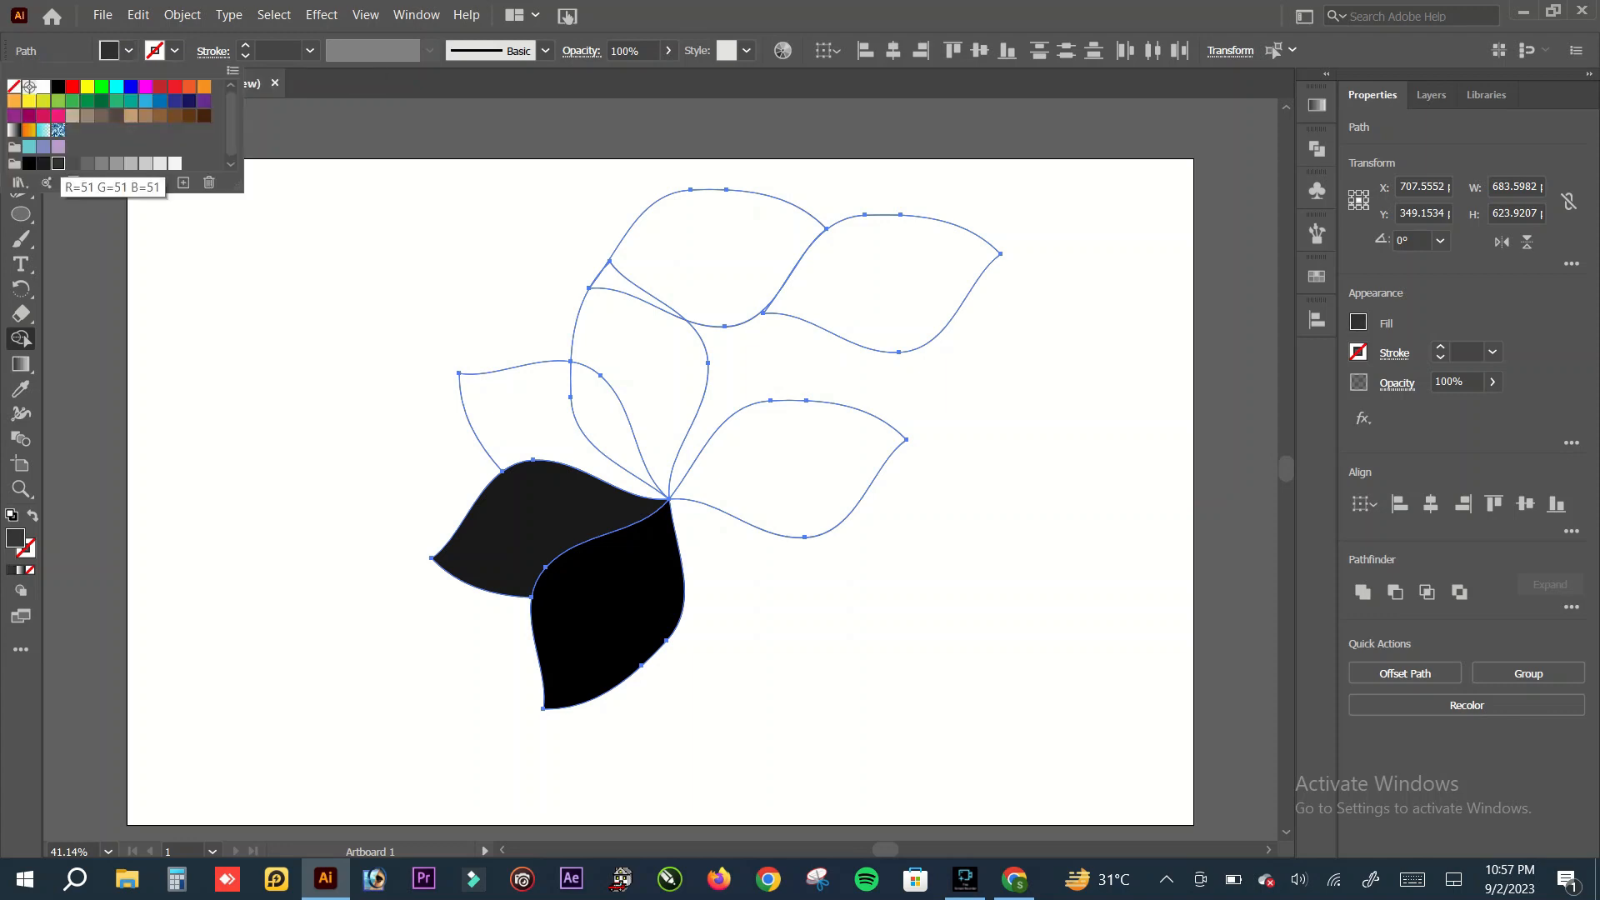
click(128, 51)
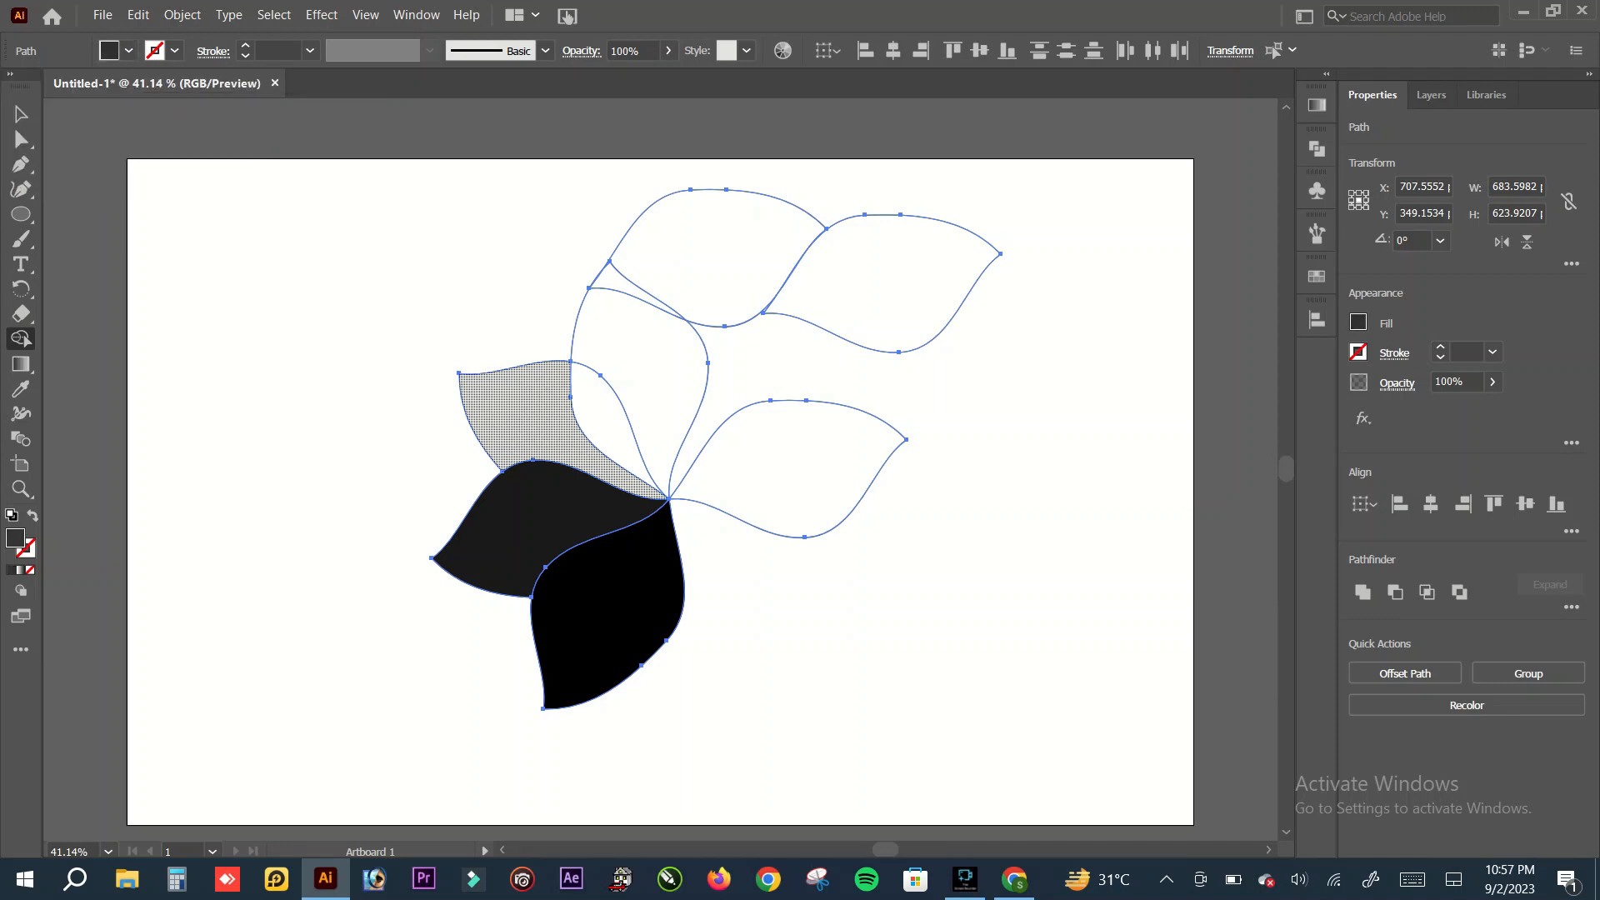
drag(536, 416, 598, 421)
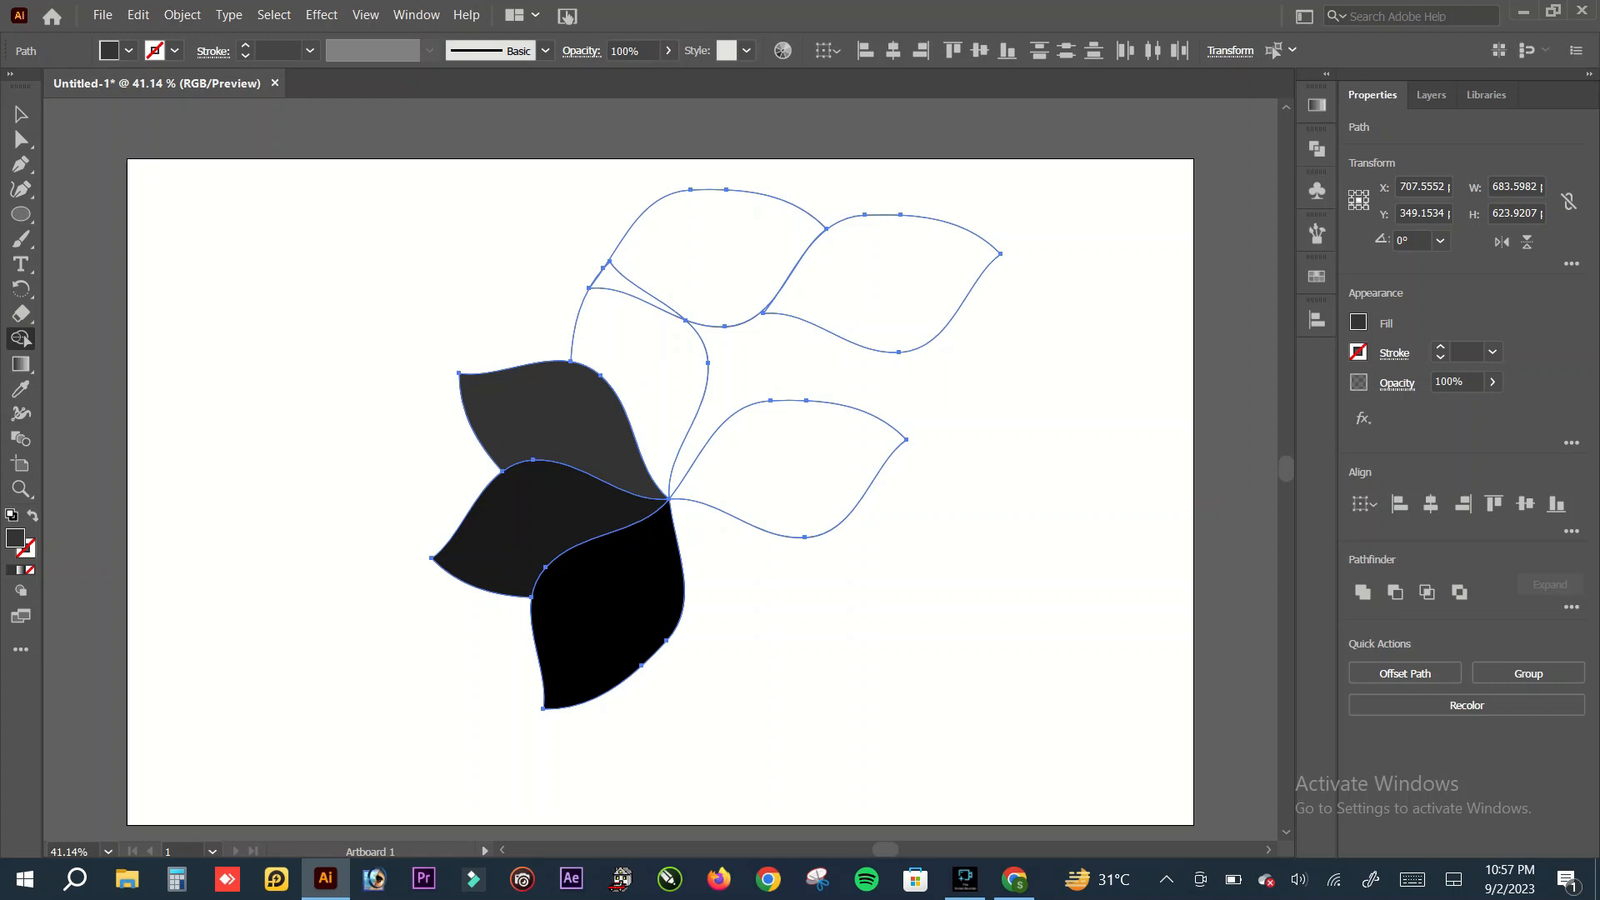
Step: Set the fill to R=102 G=102 B=102 and merge the regions of the upright petal above the centre
click(128, 51)
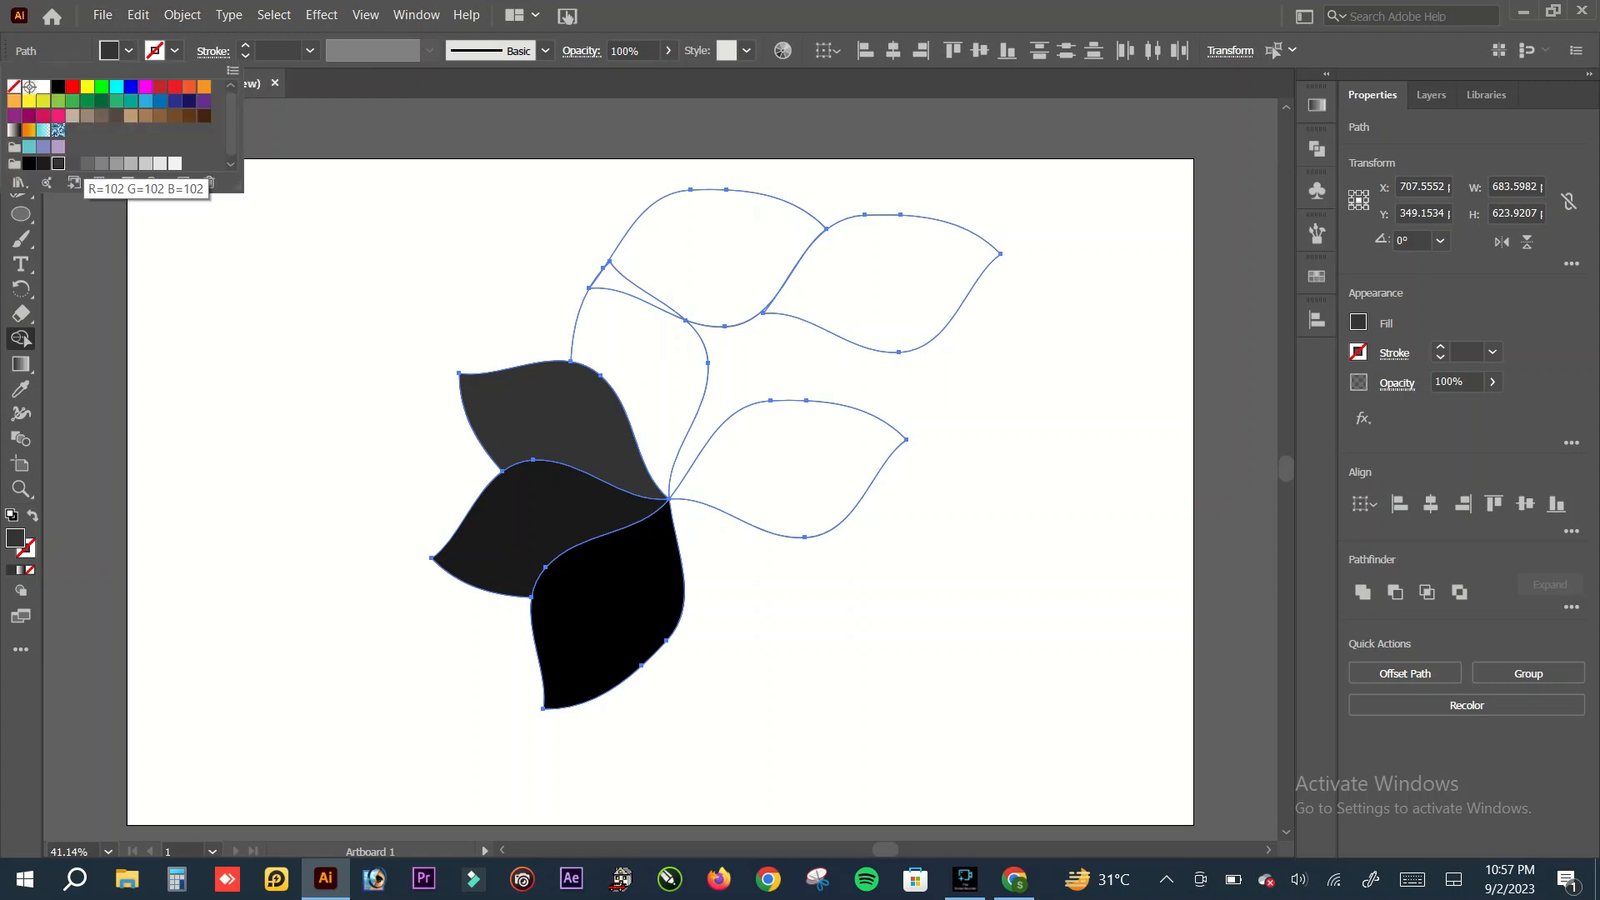
click(87, 163)
click(129, 51)
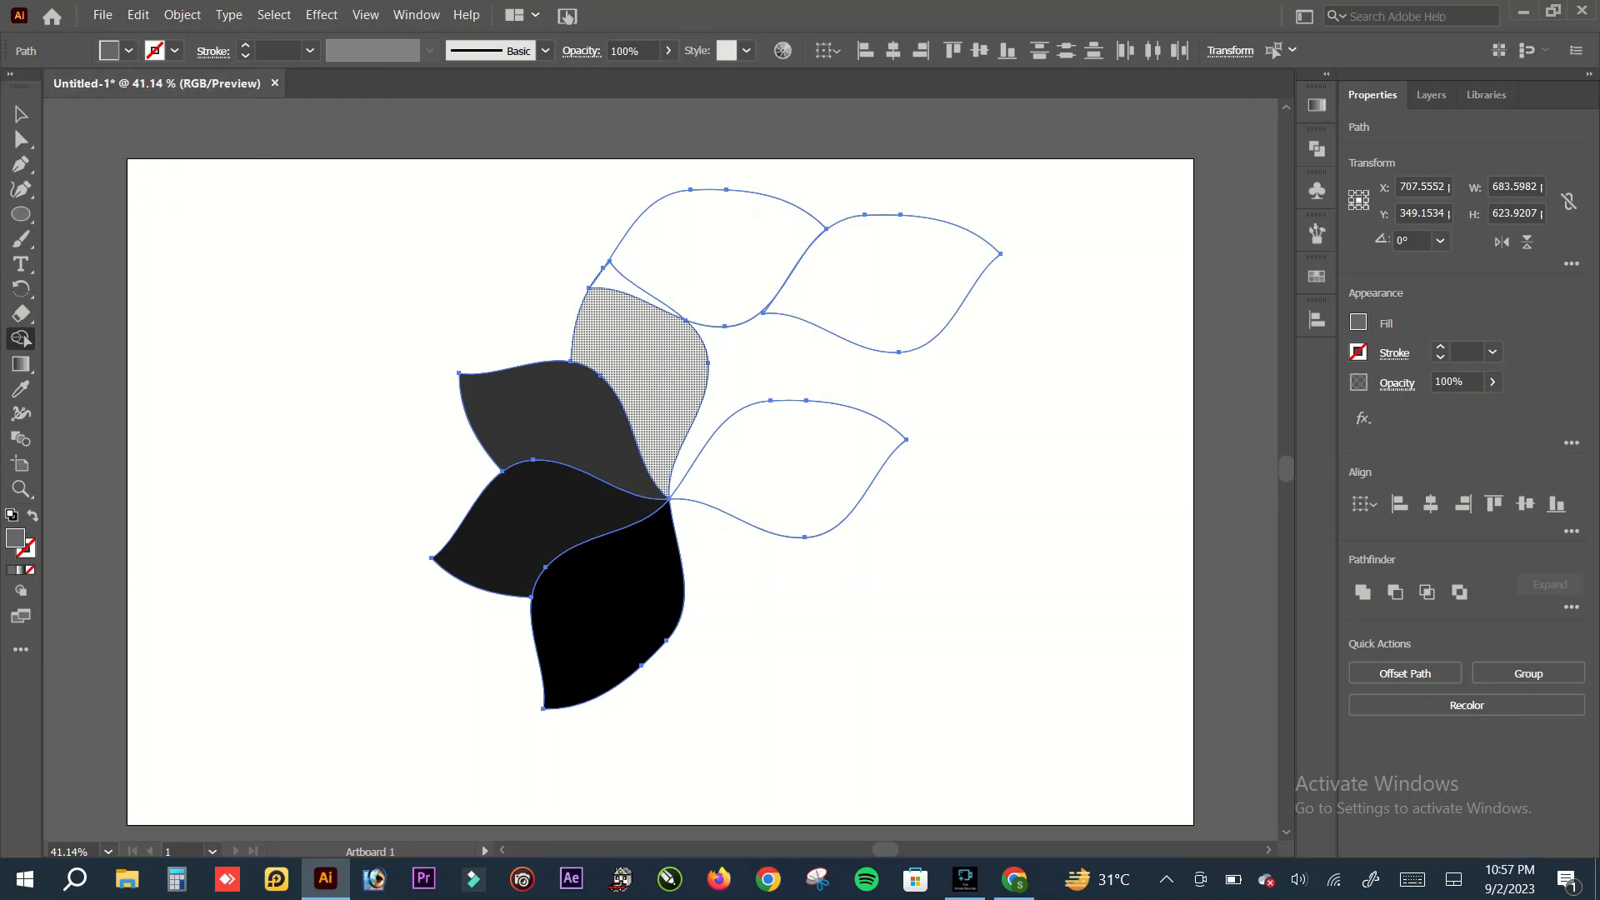
mouse_move(620, 344)
mouse_down()
mouse_move(630, 291)
mouse_move(627, 304)
mouse_up()
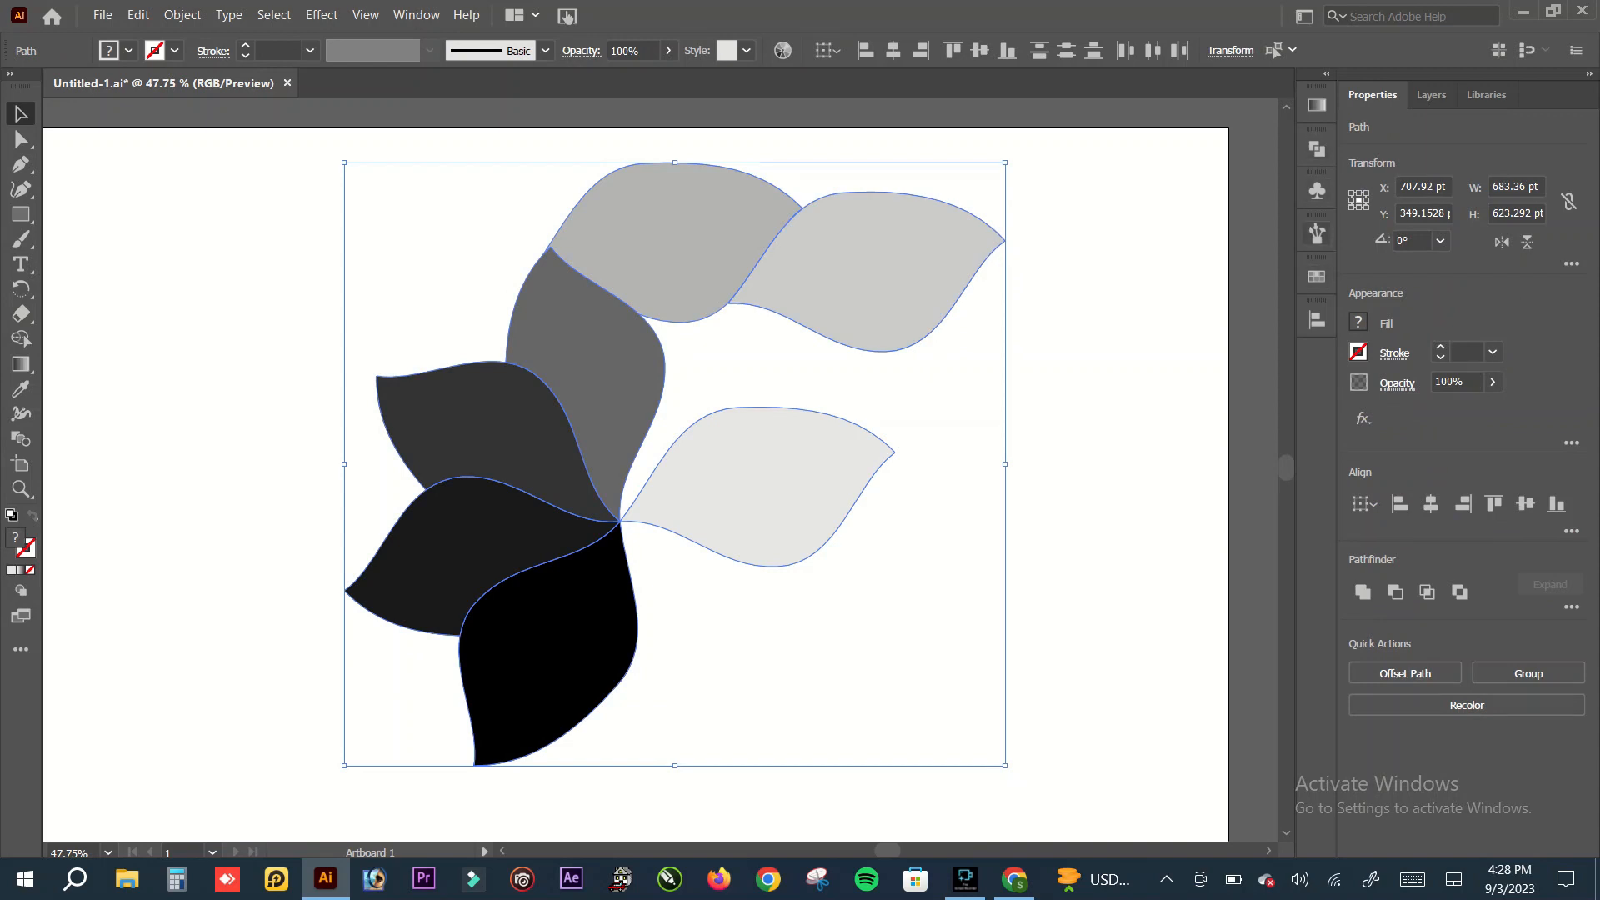
Step: Fill all the selected petals with the linear white-to-black gradient and deselect them
click(1317, 106)
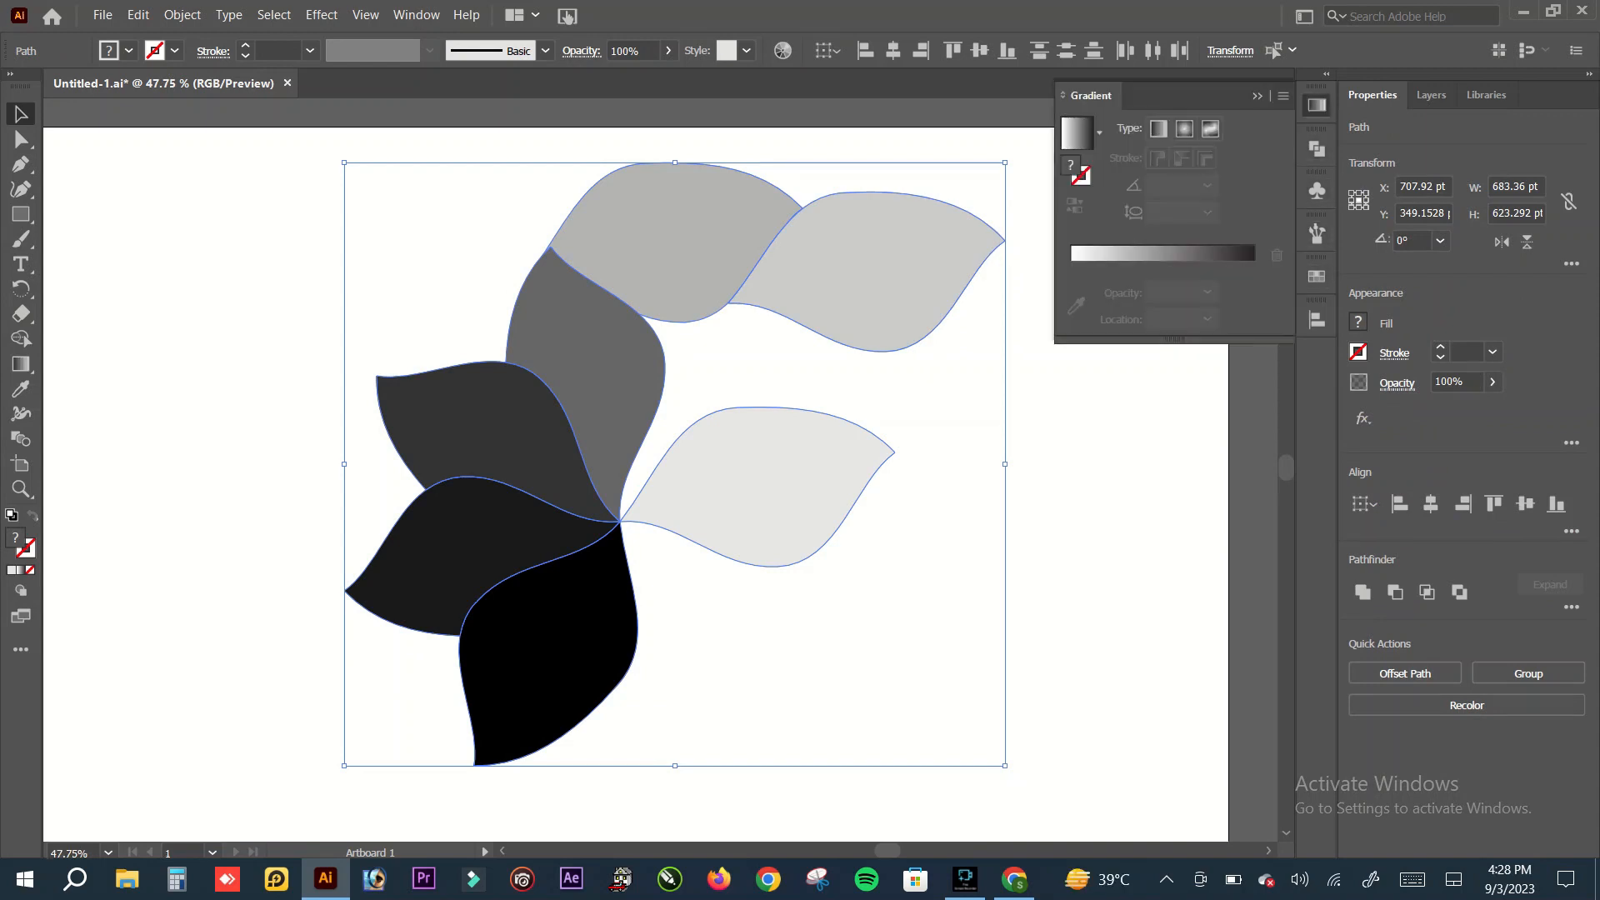
click(1100, 134)
click(987, 172)
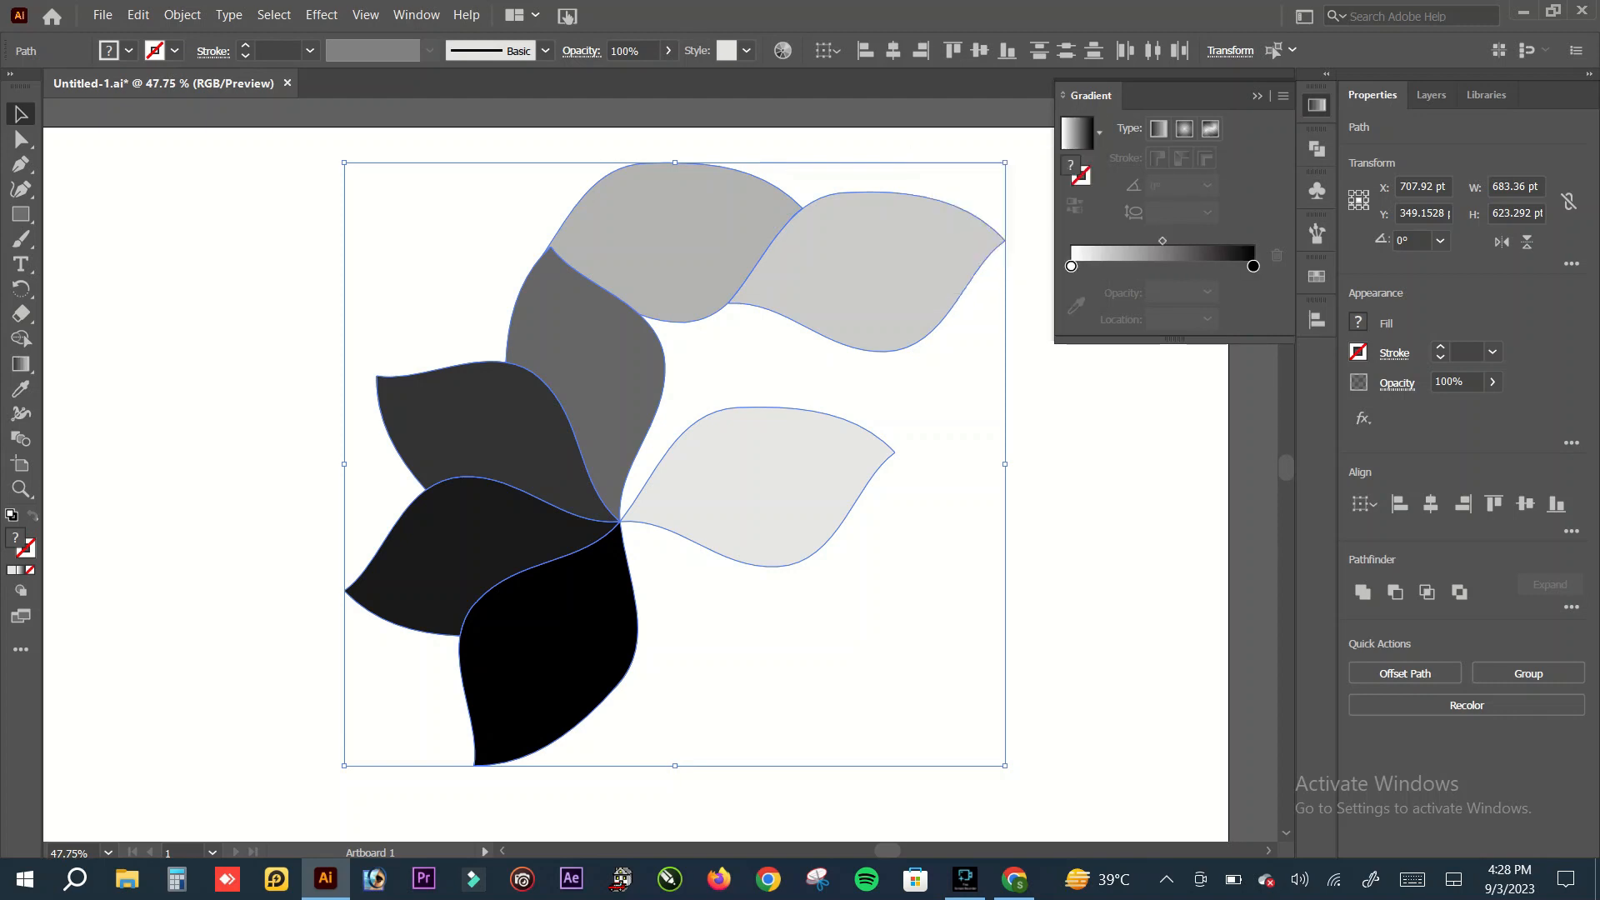
click(1257, 96)
click(1117, 284)
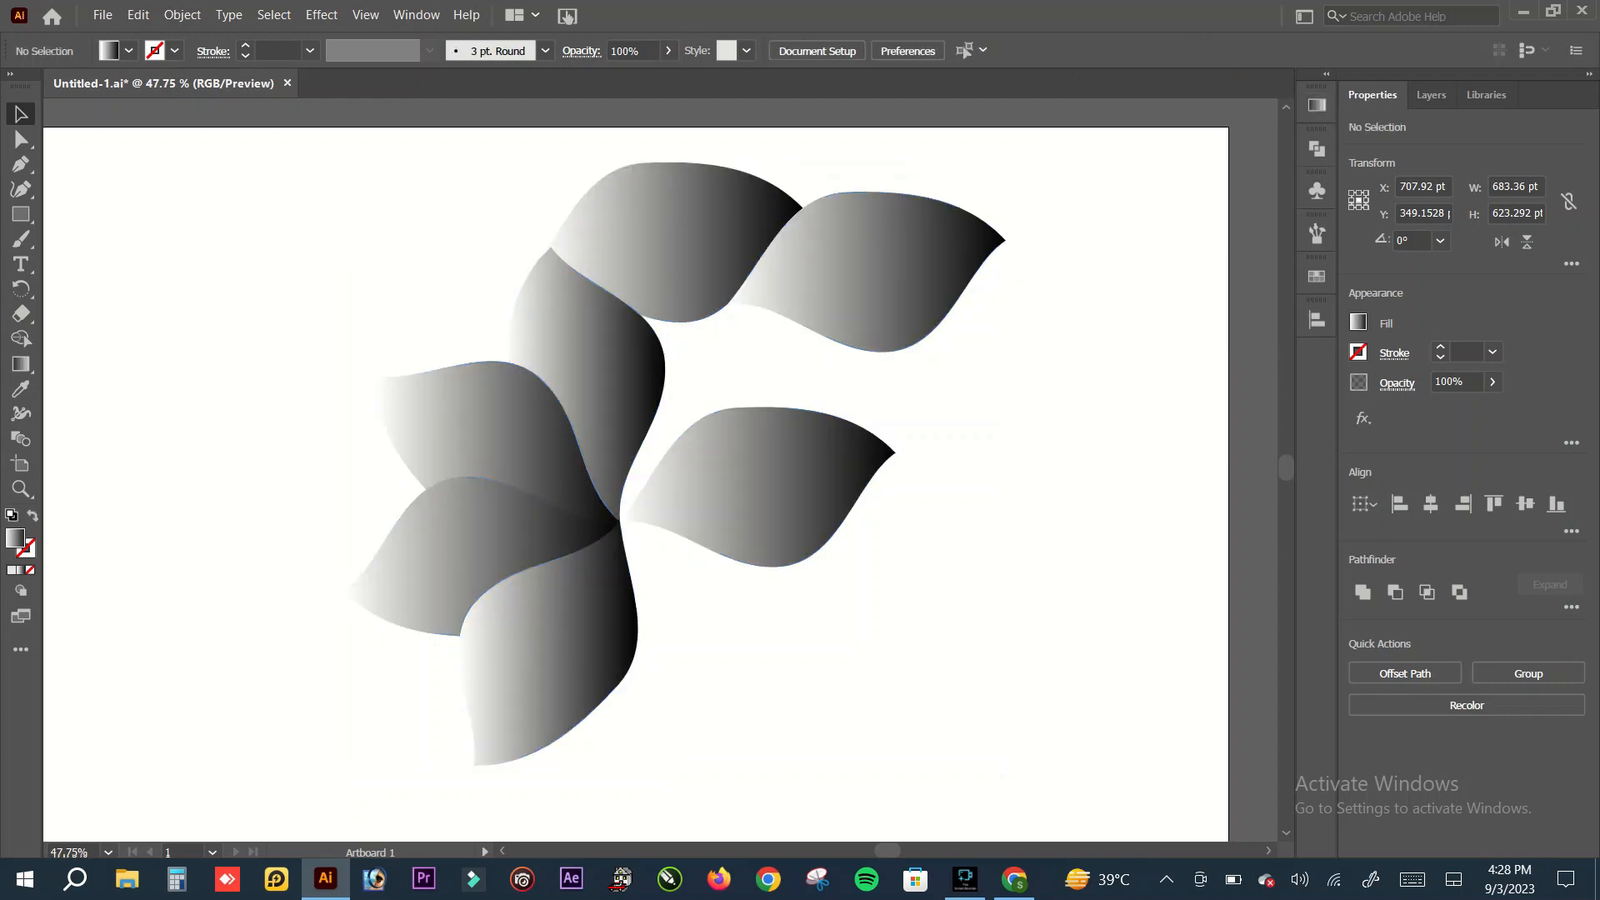
click(892, 273)
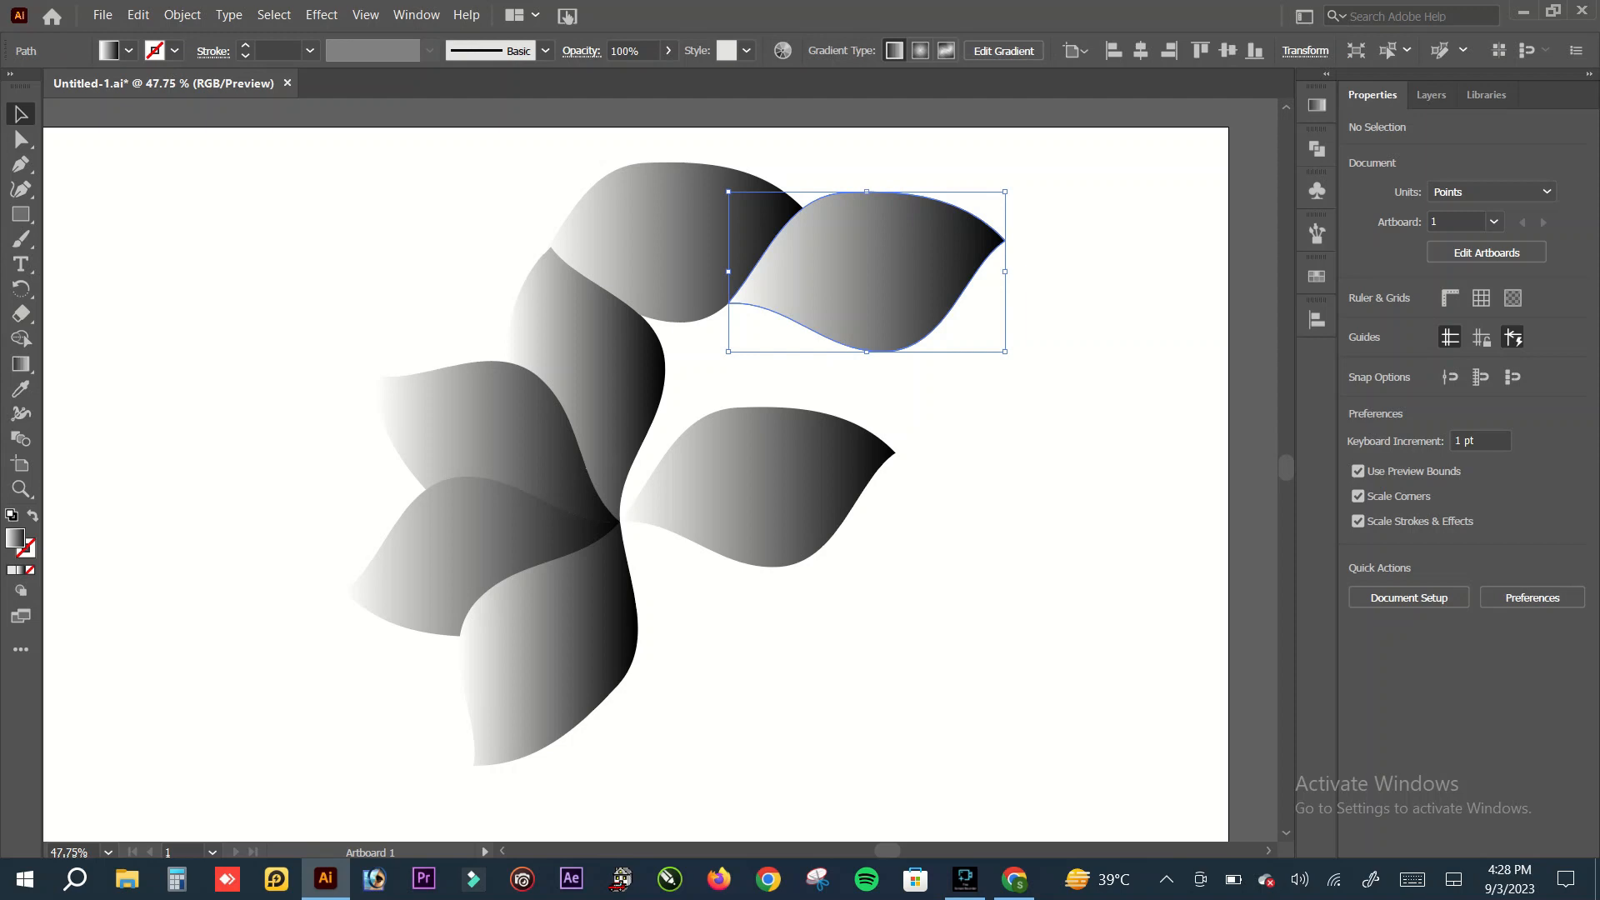
click(984, 467)
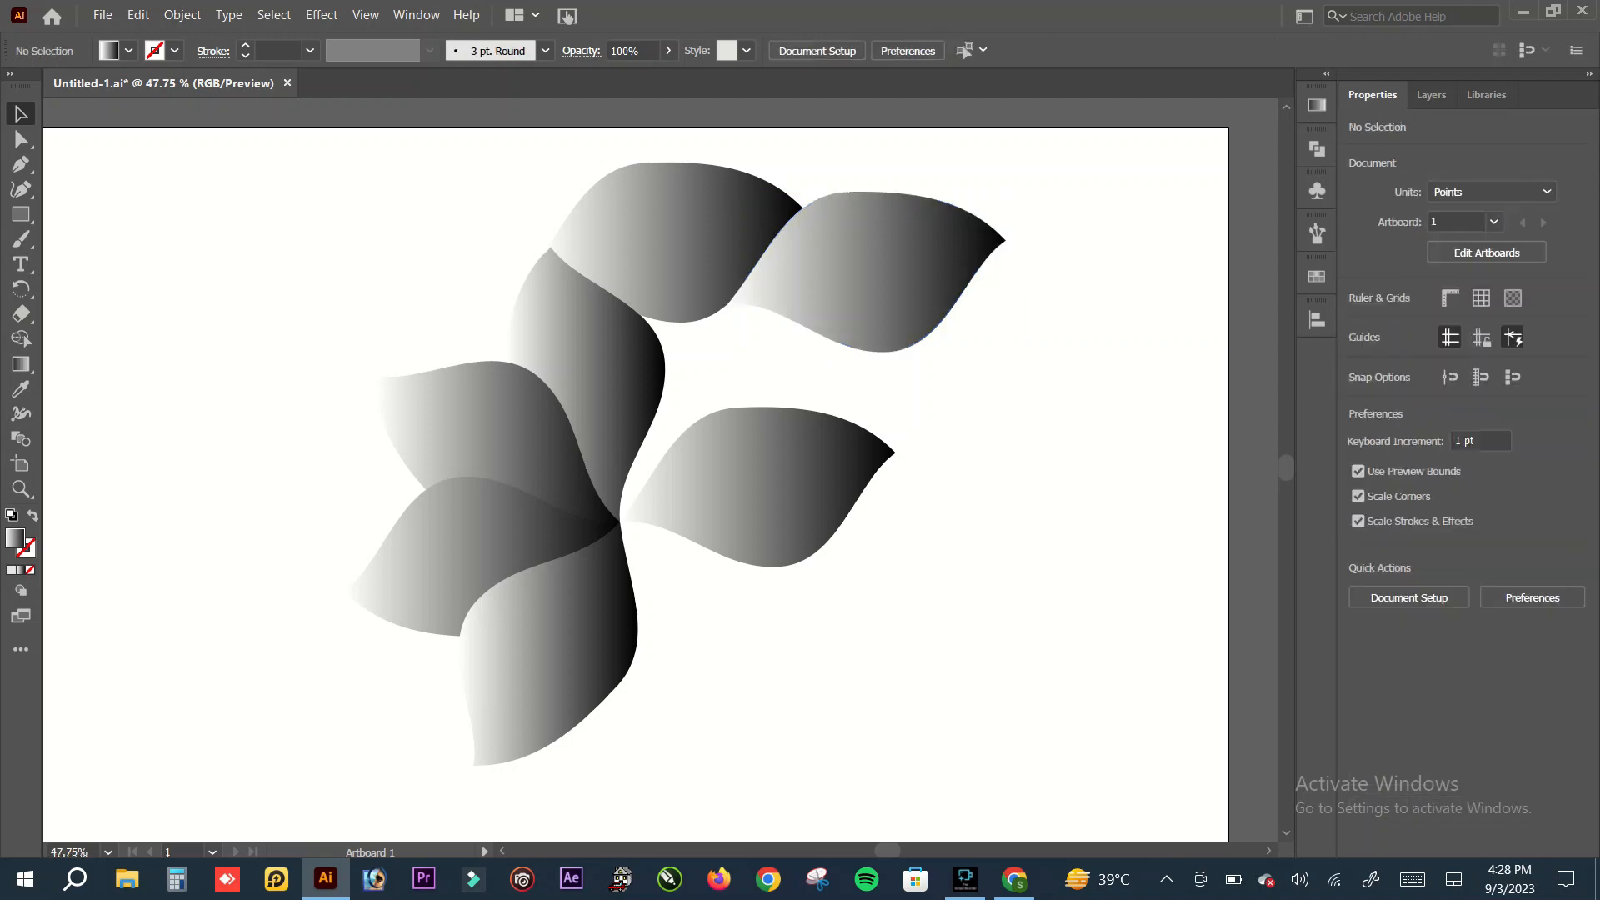
Step: Change the bottom petal's fill to a radial gradient and reverse its colours
click(554, 650)
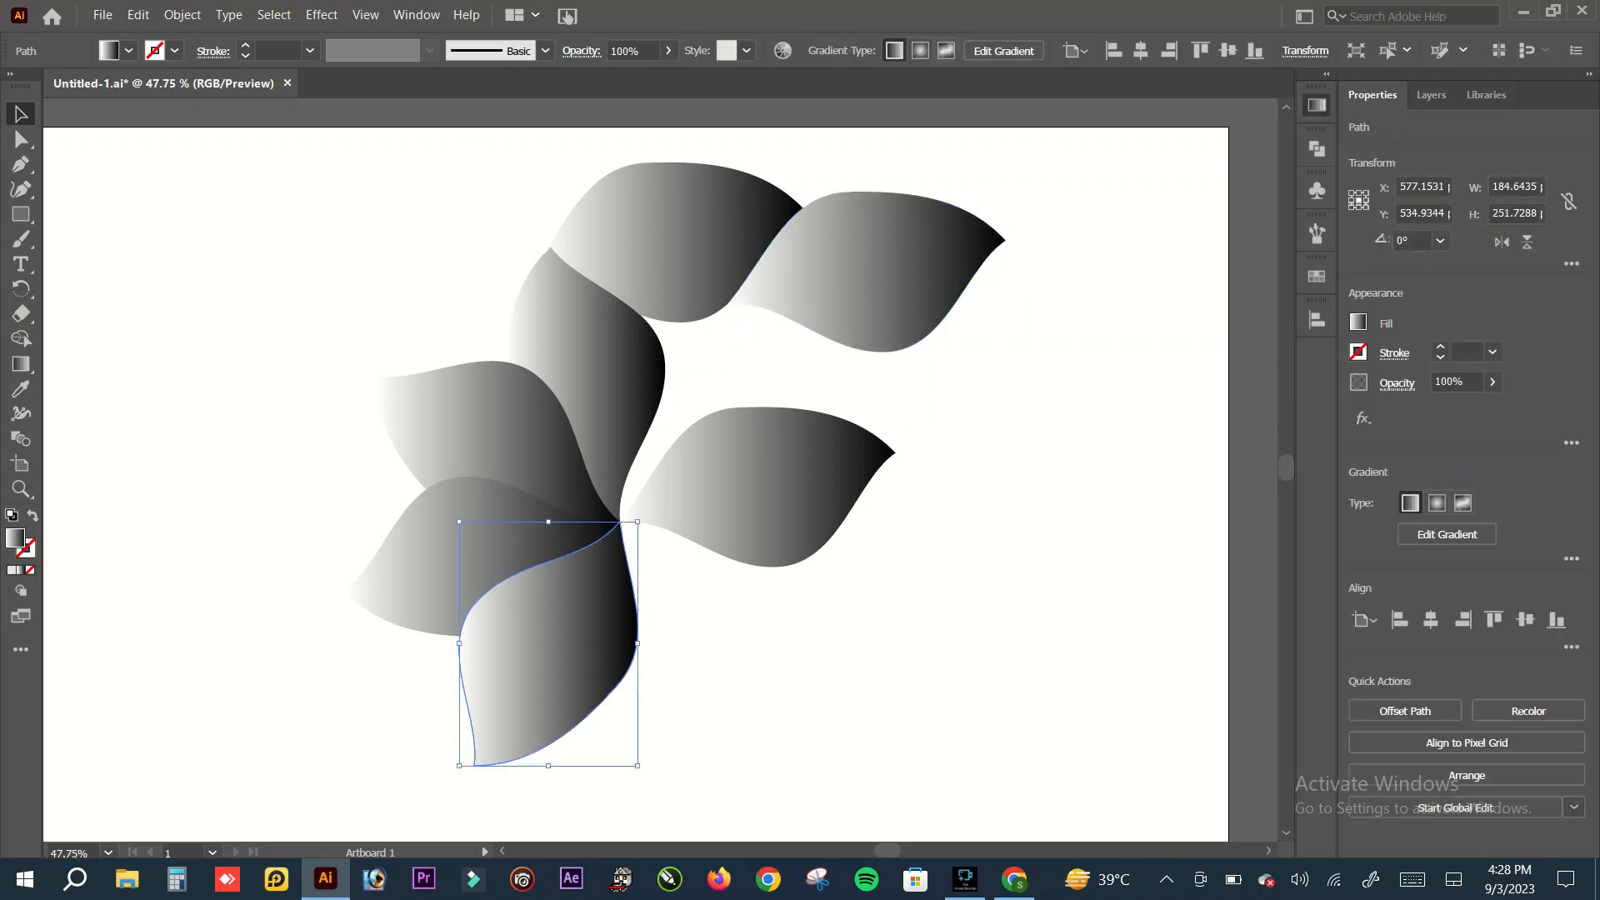
click(1317, 105)
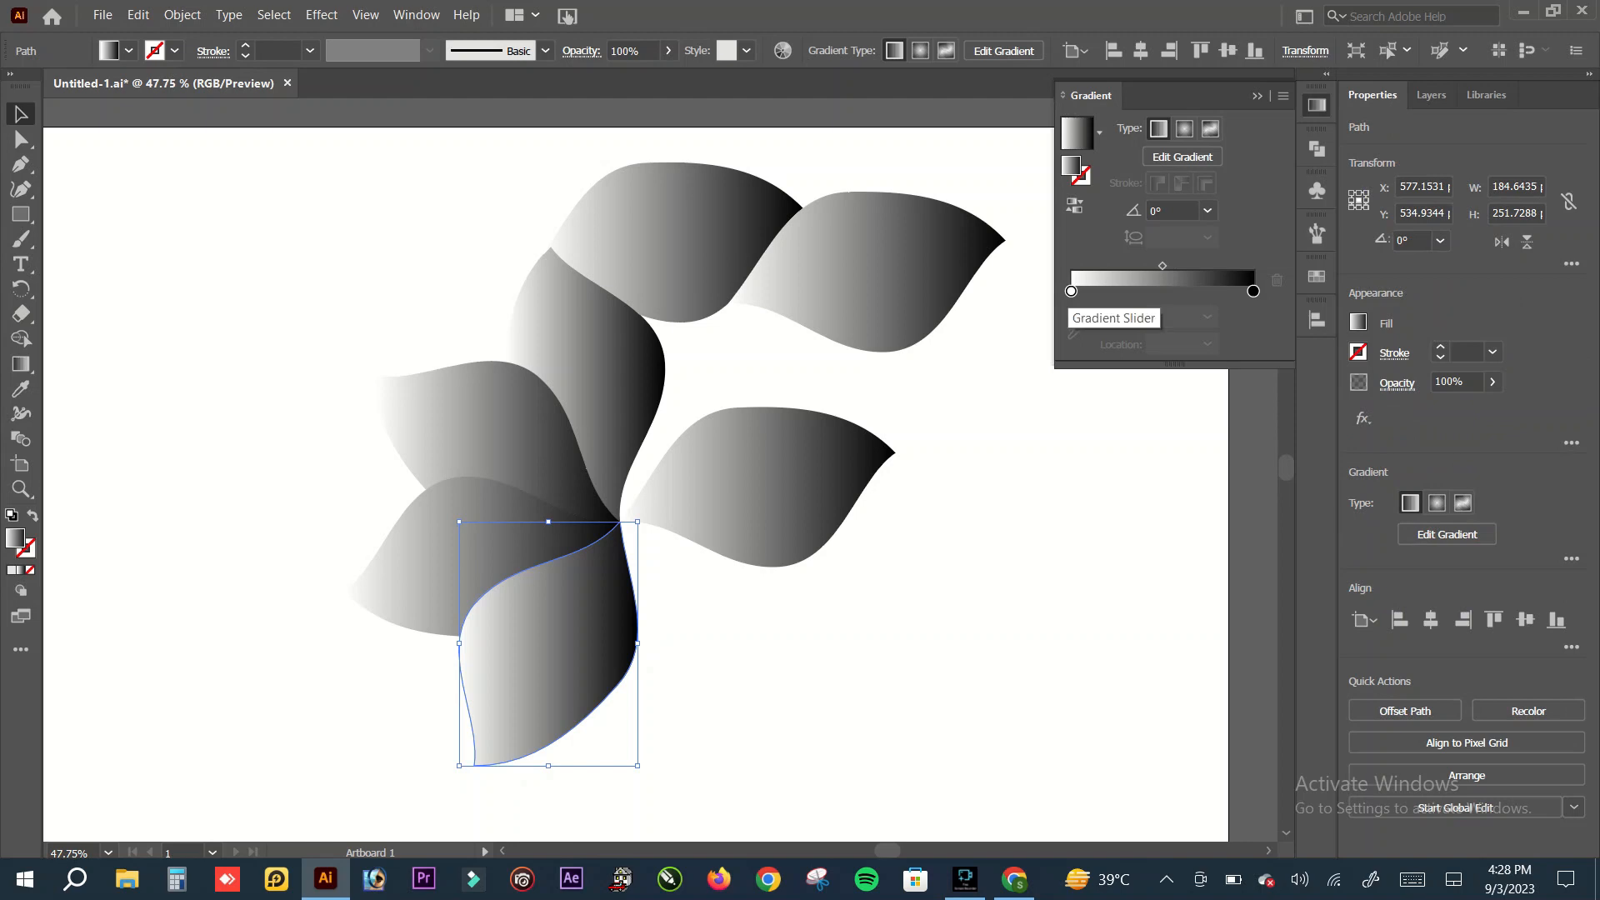
click(1184, 129)
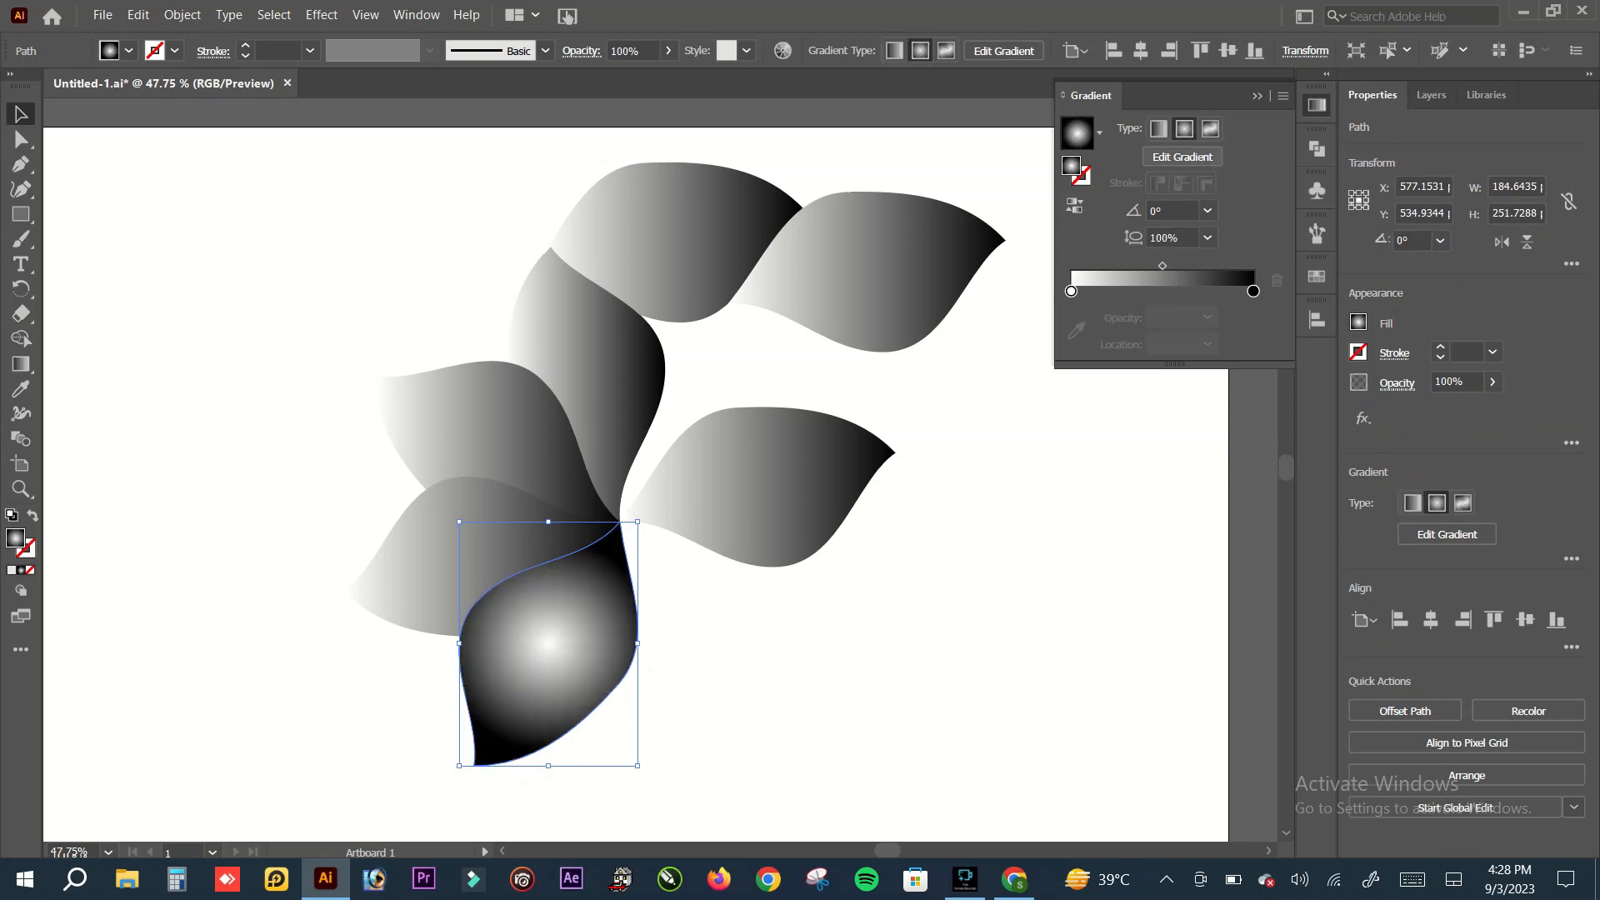
click(1074, 205)
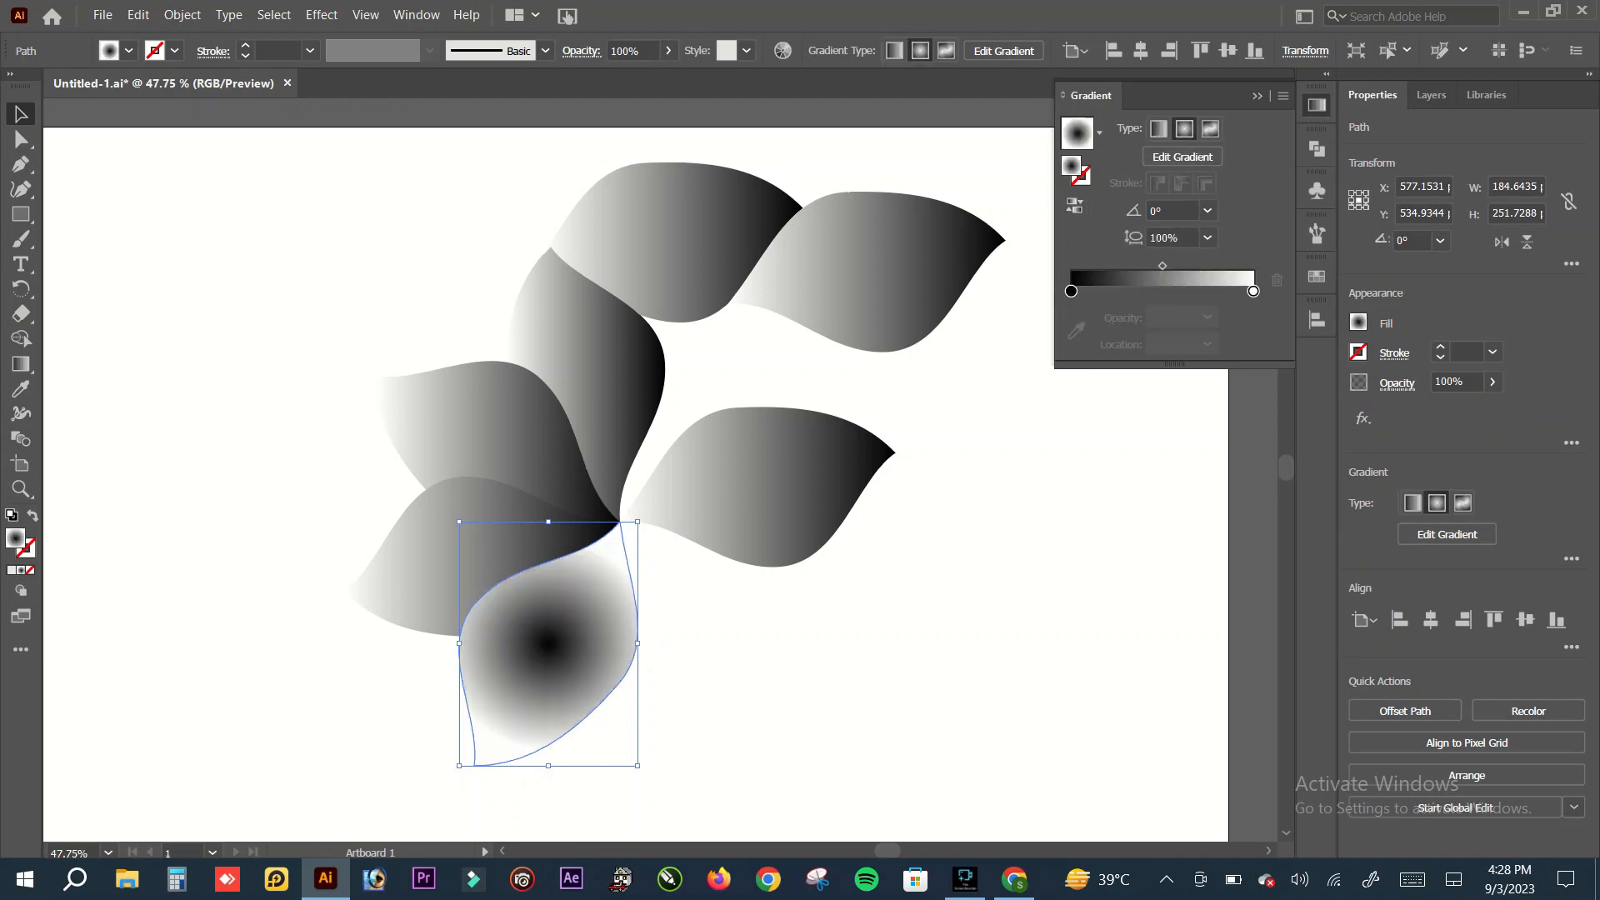
Step: Set the bottom petal's gradient start stop to orange and its end stop to yellow-green
double_click(1071, 291)
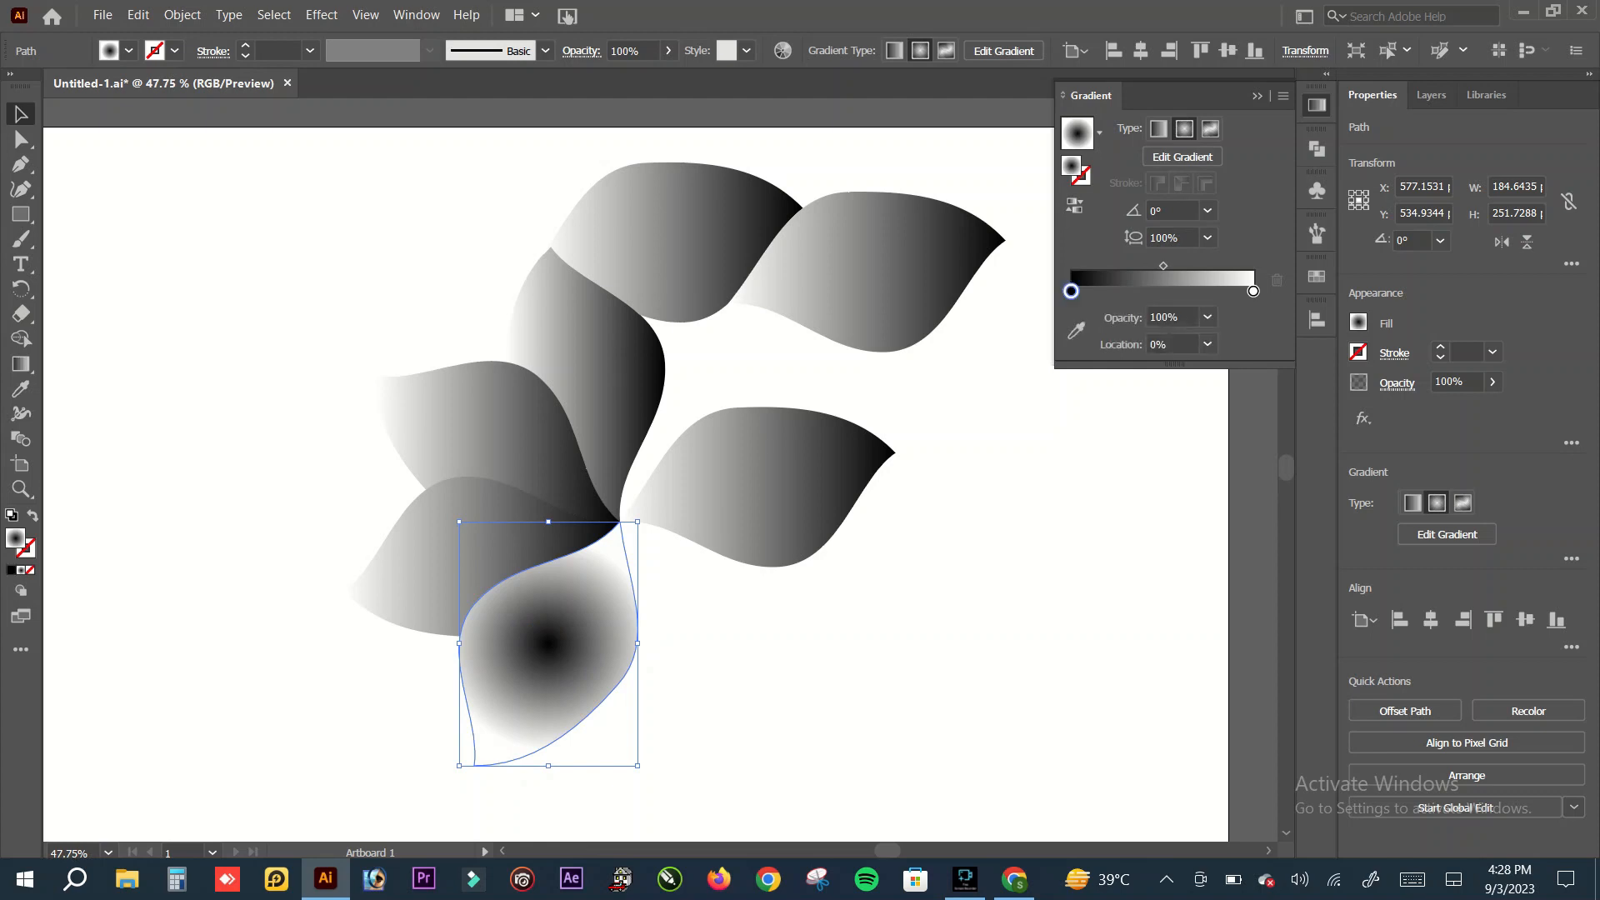
click(1176, 357)
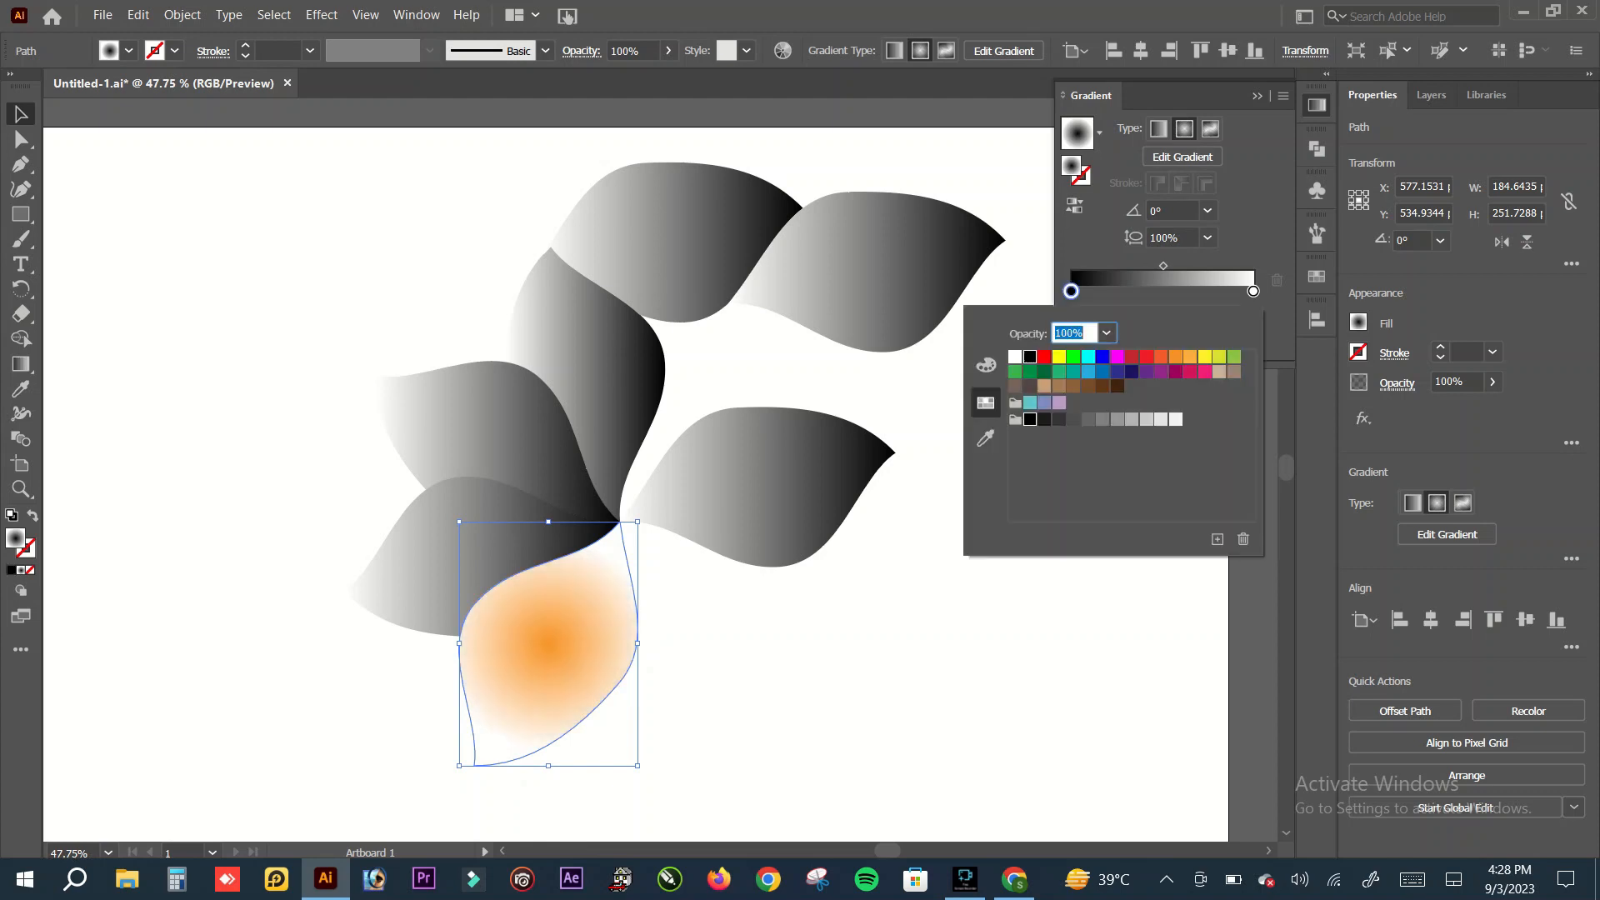
click(1253, 290)
double_click(1254, 291)
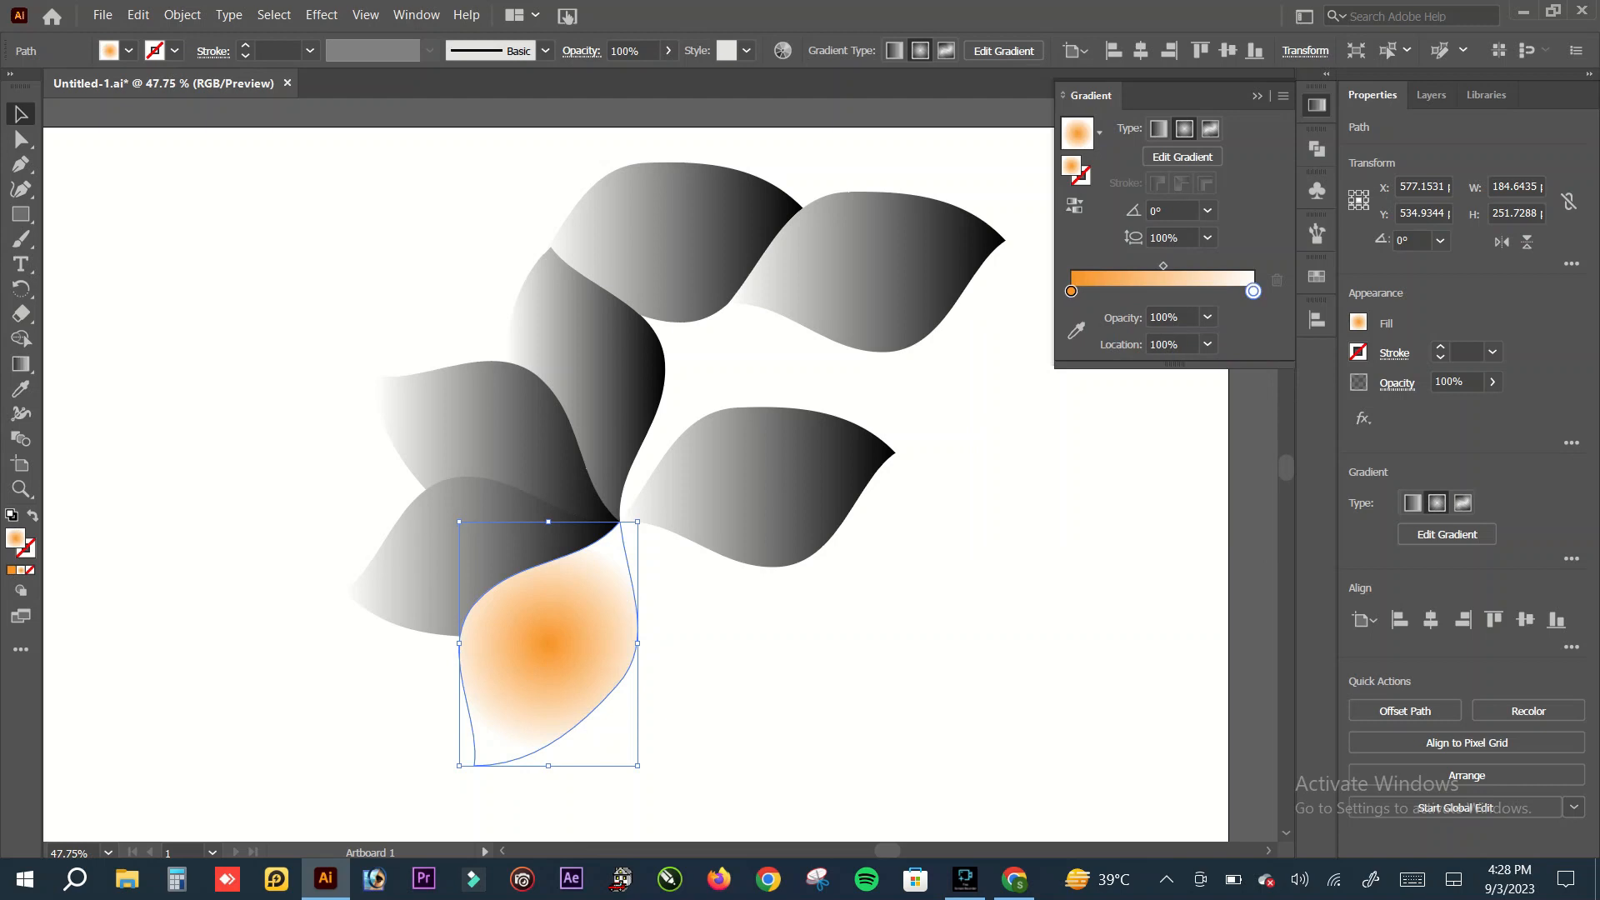
click(1219, 356)
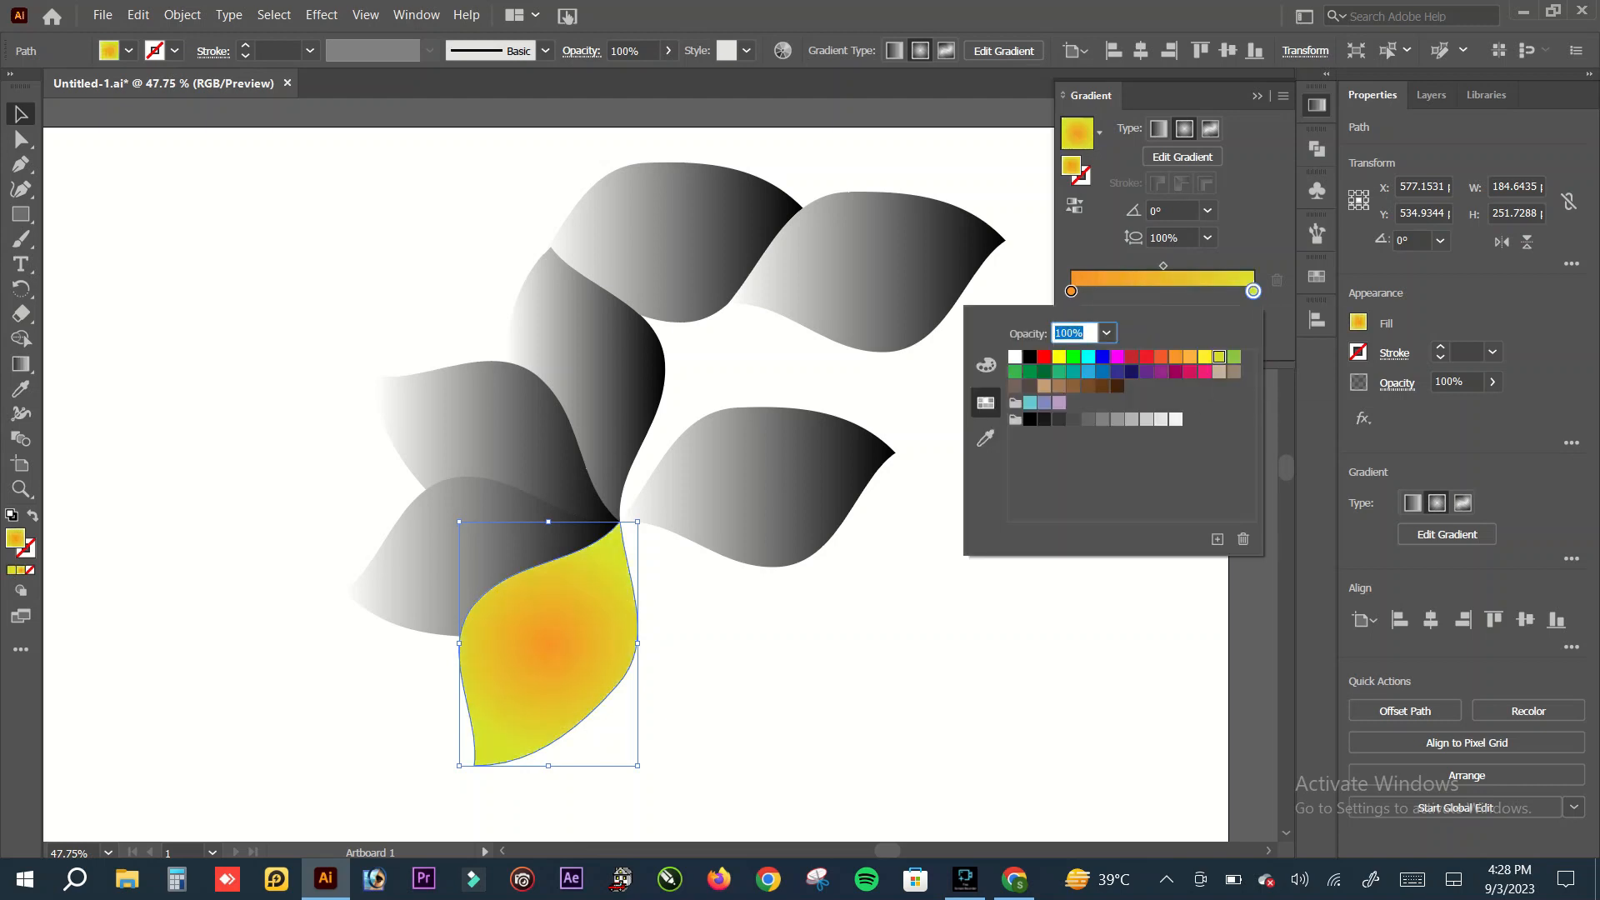
key(Escape)
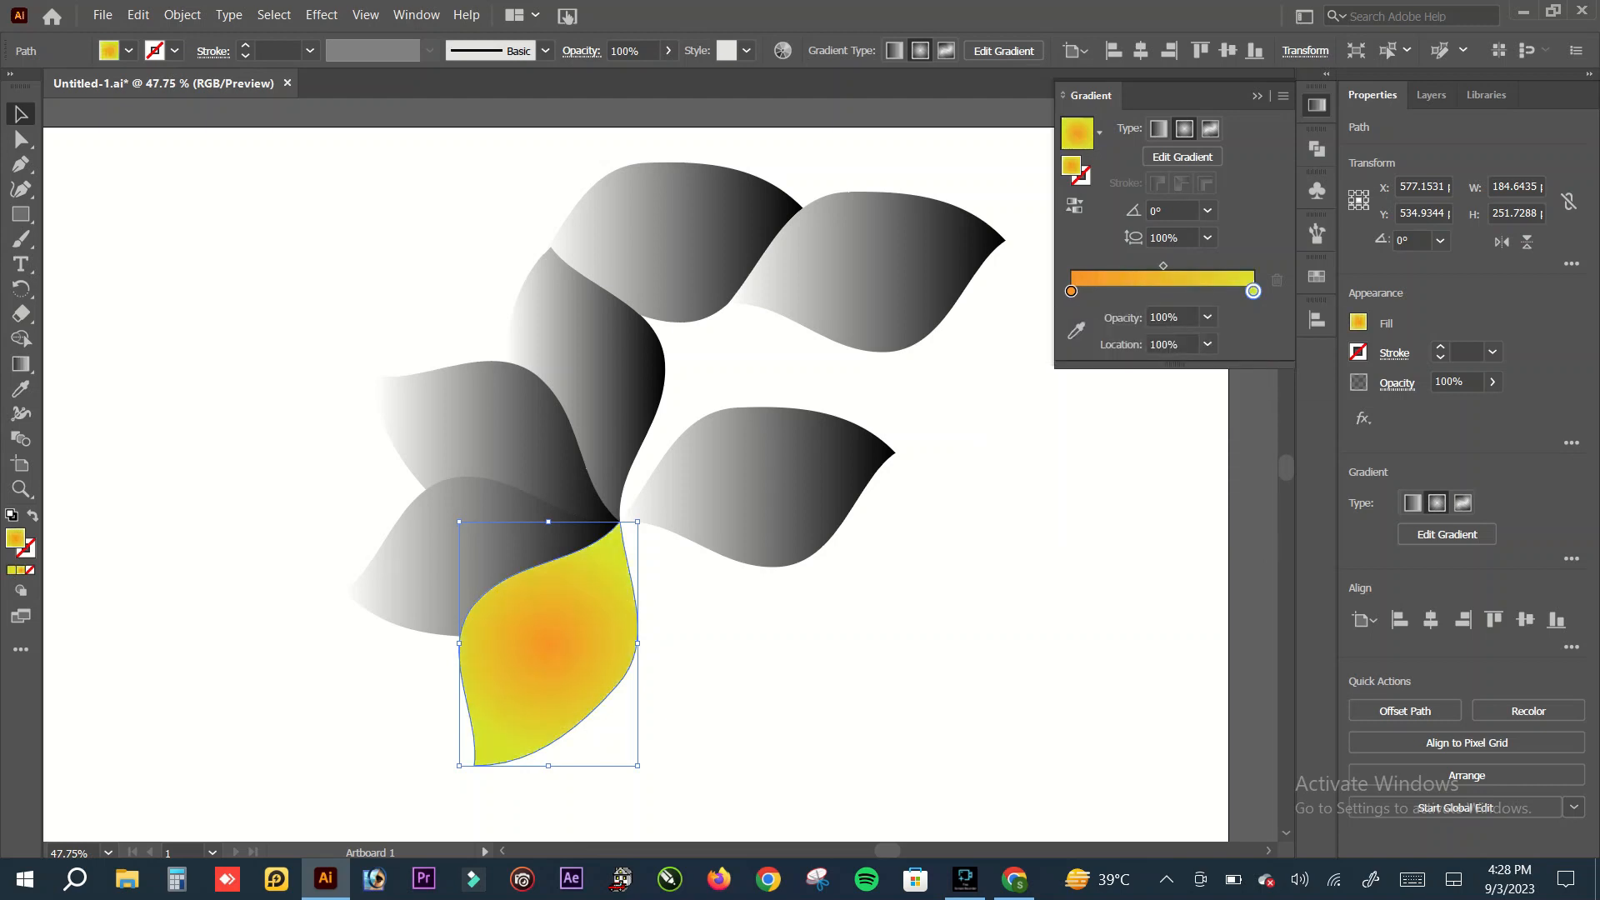
Step: Reverse the bottom petal's orange and yellow-green gradient and deselect the petal
click(1074, 205)
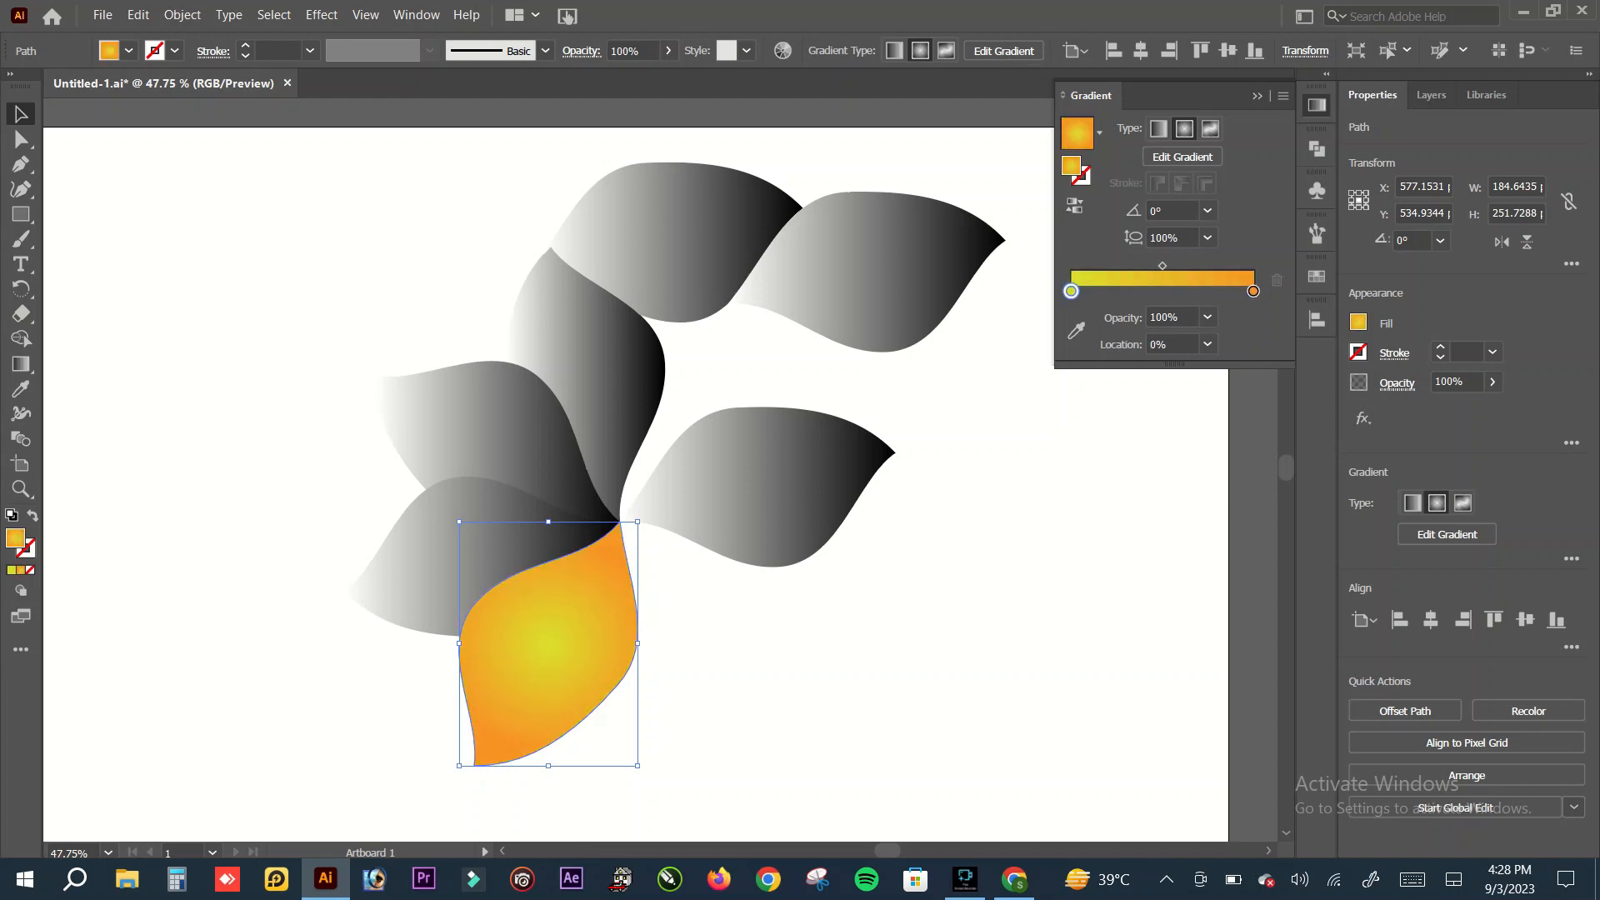
mouse_move(1162, 265)
mouse_down()
mouse_move(1218, 265)
mouse_move(1146, 265)
mouse_move(1162, 265)
mouse_up()
click(1002, 492)
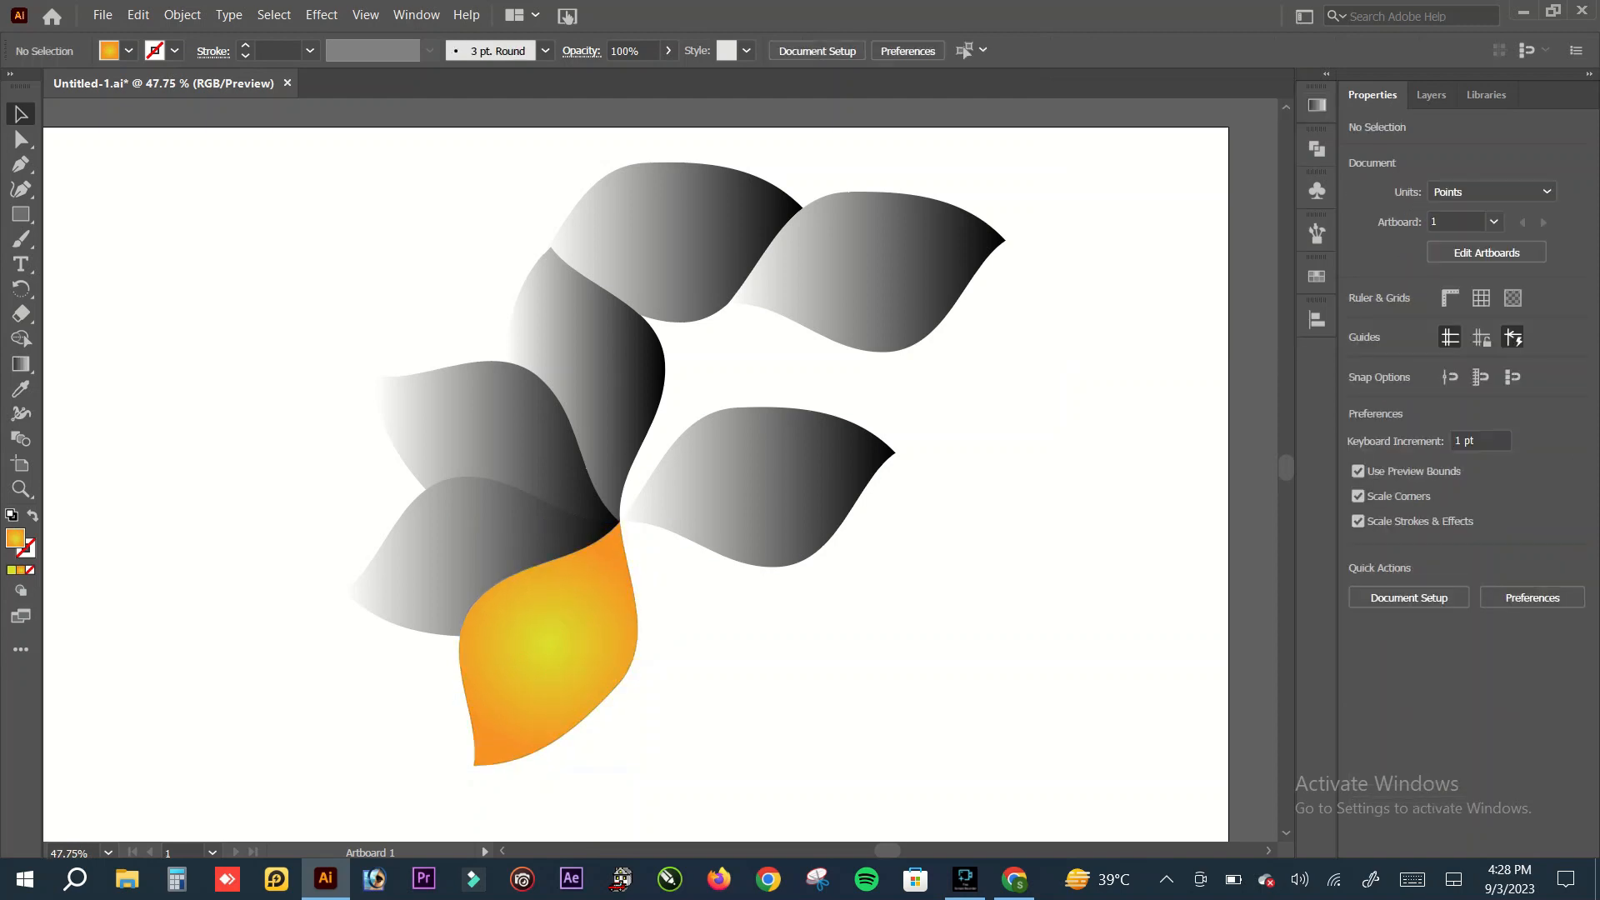
Step: Redraw the bottom petal's radial gradient with the Gradient tool from the flower's centre to just past the petal's outer tip, and deselect it
click(552, 643)
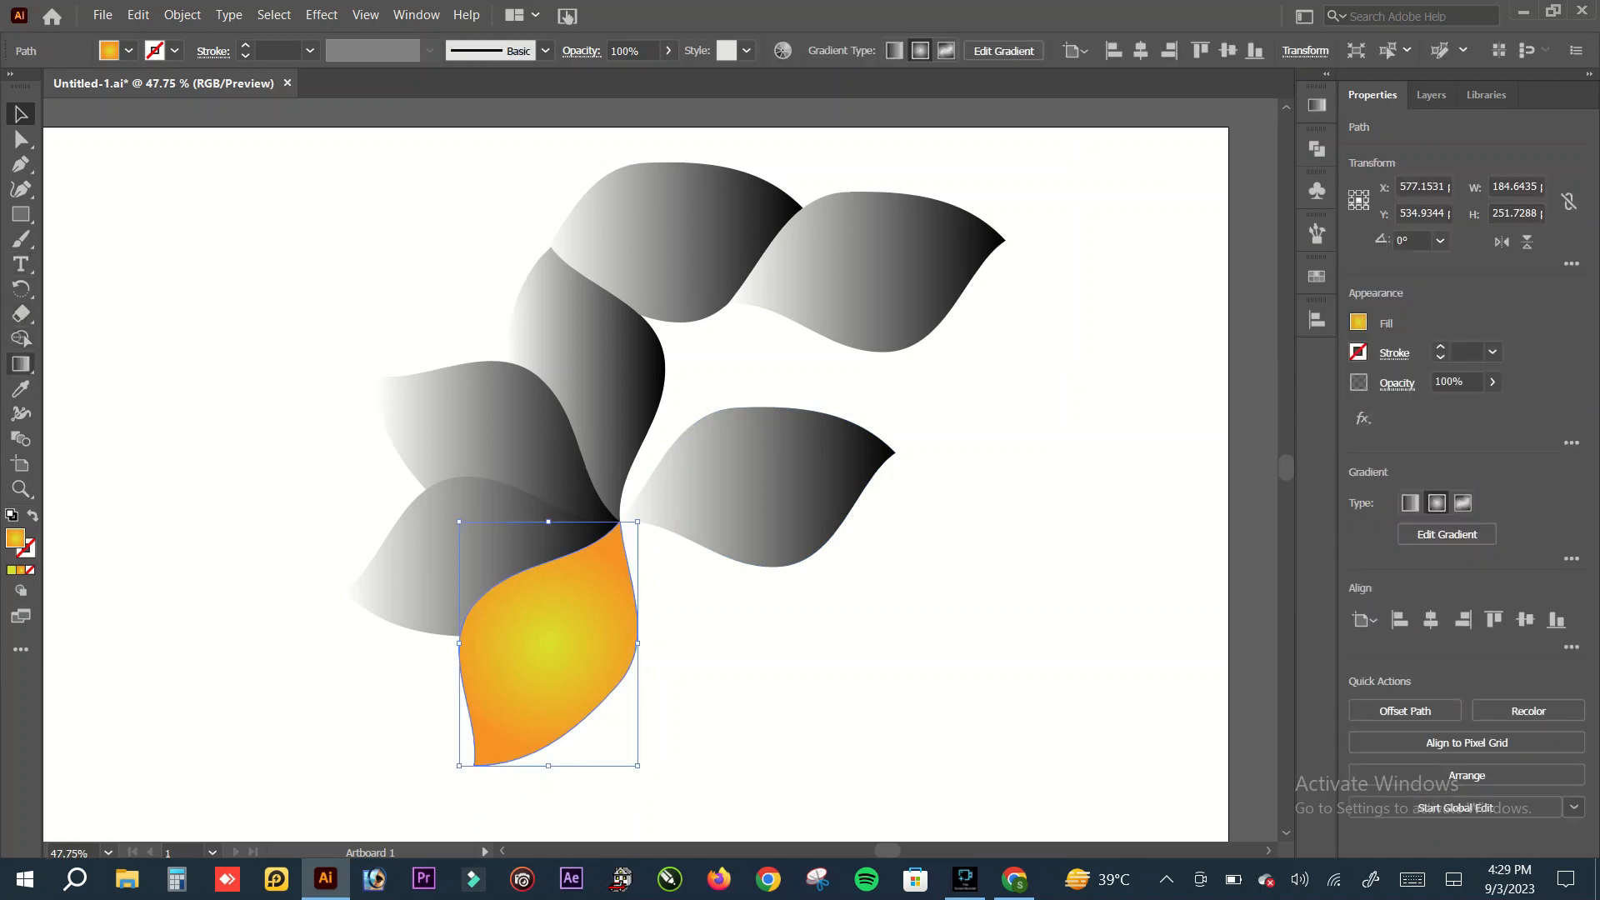
click(20, 364)
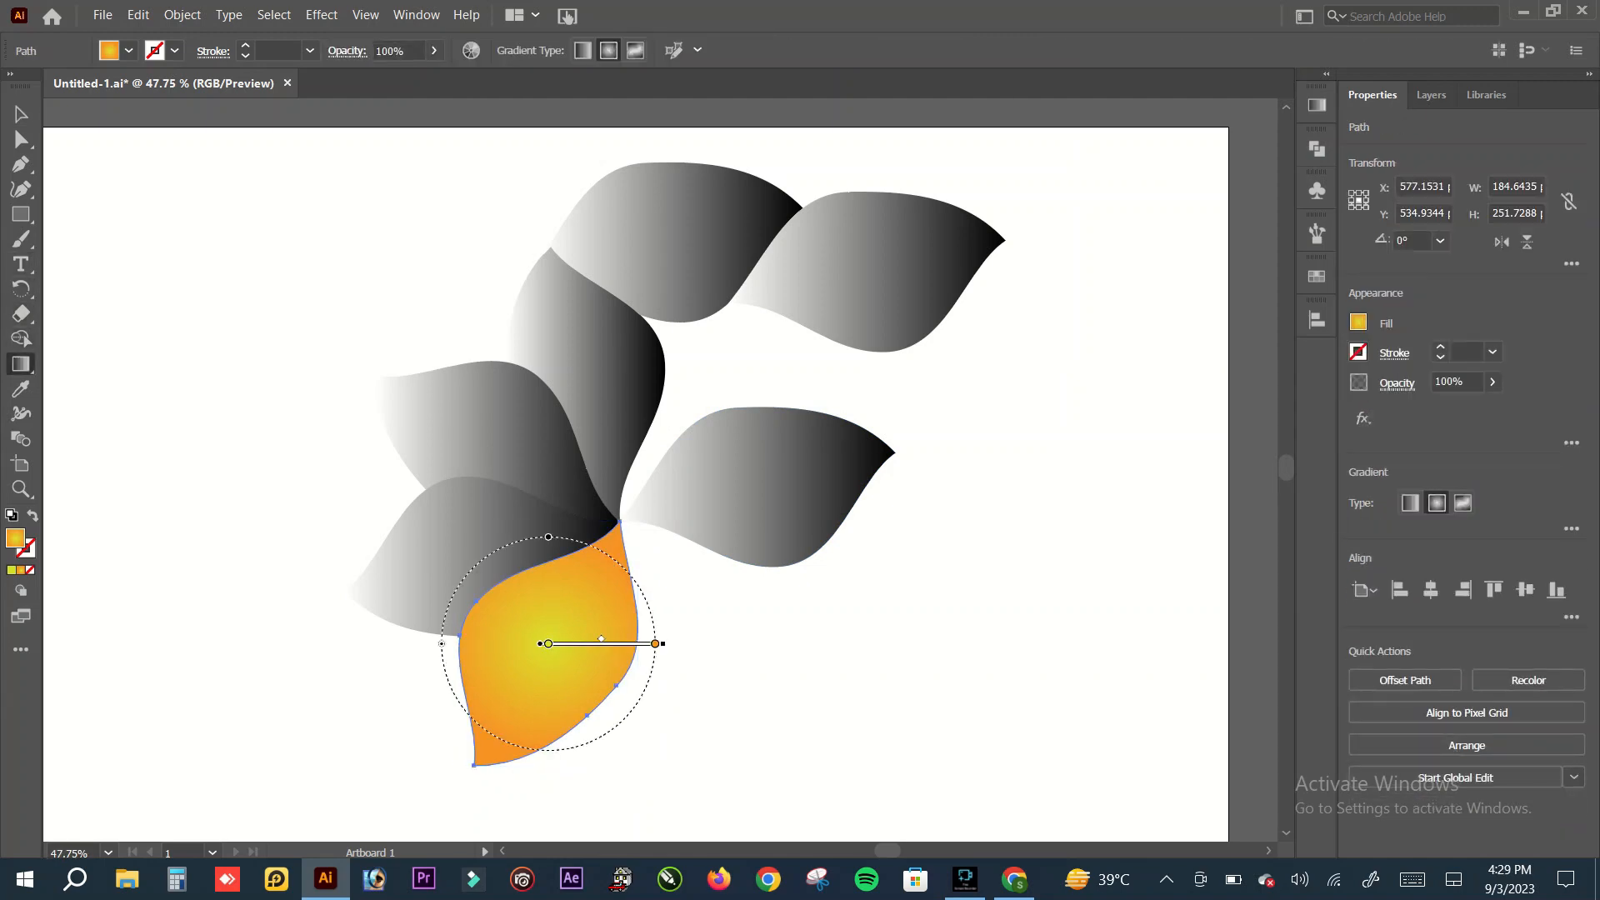
drag(621, 523, 464, 778)
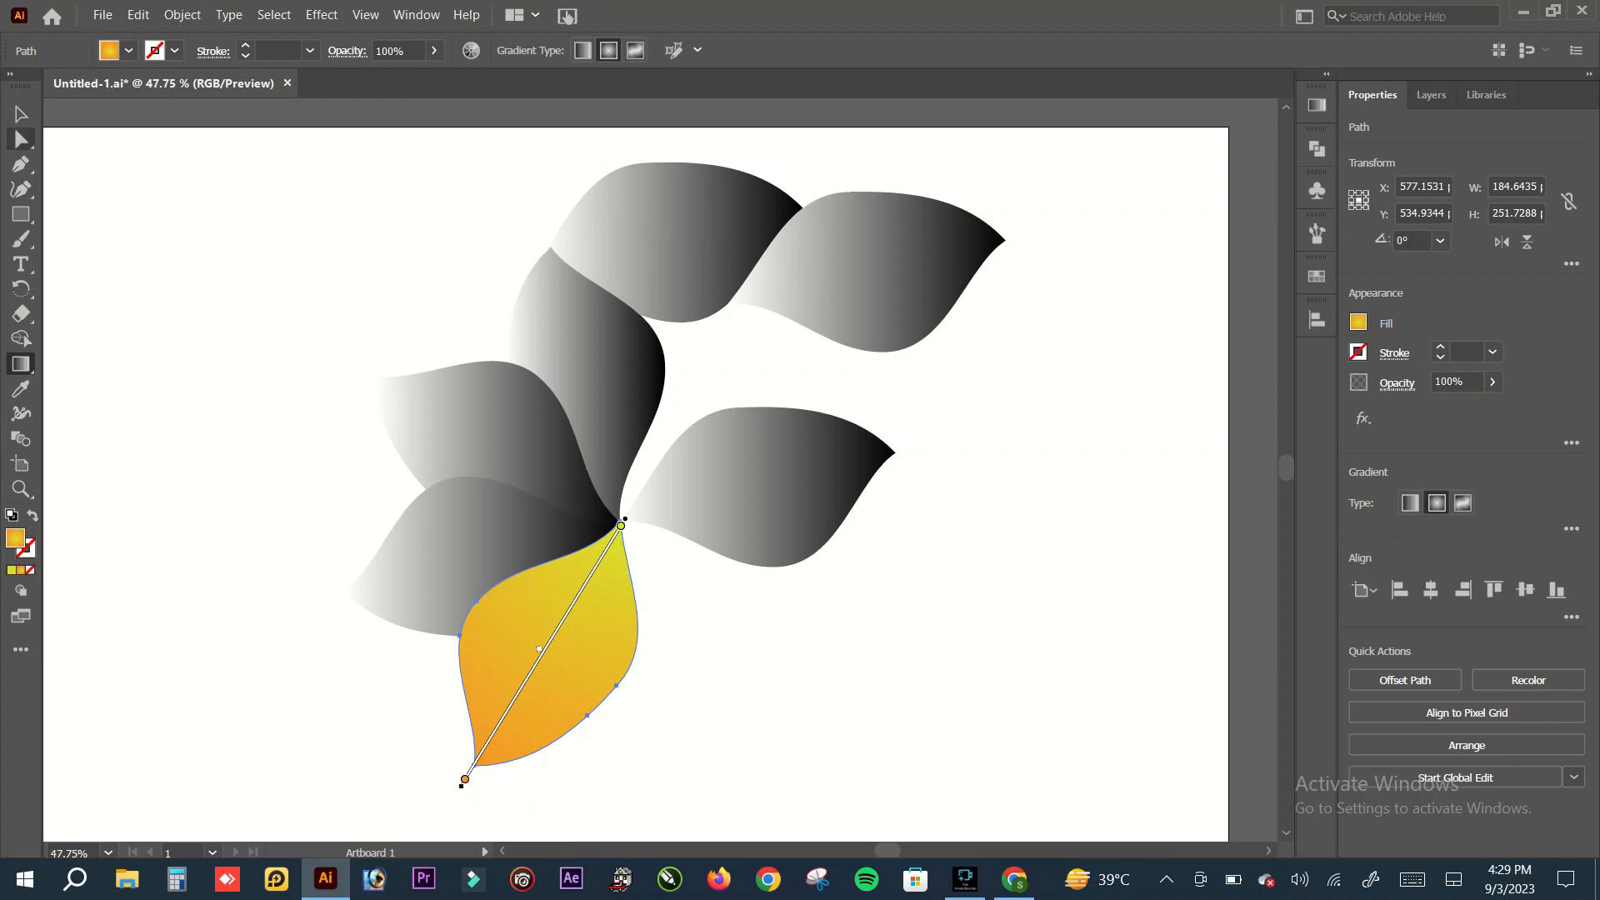
click(21, 114)
click(225, 275)
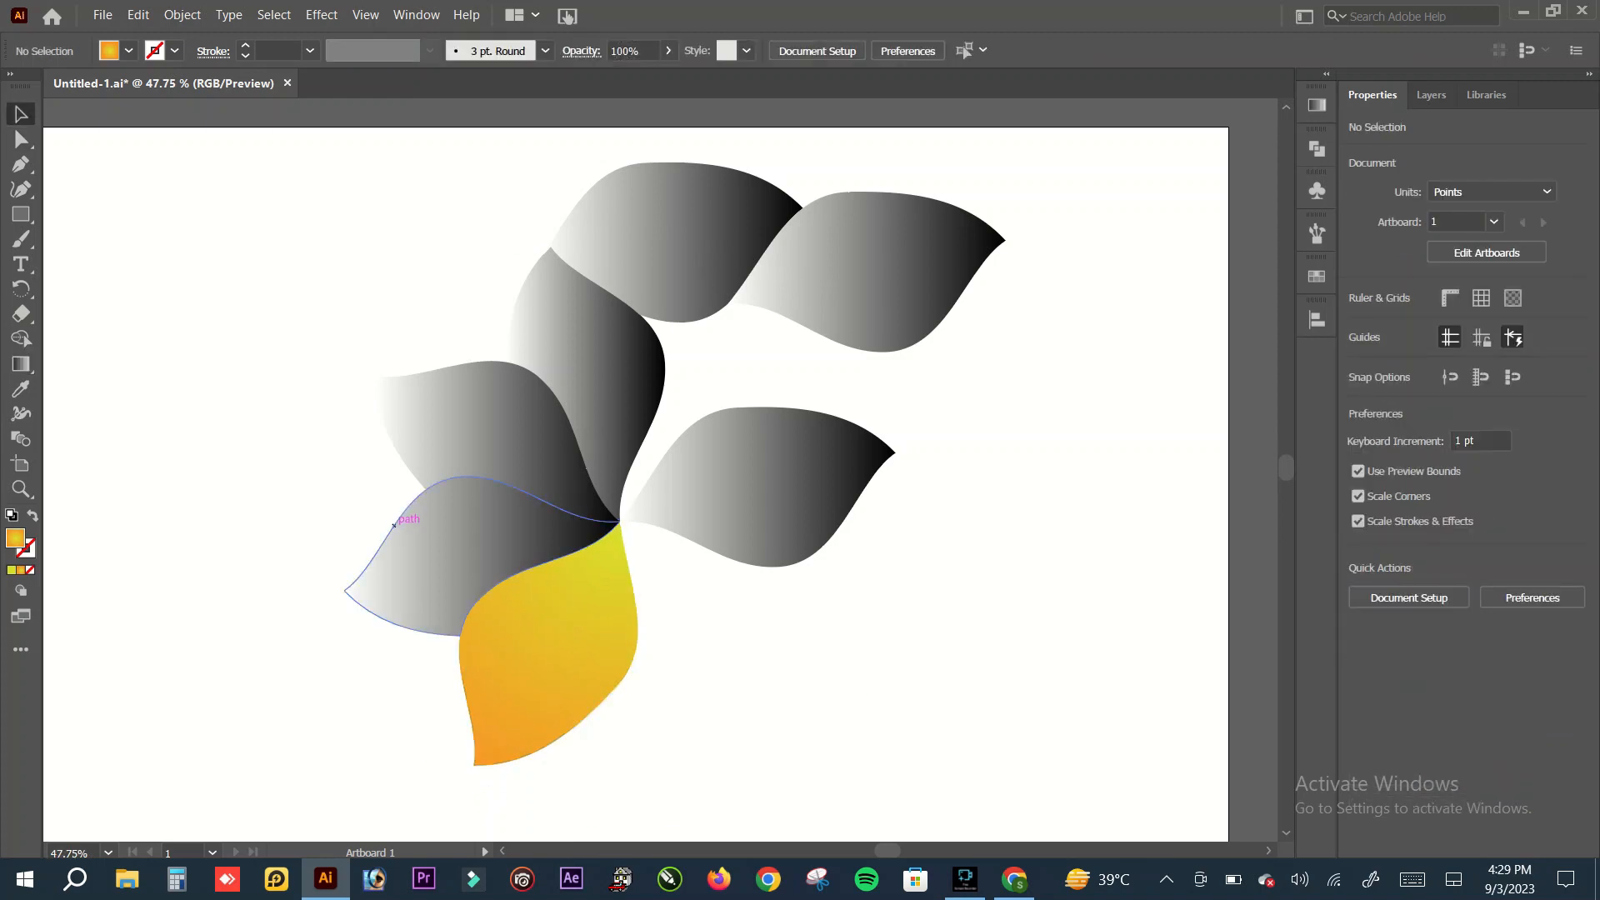
Step: Give the lower-left petal a radial gradient and set its start stop to blue
click(475, 545)
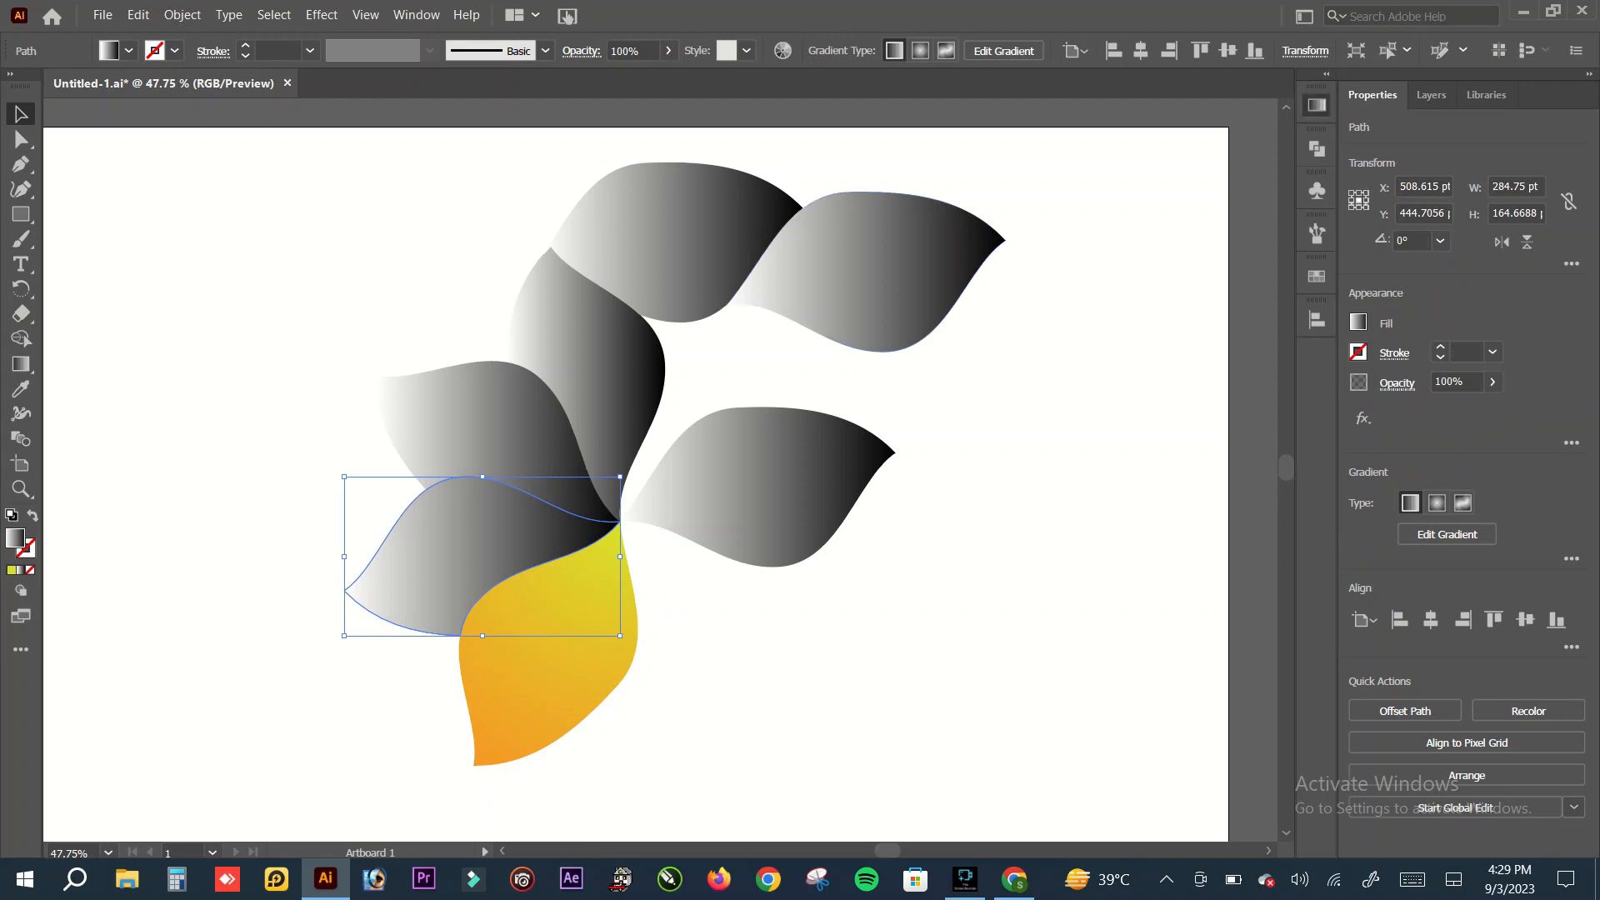
click(1316, 105)
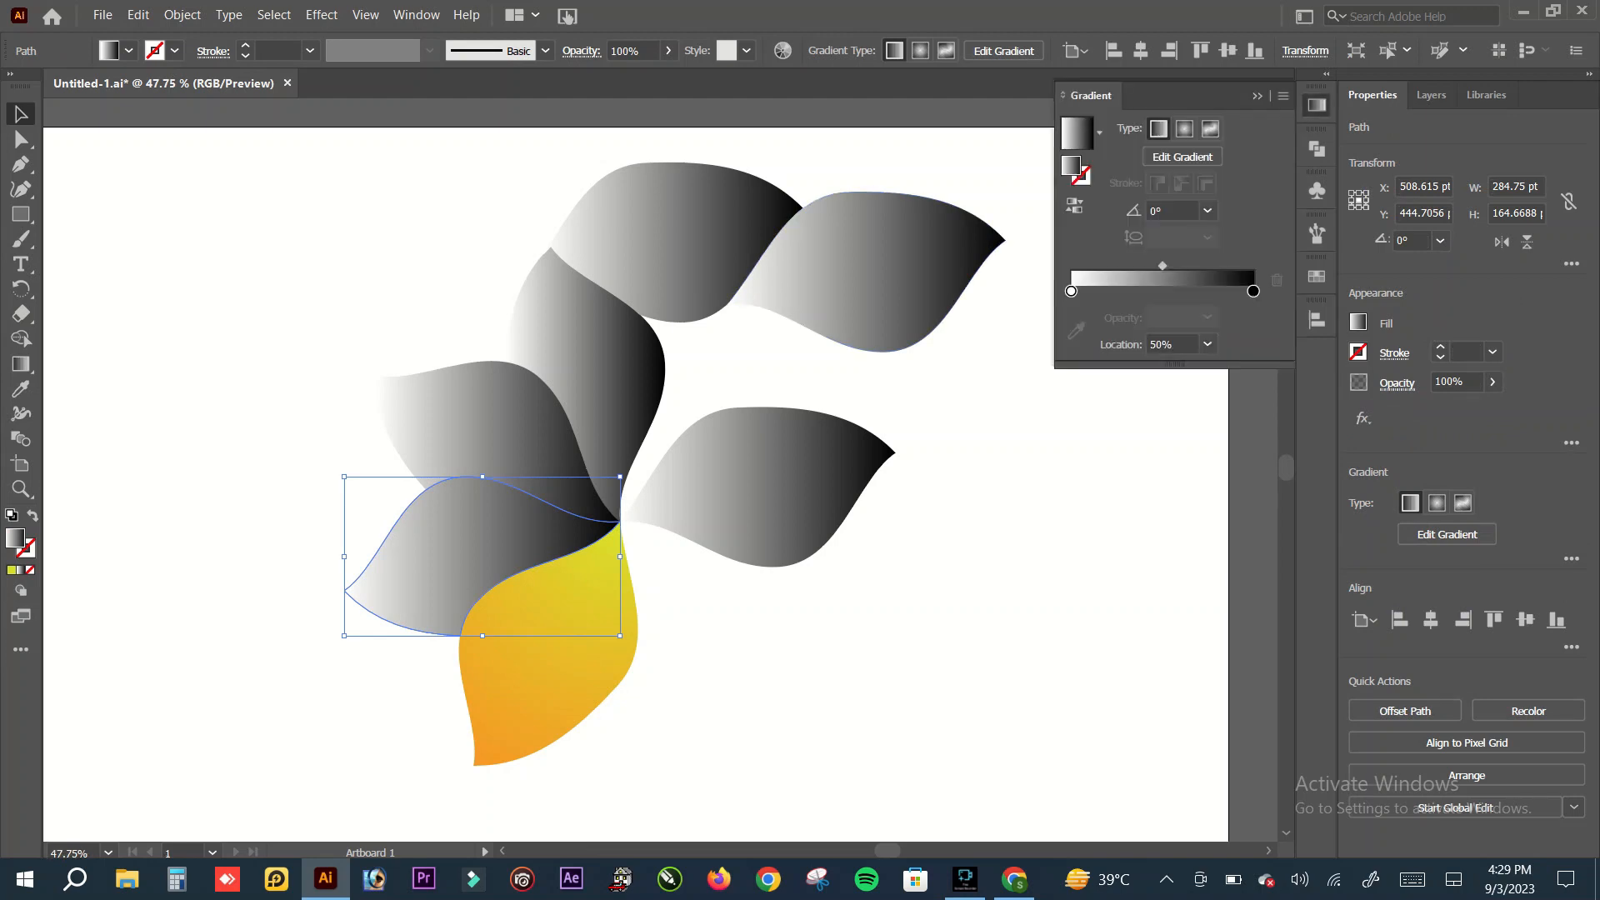
click(1184, 128)
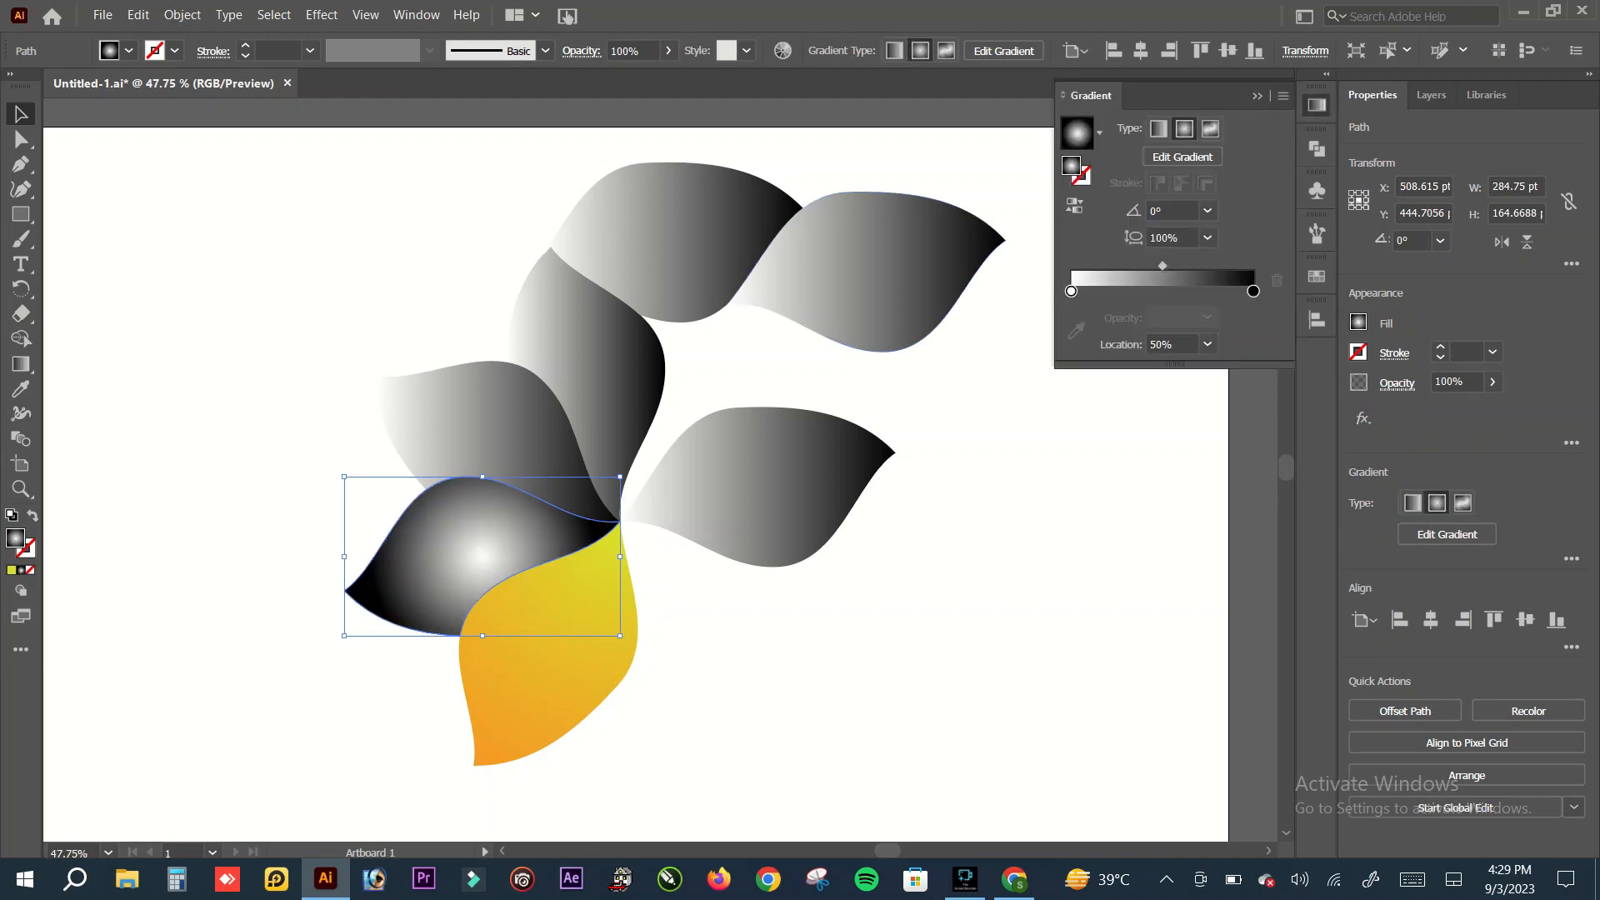
click(1071, 290)
double_click(1071, 291)
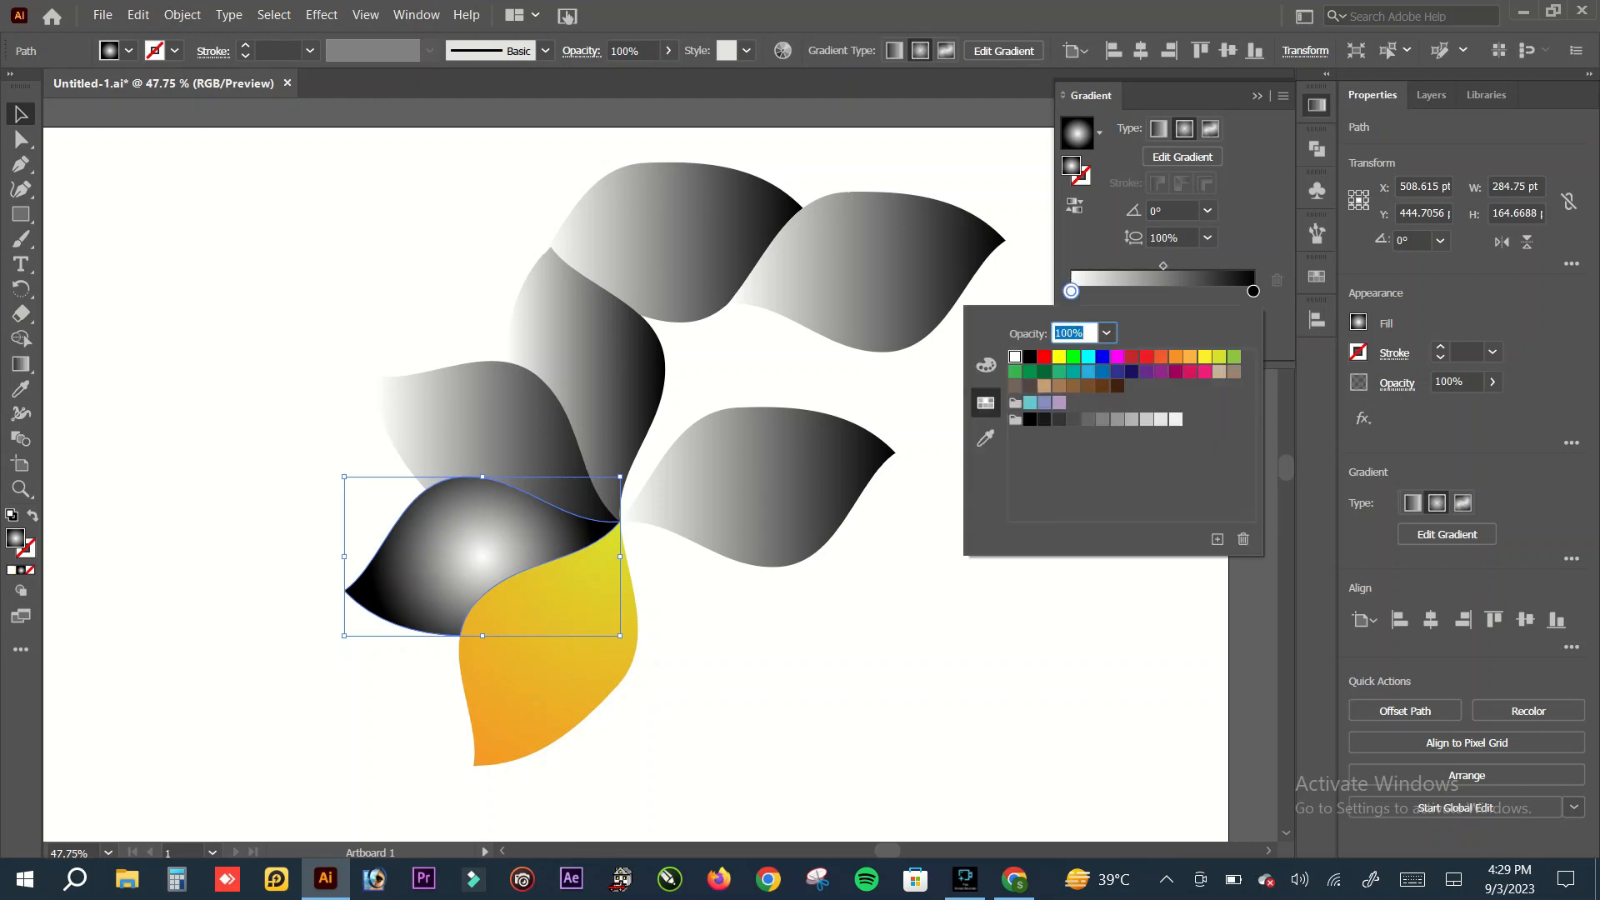
click(1103, 371)
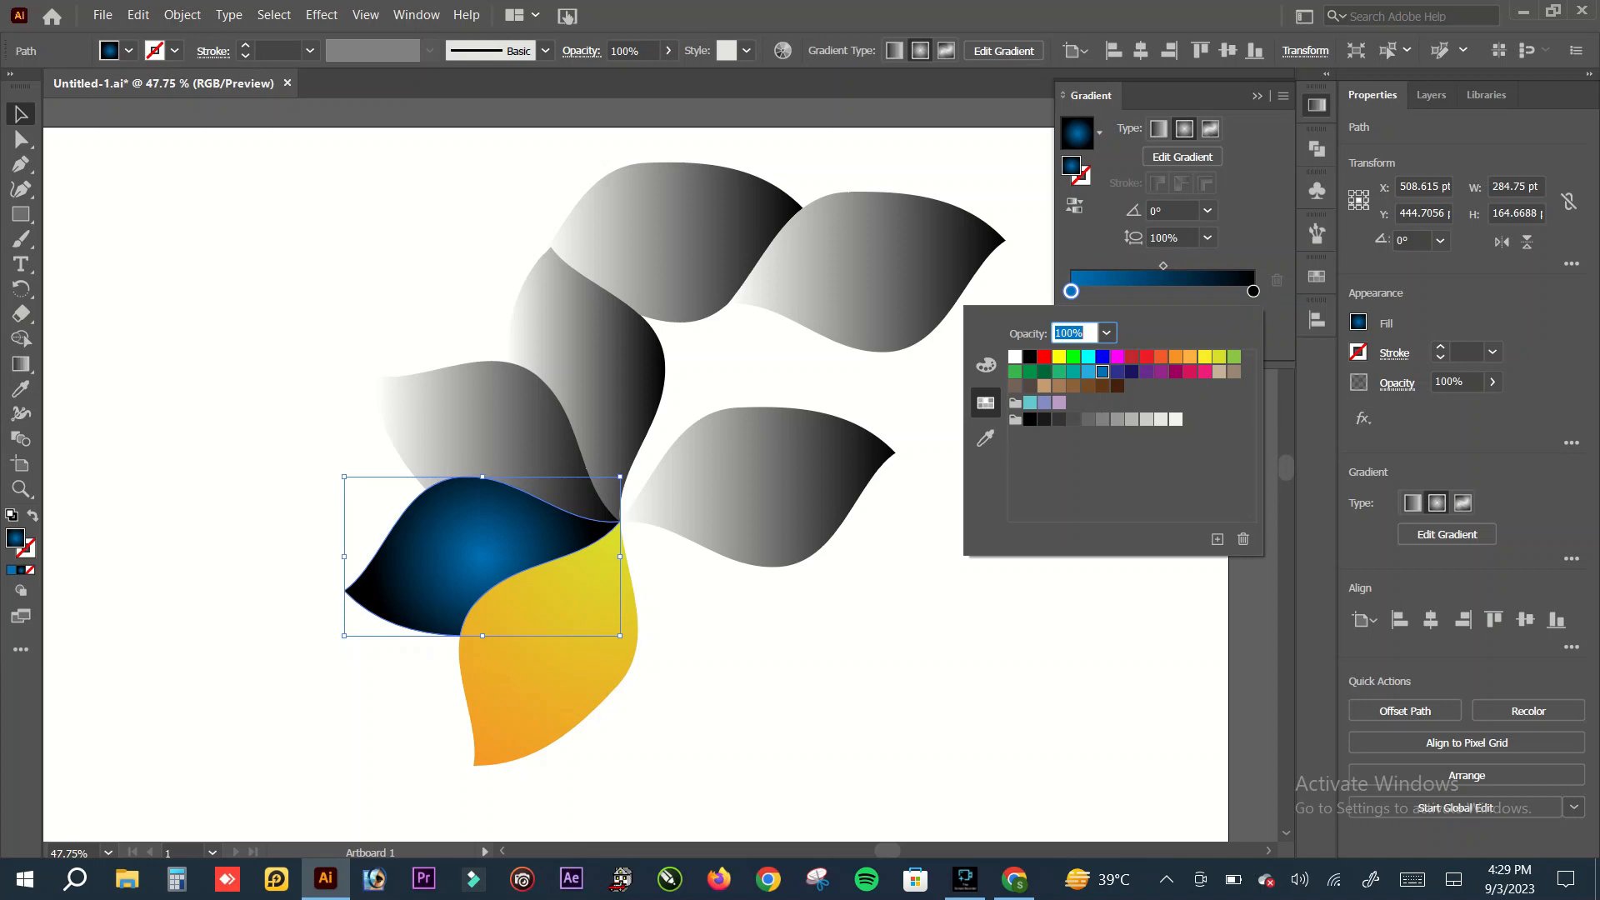
key(Escape)
Step: Set the end stop of the lower-left petal's gradient to purple
click(1252, 291)
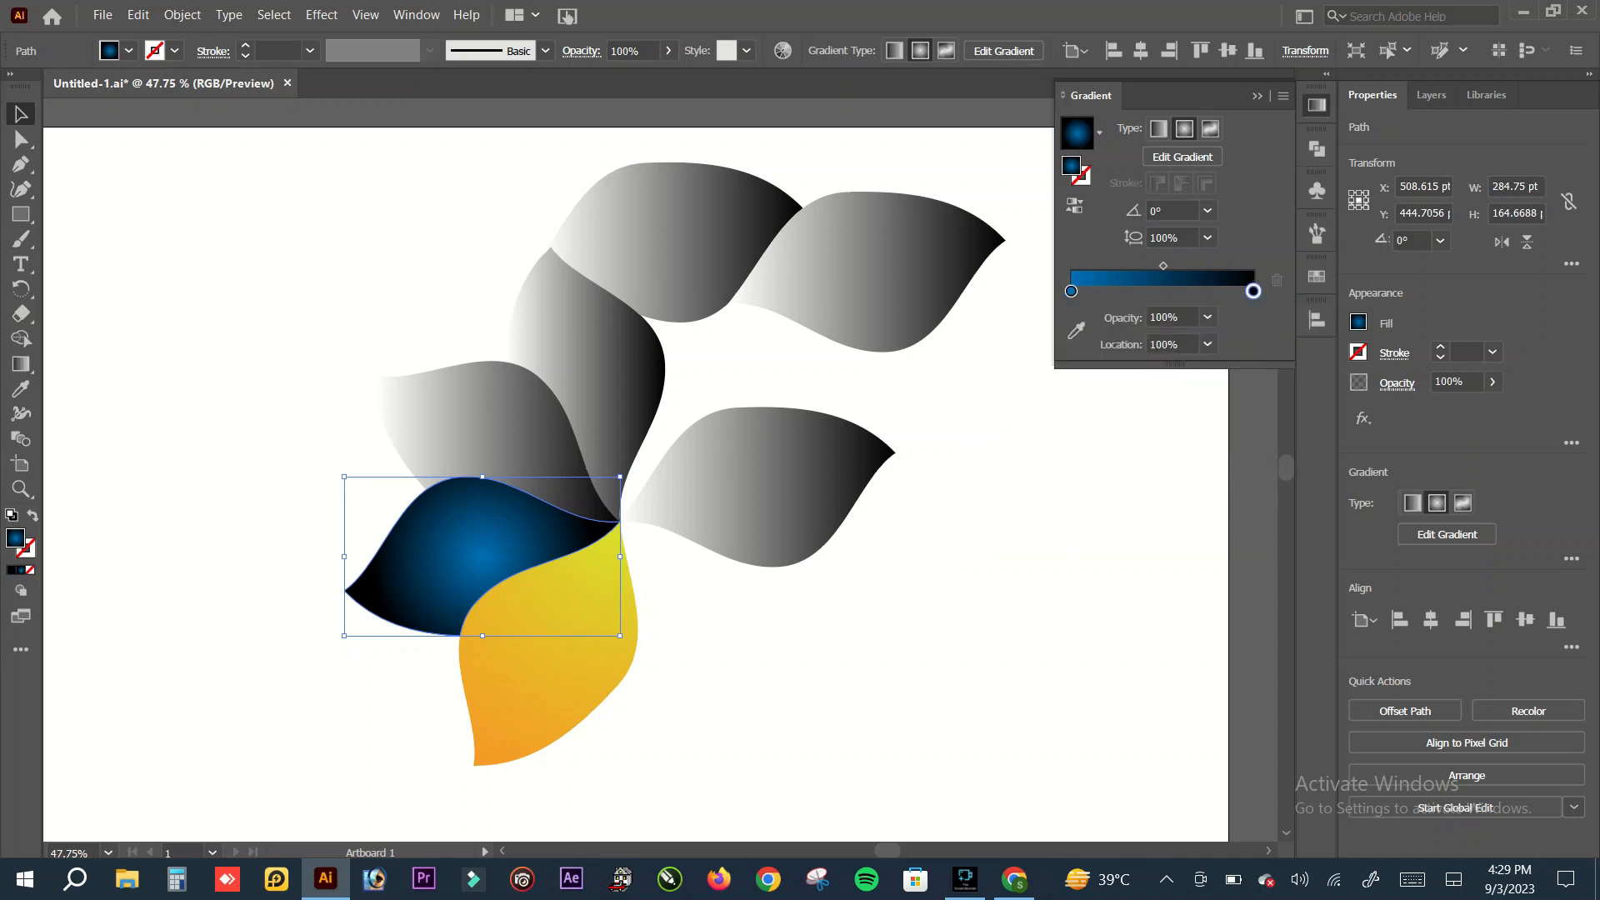
double_click(1253, 291)
click(1161, 372)
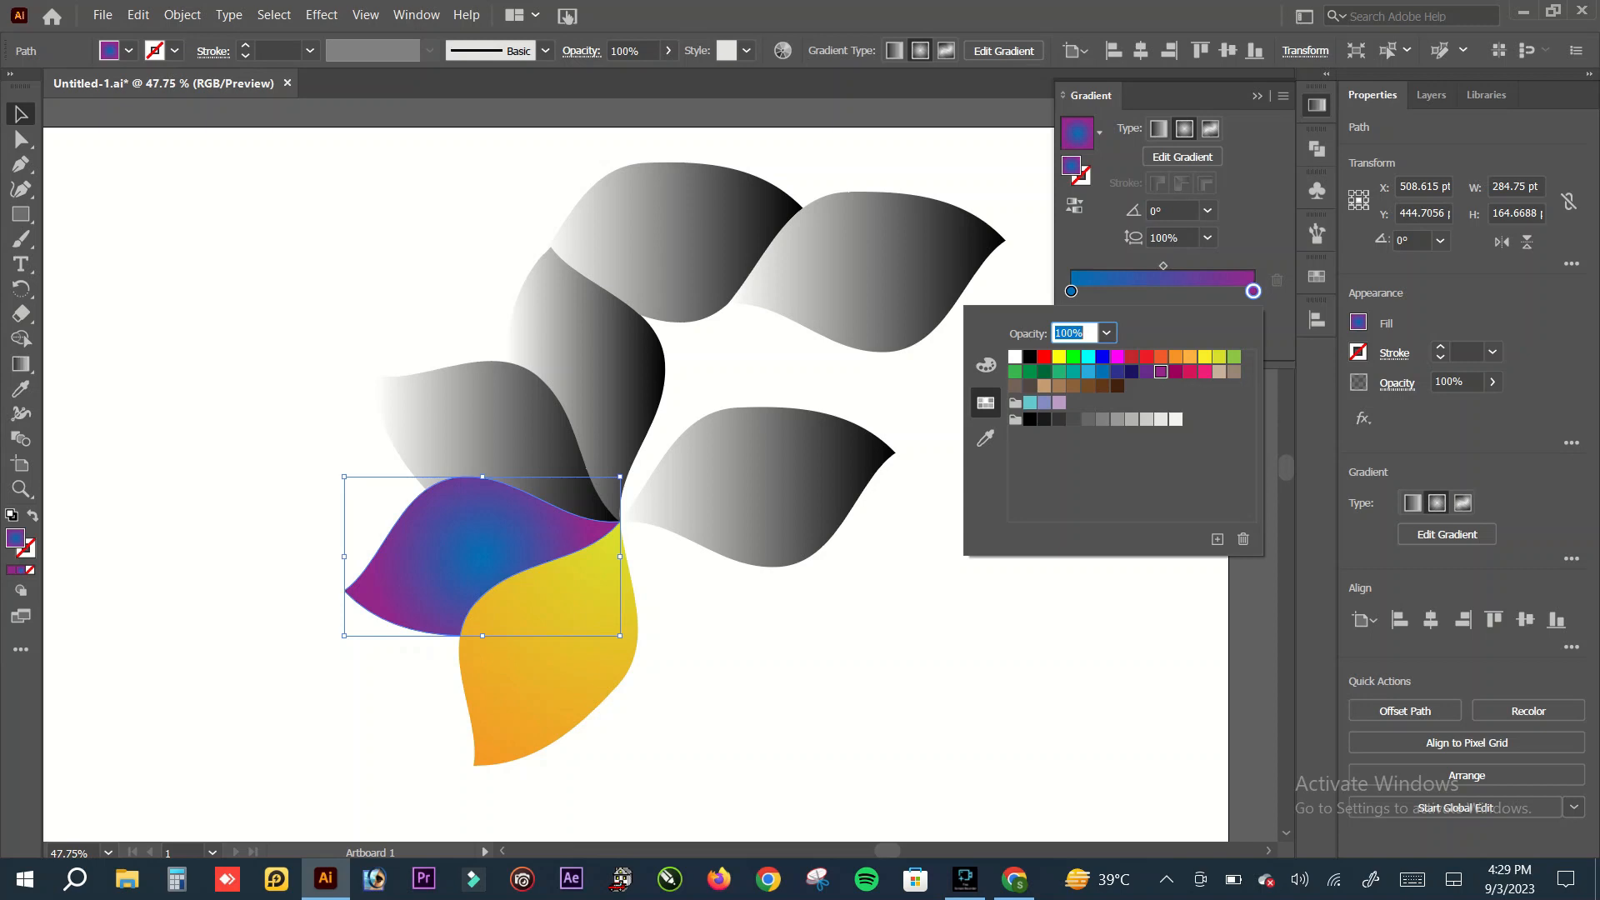
key(Escape)
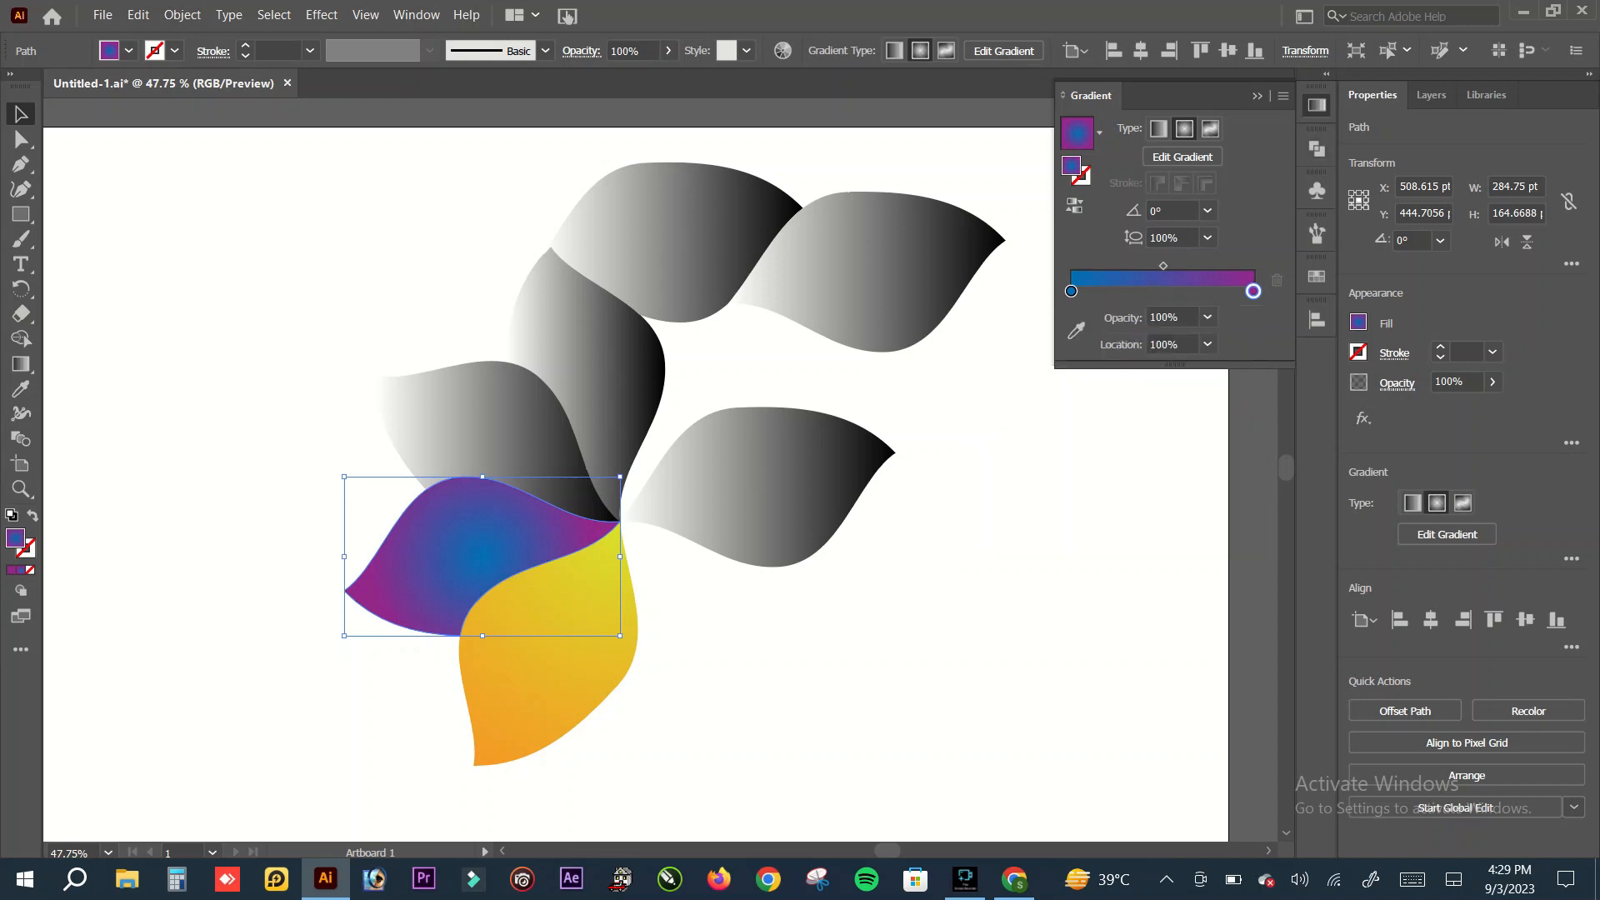
click(1317, 106)
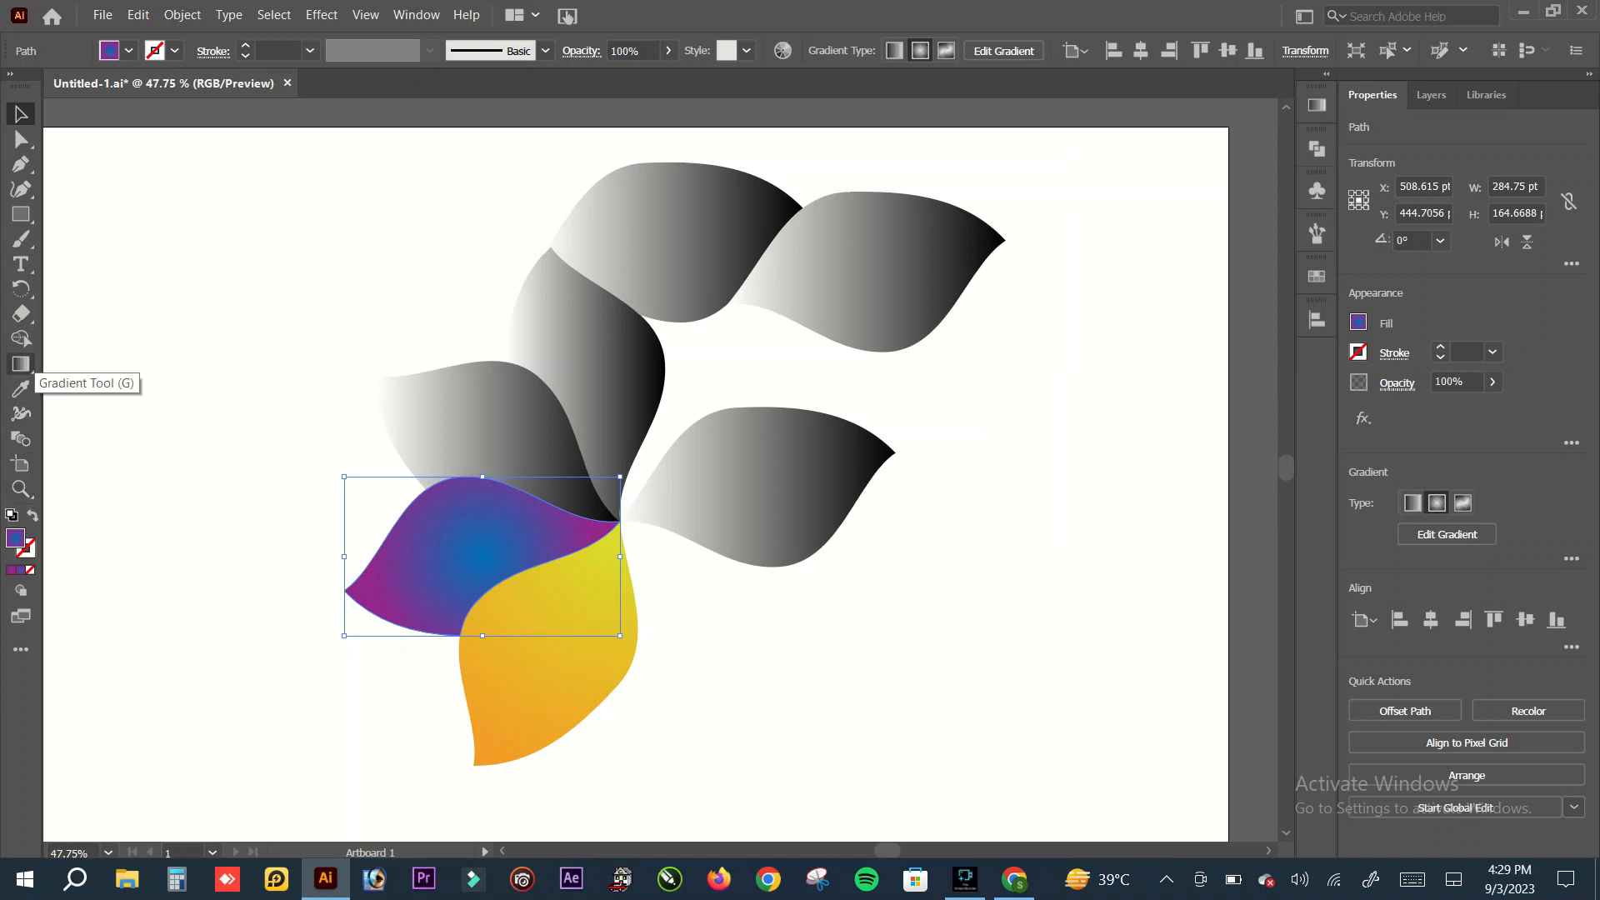
Step: Redraw the lower-left petal's radial gradient from the flower's centre to the petal's outer tip and deselect it
click(21, 364)
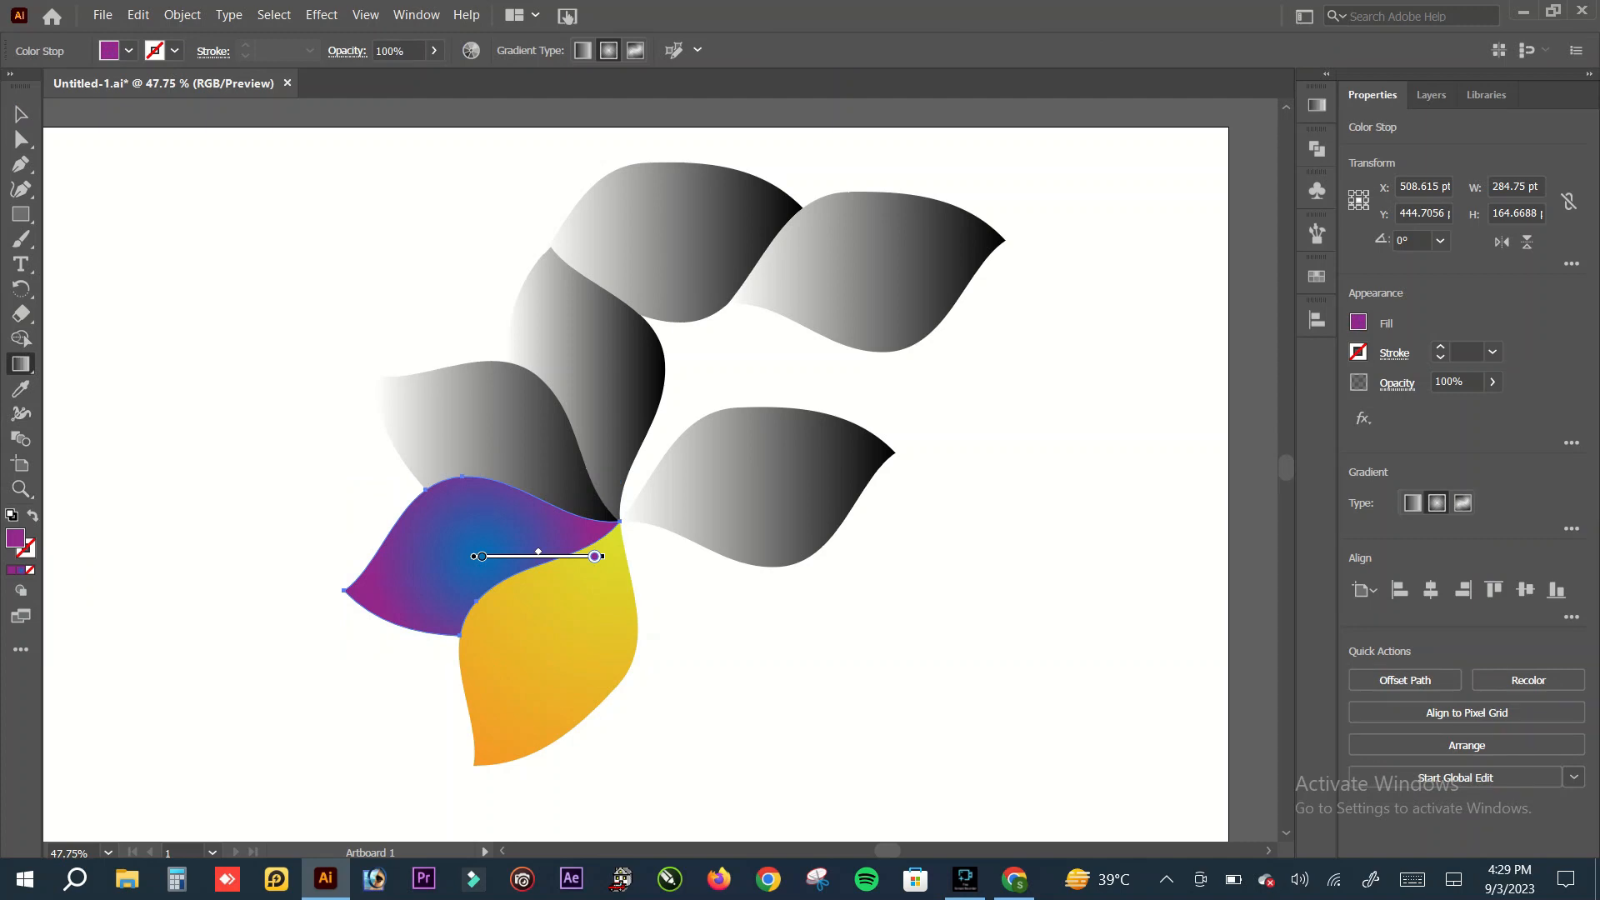
drag(618, 522, 348, 595)
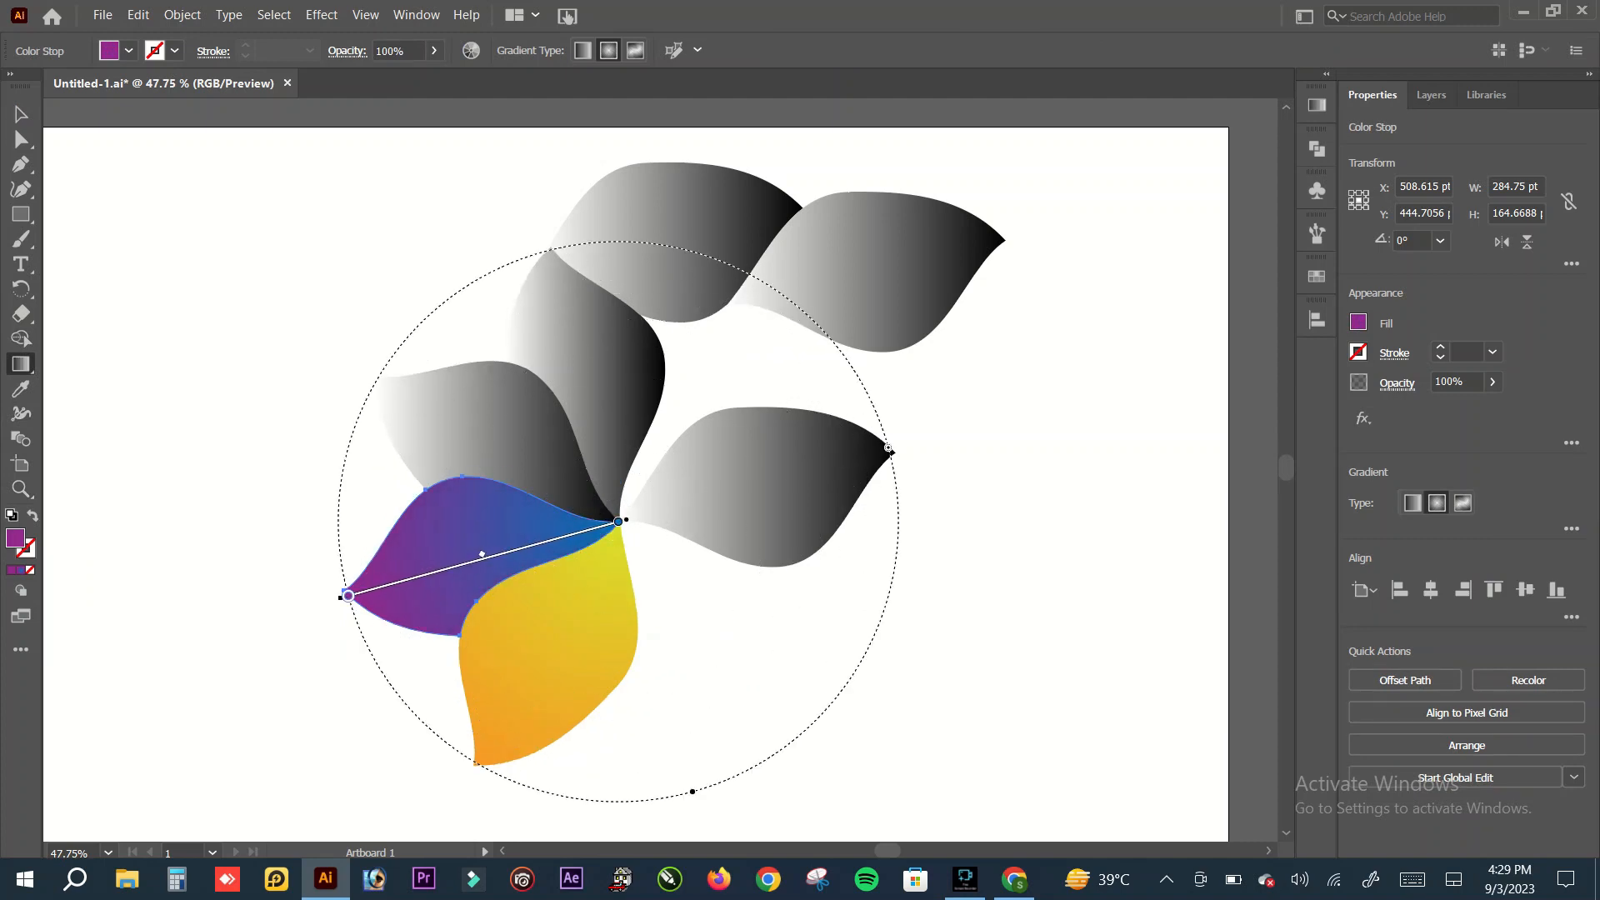
click(21, 114)
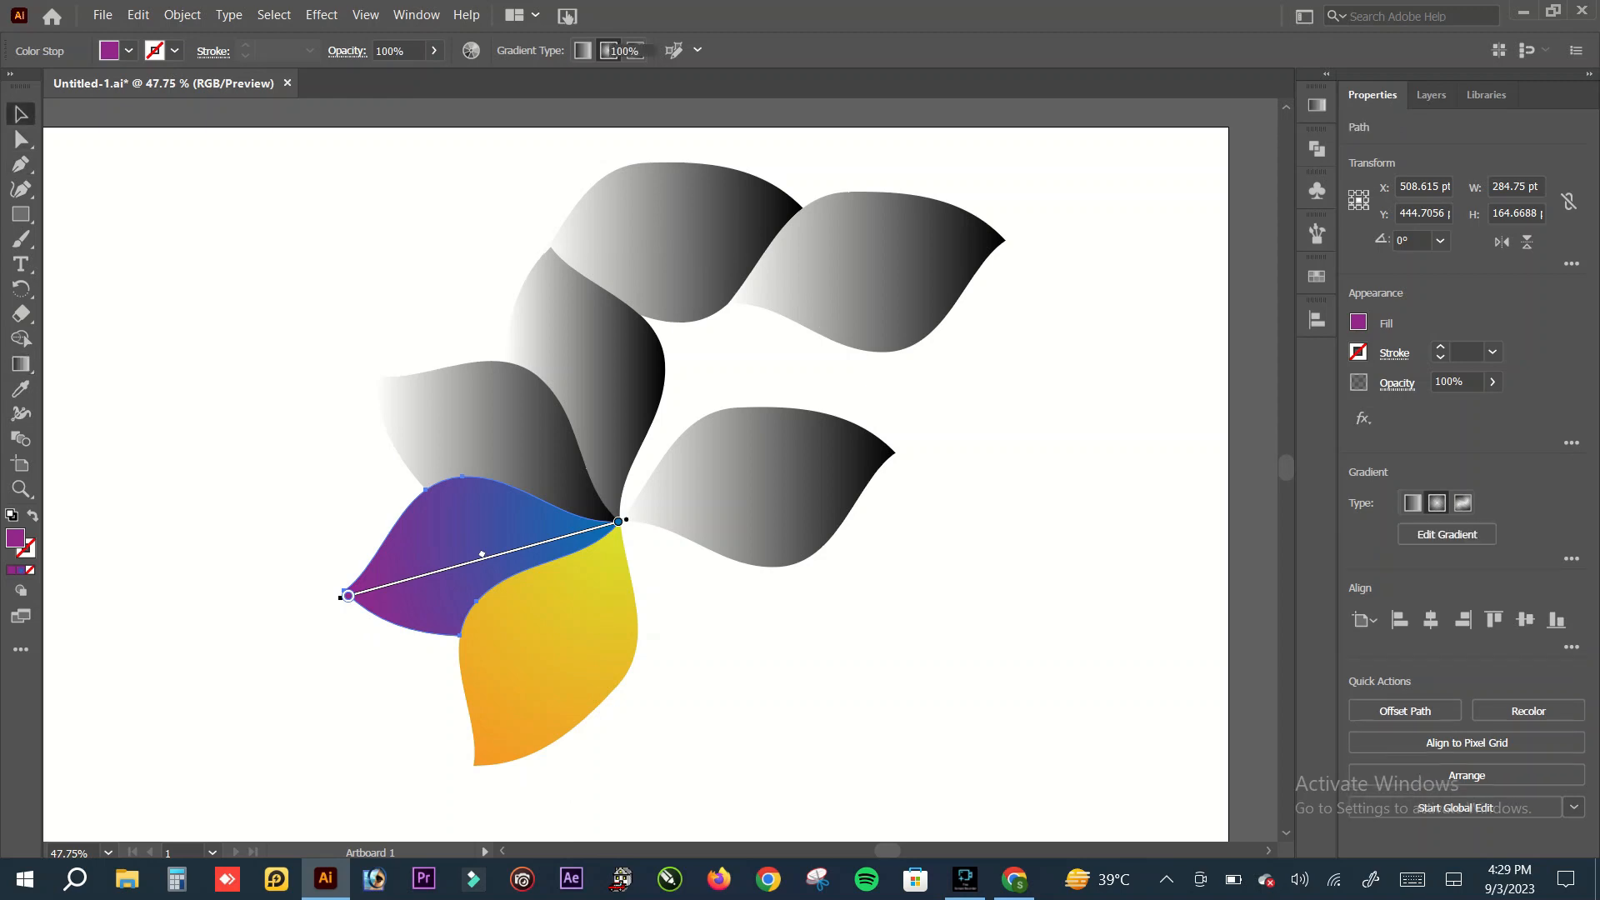
click(229, 313)
Step: Set the start stop of the upper-left petal's linear gradient to crimson
click(491, 429)
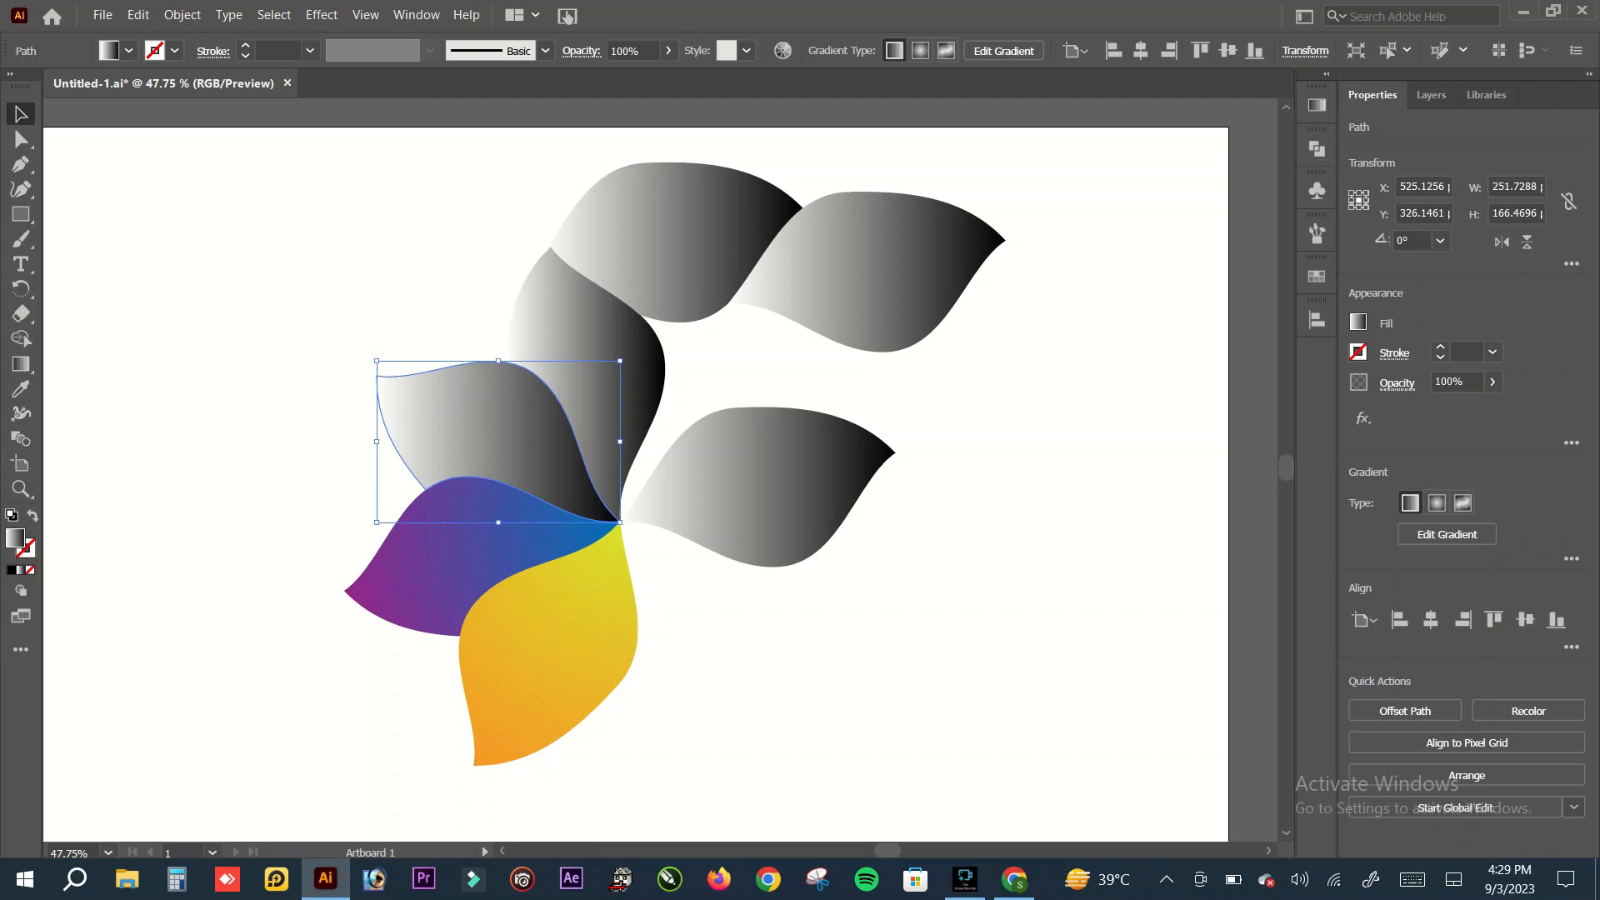
click(1316, 105)
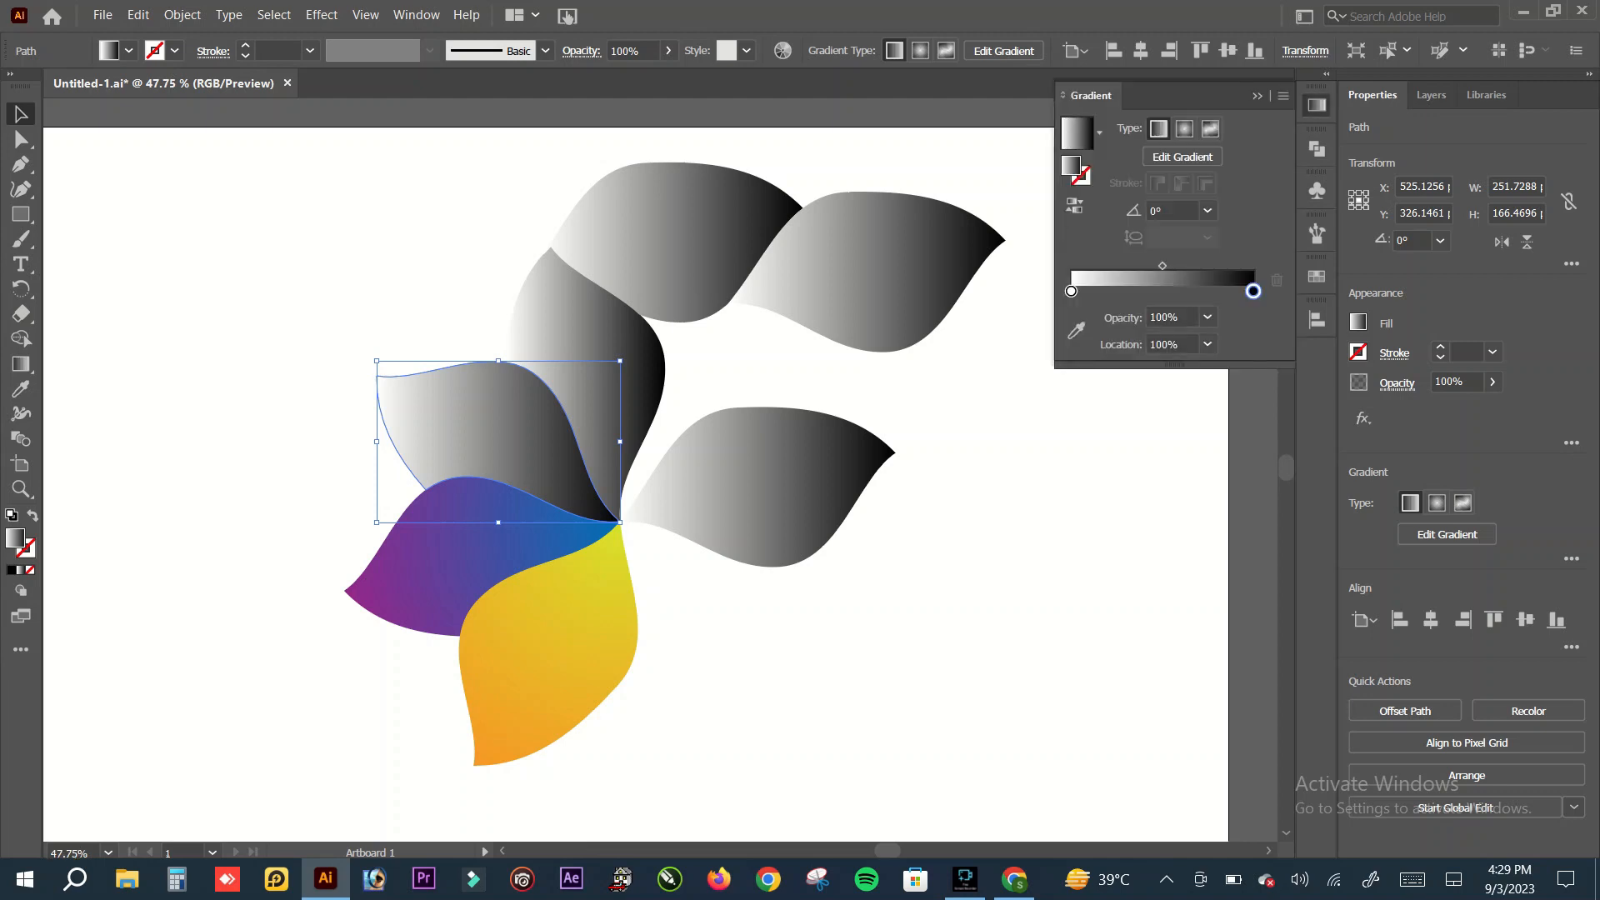
double_click(1071, 291)
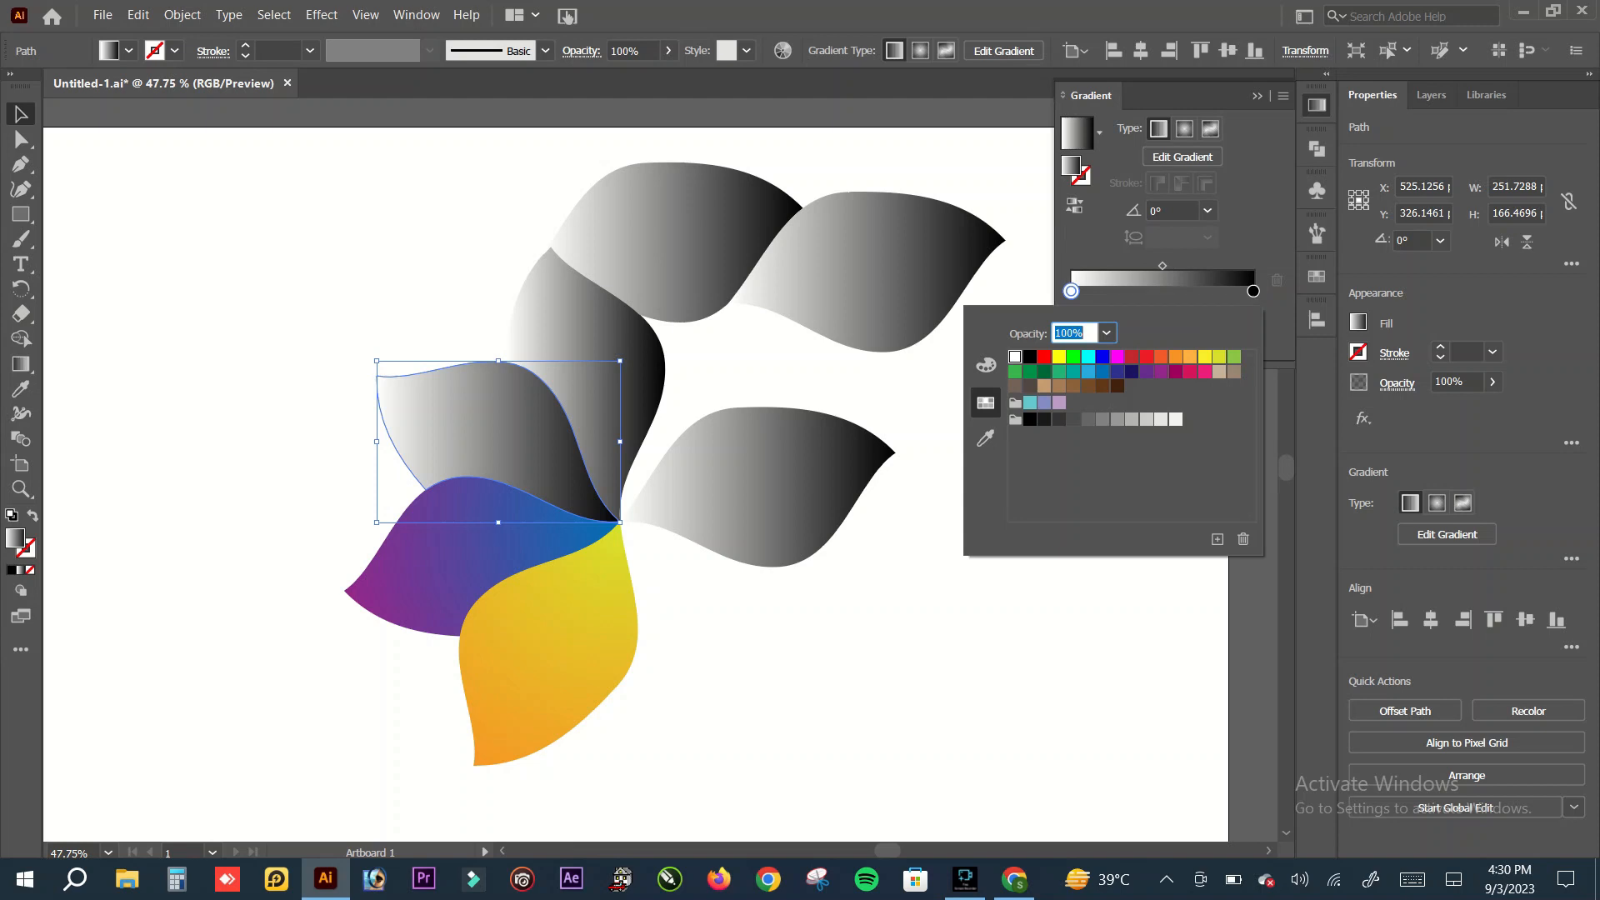
click(1190, 372)
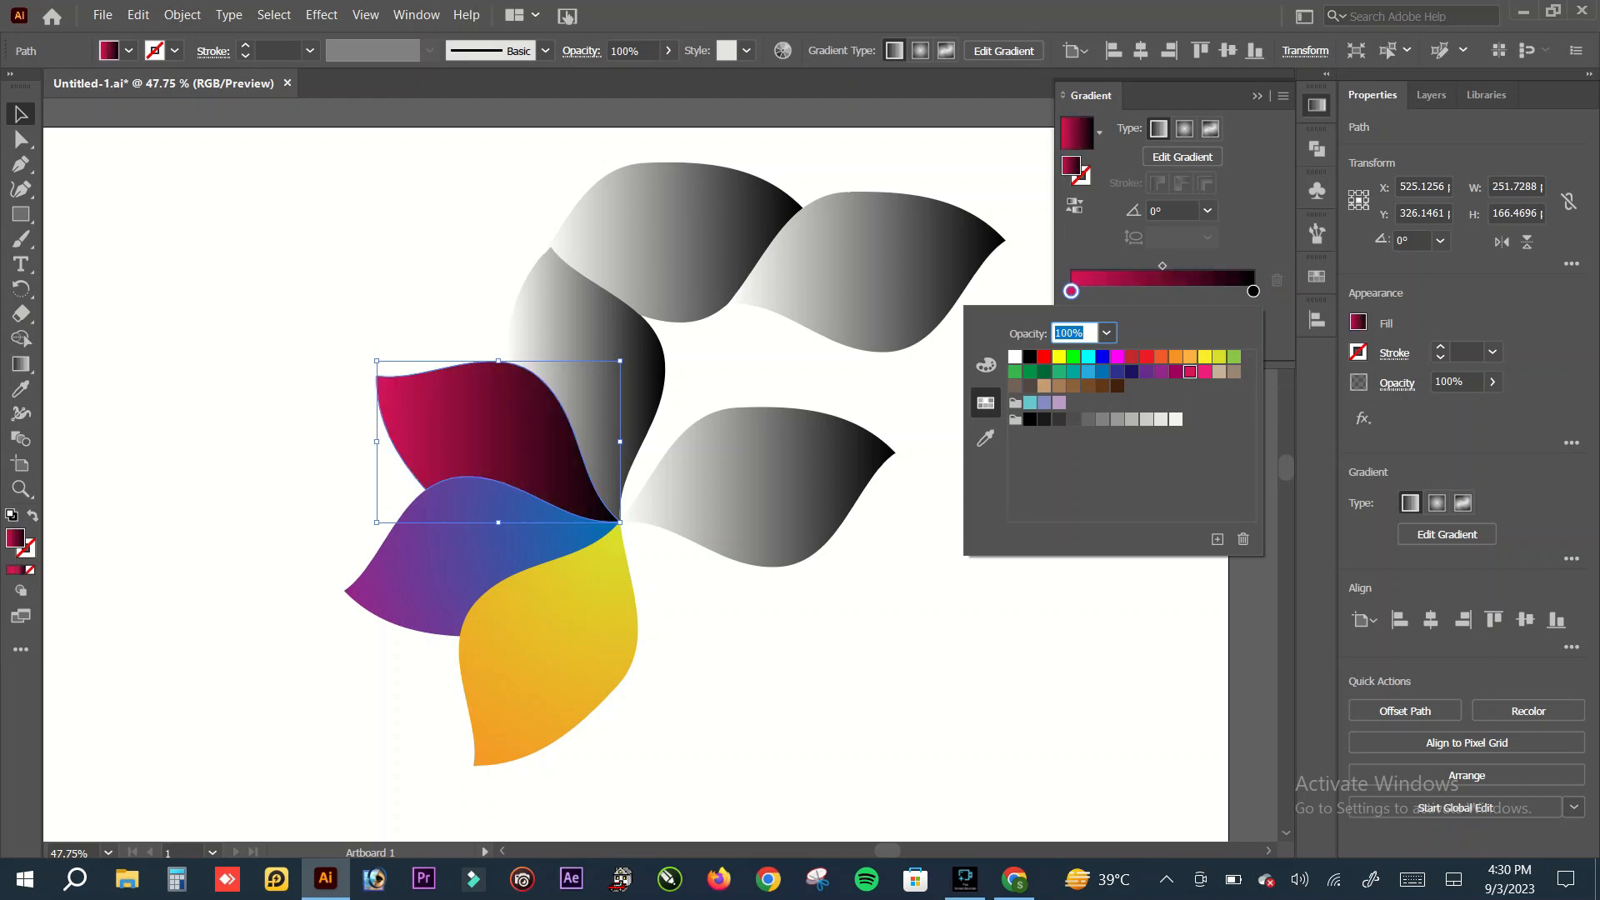
Step: Try neighbouring swatches on the upper-left petal's gradient end stop and settle on pink R=237 G=30 B=121
click(1254, 291)
double_click(1254, 291)
click(1205, 372)
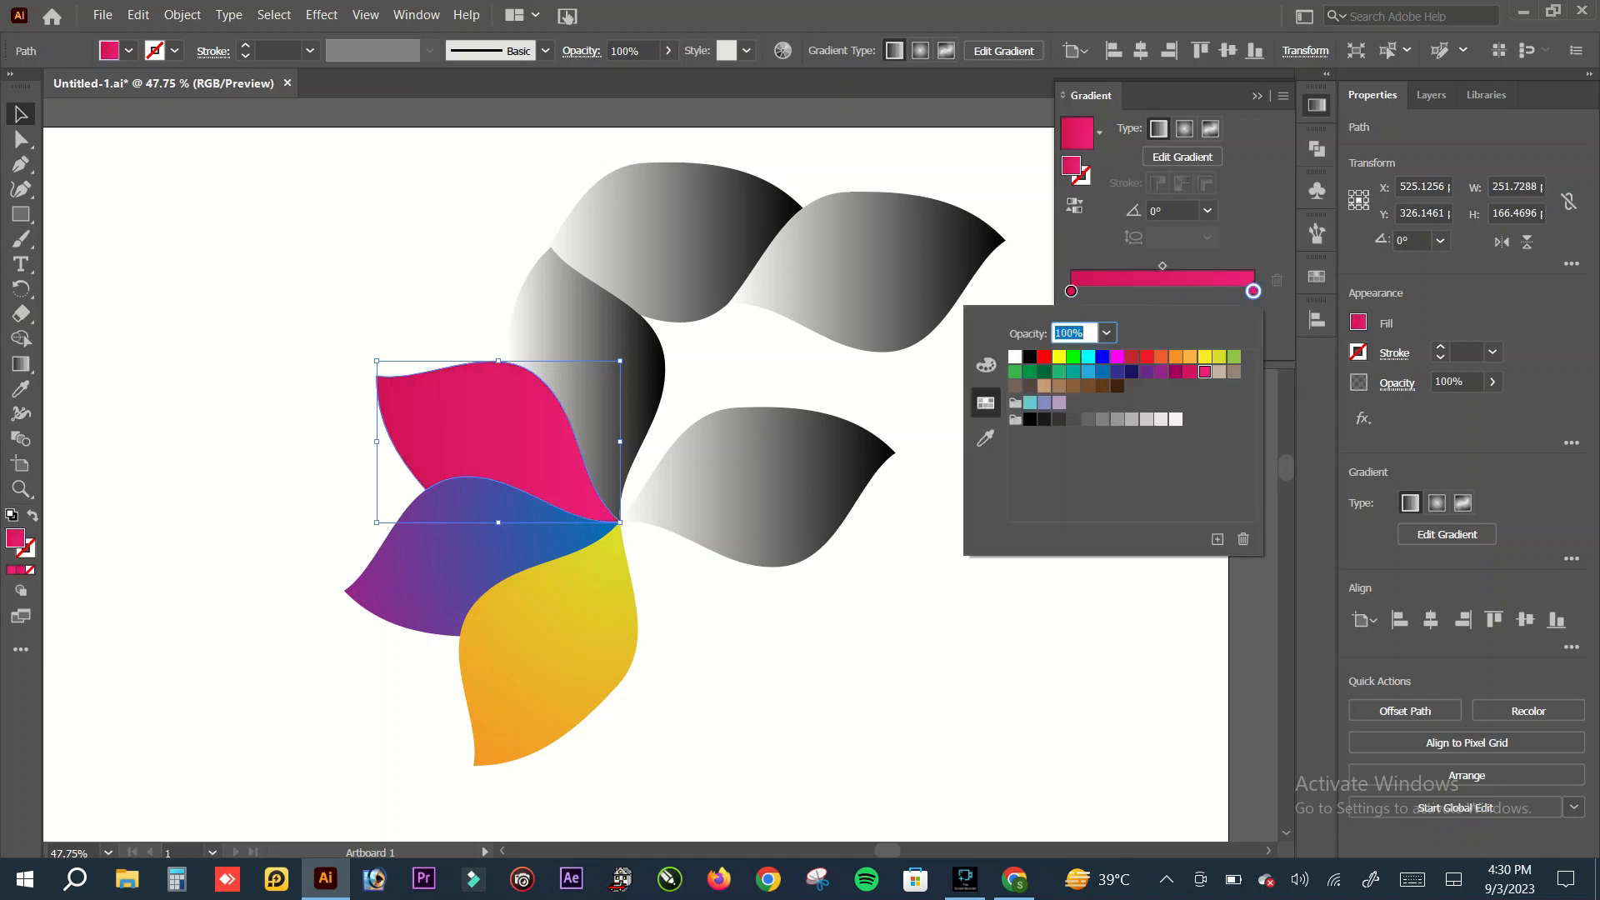
click(1176, 372)
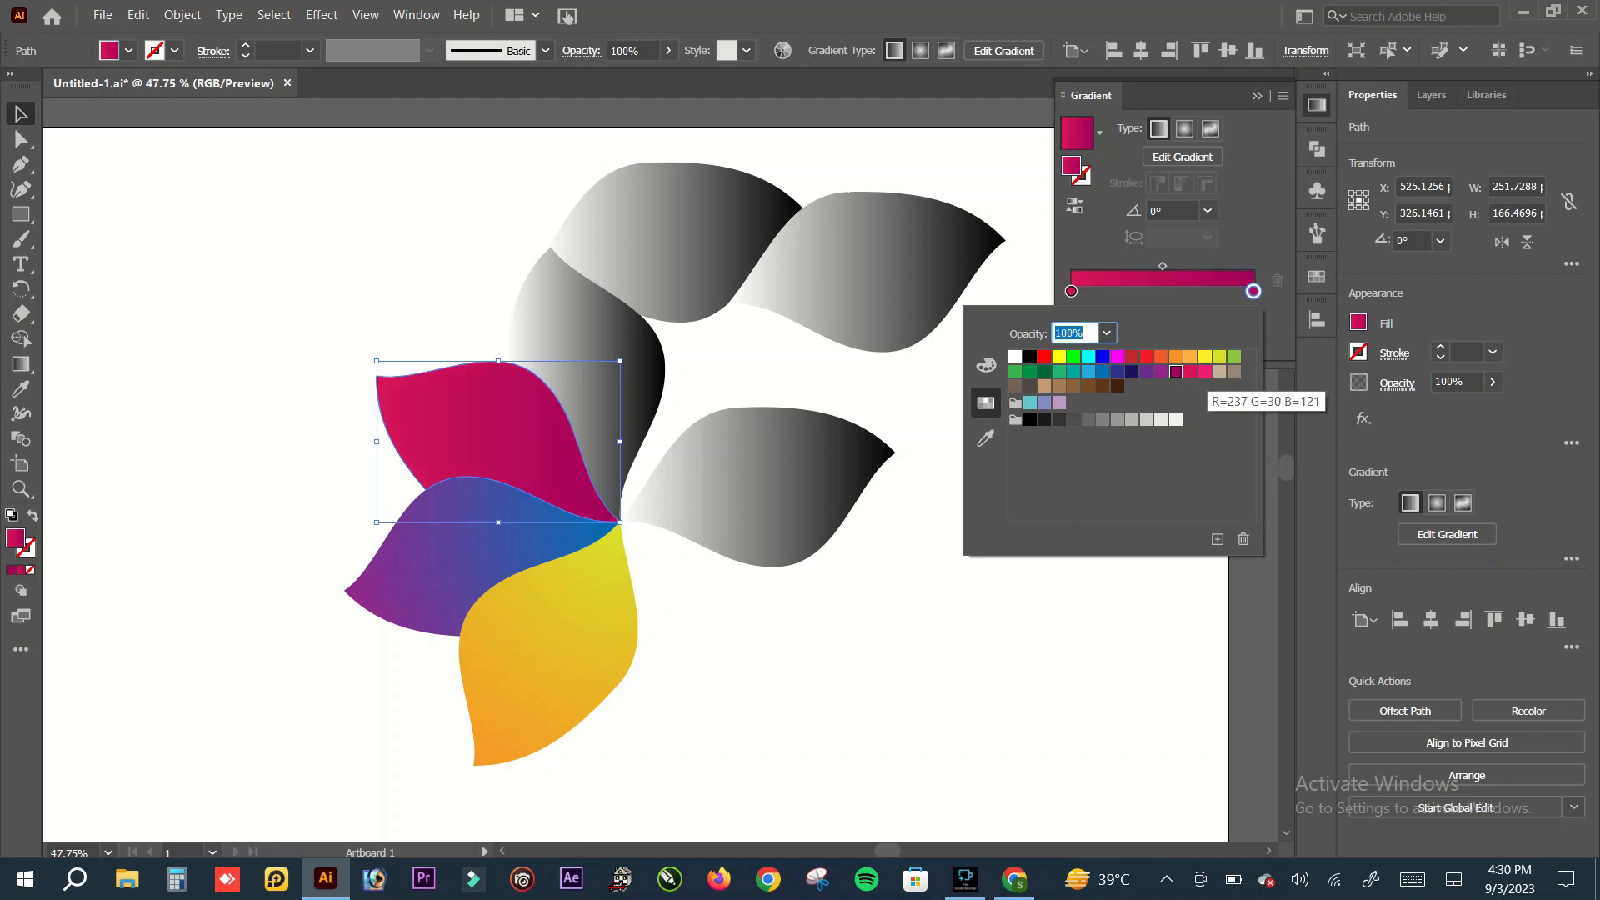
click(1190, 371)
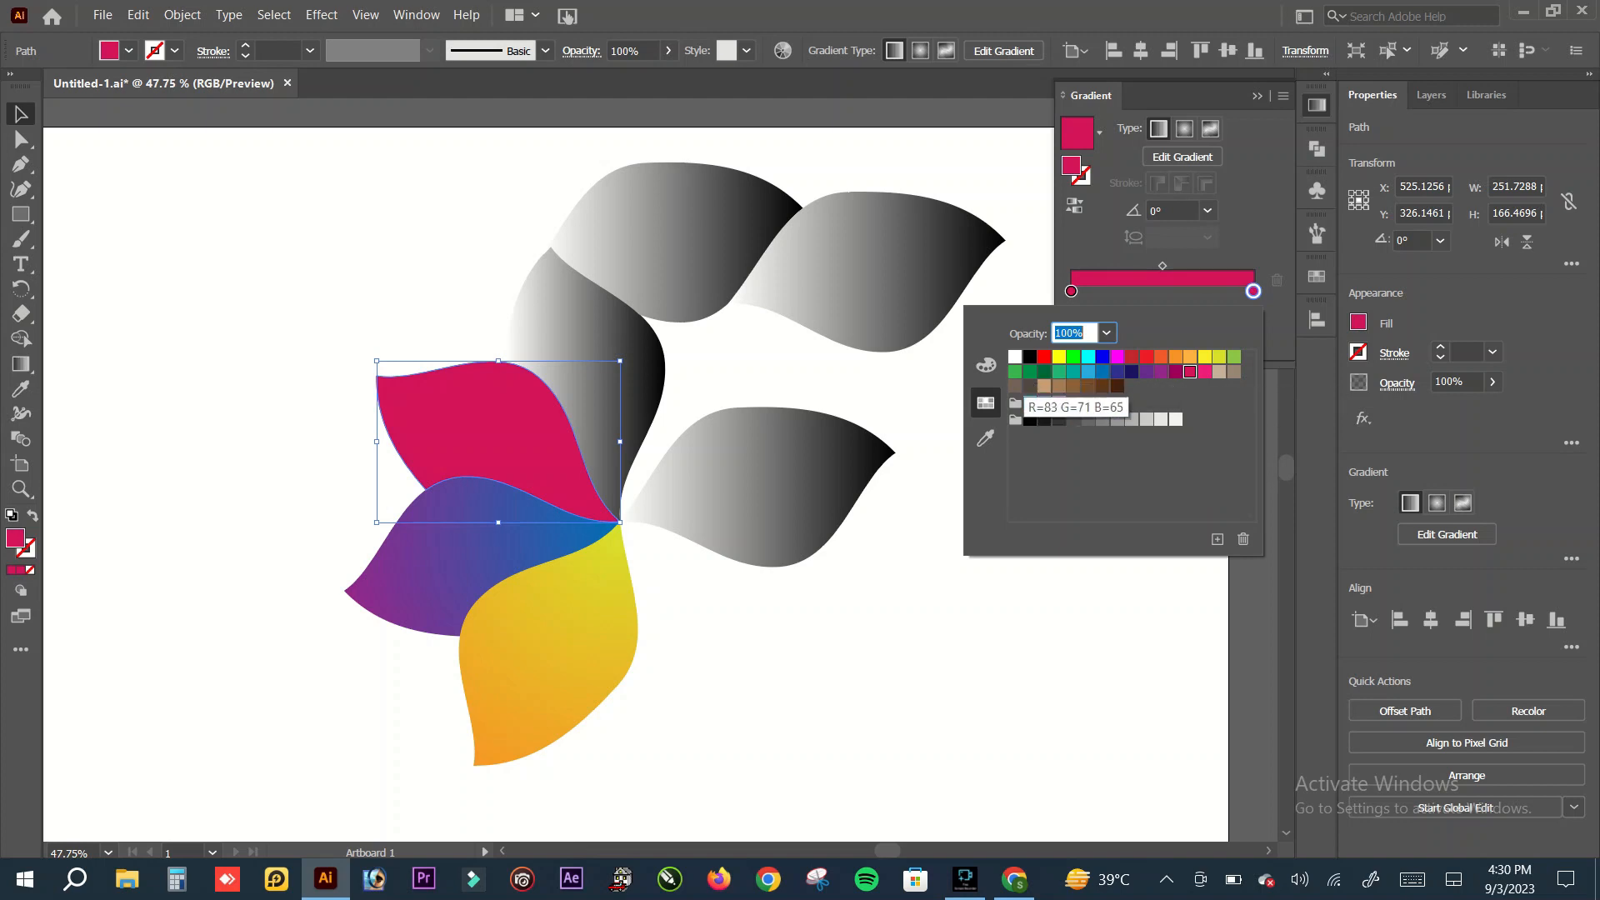
click(1206, 372)
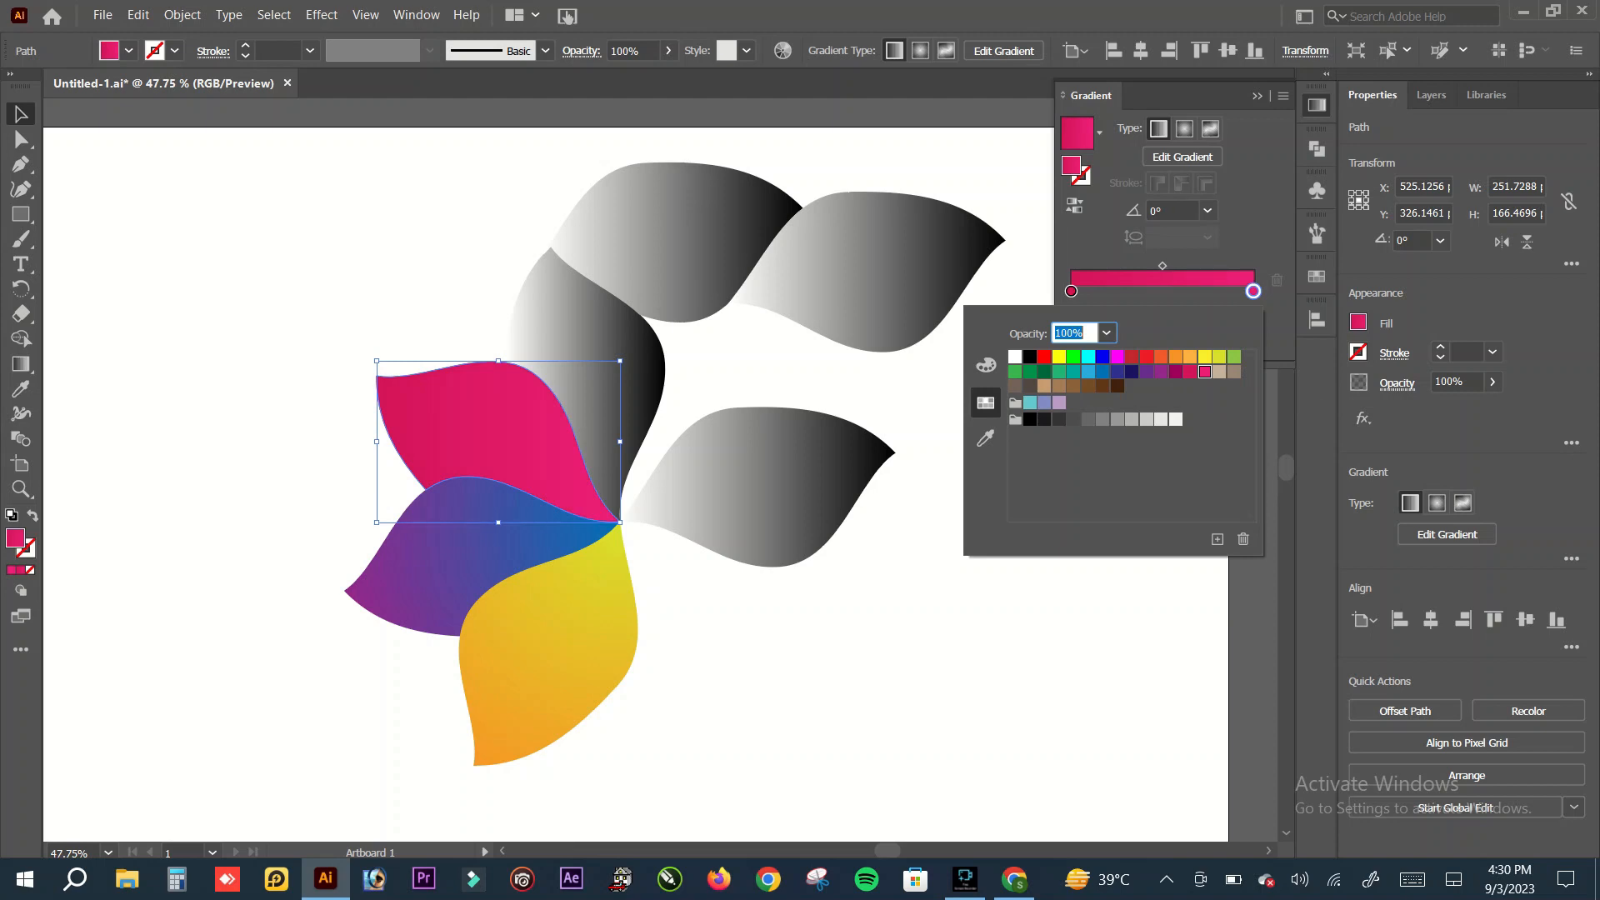
Step: Move the midpoint of the pink petal's gradient to about 47% and deselect the petal
click(1172, 270)
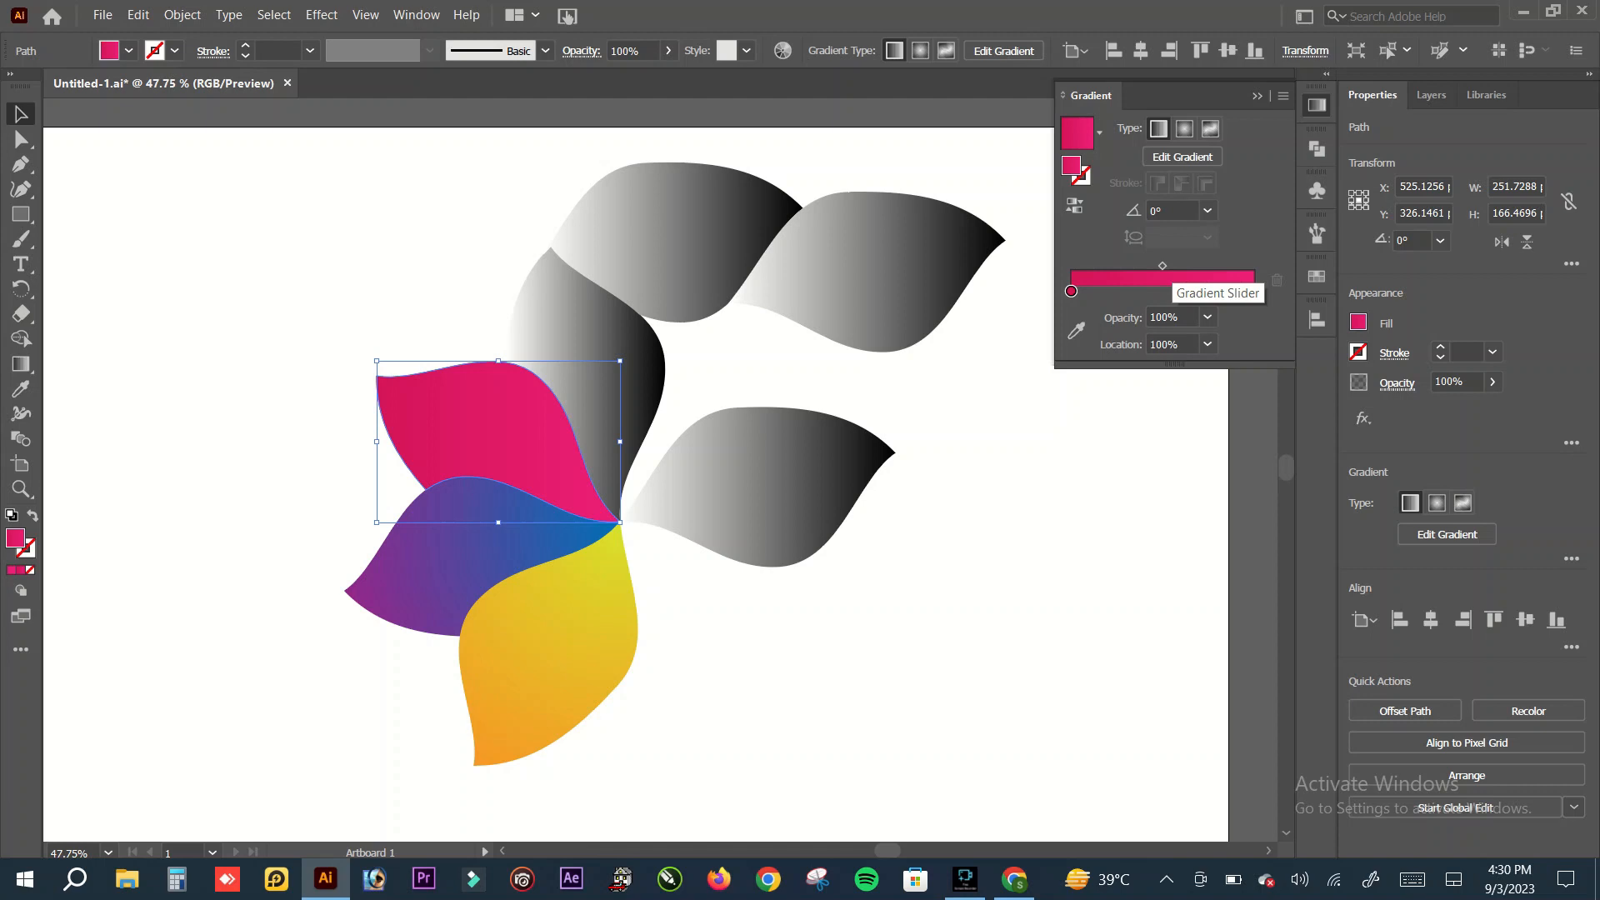
mouse_move(1162, 265)
mouse_down()
mouse_move(1141, 265)
mouse_move(1159, 265)
mouse_up()
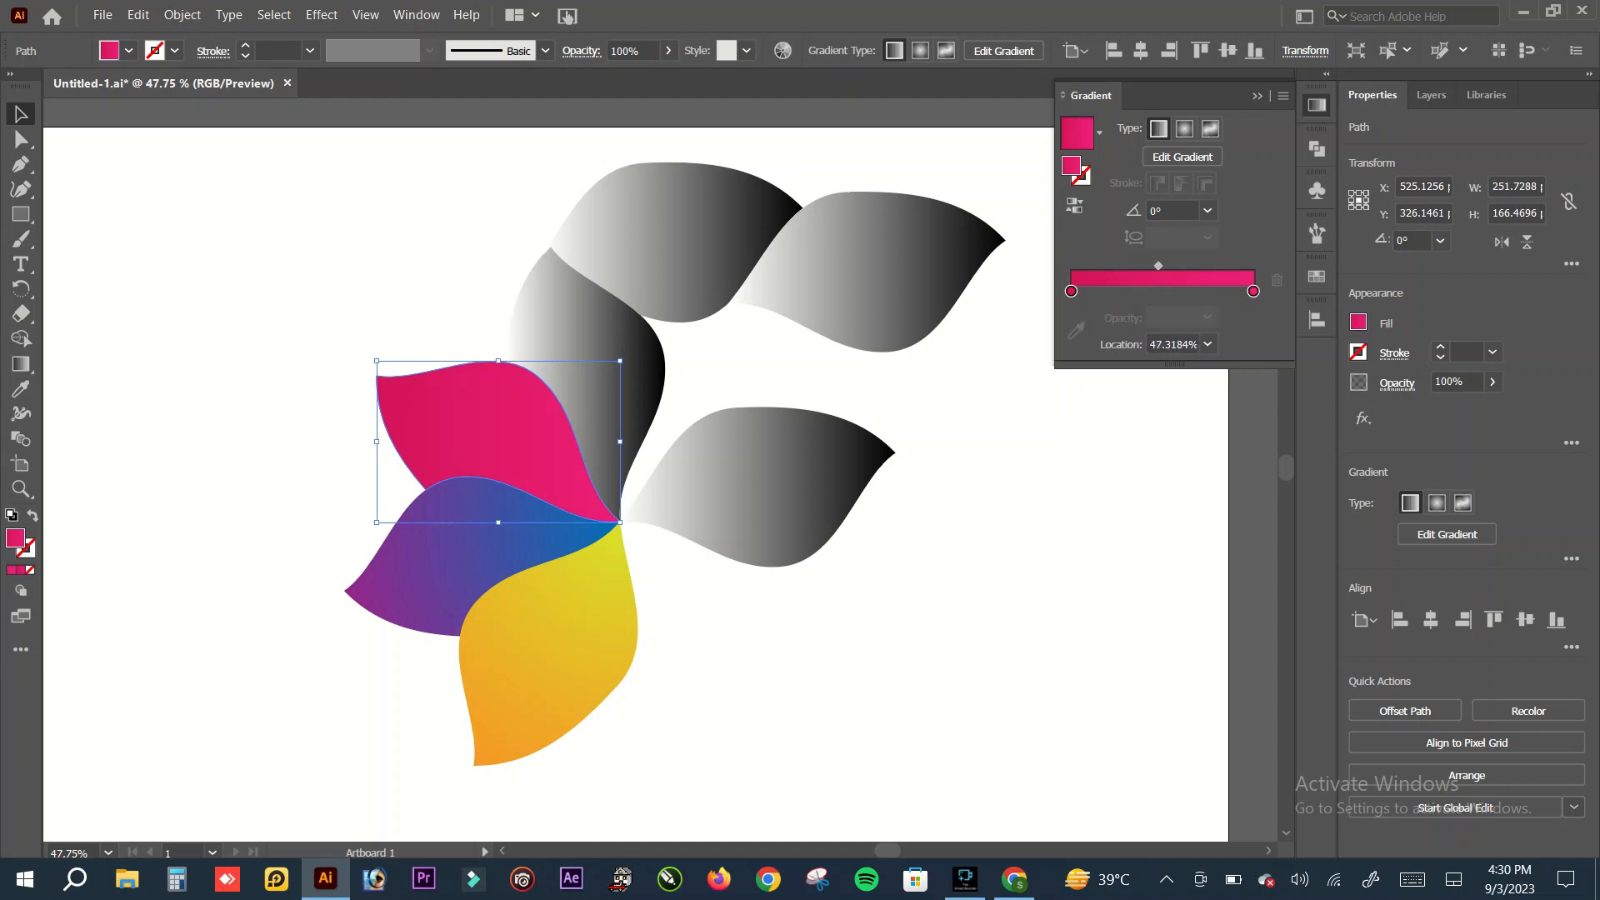
click(991, 466)
Step: Redraw the pink petal's linear gradient from the flower's centre to the petal's outer tip and deselect it
click(595, 359)
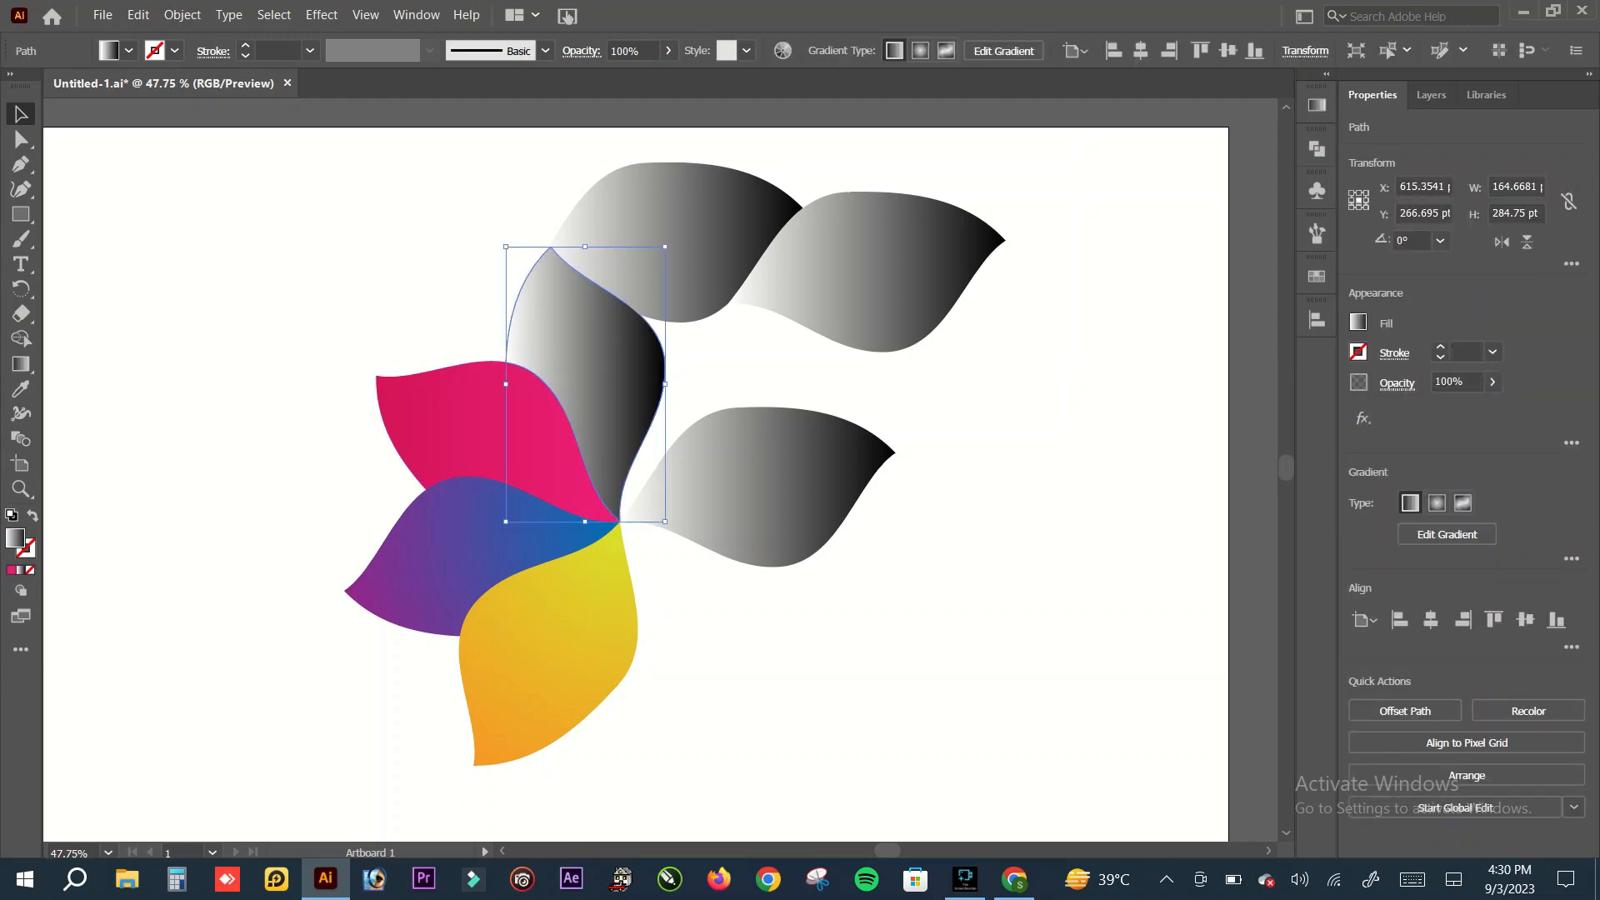
click(508, 434)
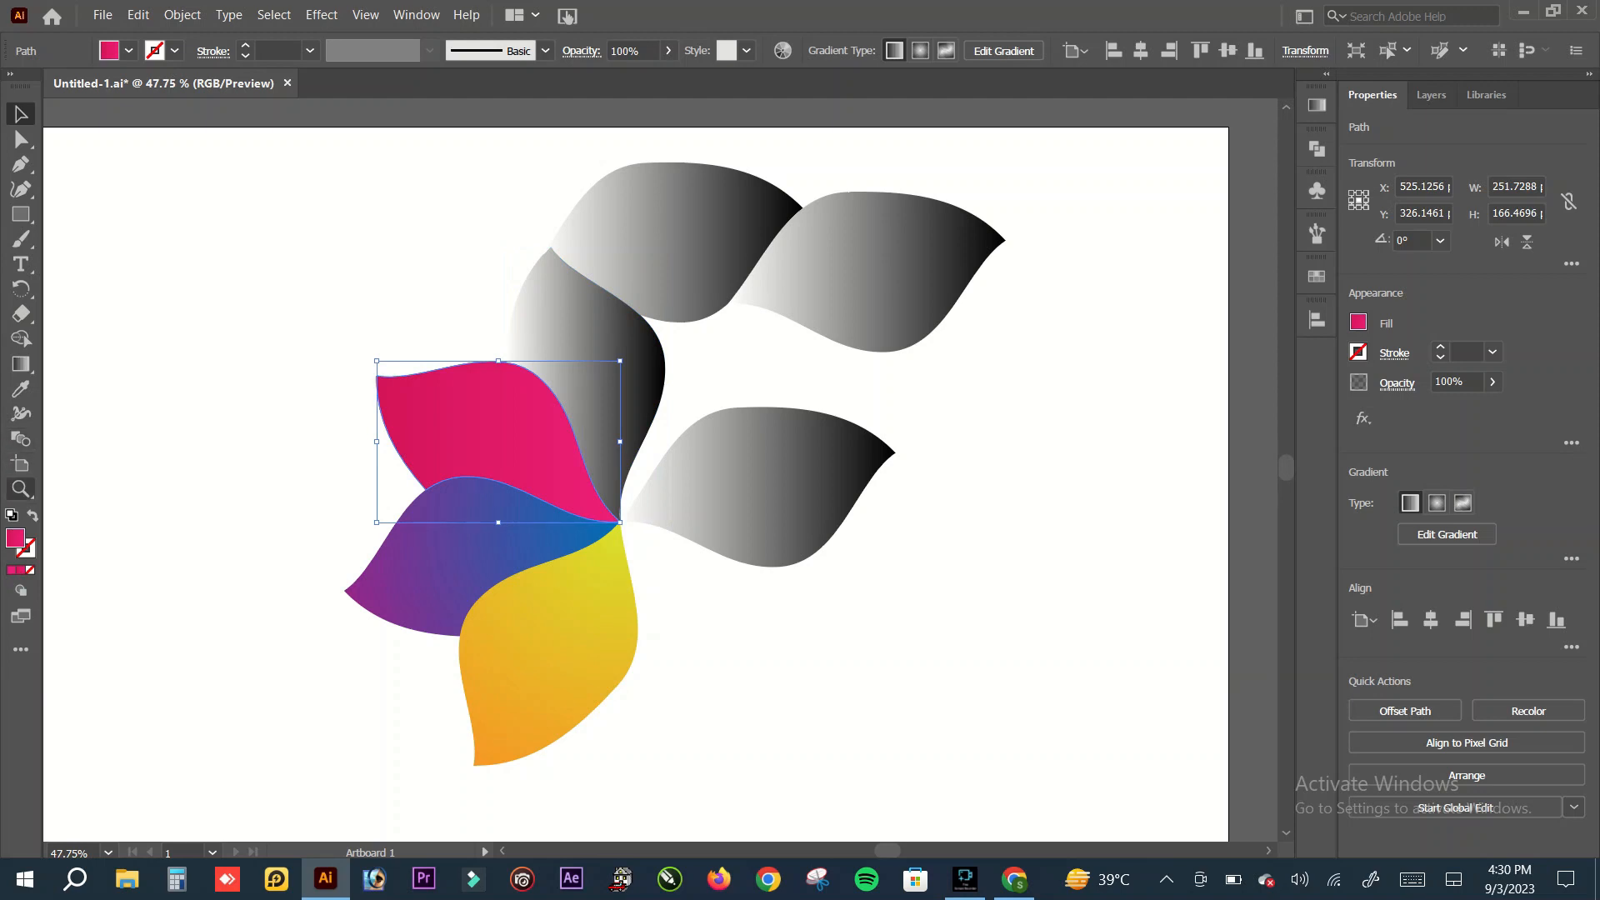
click(21, 364)
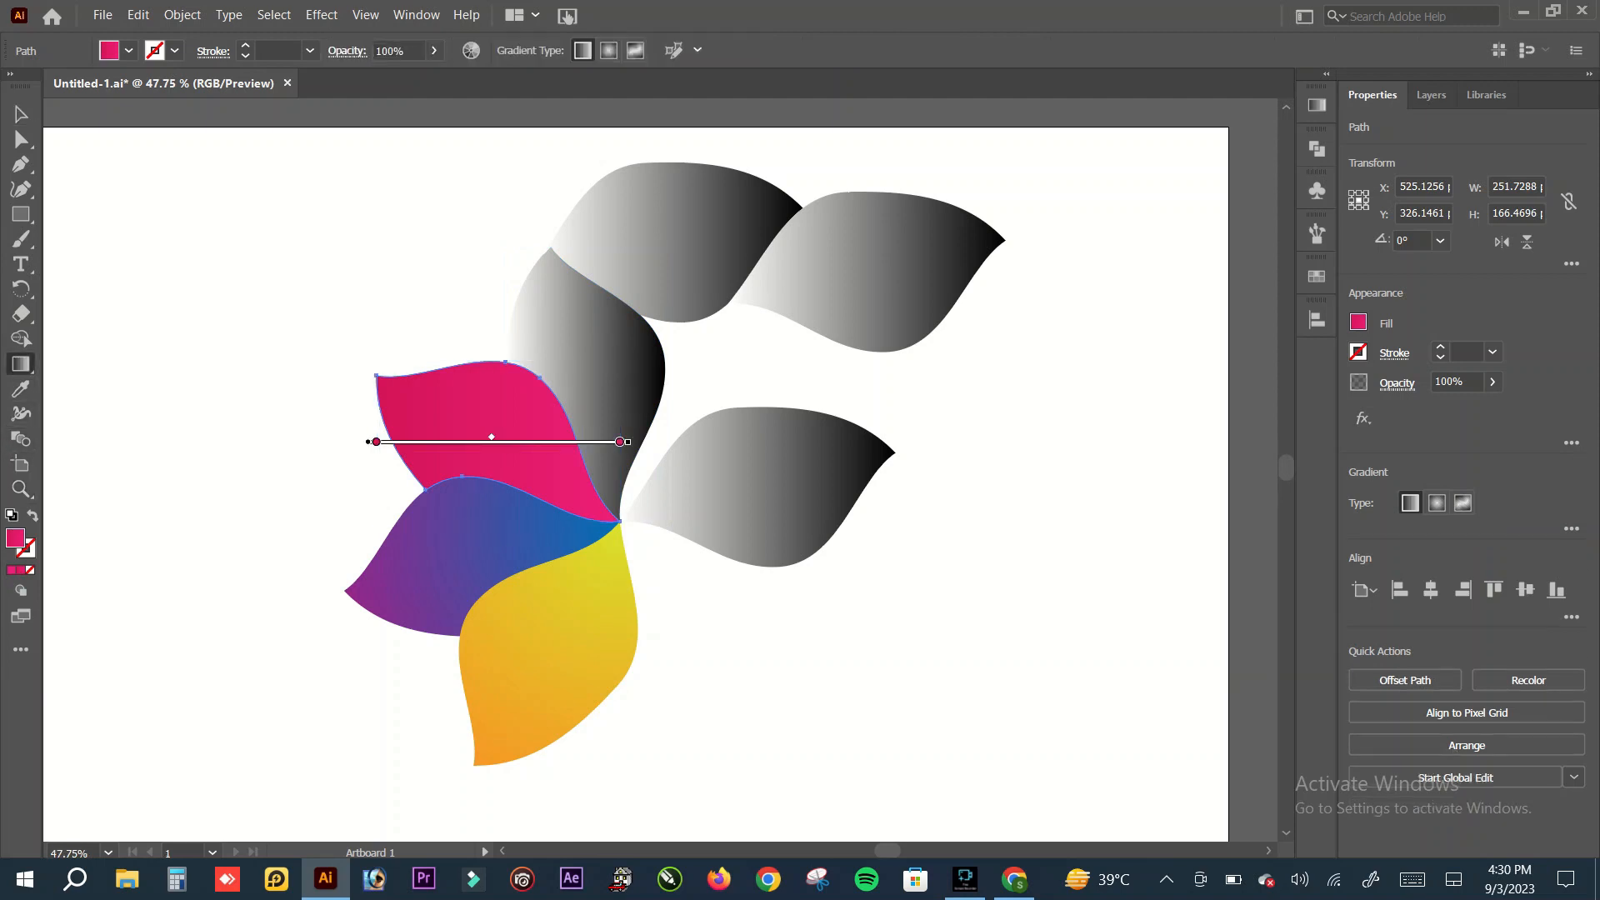
drag(623, 521, 372, 370)
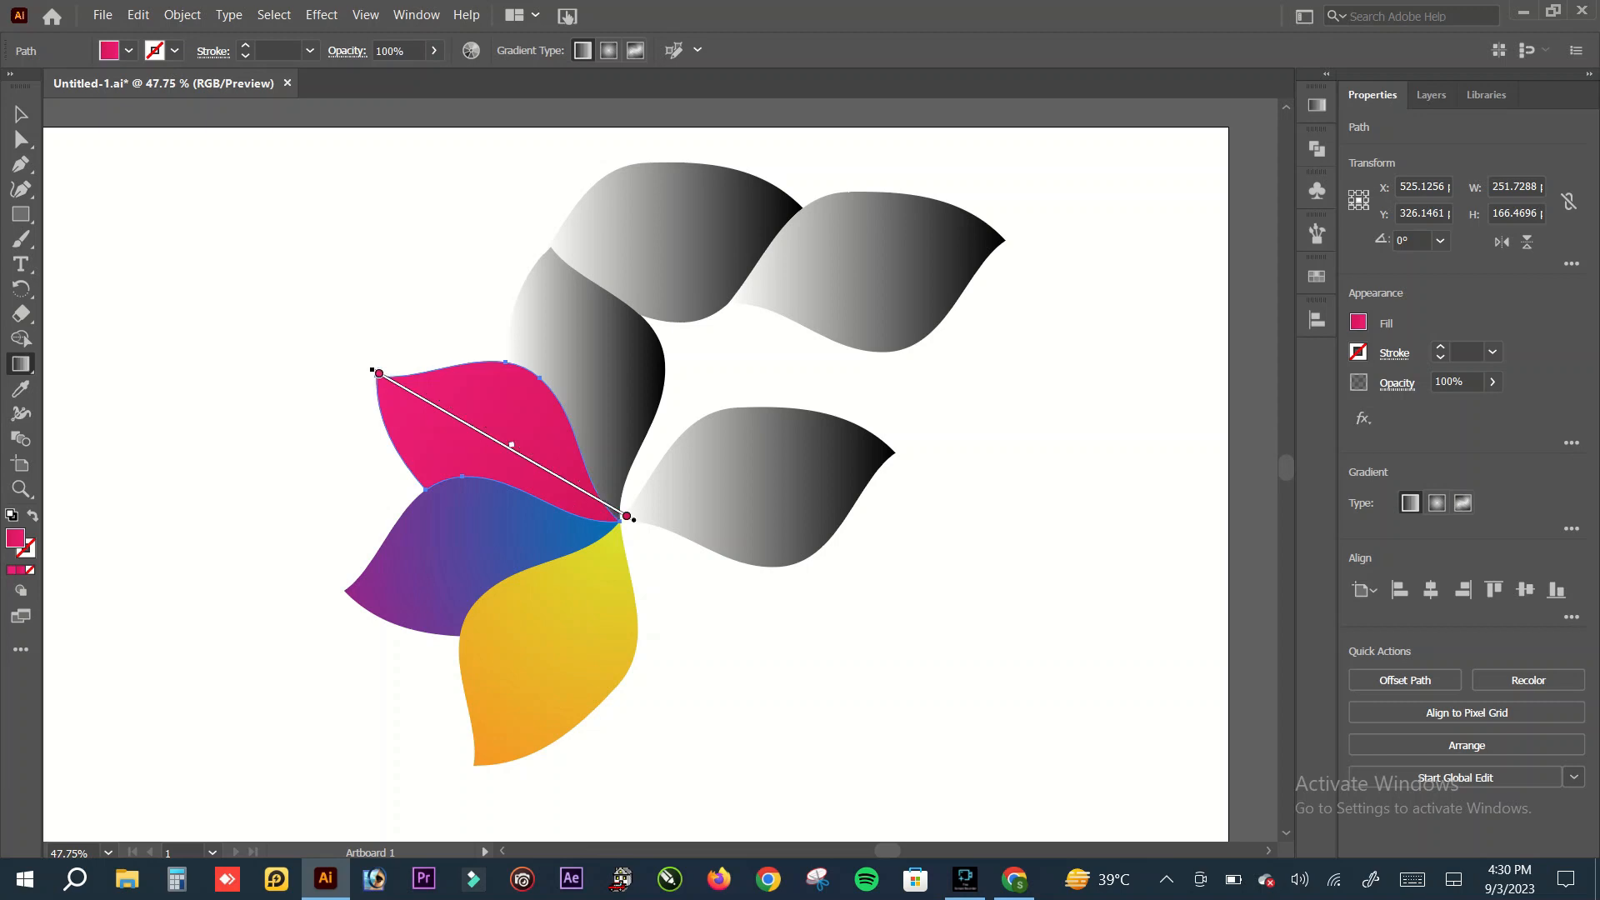
click(21, 114)
key(ctrl+shift+a)
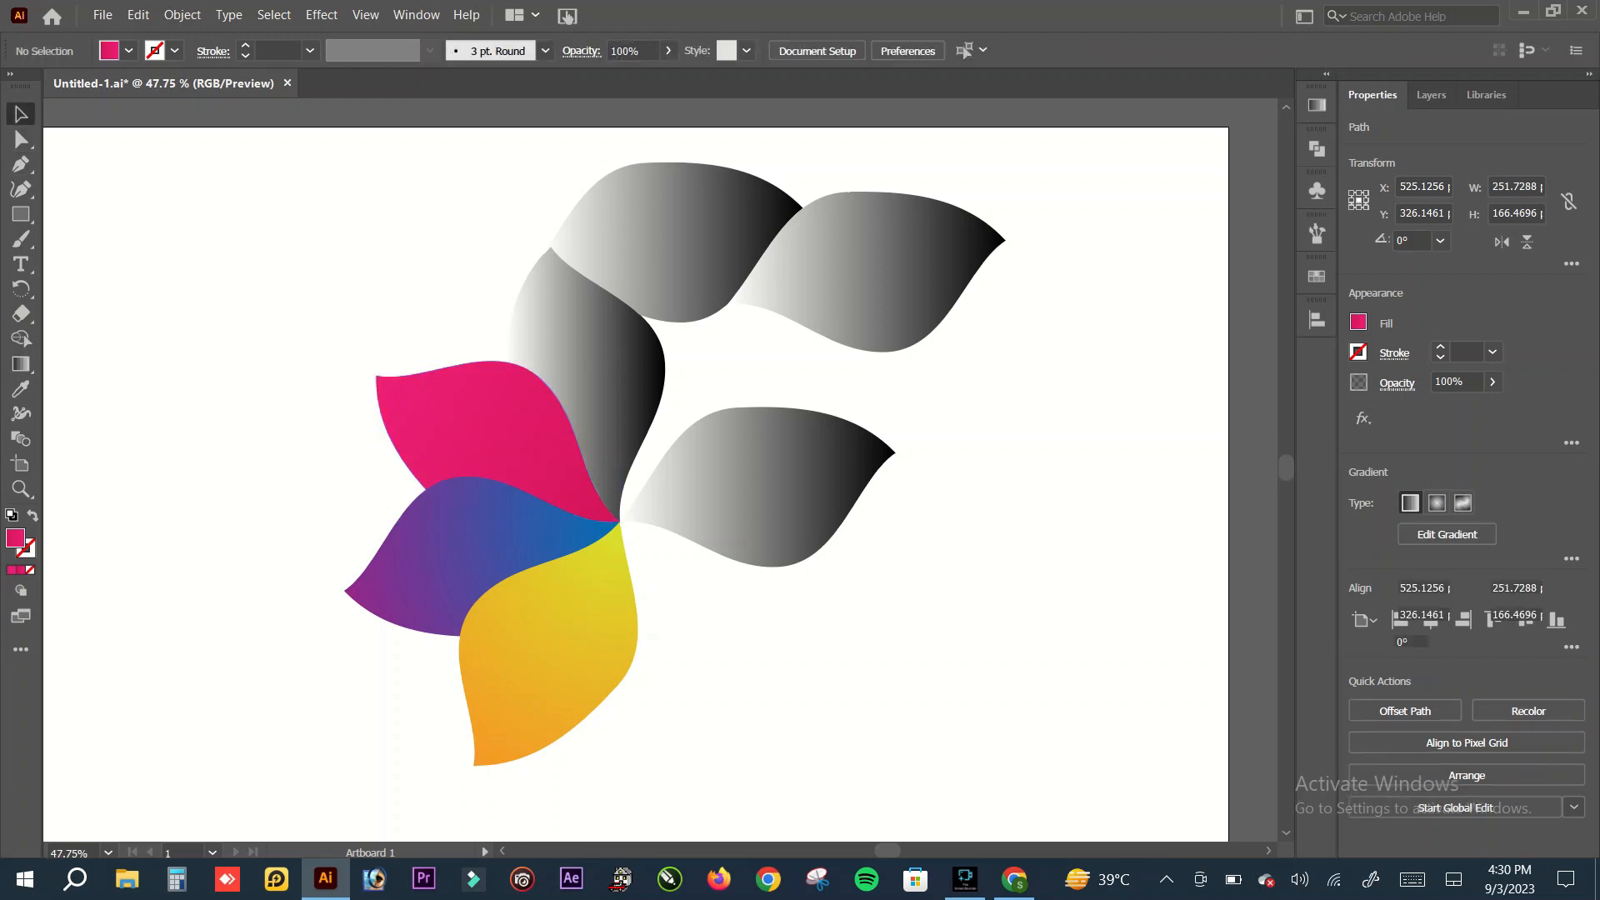
Step: Change the gradient of the grey petal adjoining the pink one to radial
click(596, 359)
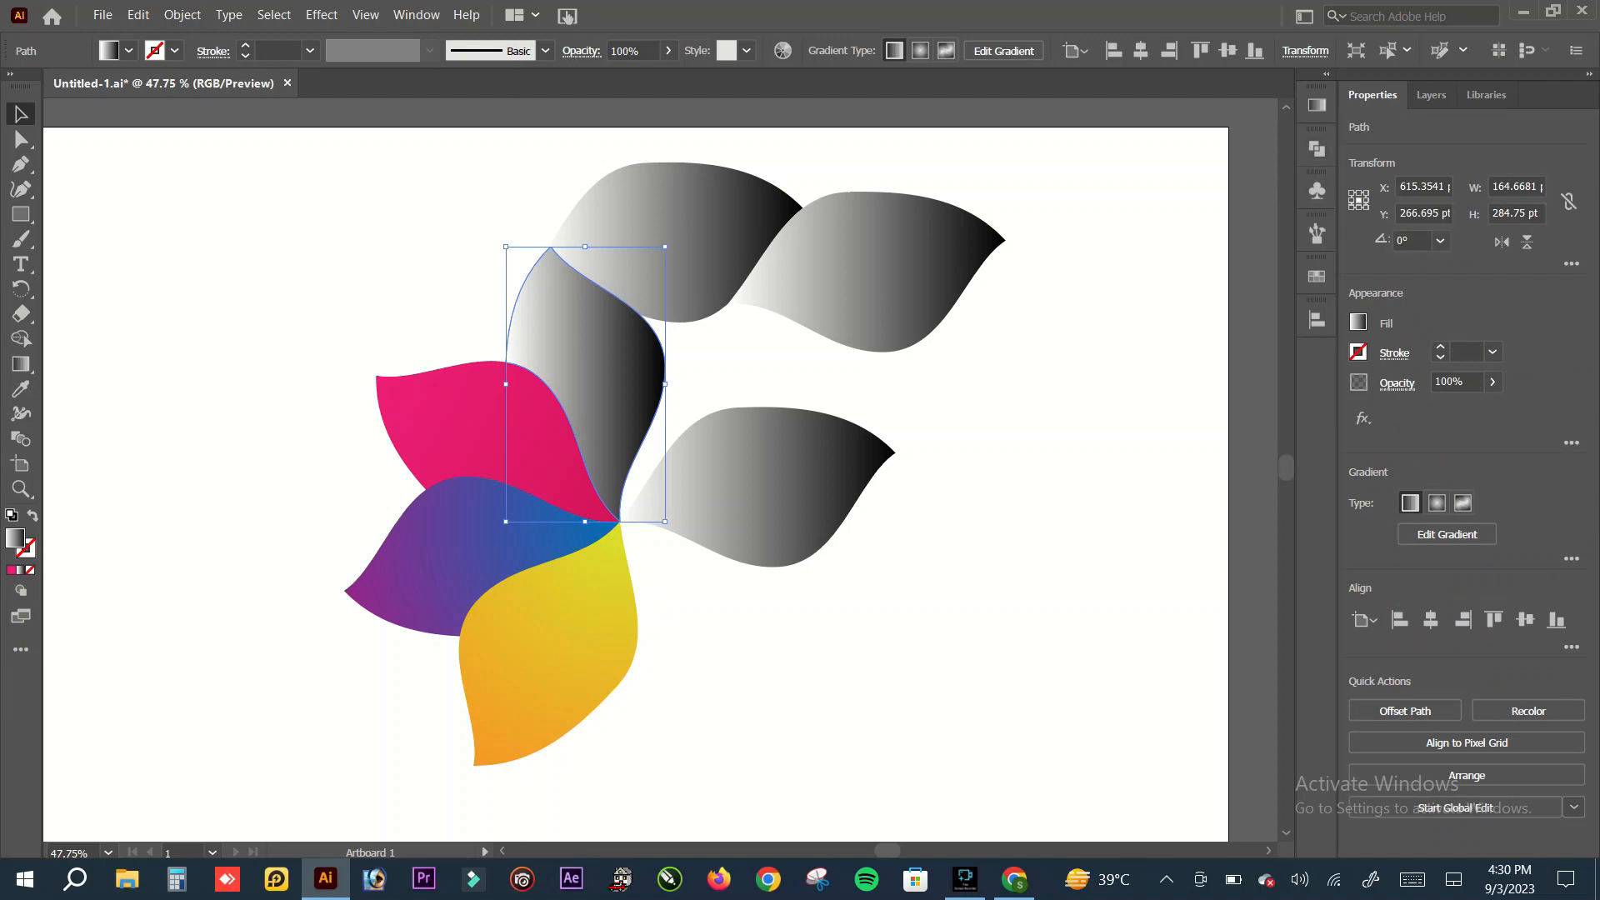
click(1317, 105)
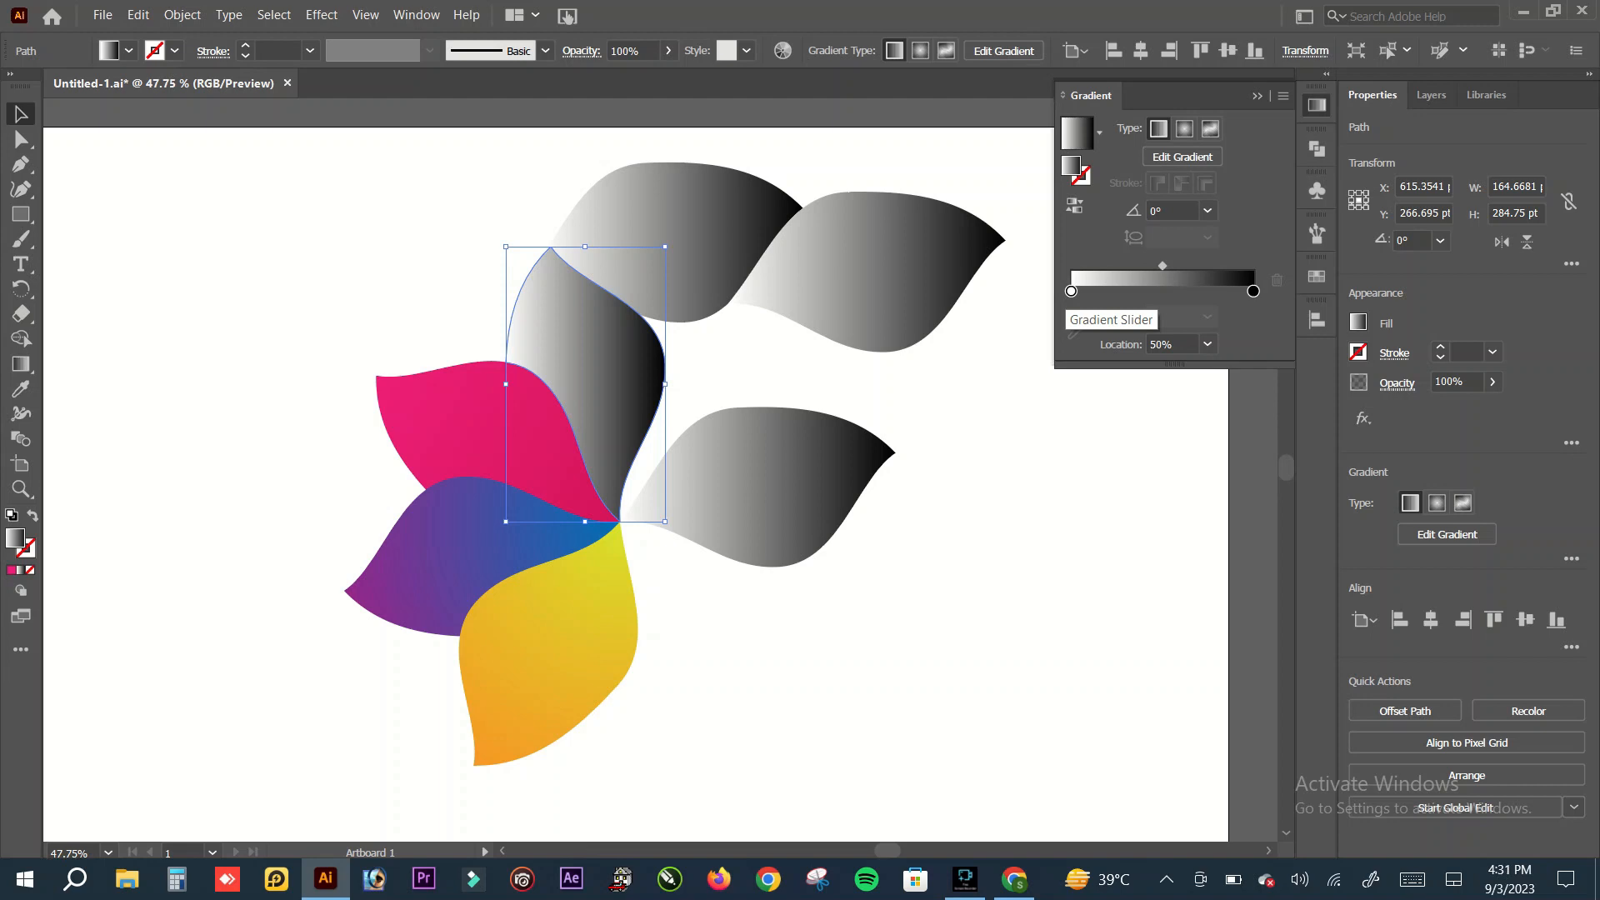
click(1184, 129)
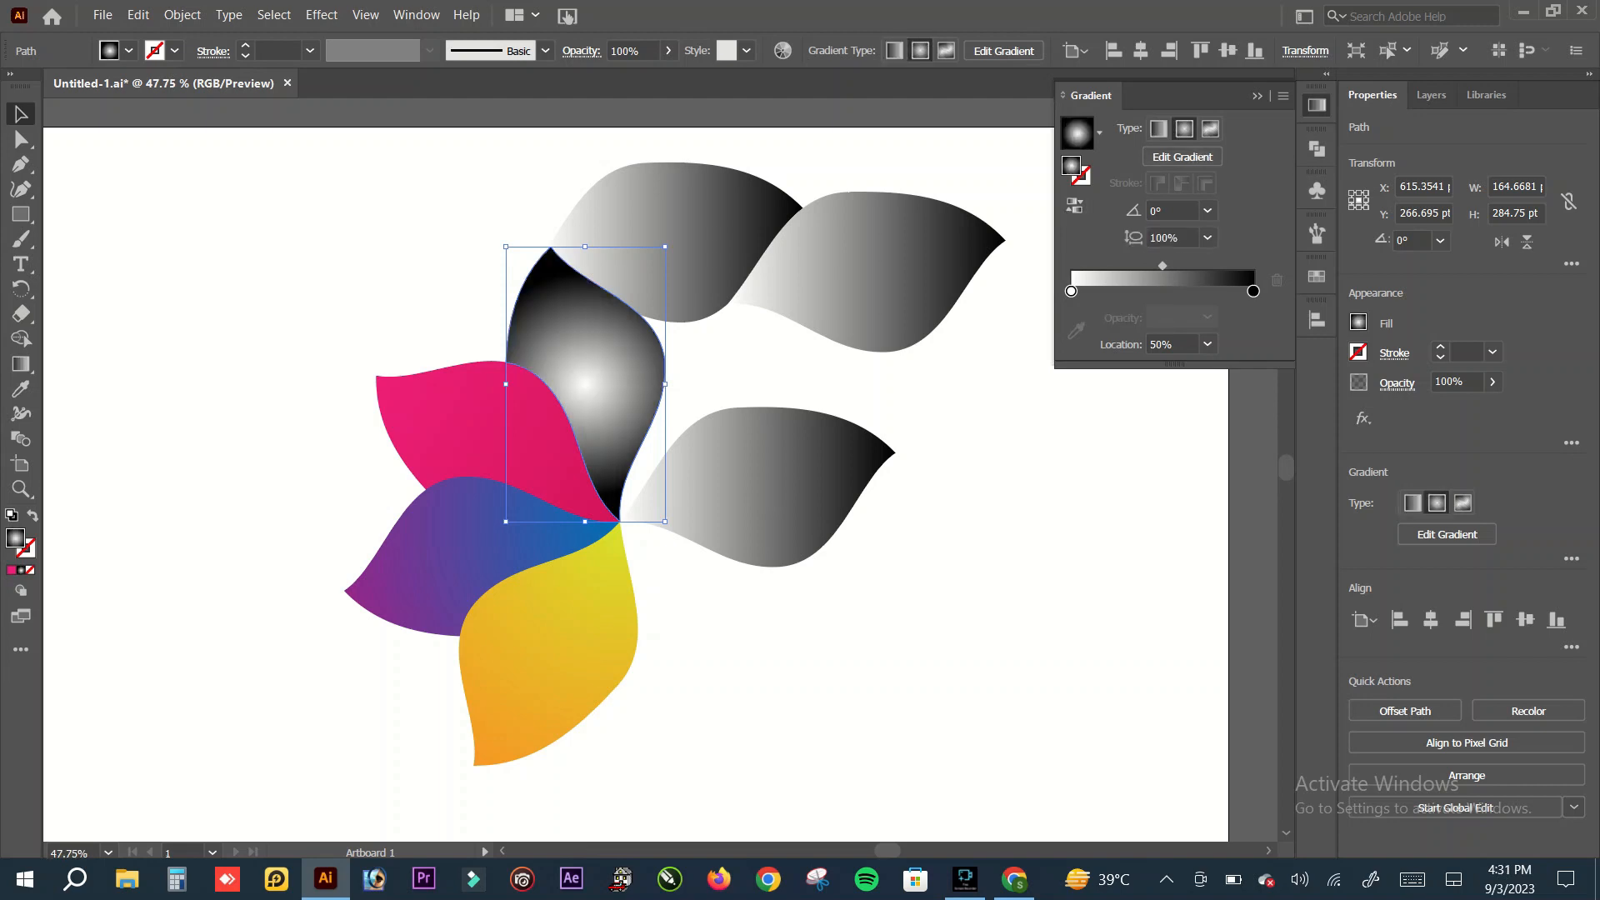
double_click(1073, 291)
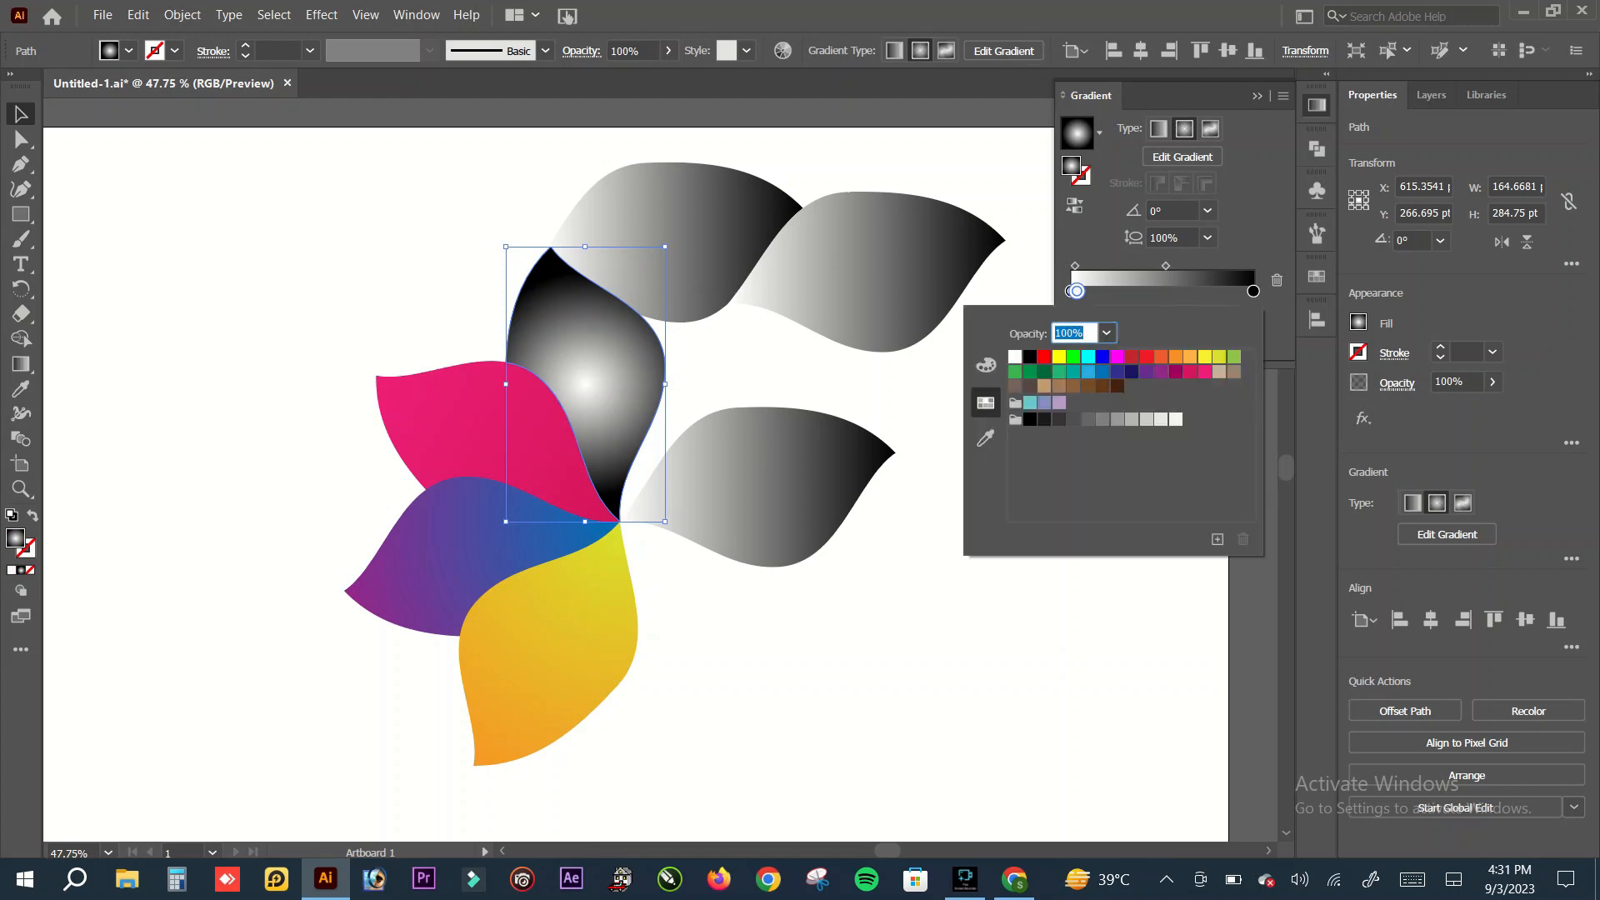
click(1316, 105)
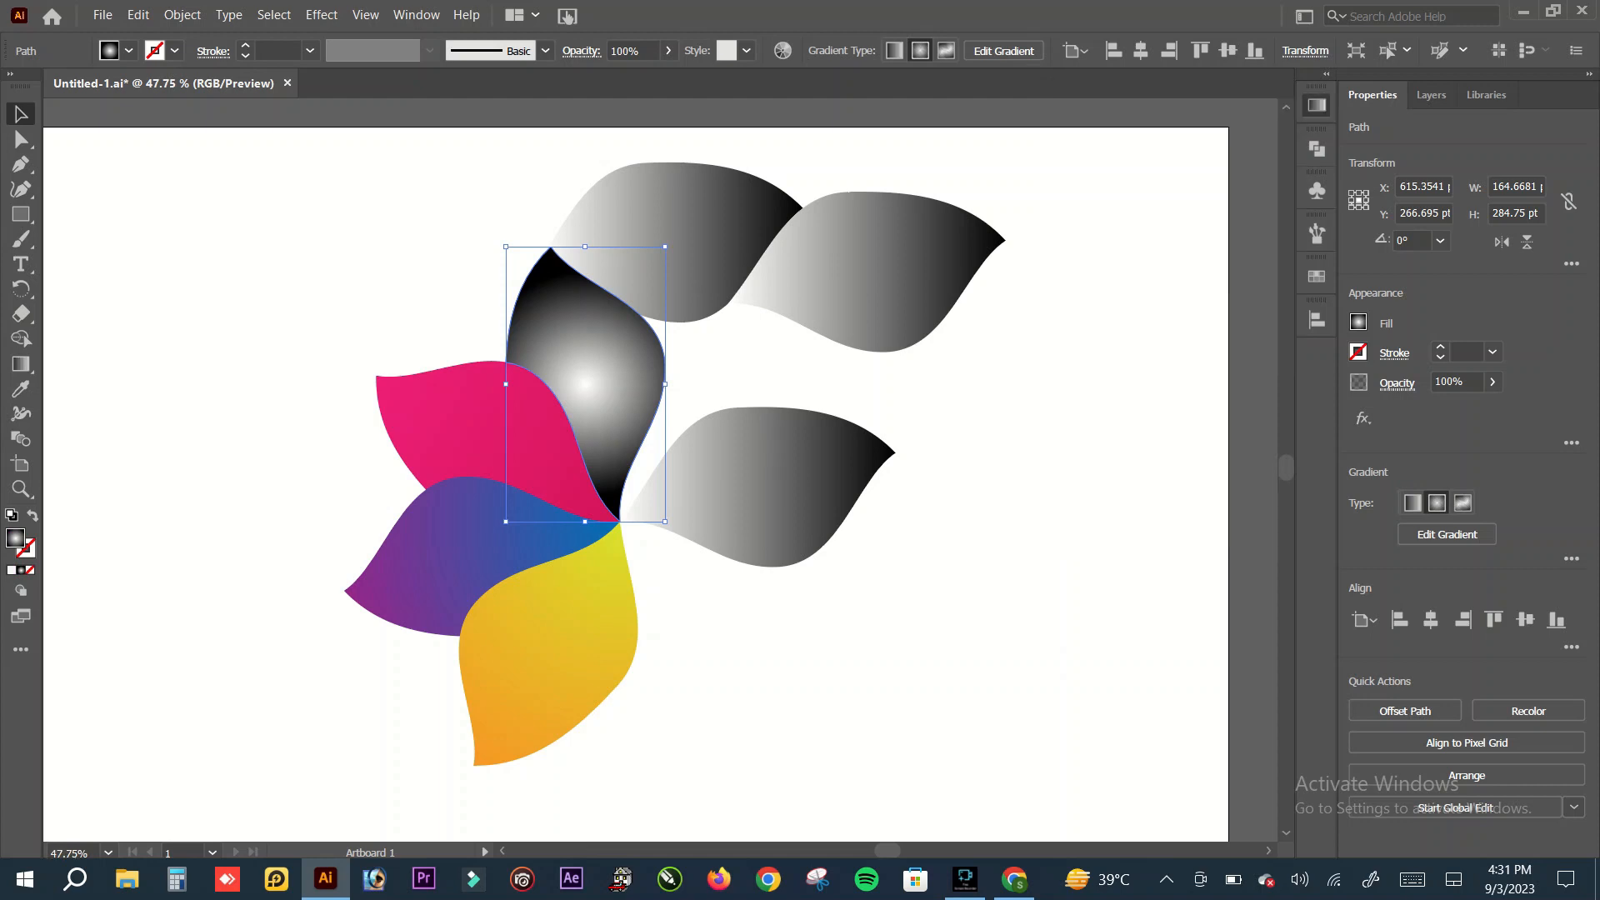
click(1317, 105)
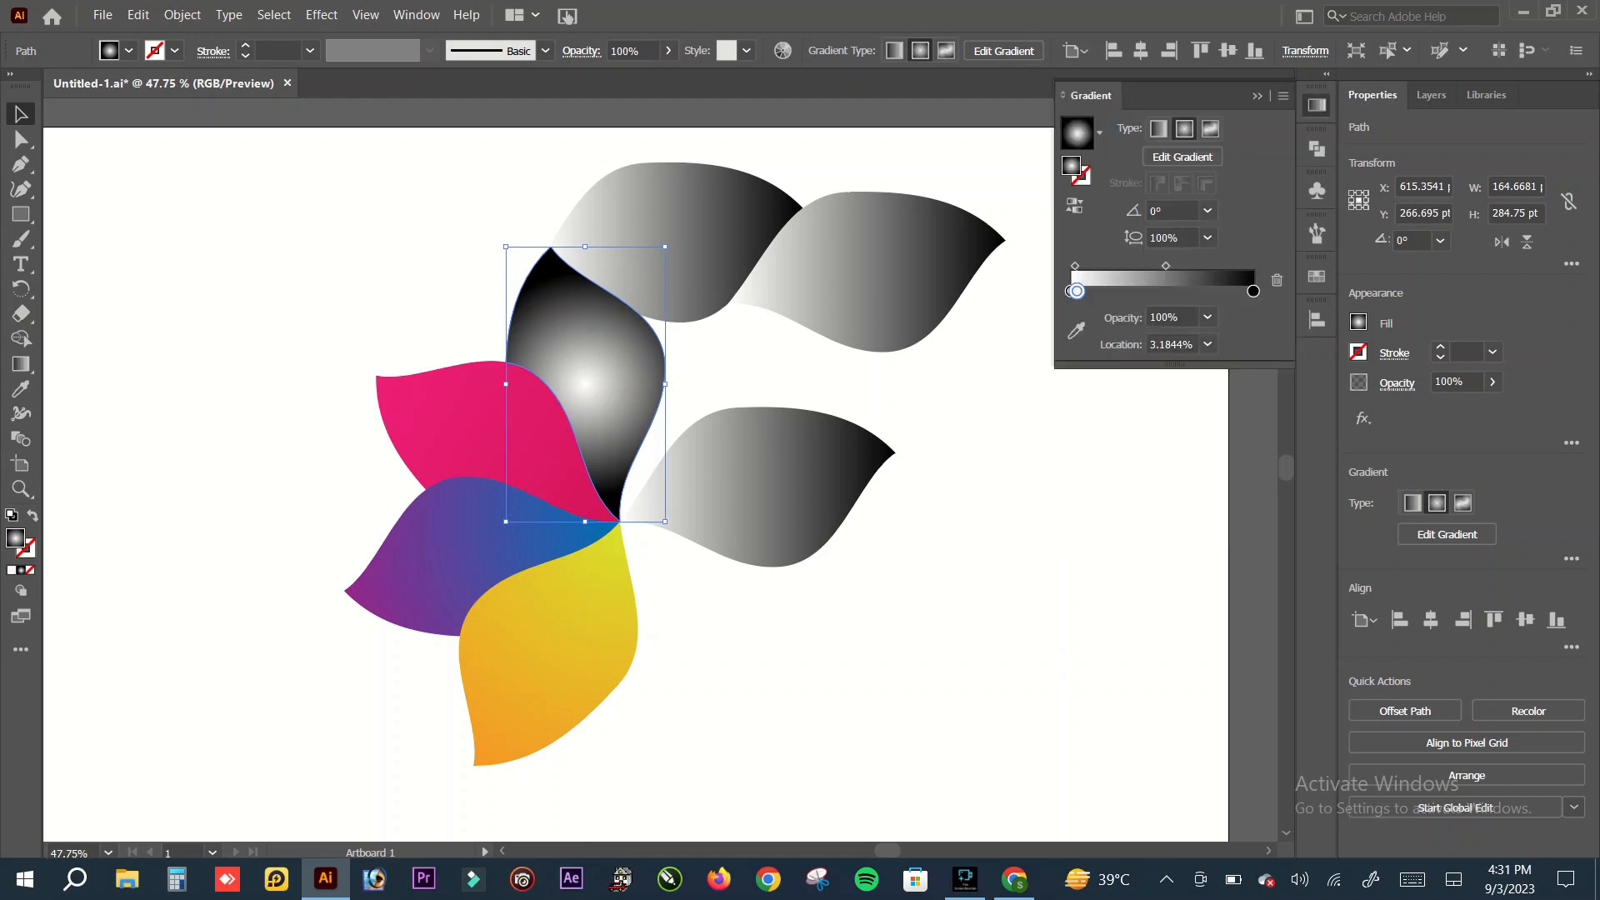
drag(1076, 291, 1075, 310)
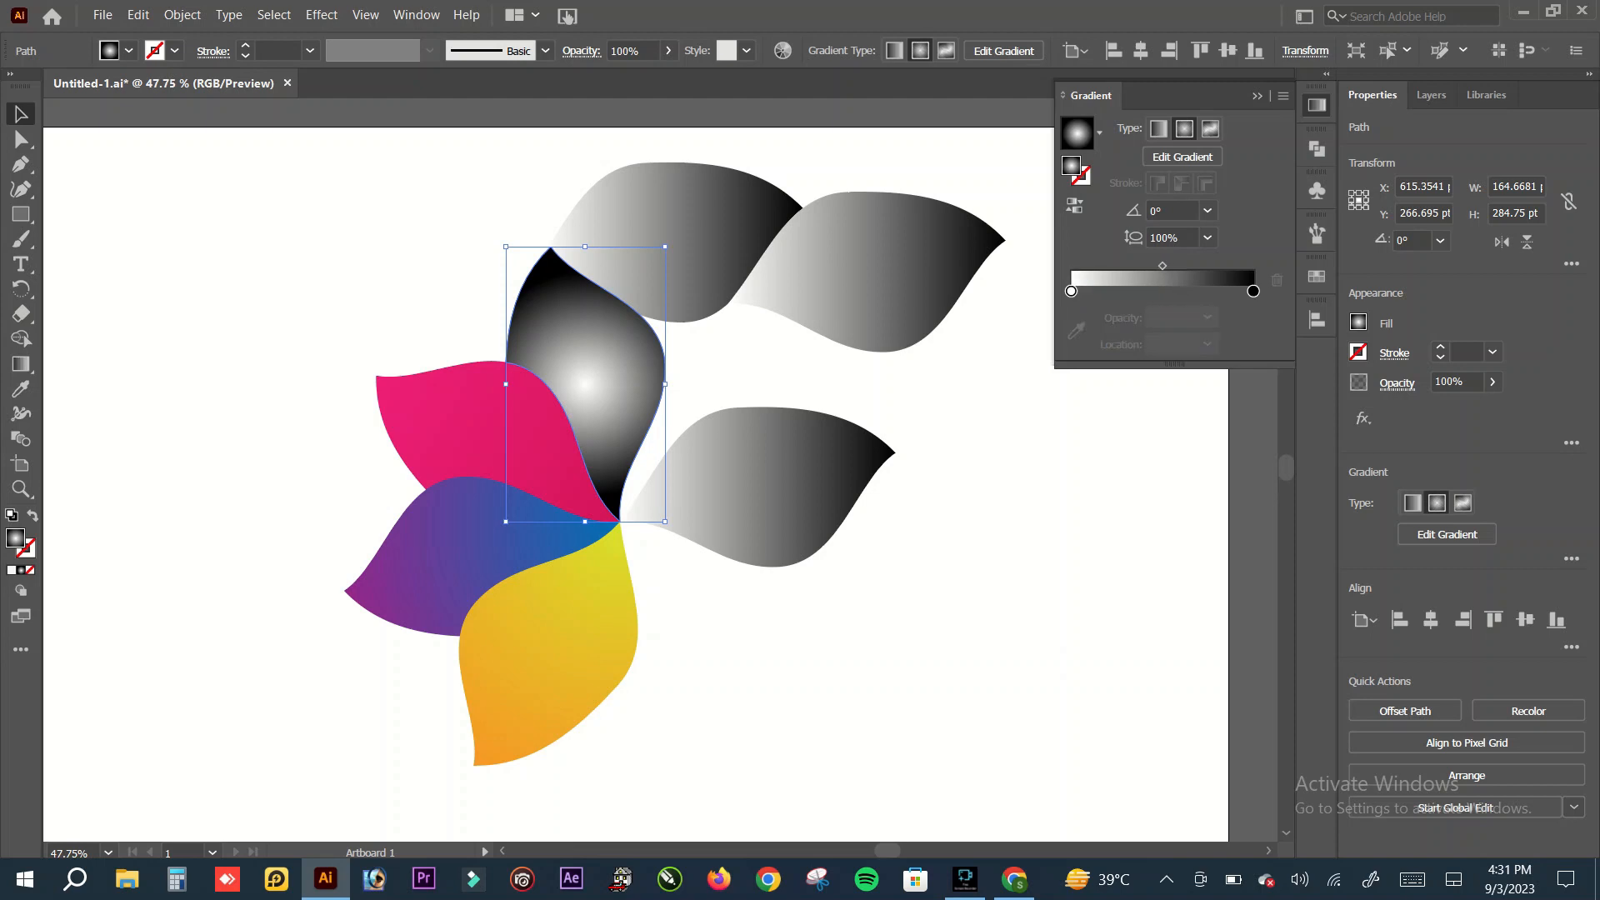
Step: Set the start stop of the upper petal's radial gradient to orange-red
click(1071, 291)
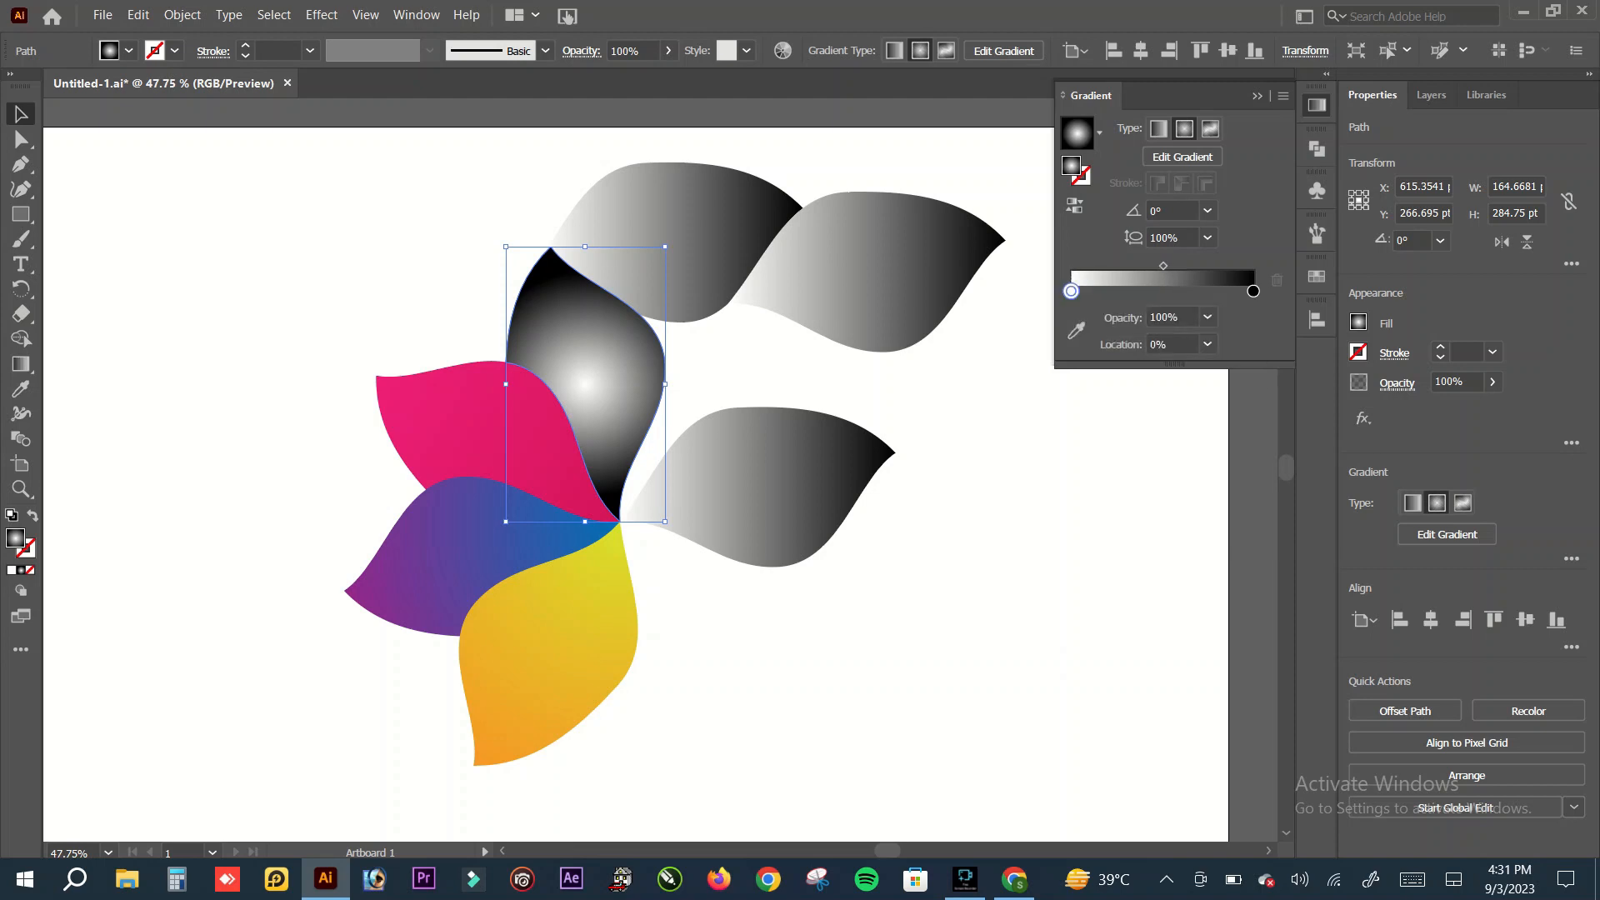
double_click(1071, 291)
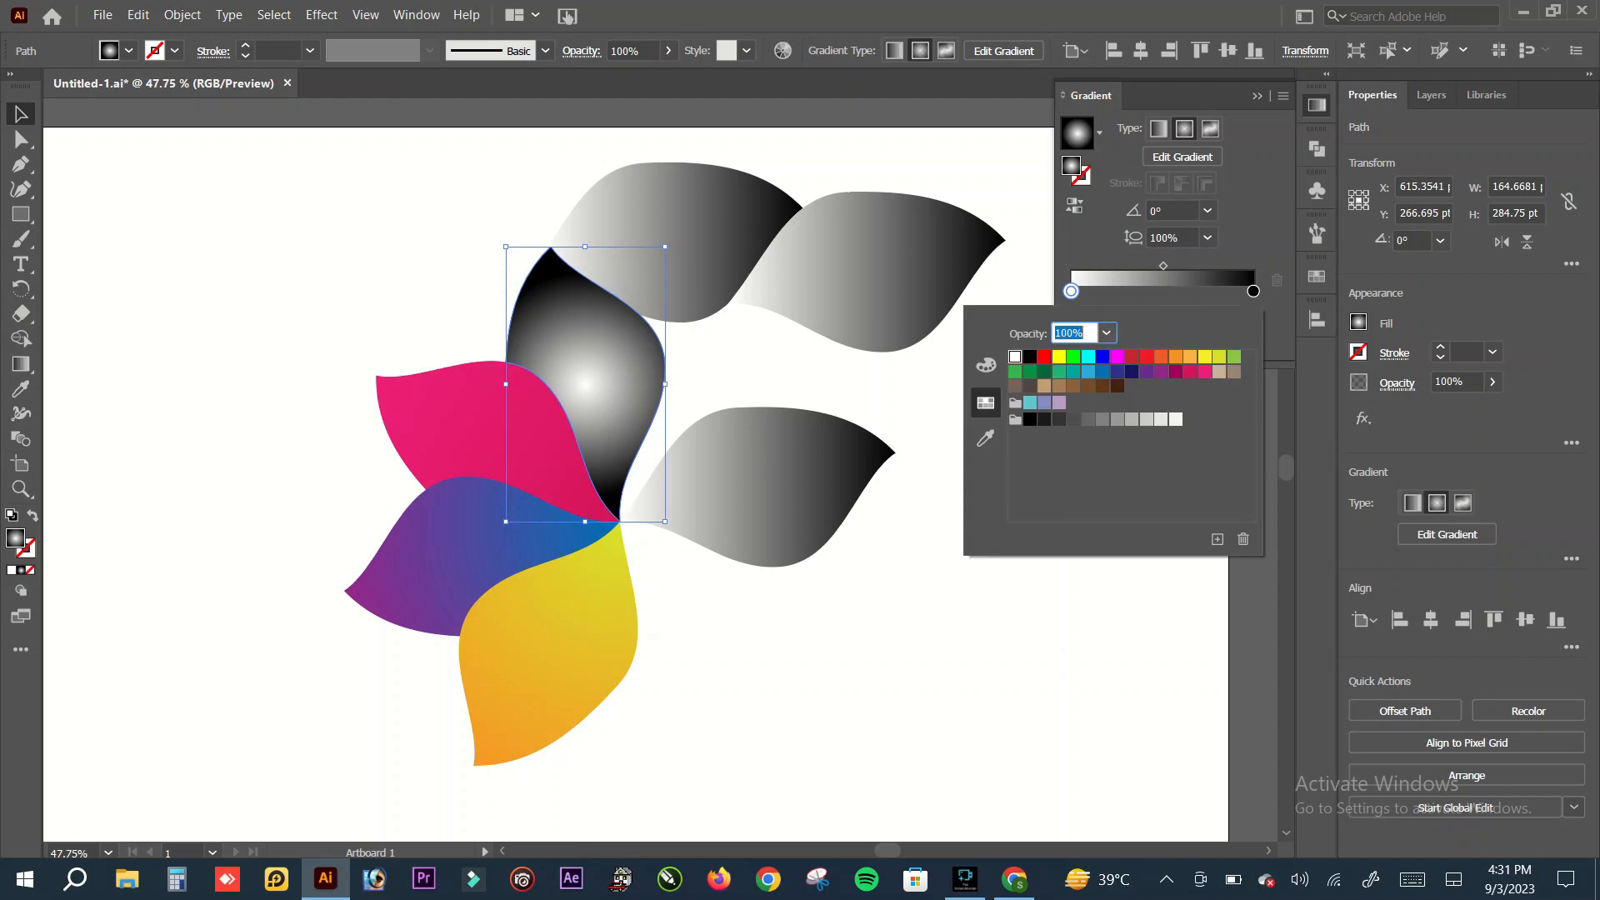
click(1161, 357)
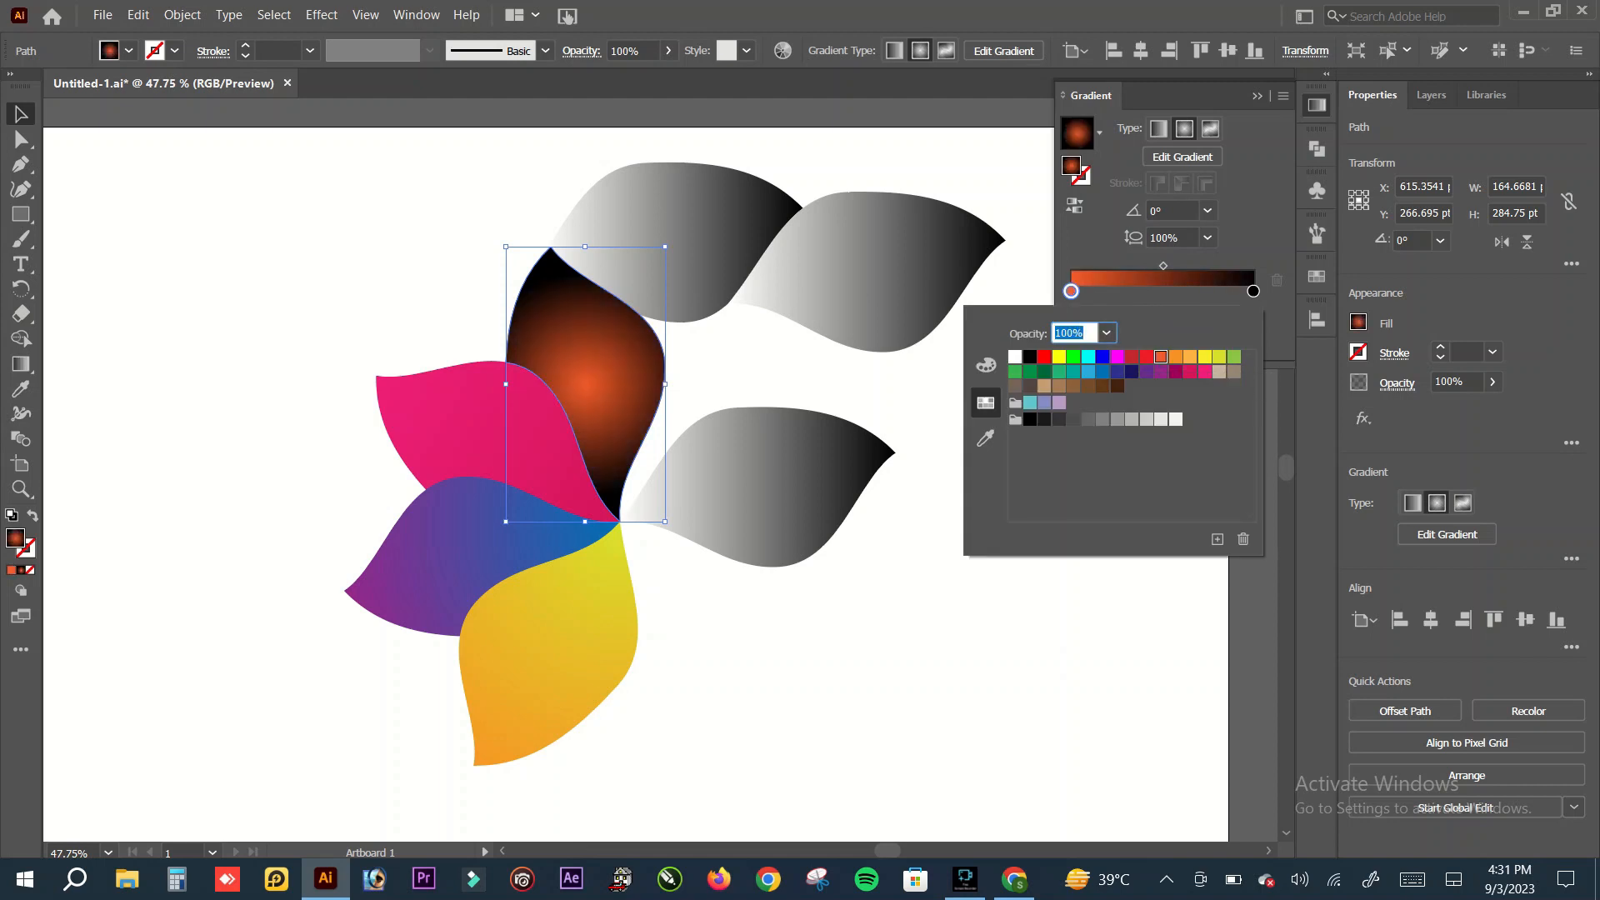
Step: Try red and several orange swatches on the upper petal's gradient end stop and settle on light orange
click(1252, 291)
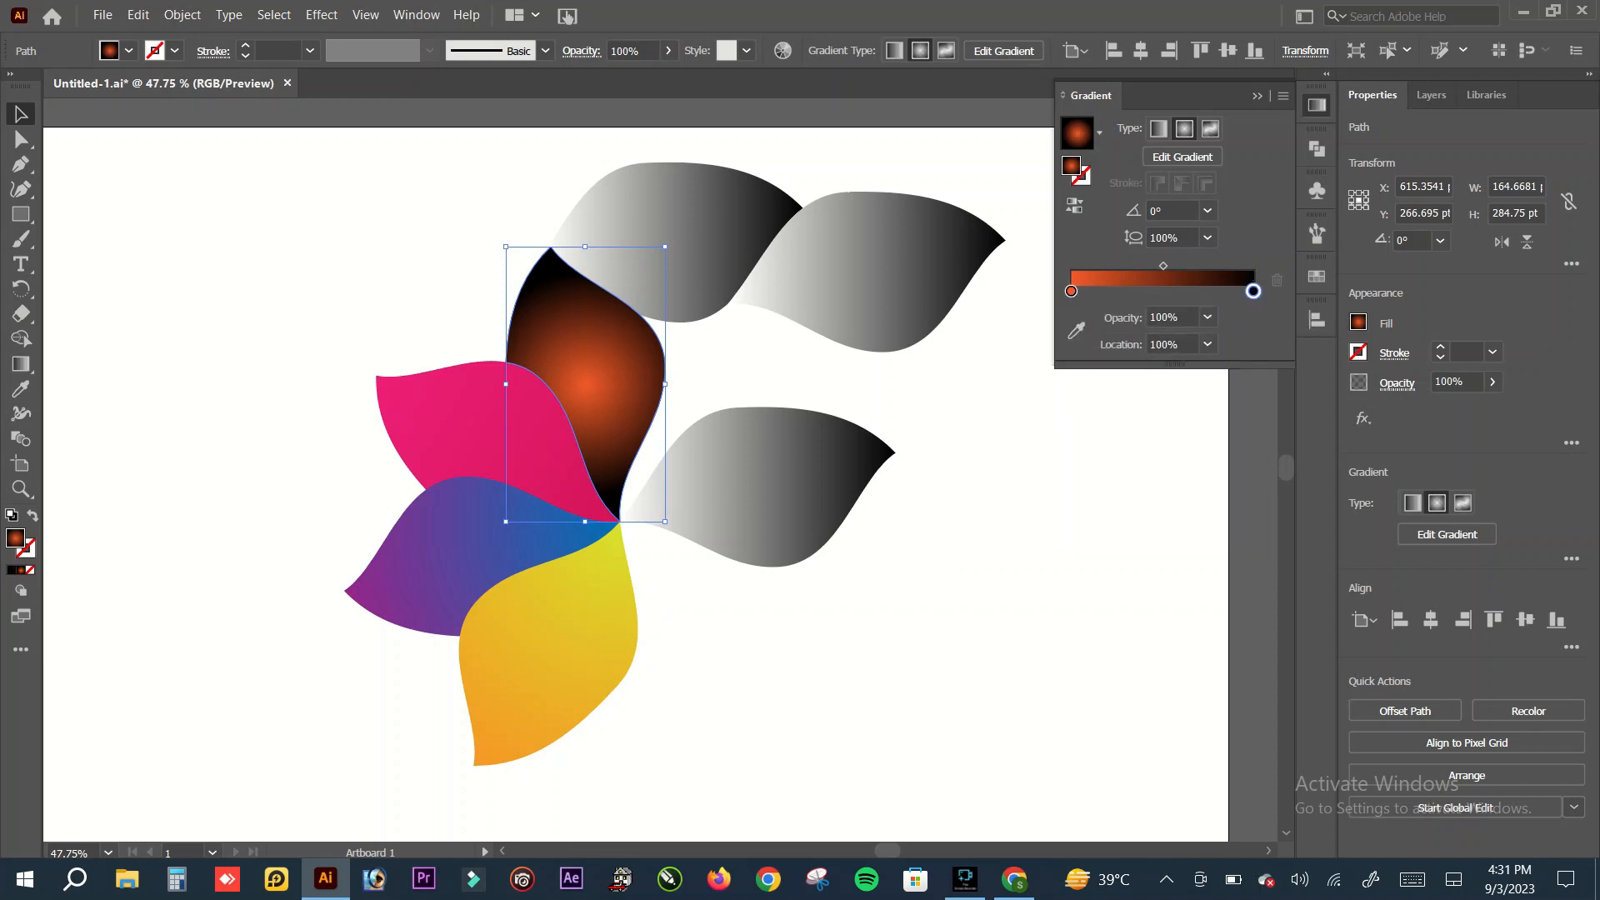
double_click(1253, 290)
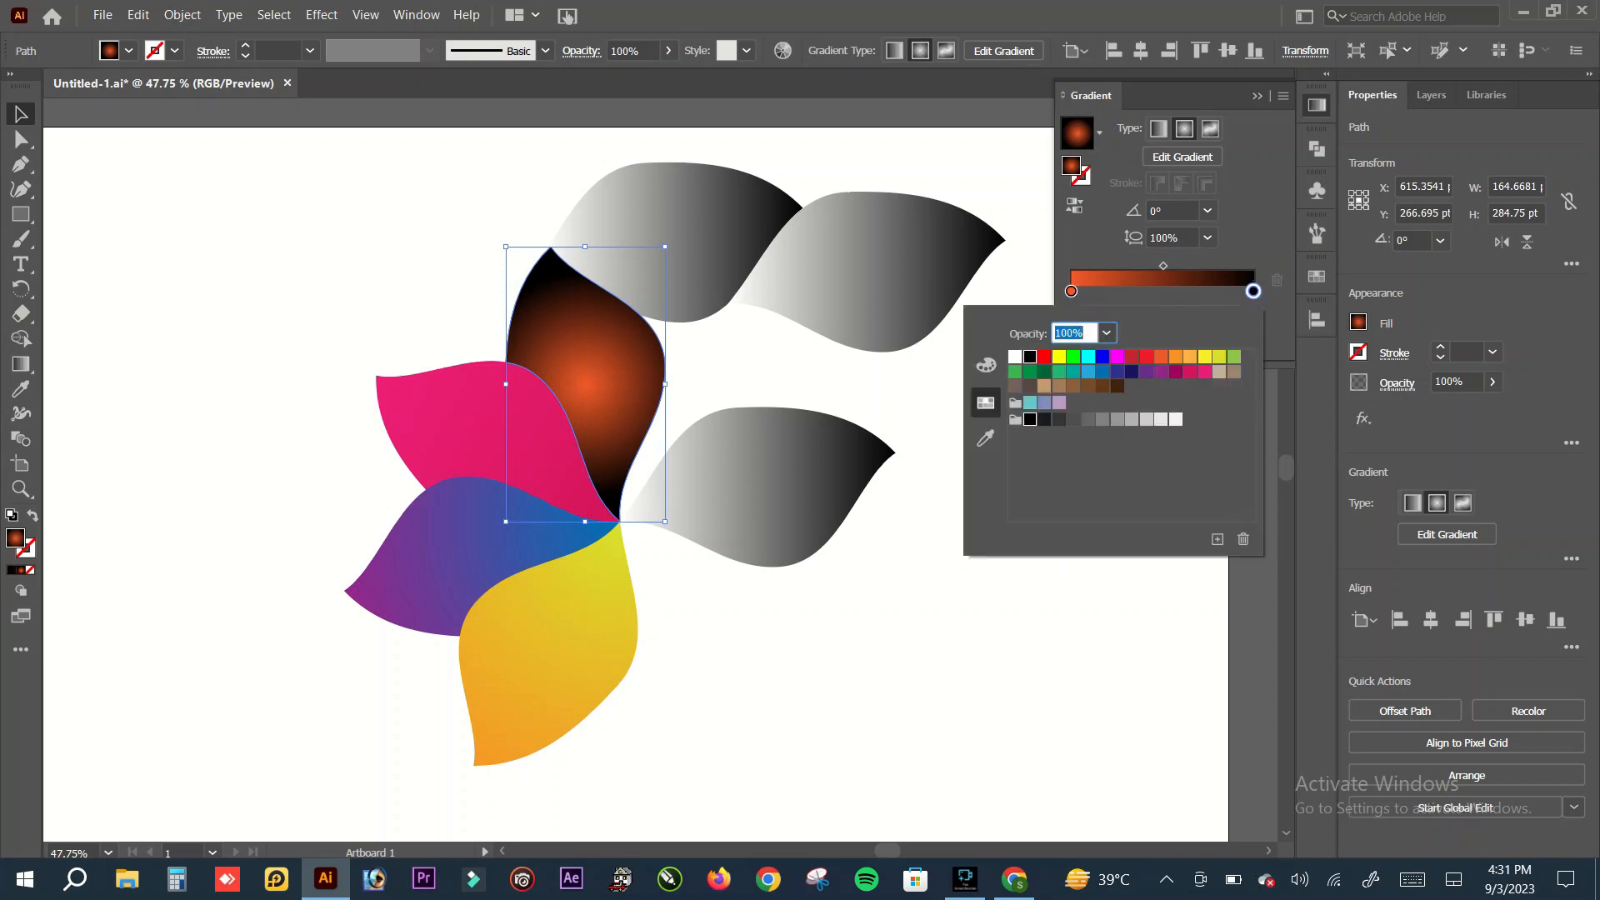
click(1132, 357)
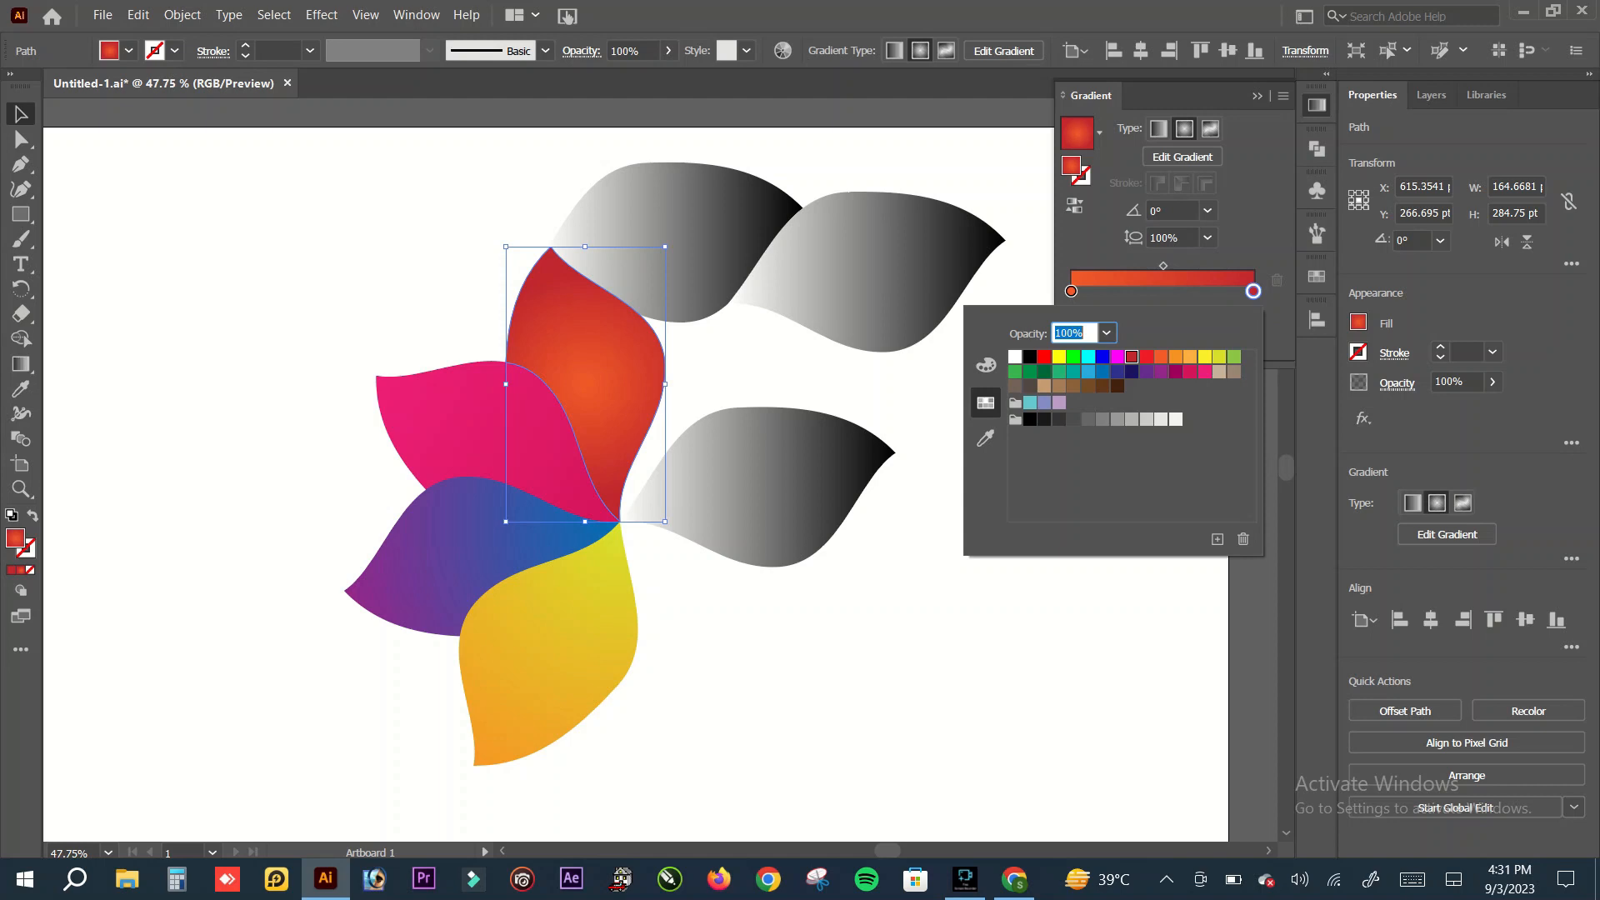
click(1190, 357)
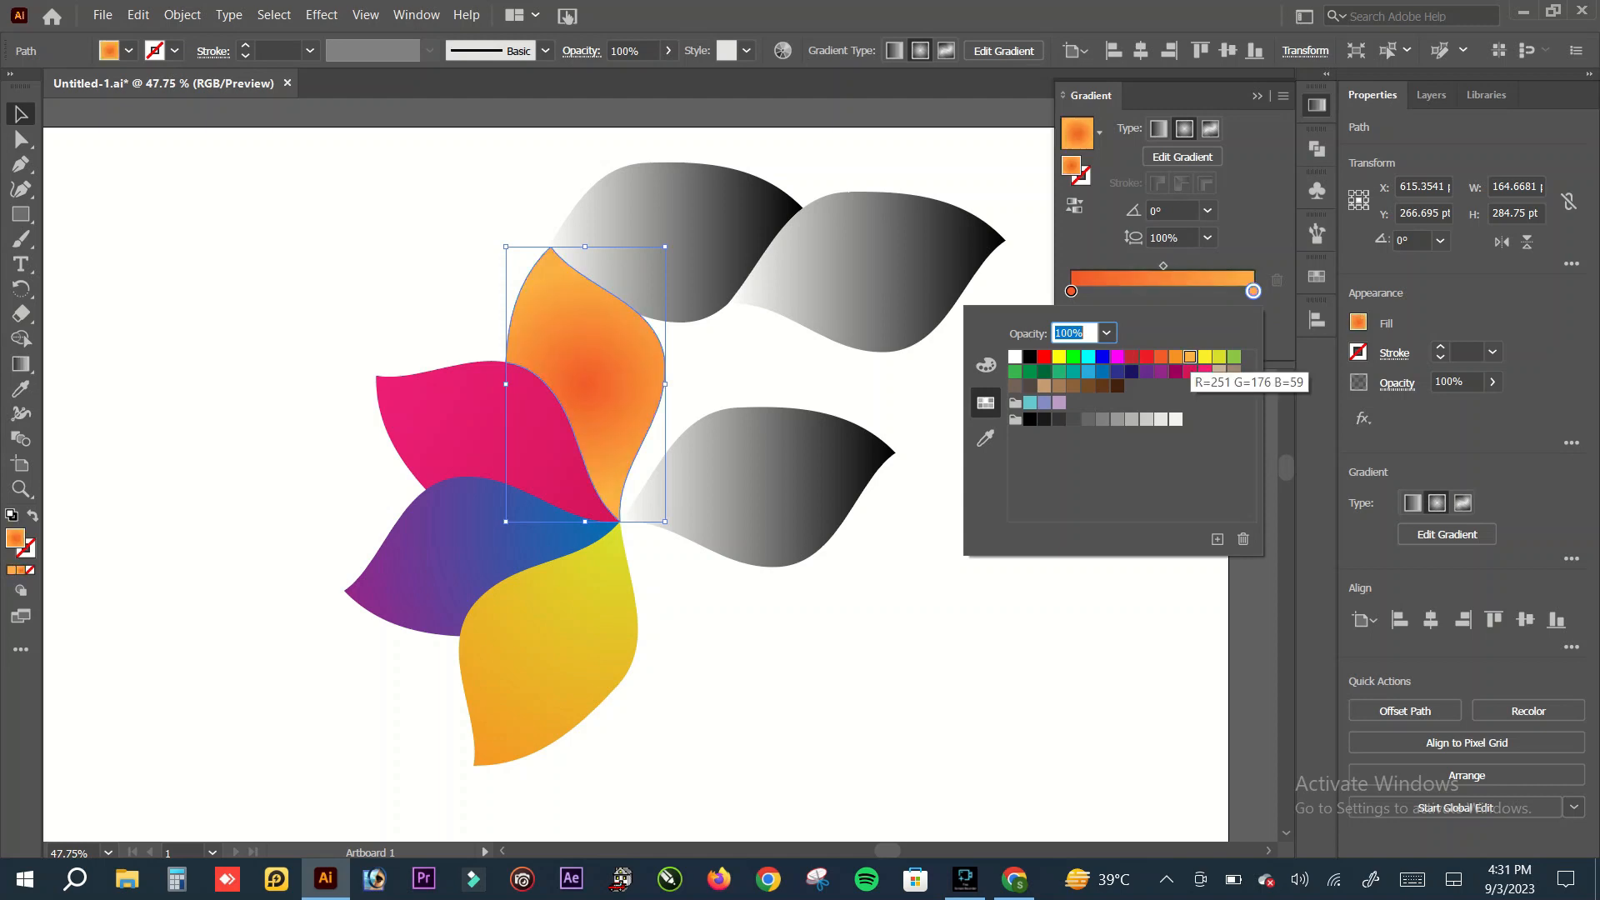
click(1175, 356)
click(1161, 357)
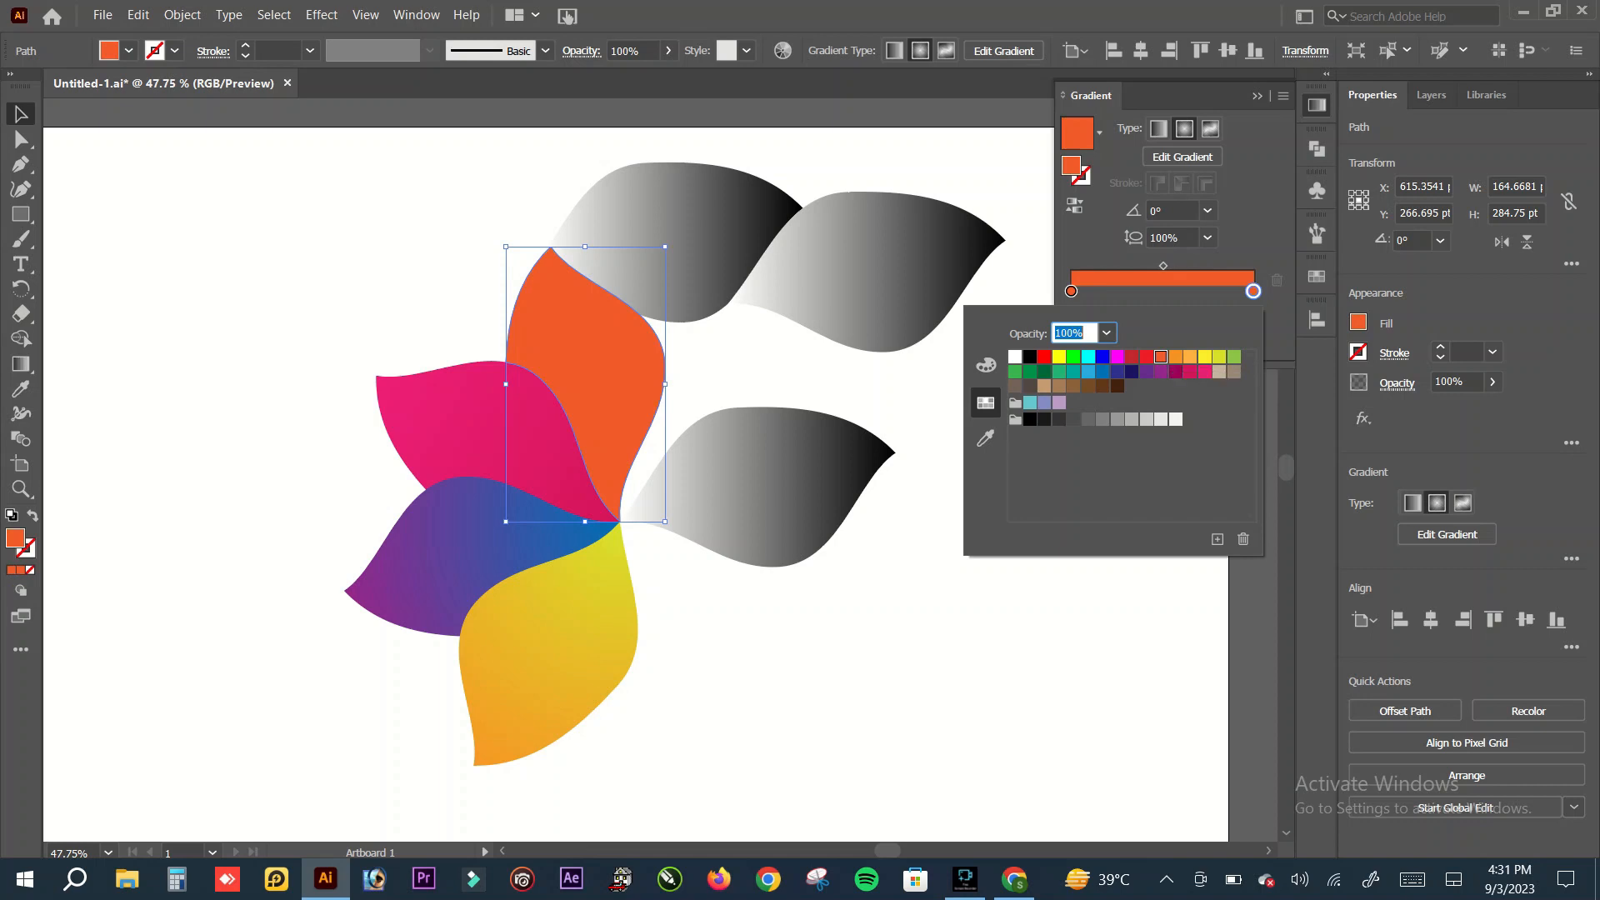
click(1175, 356)
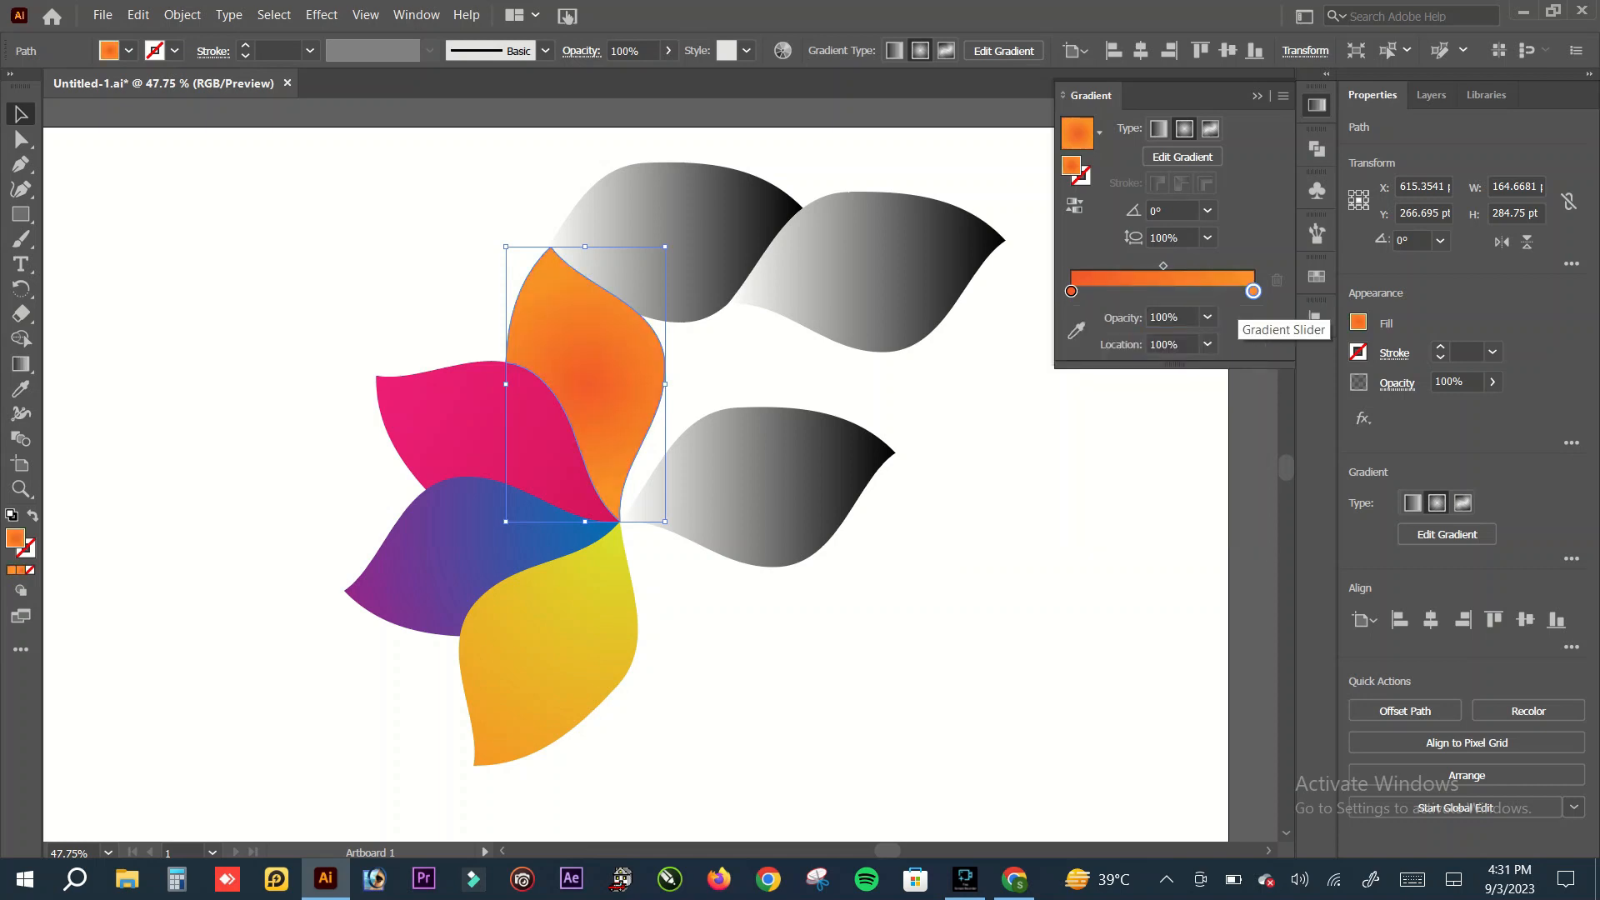
Step: Move the midpoint of the orange petal's radial gradient to about 39% and deselect the petal
drag(1163, 266, 1143, 266)
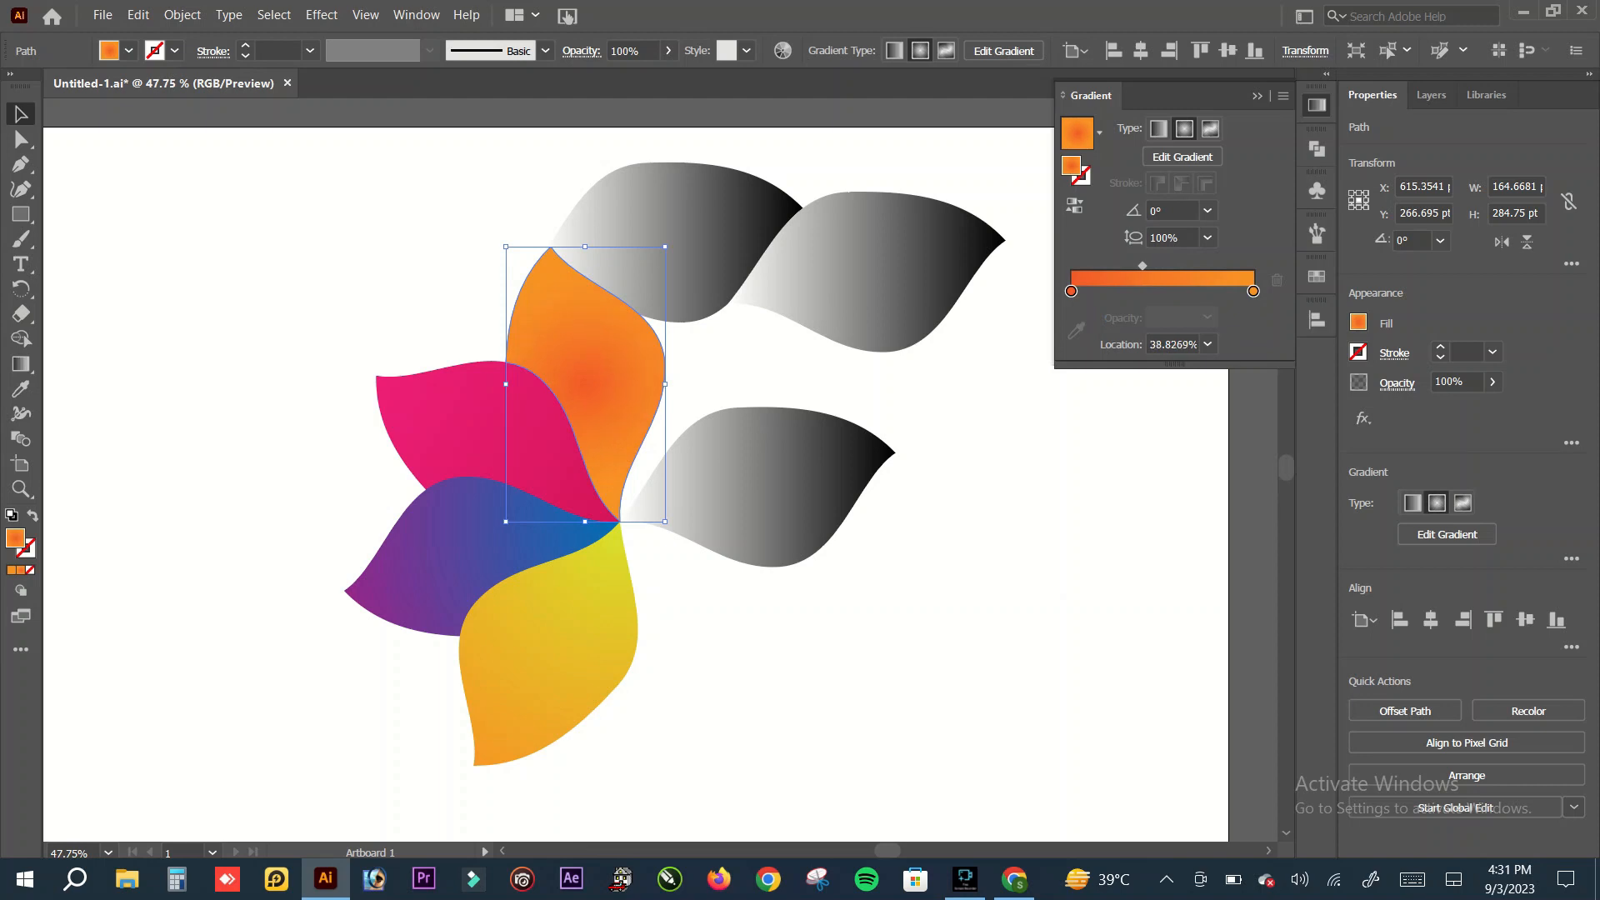
click(1258, 96)
click(1083, 400)
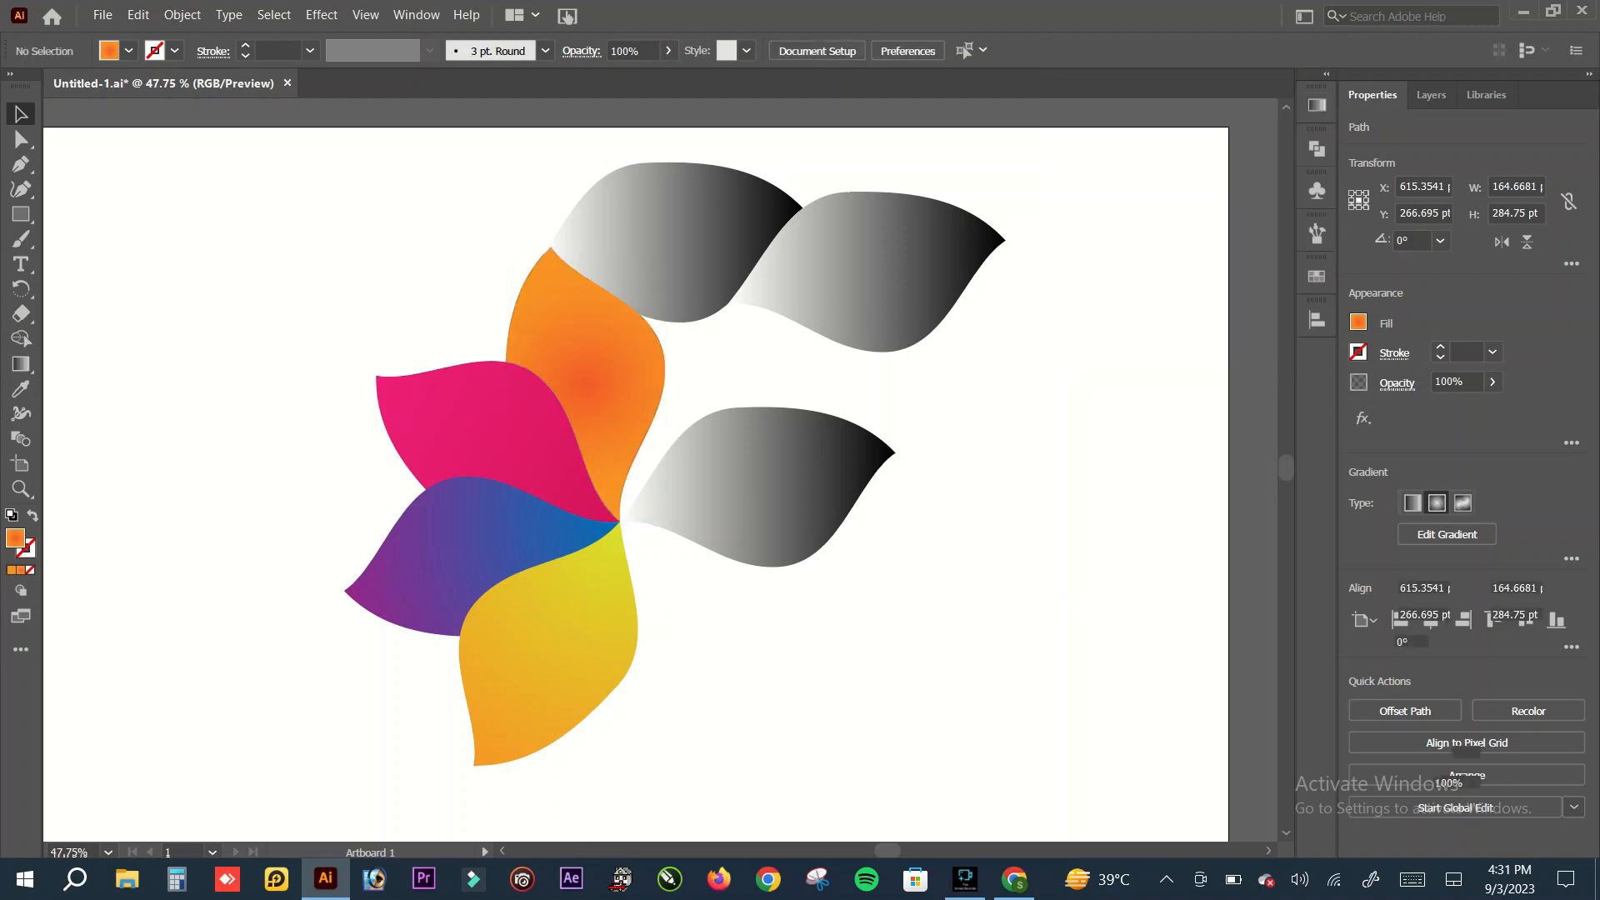
Step: Redraw the orange petal's radial gradient from the flower's centre to just beyond the petal's upper tip and deselect it
click(588, 384)
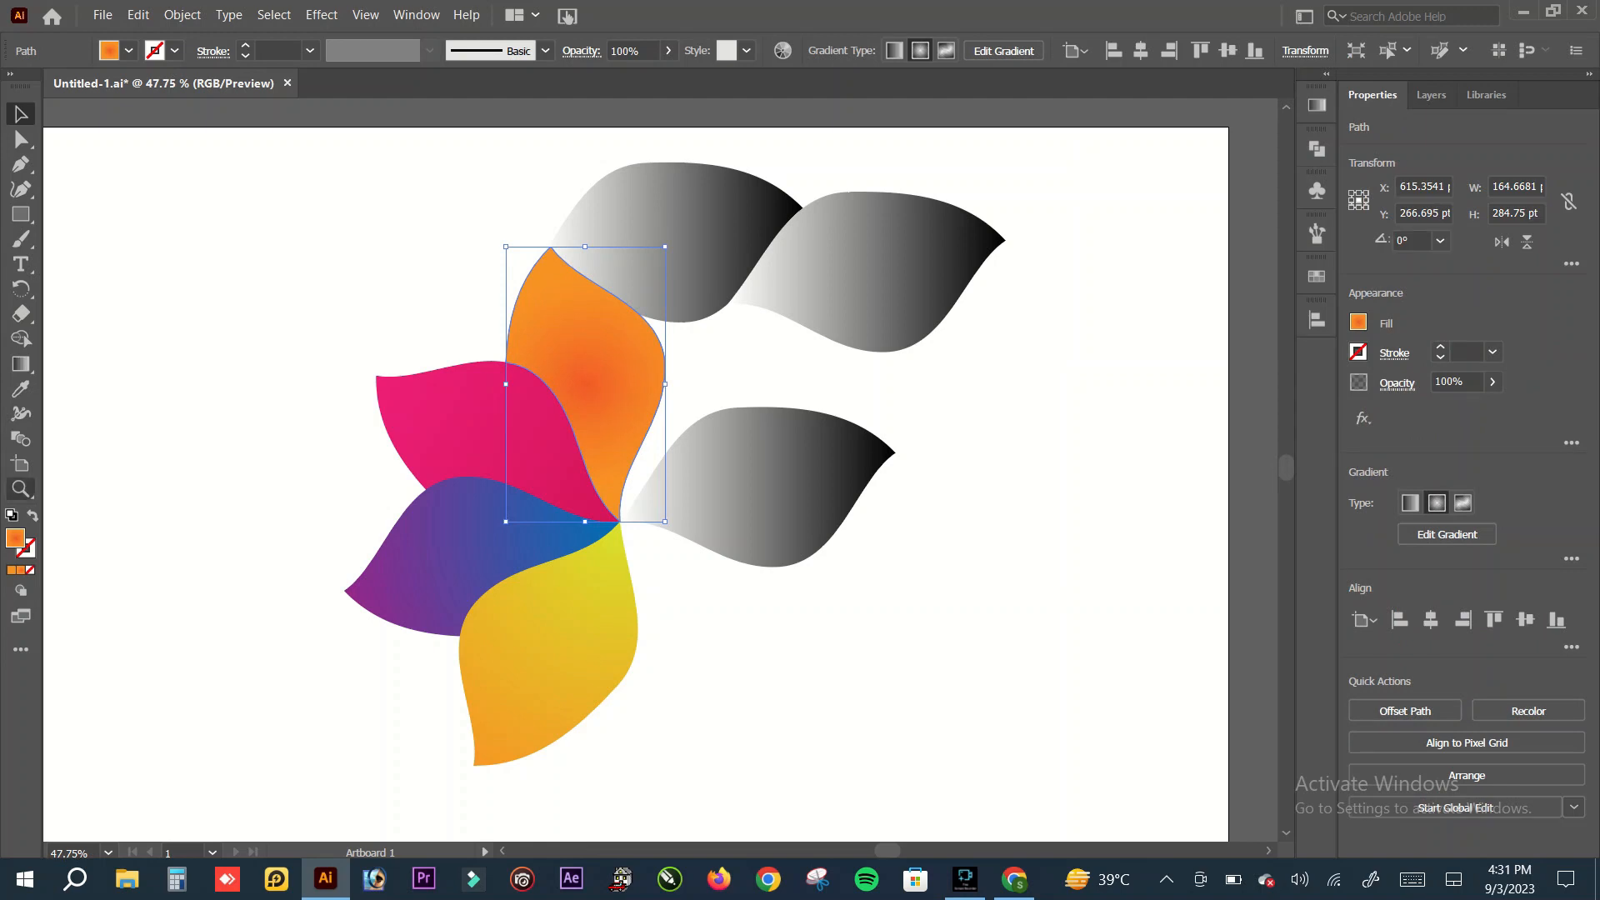
click(21, 364)
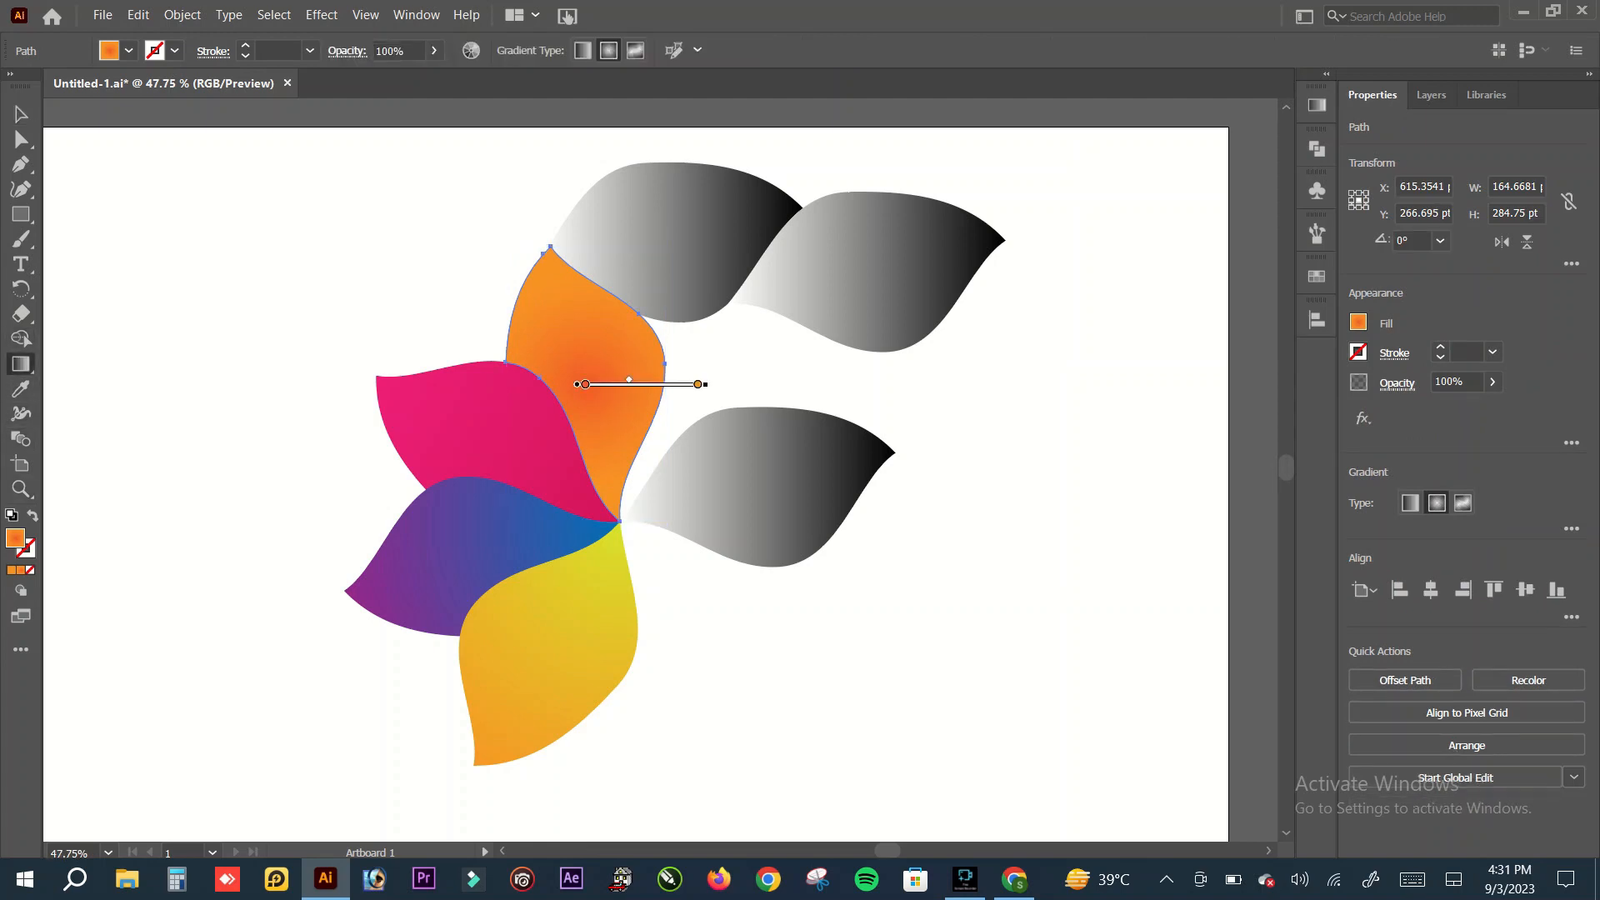
drag(620, 520, 548, 232)
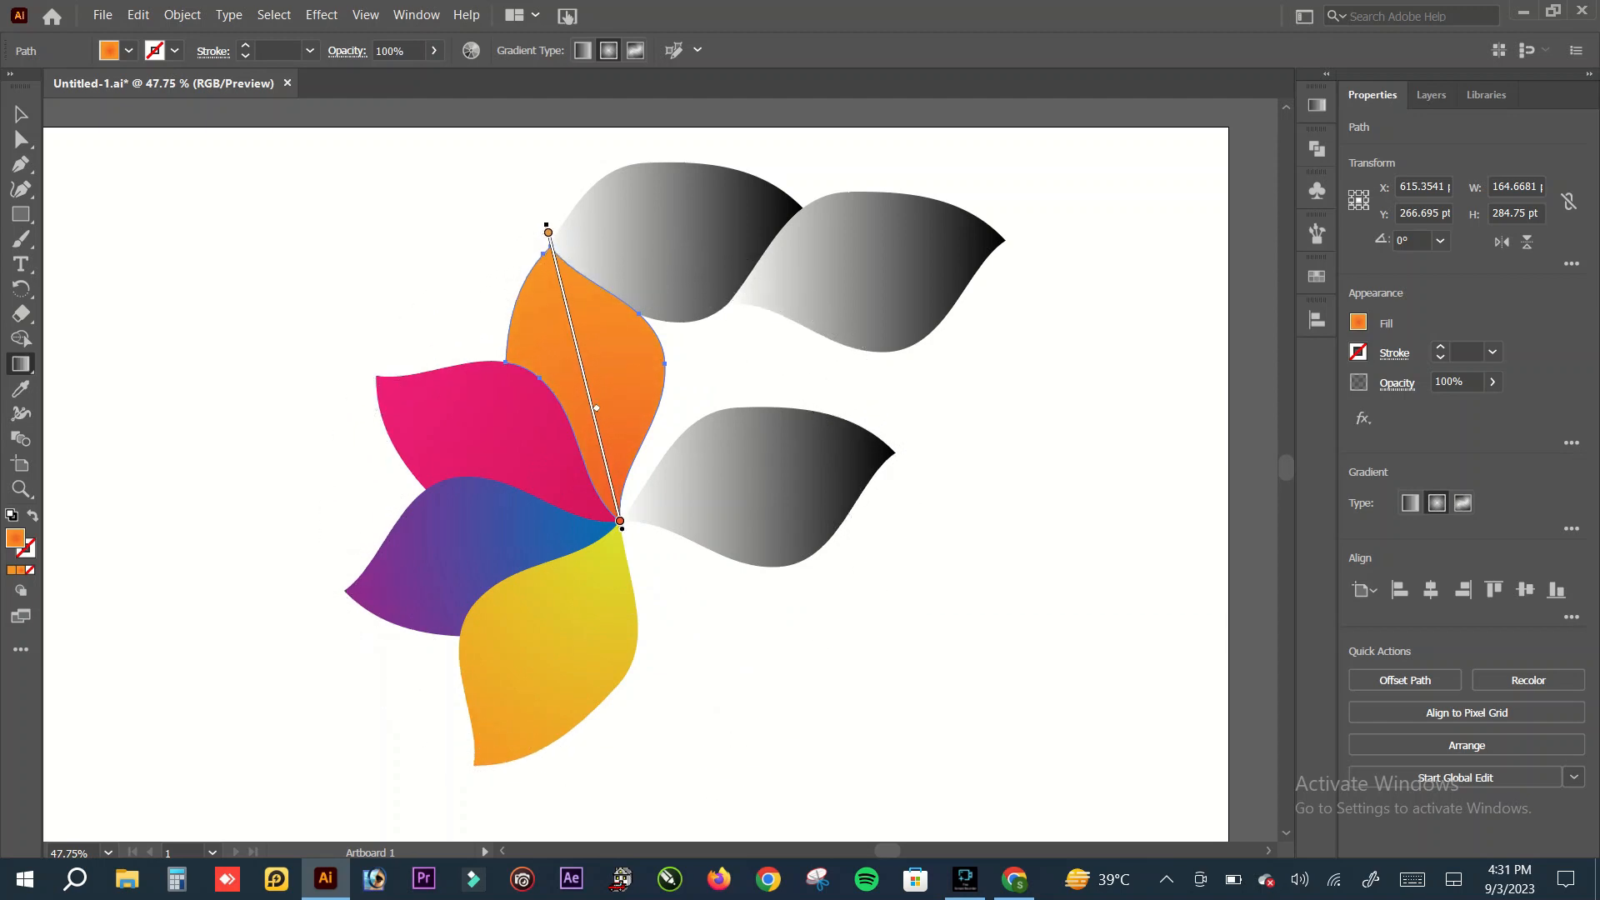
click(21, 113)
key(ctrl+shift+a)
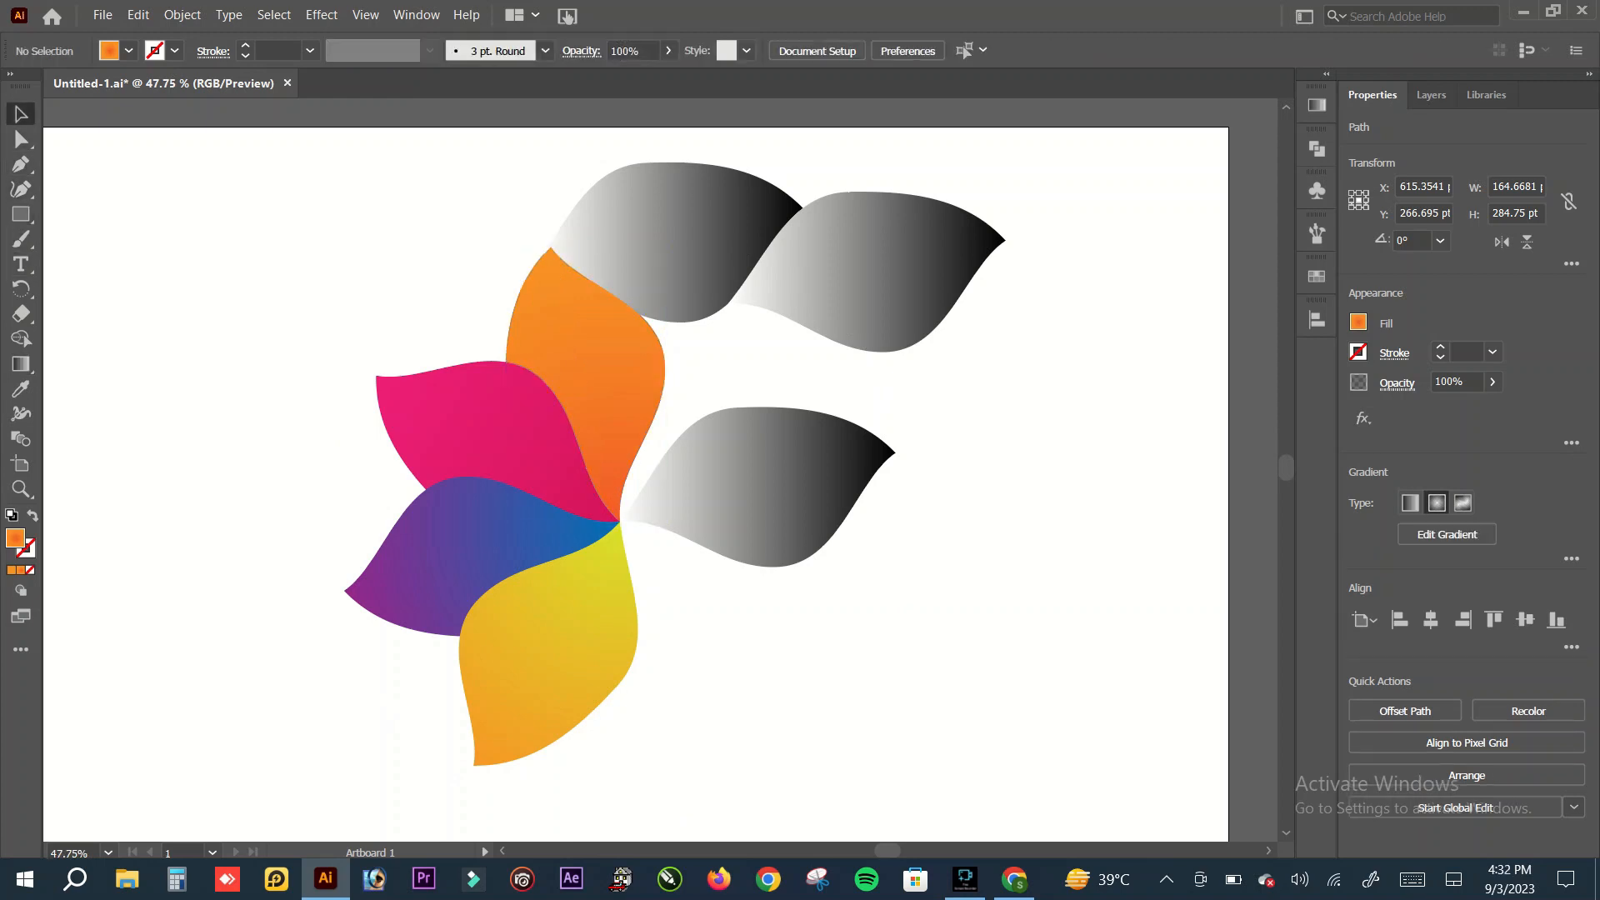
Step: Set the start stop of the linear gradient on the grey petal right of the flower's centre to yellow
click(757, 491)
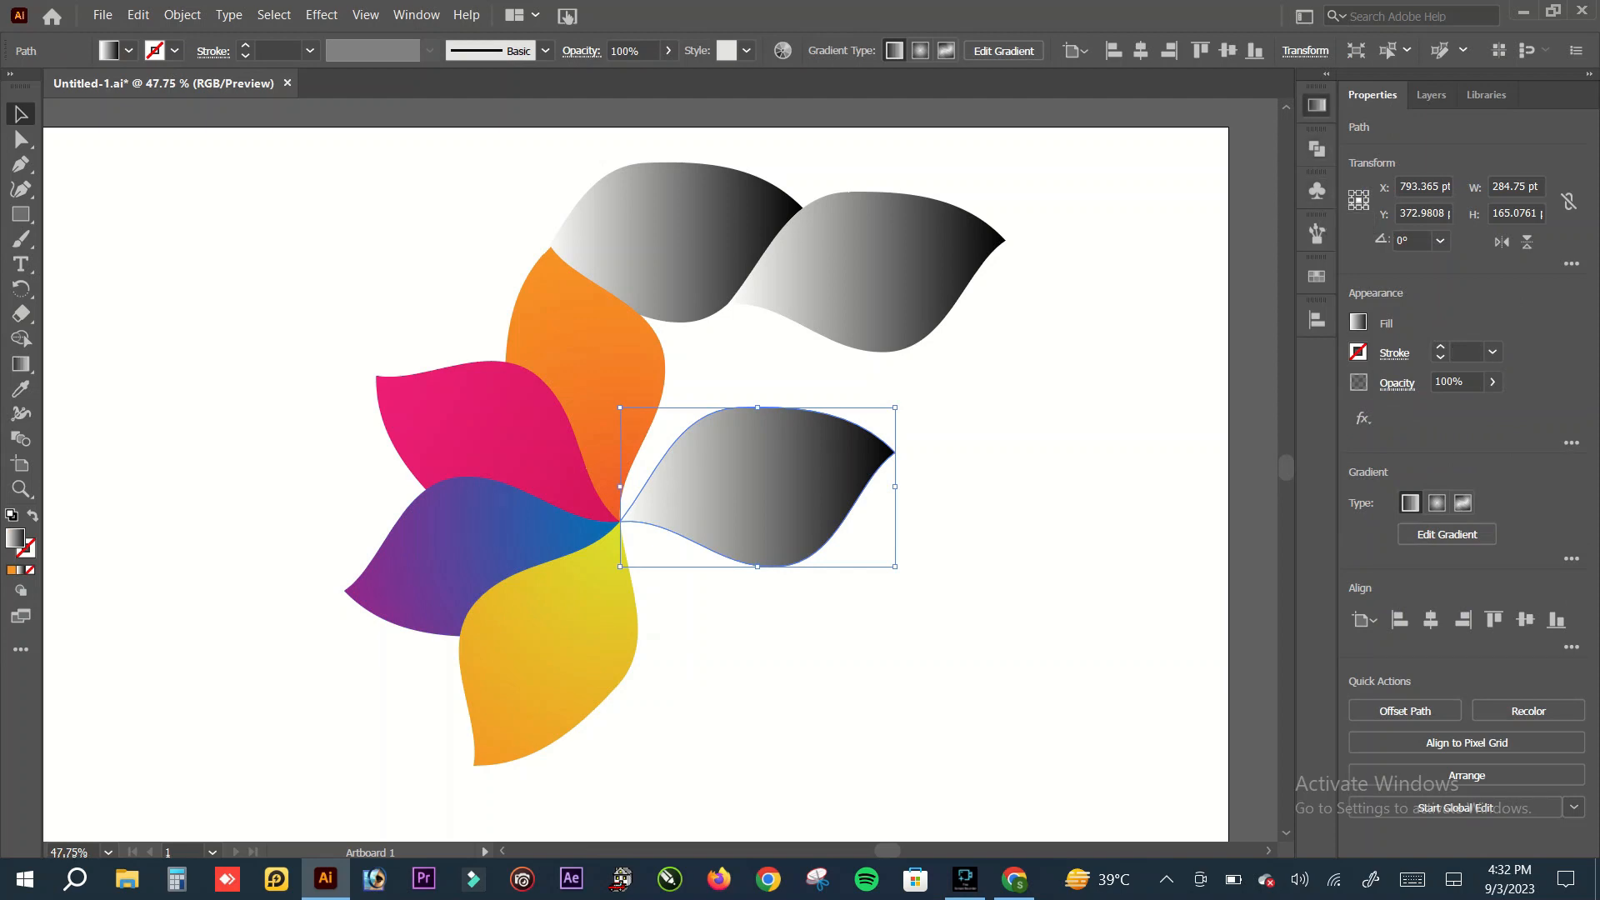
click(1316, 104)
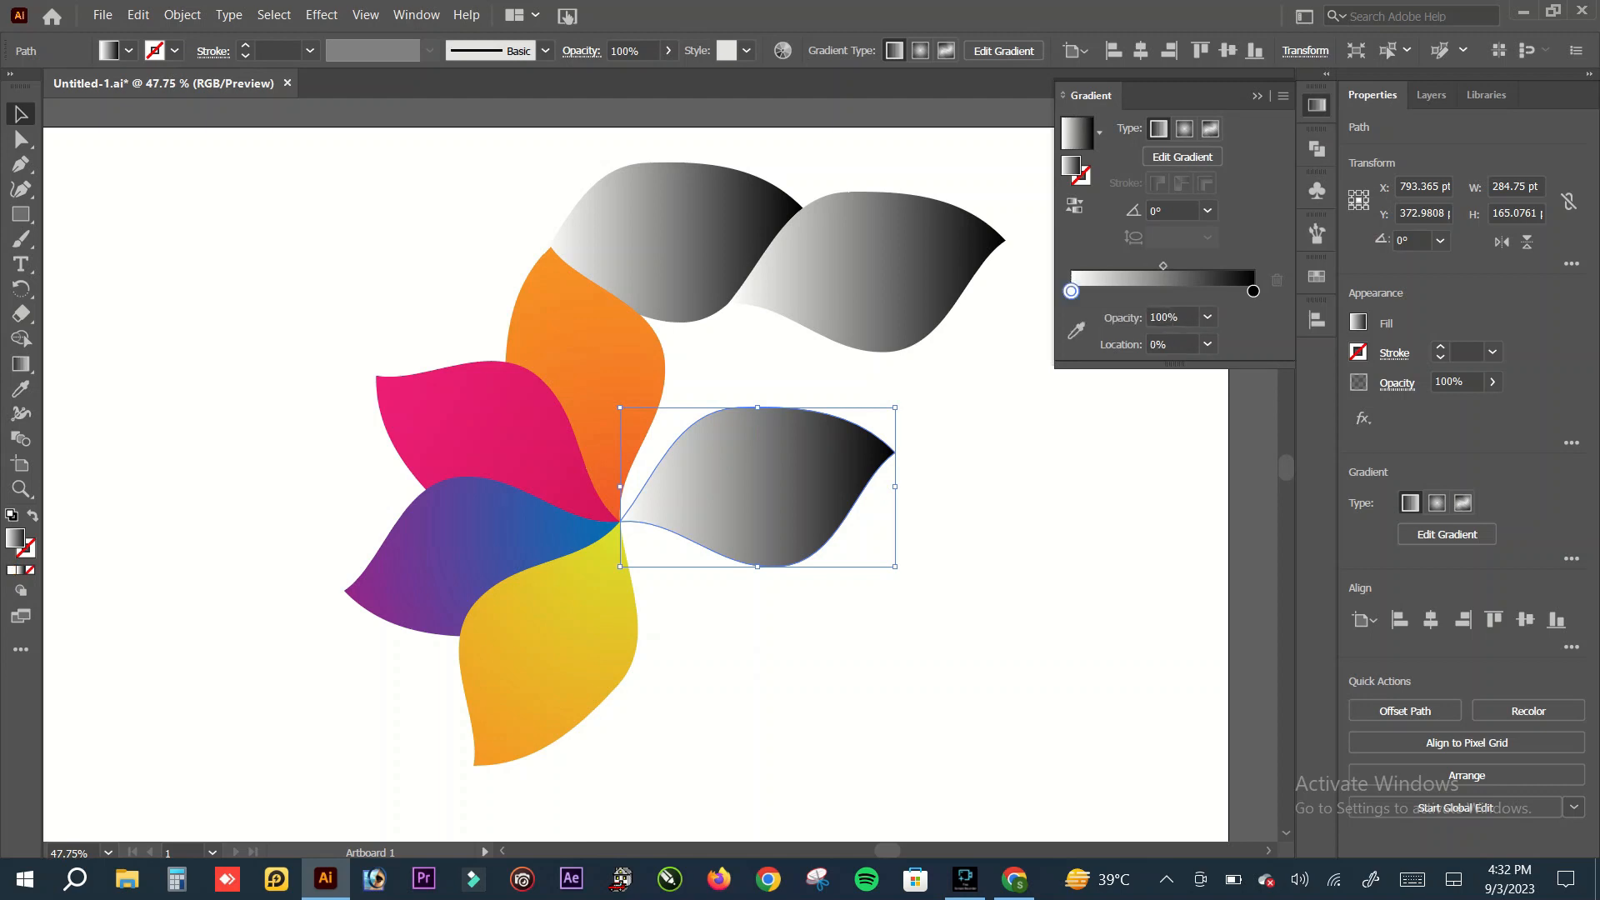
double_click(1071, 290)
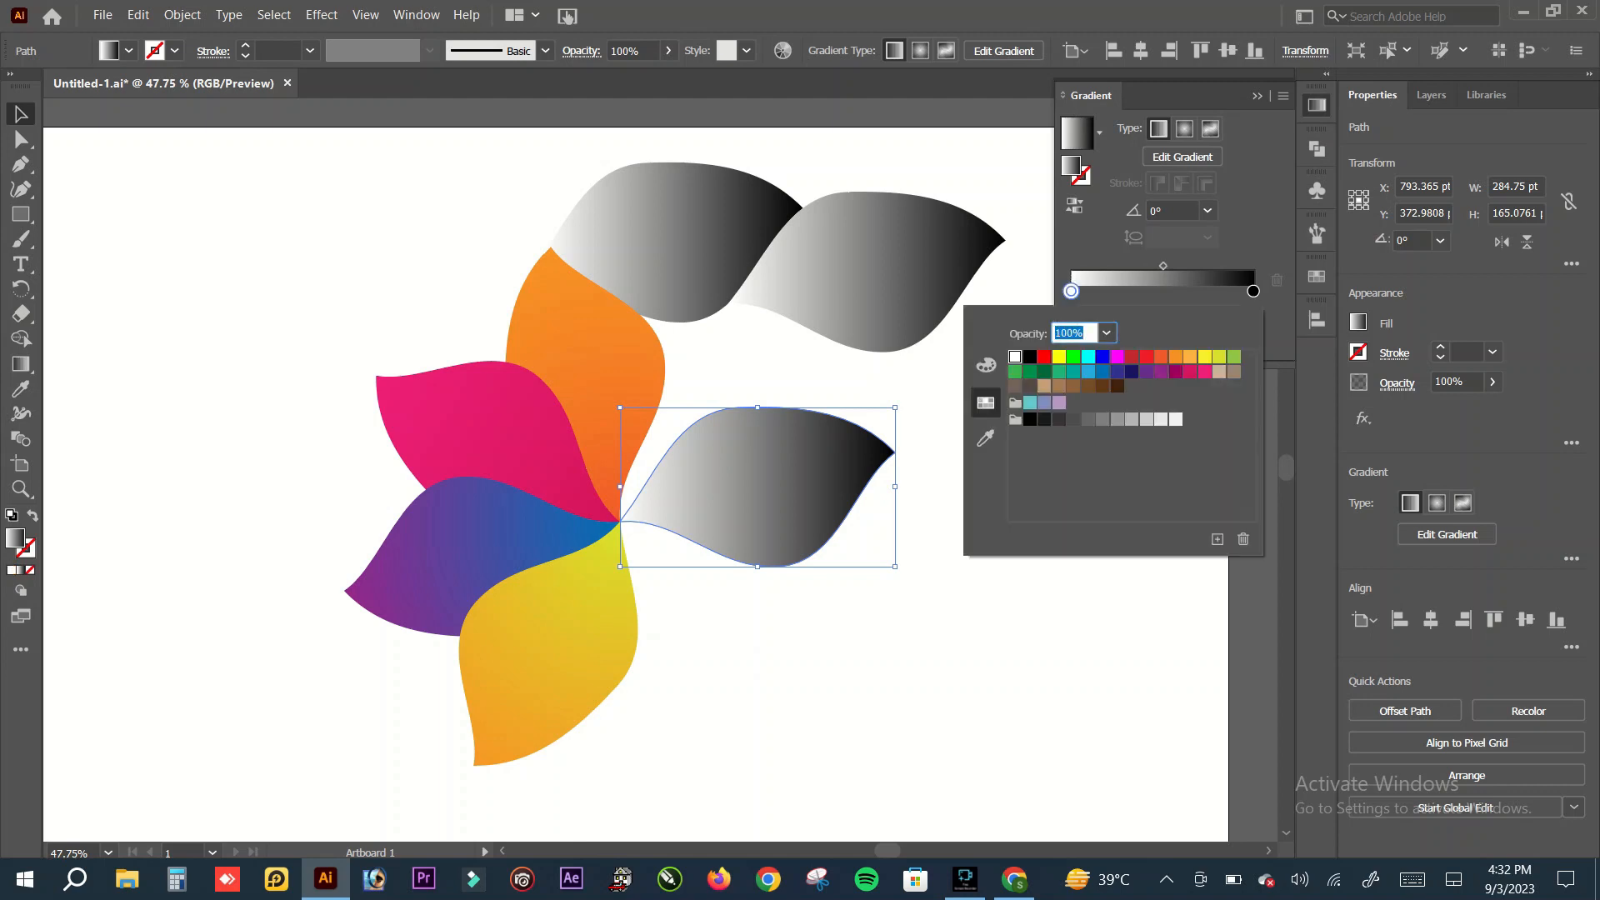
click(1206, 357)
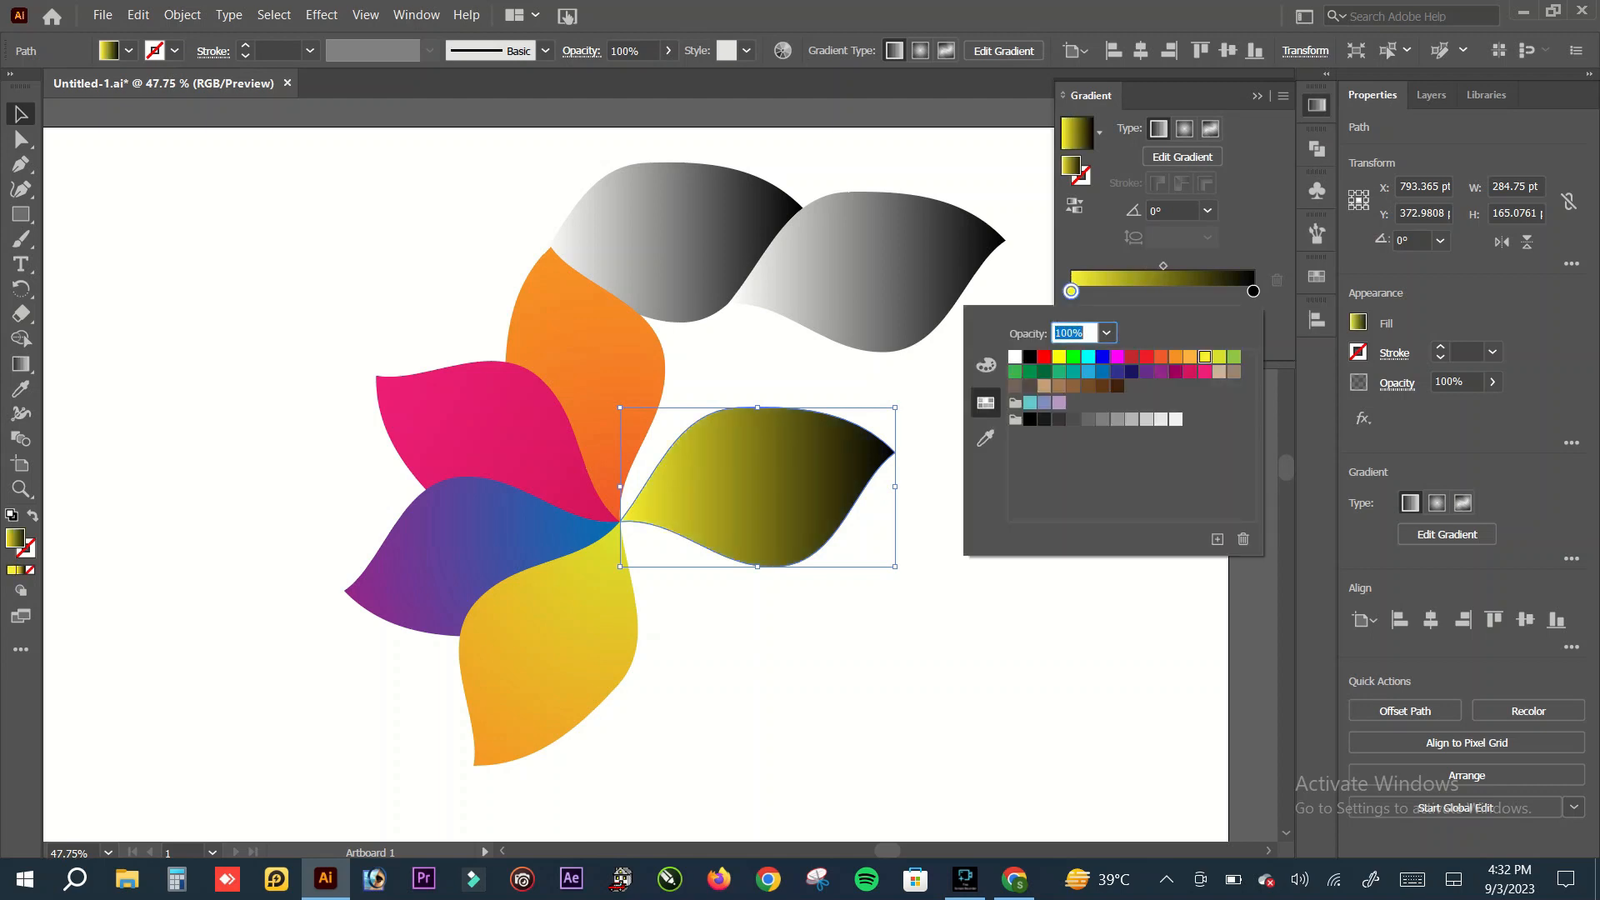
key(Escape)
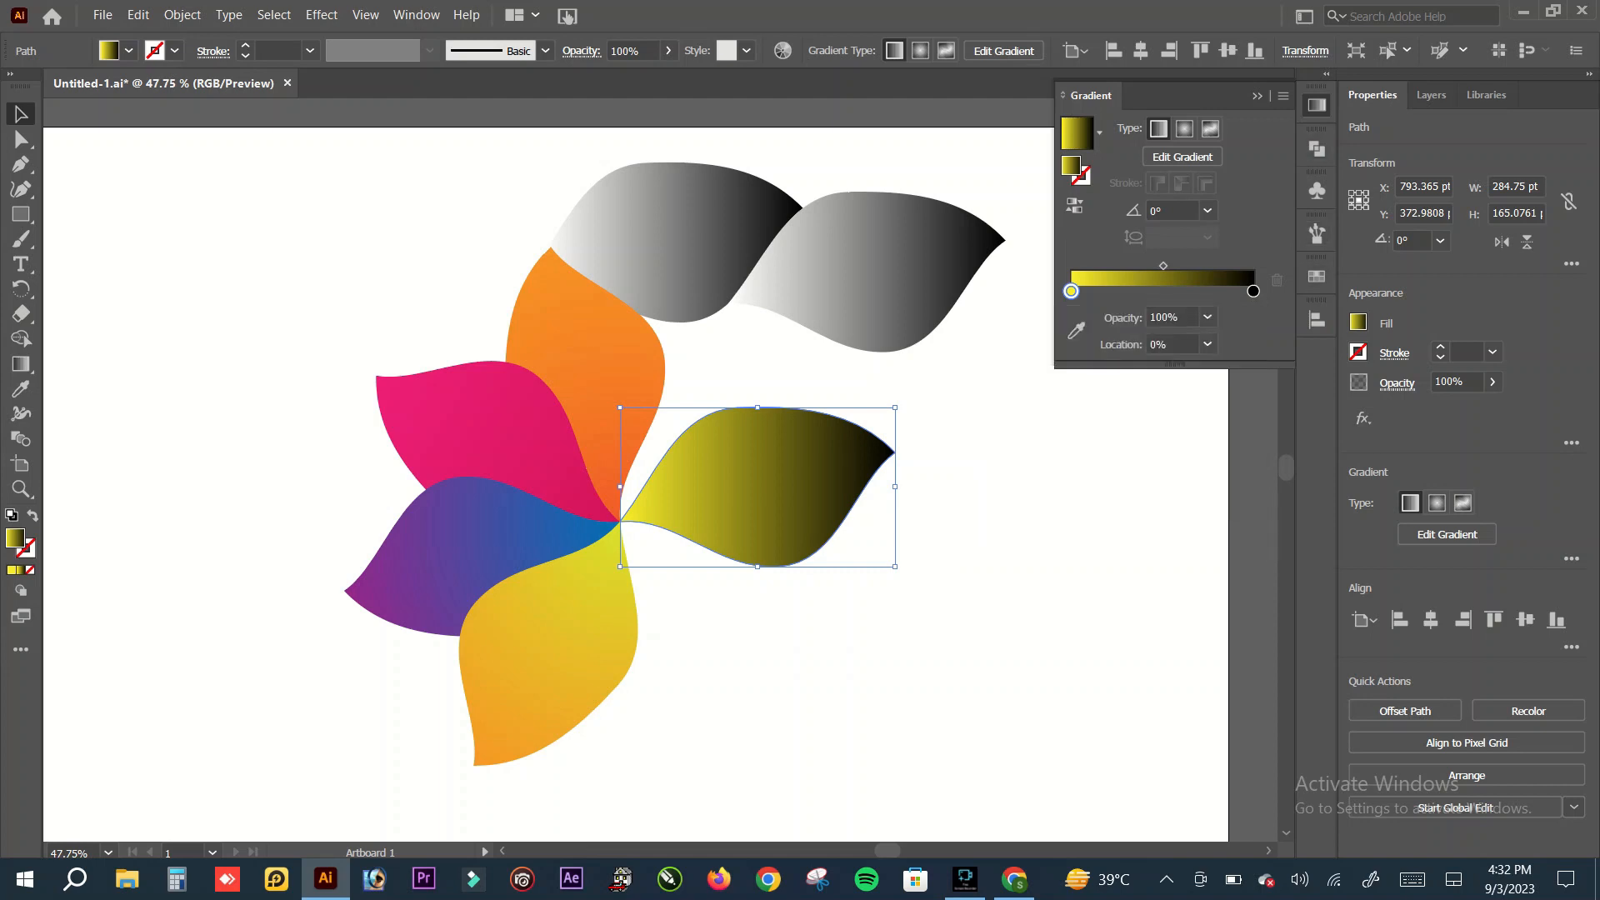
Step: Set the end stop of the right petal's gradient to yellow-green (R=217 G=224 B=33) and make the gradient radial
click(1253, 291)
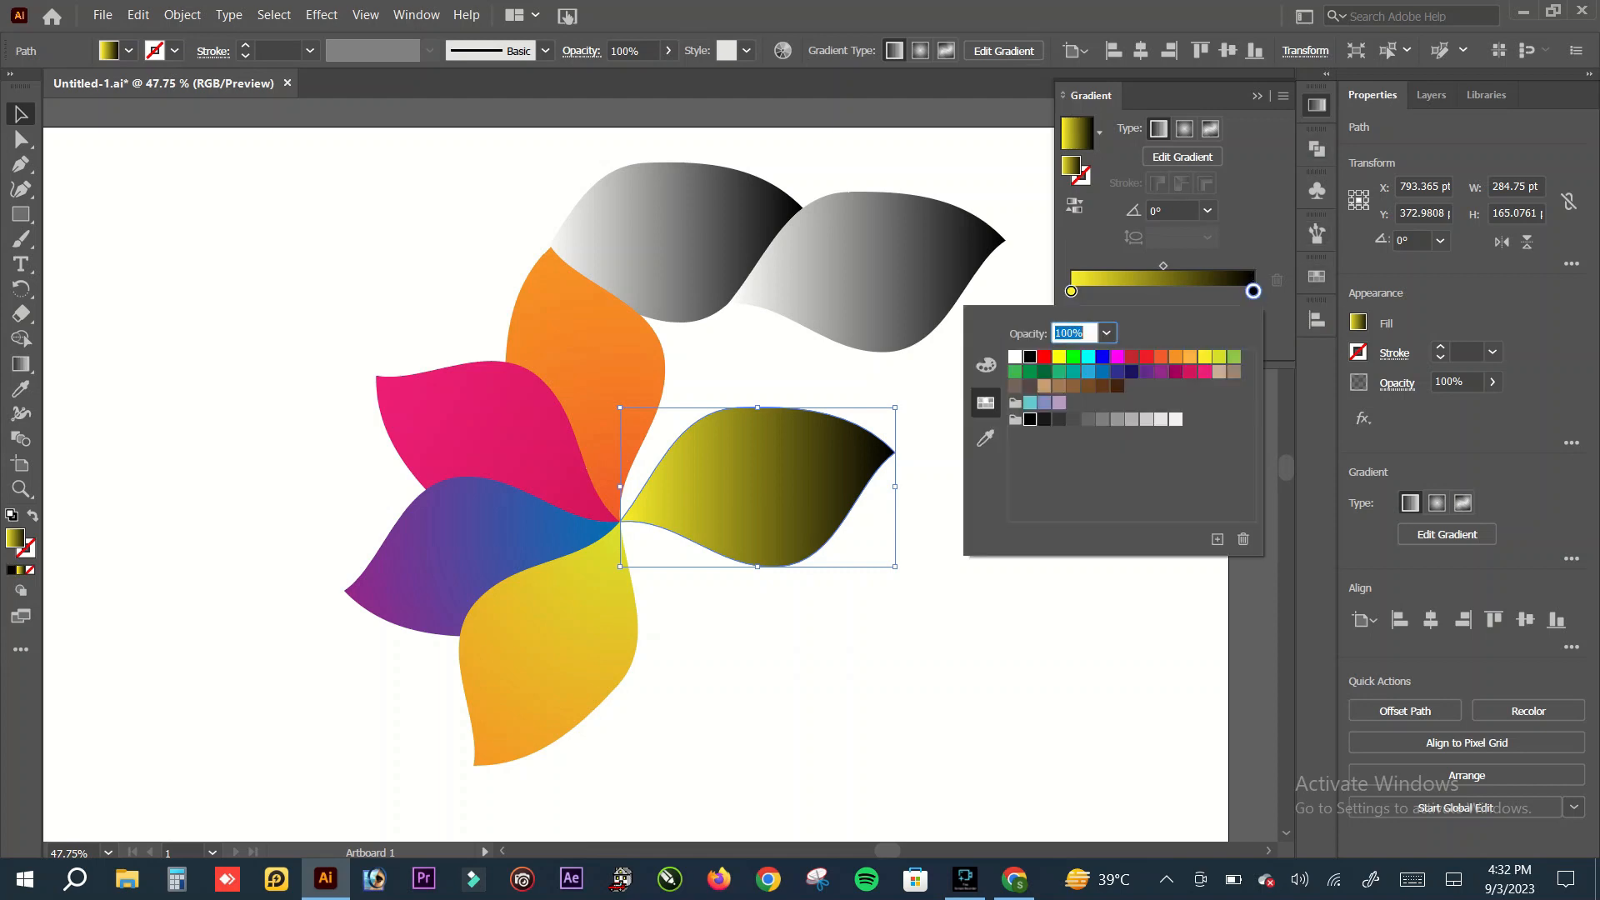
click(1219, 357)
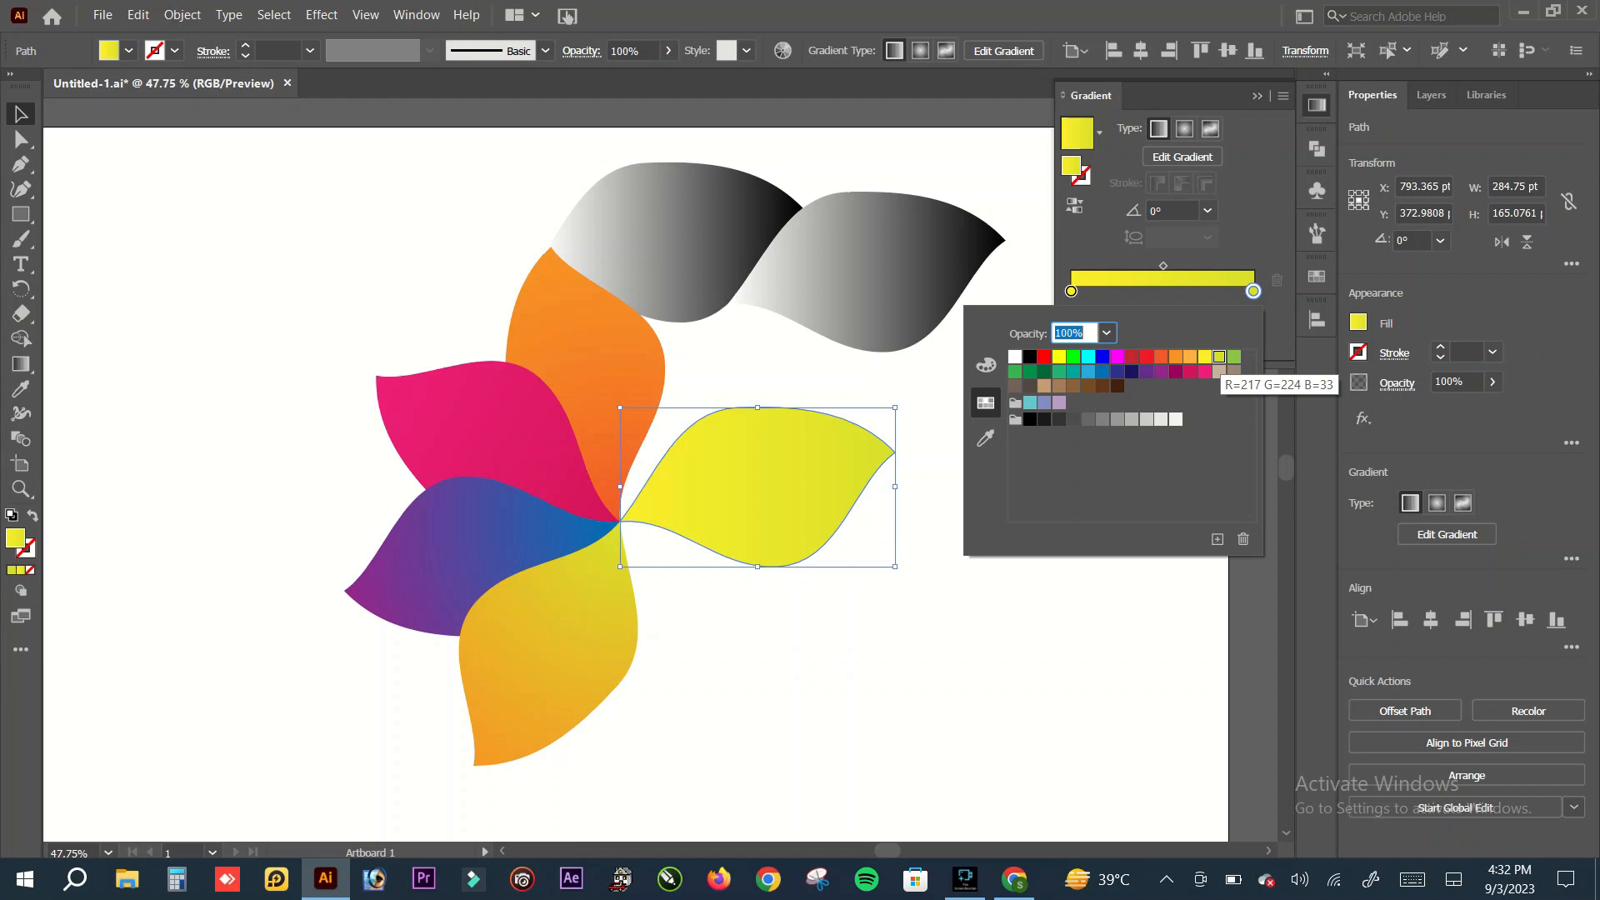
click(1184, 134)
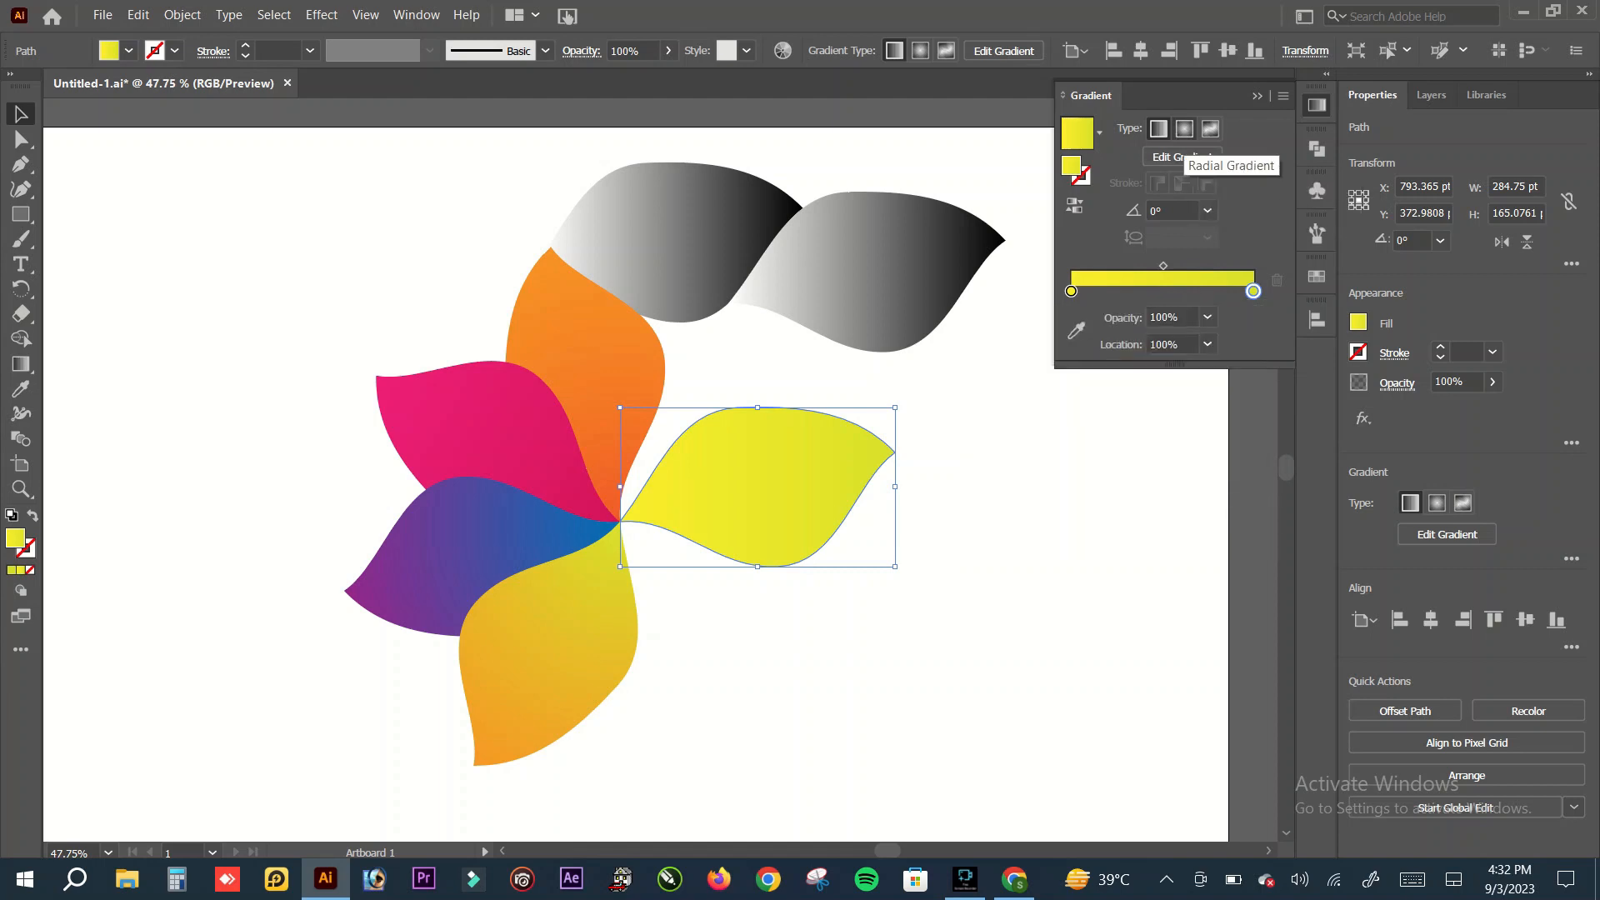
click(1185, 129)
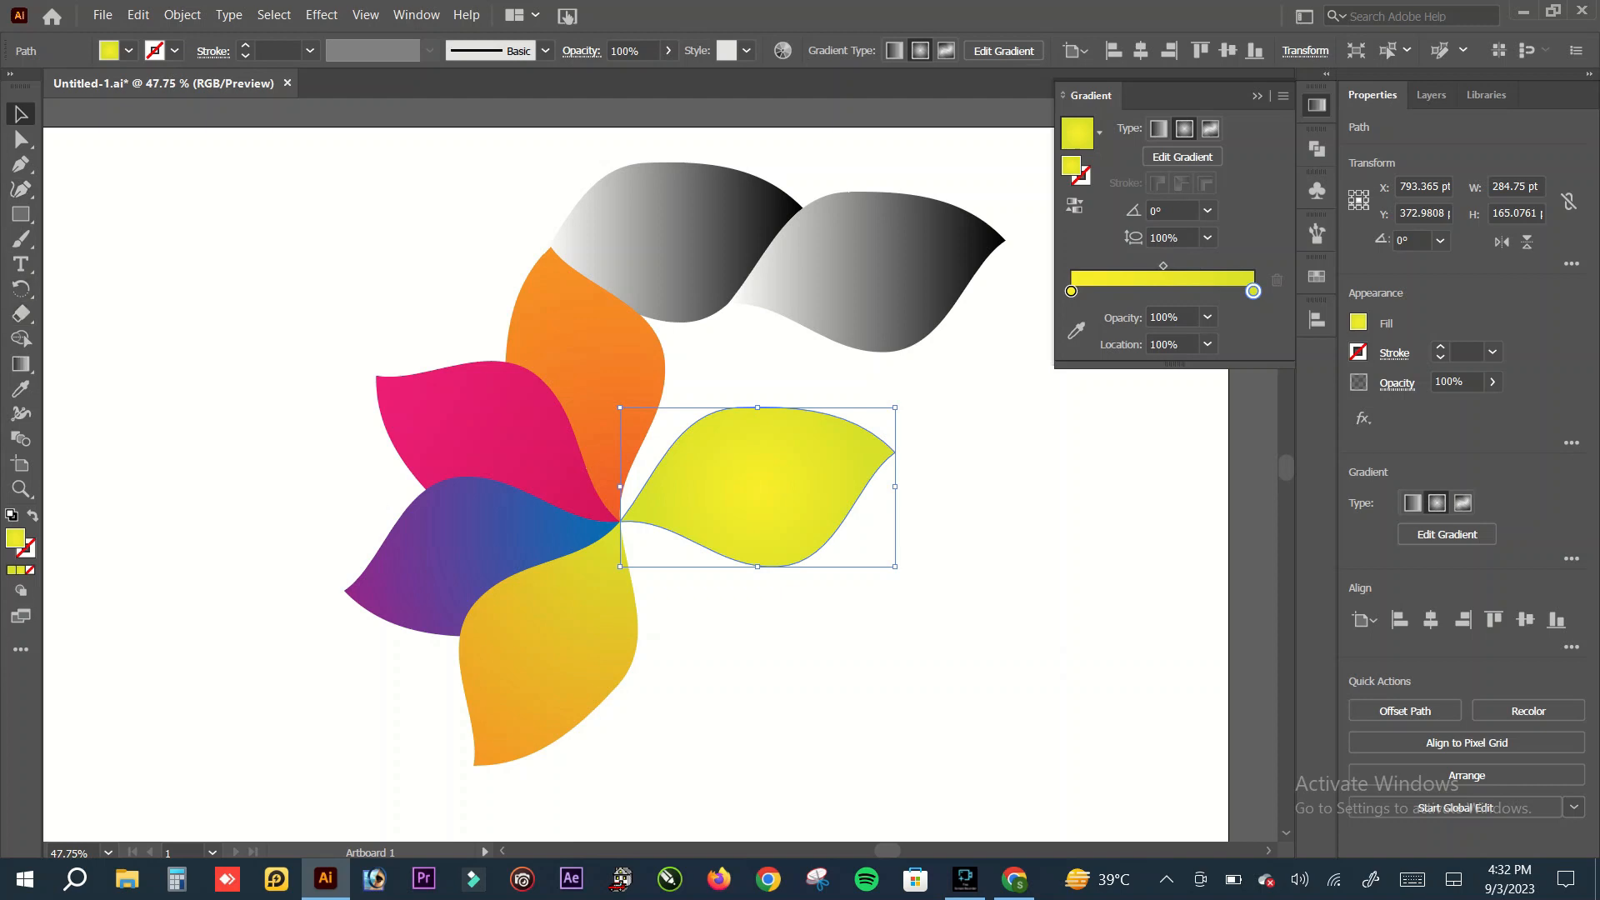
Step: Redraw the yellow petal's radial gradient from the flower's centre to just beyond the petal's outer tip
click(21, 364)
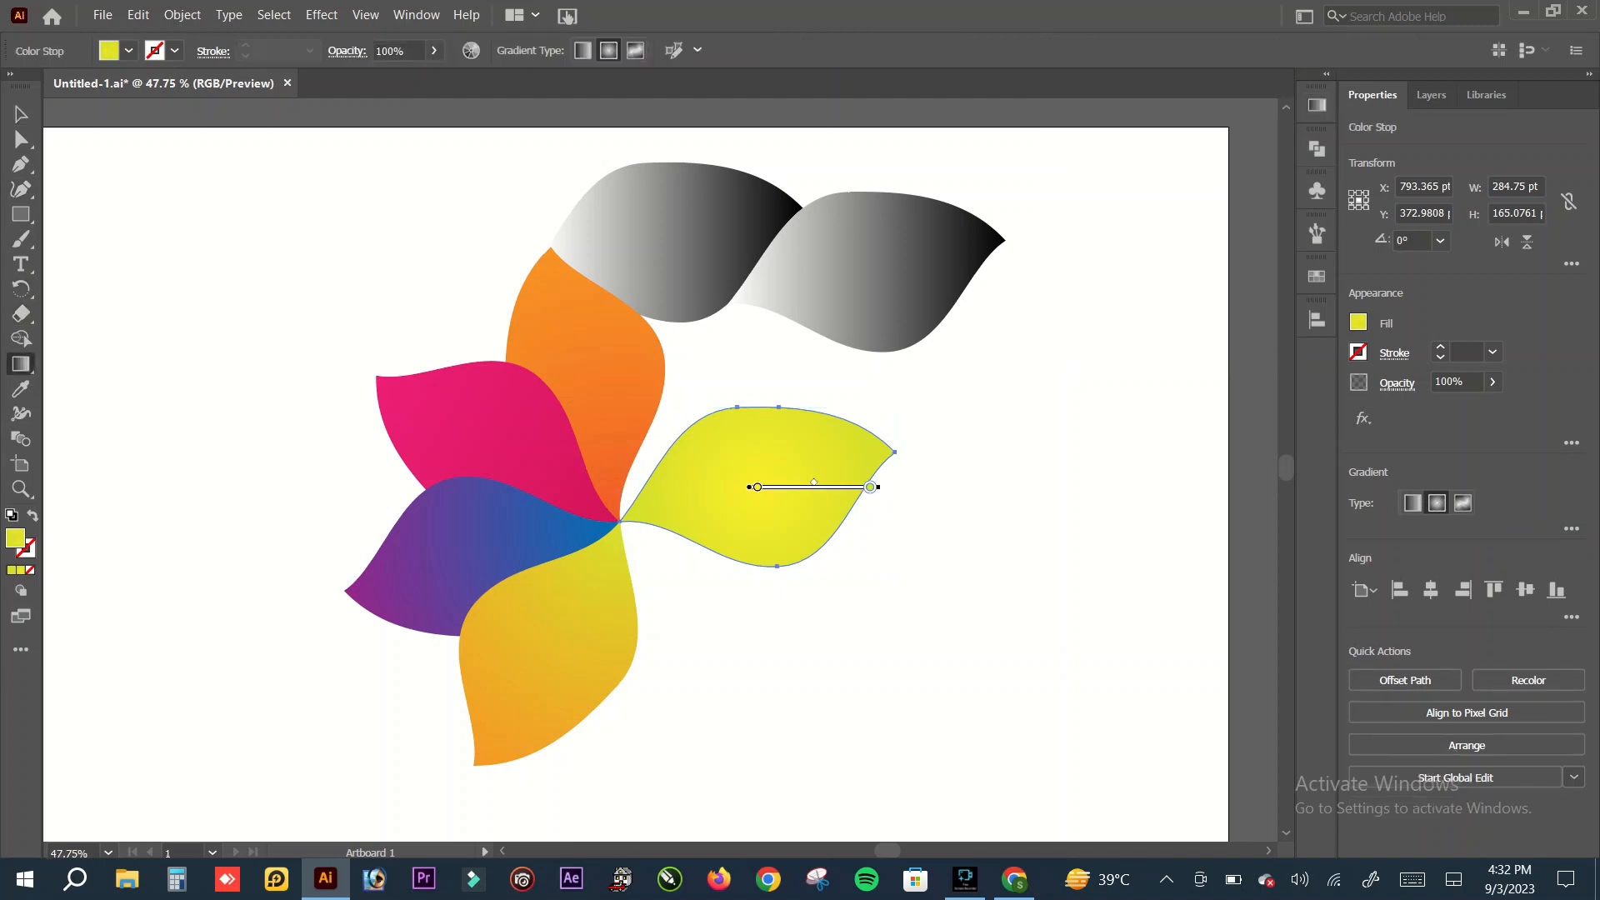
mouse_move(620, 521)
mouse_down()
mouse_move(868, 443)
mouse_move(902, 449)
mouse_up()
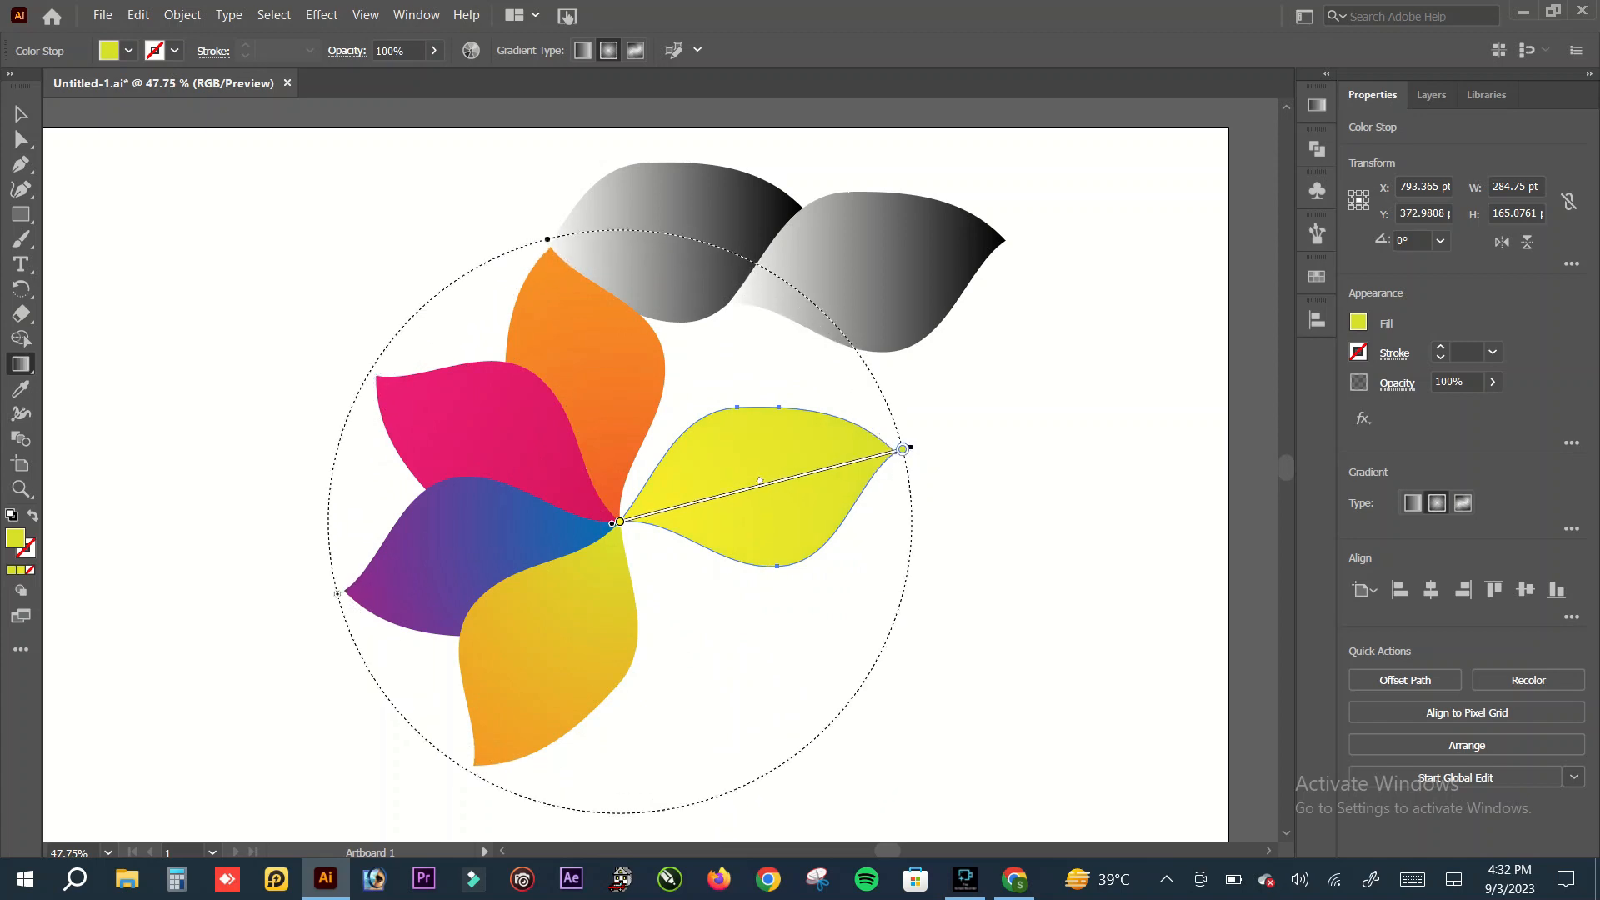
key(v)
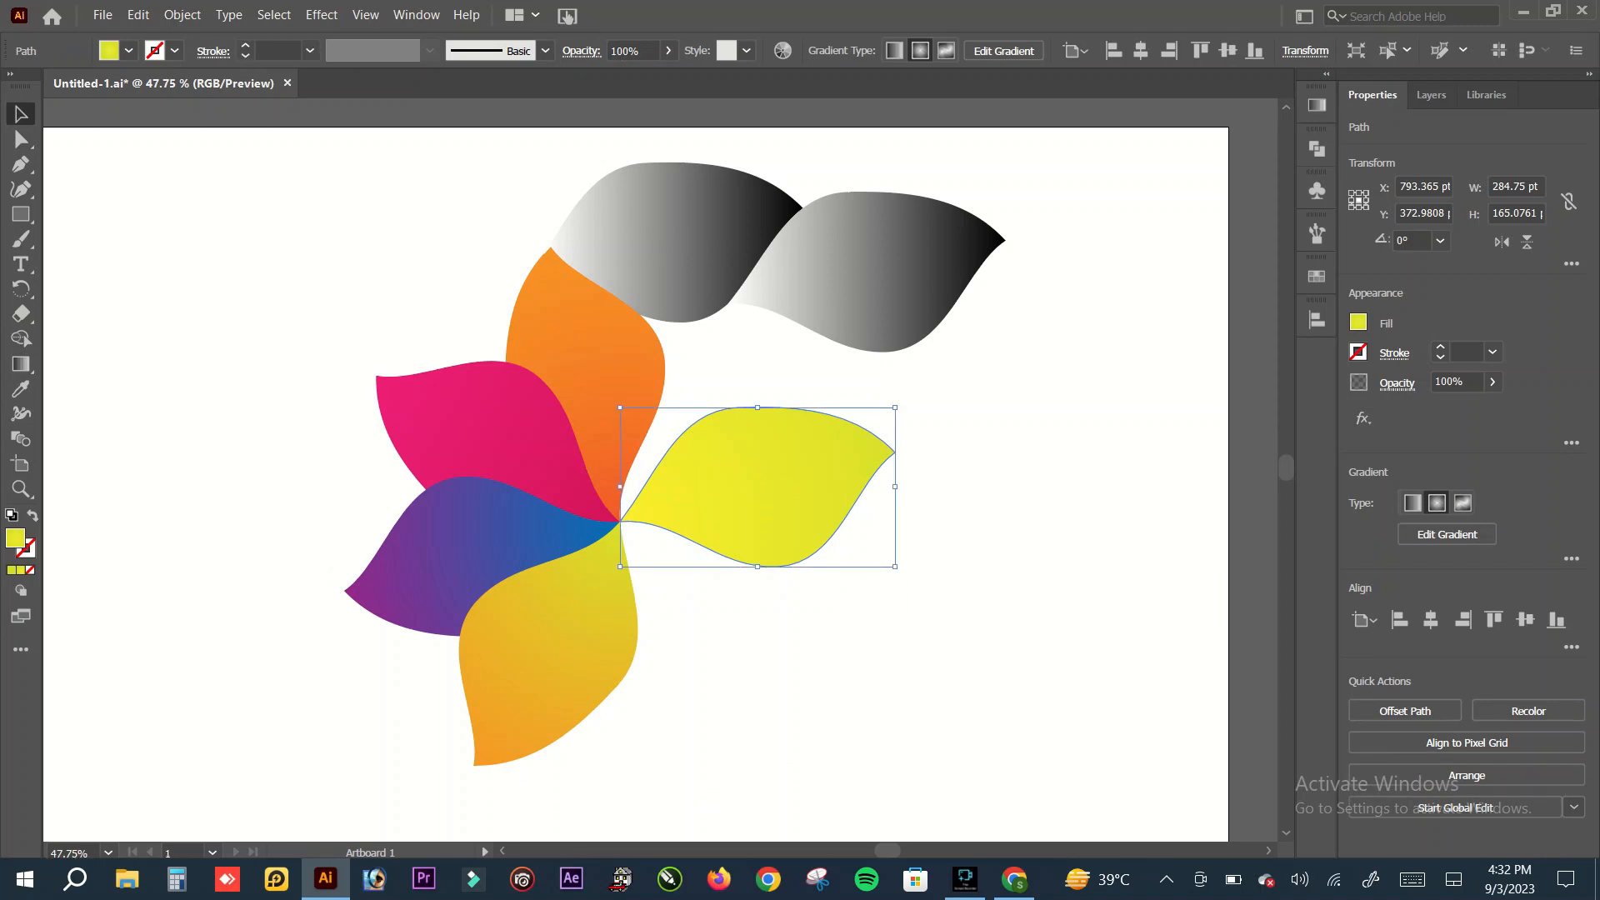
click(725, 237)
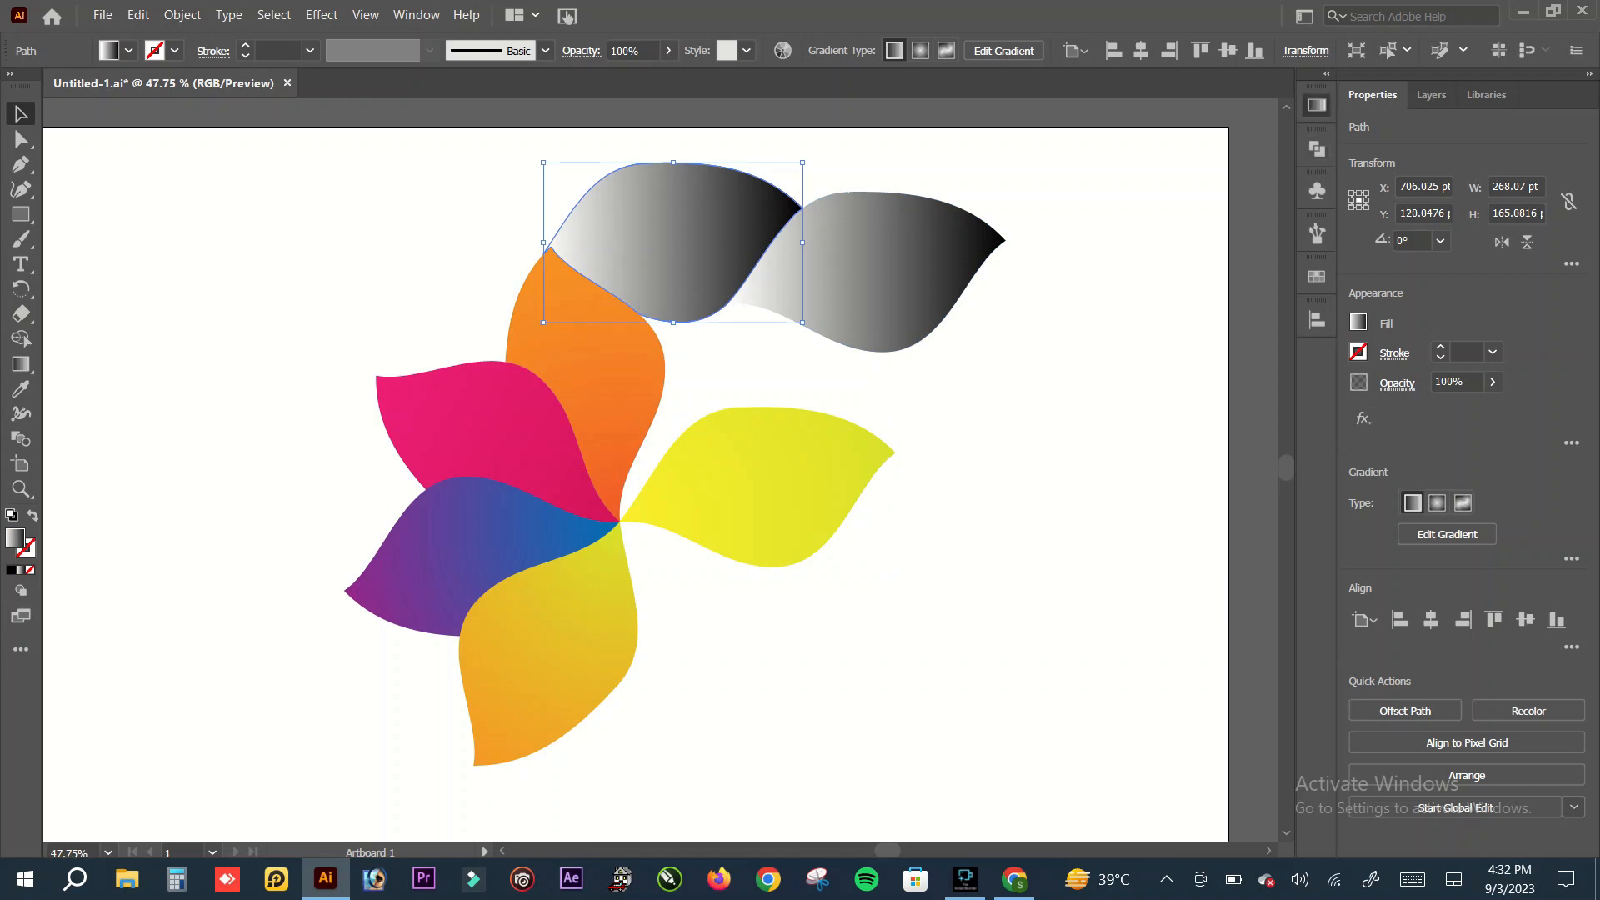
click(1316, 105)
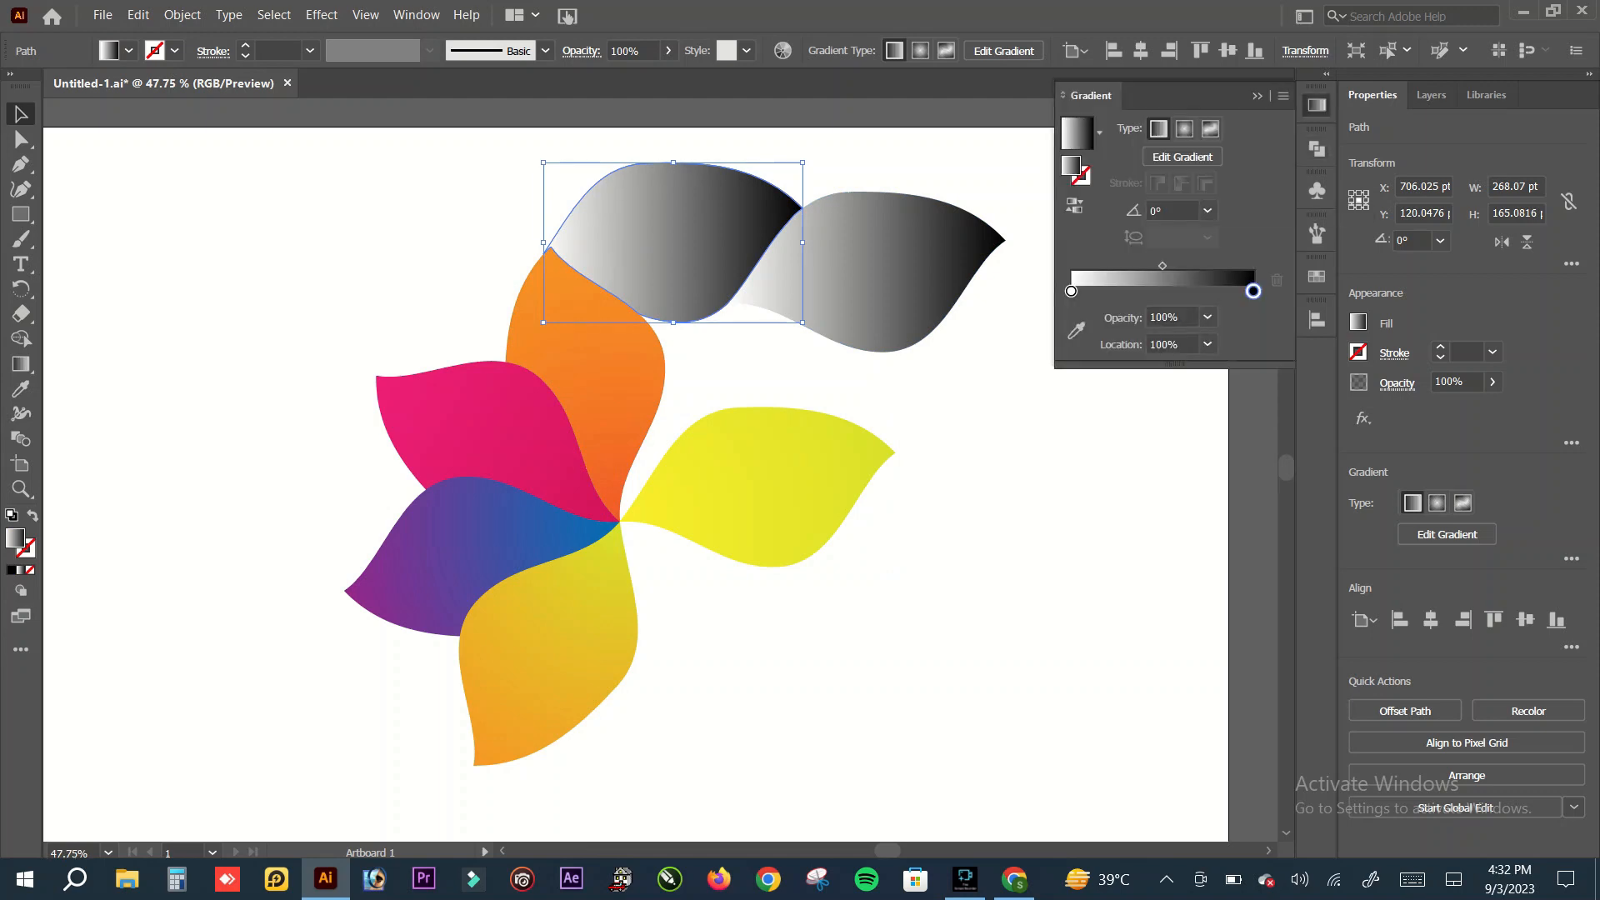
click(1258, 96)
click(1108, 250)
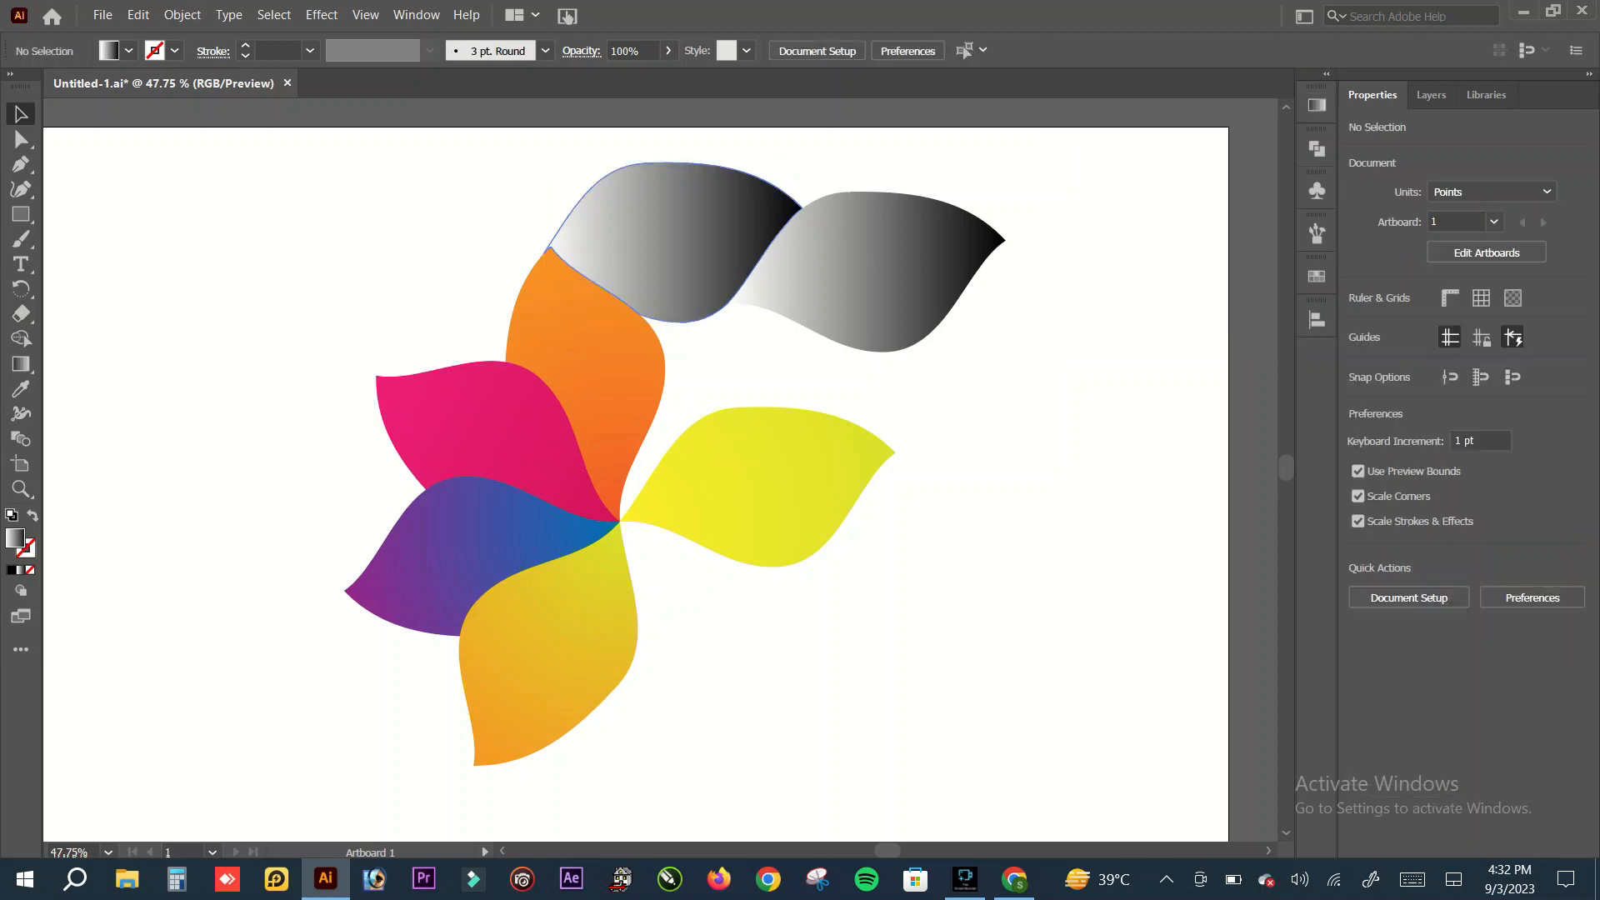
Step: Copy the blue-purple petal's radial gradient onto the grey petal above the orange one with the Eyedropper and deselect it
click(709, 241)
click(20, 389)
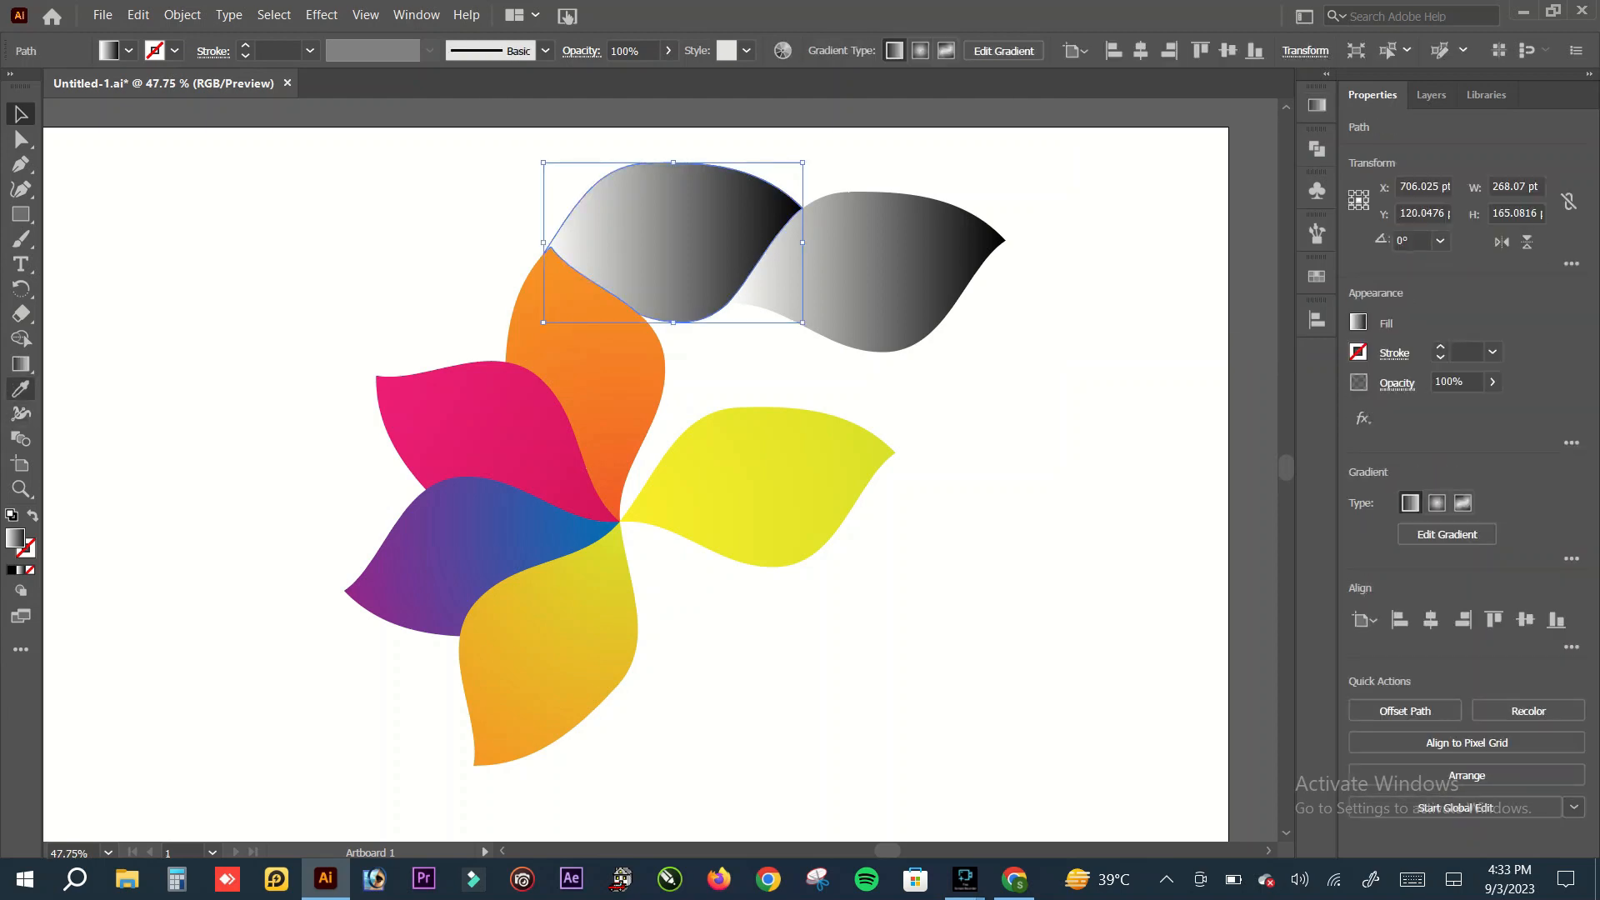
click(516, 517)
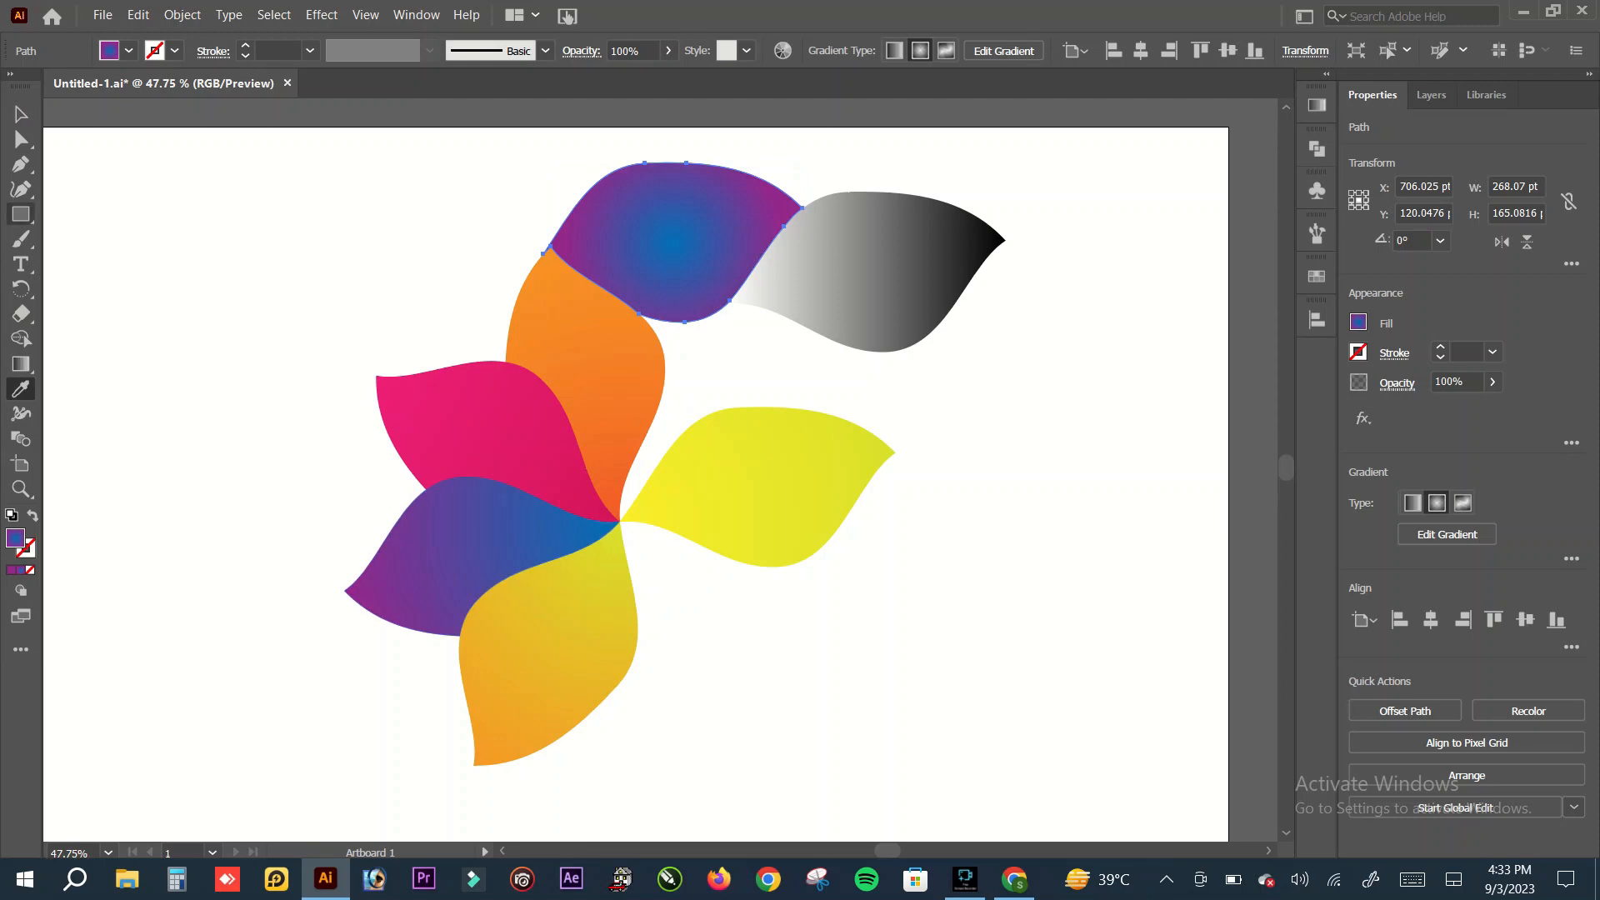
key(v)
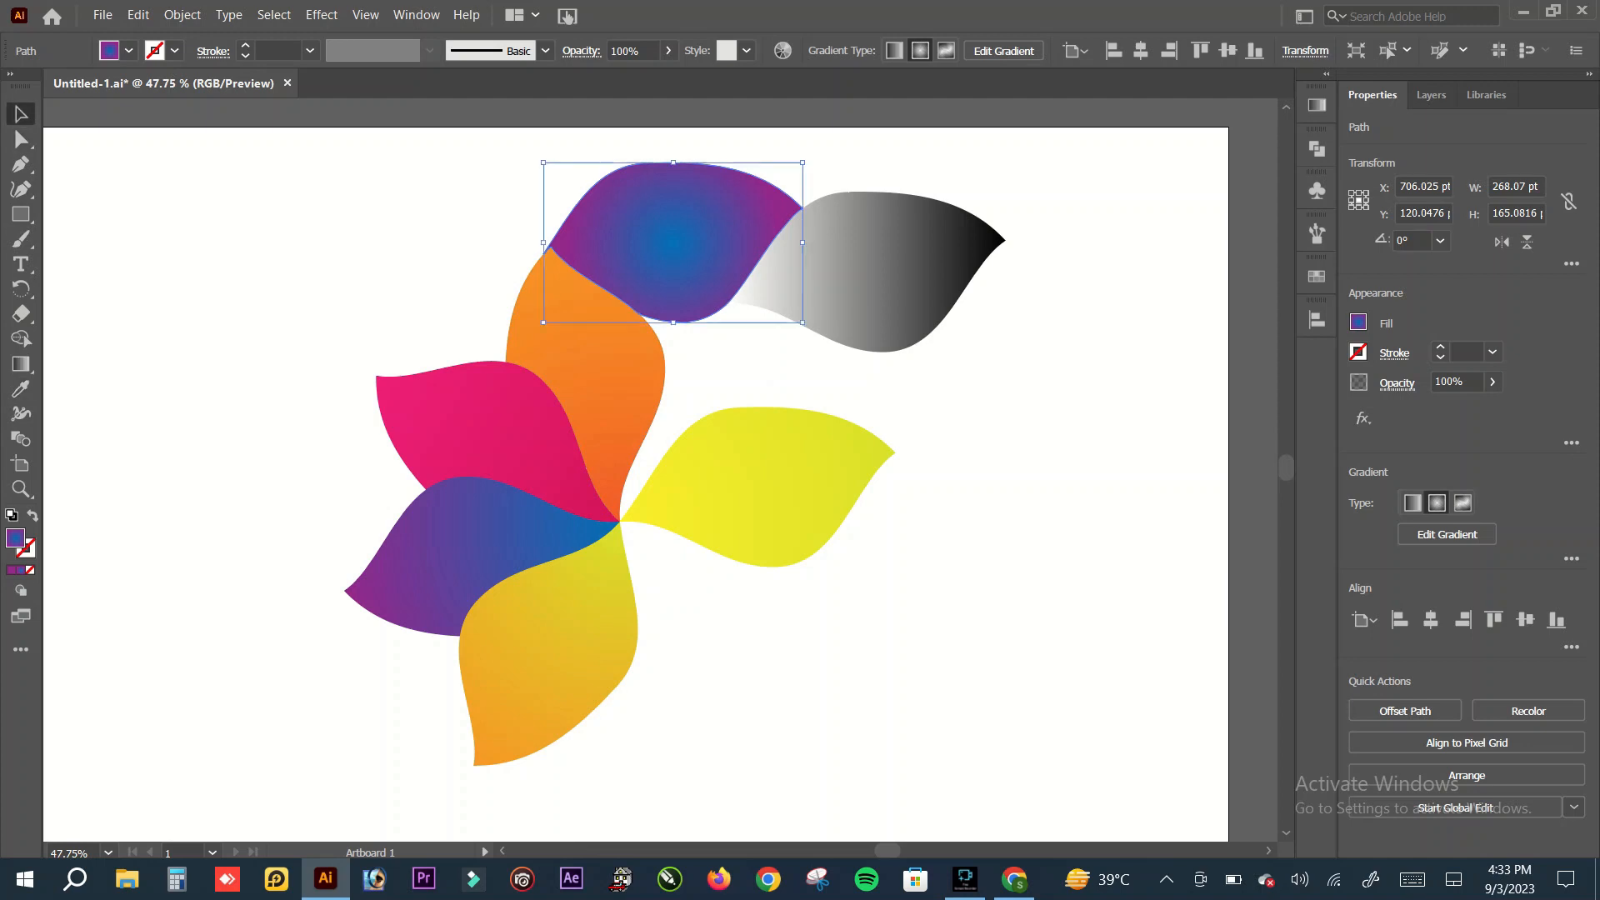
click(821, 373)
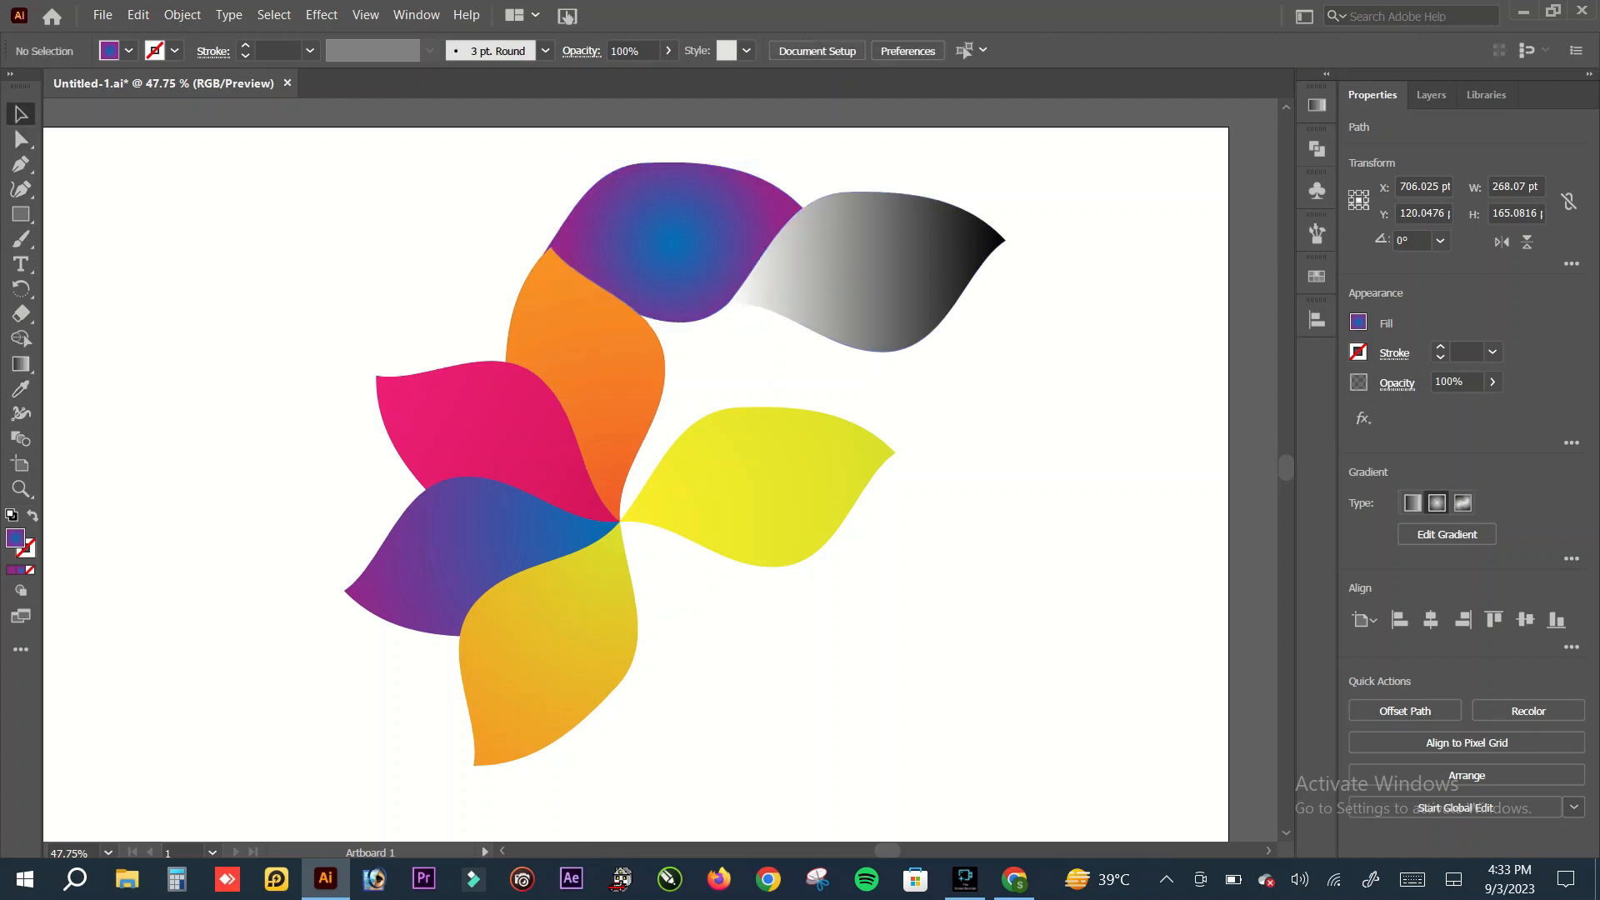
Step: Copy the orange petal's radial gradient onto the remaining grey petal at the upper right with the Eyedropper
click(850, 271)
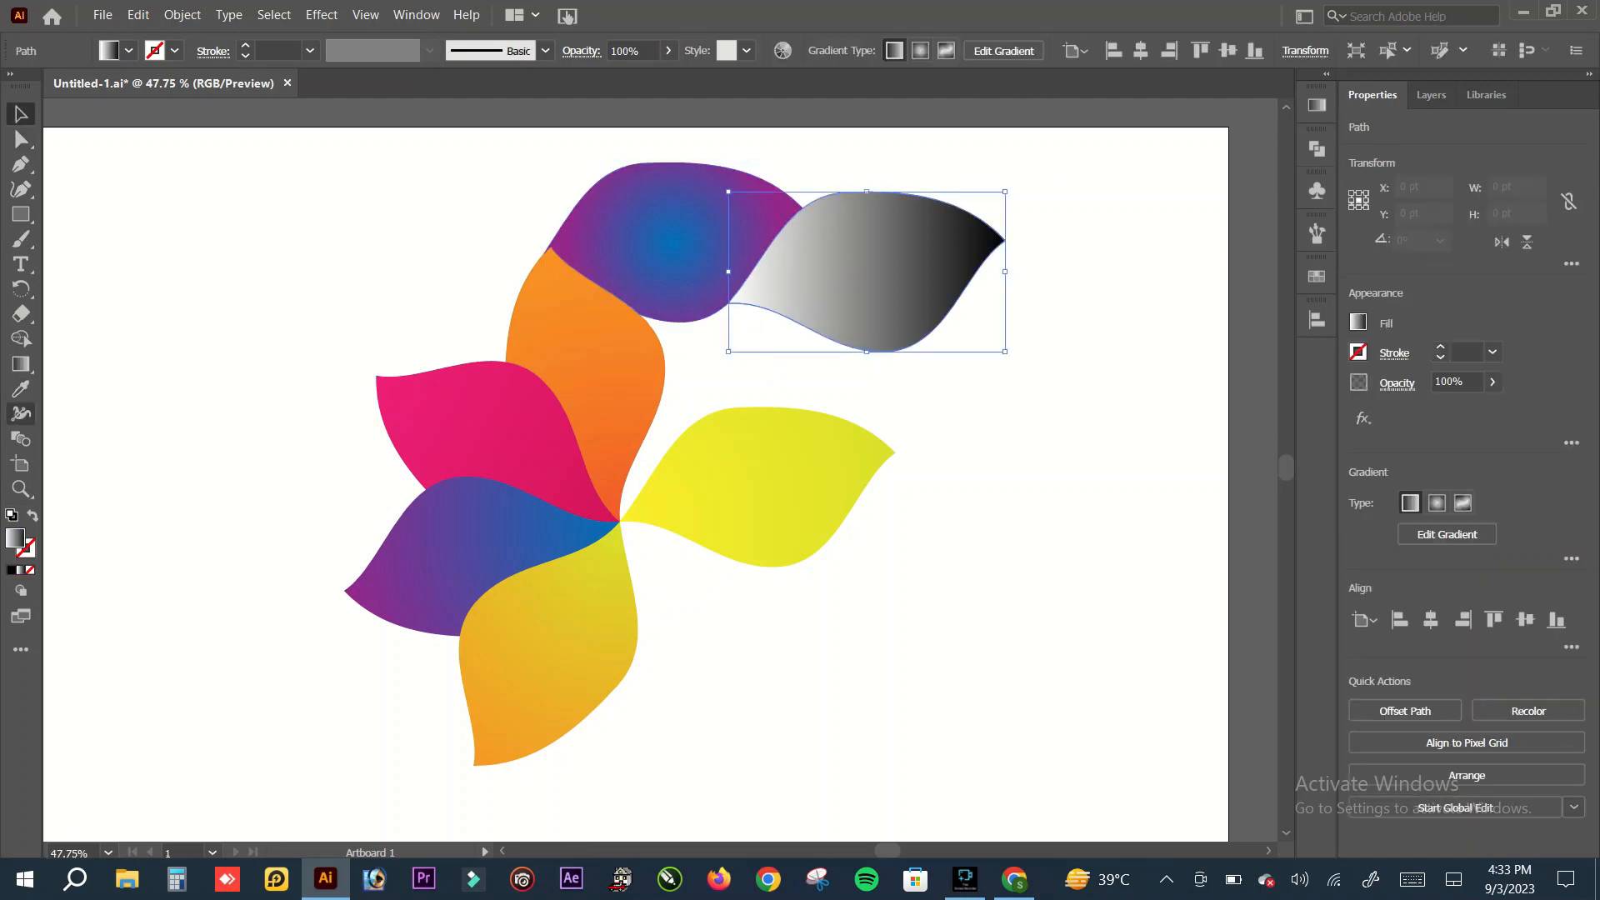
key(i)
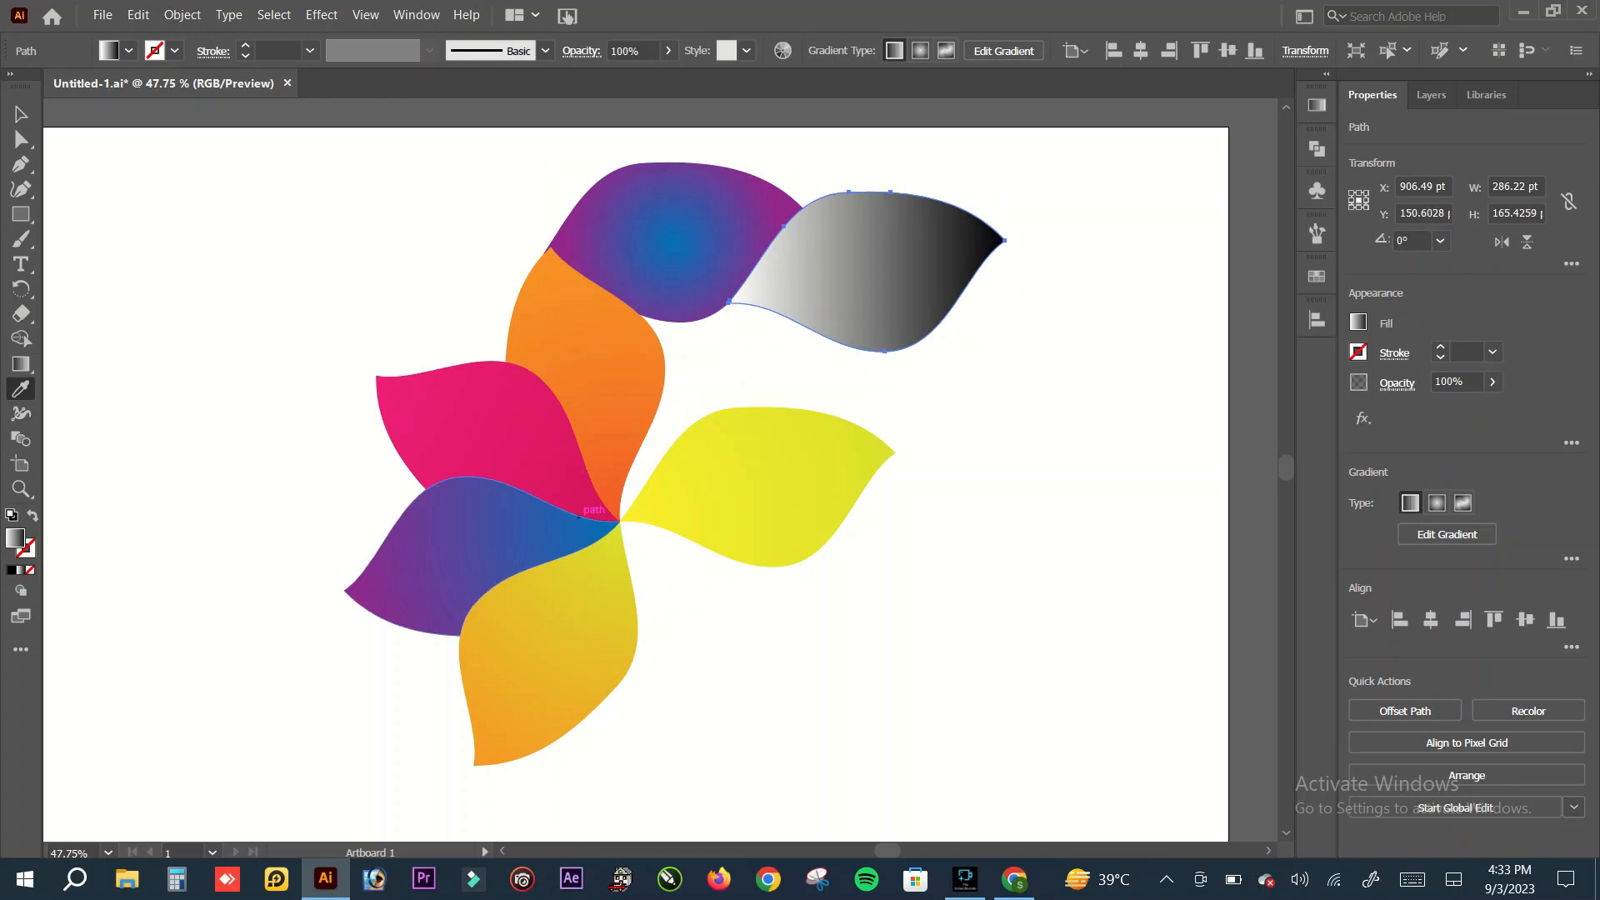
click(525, 317)
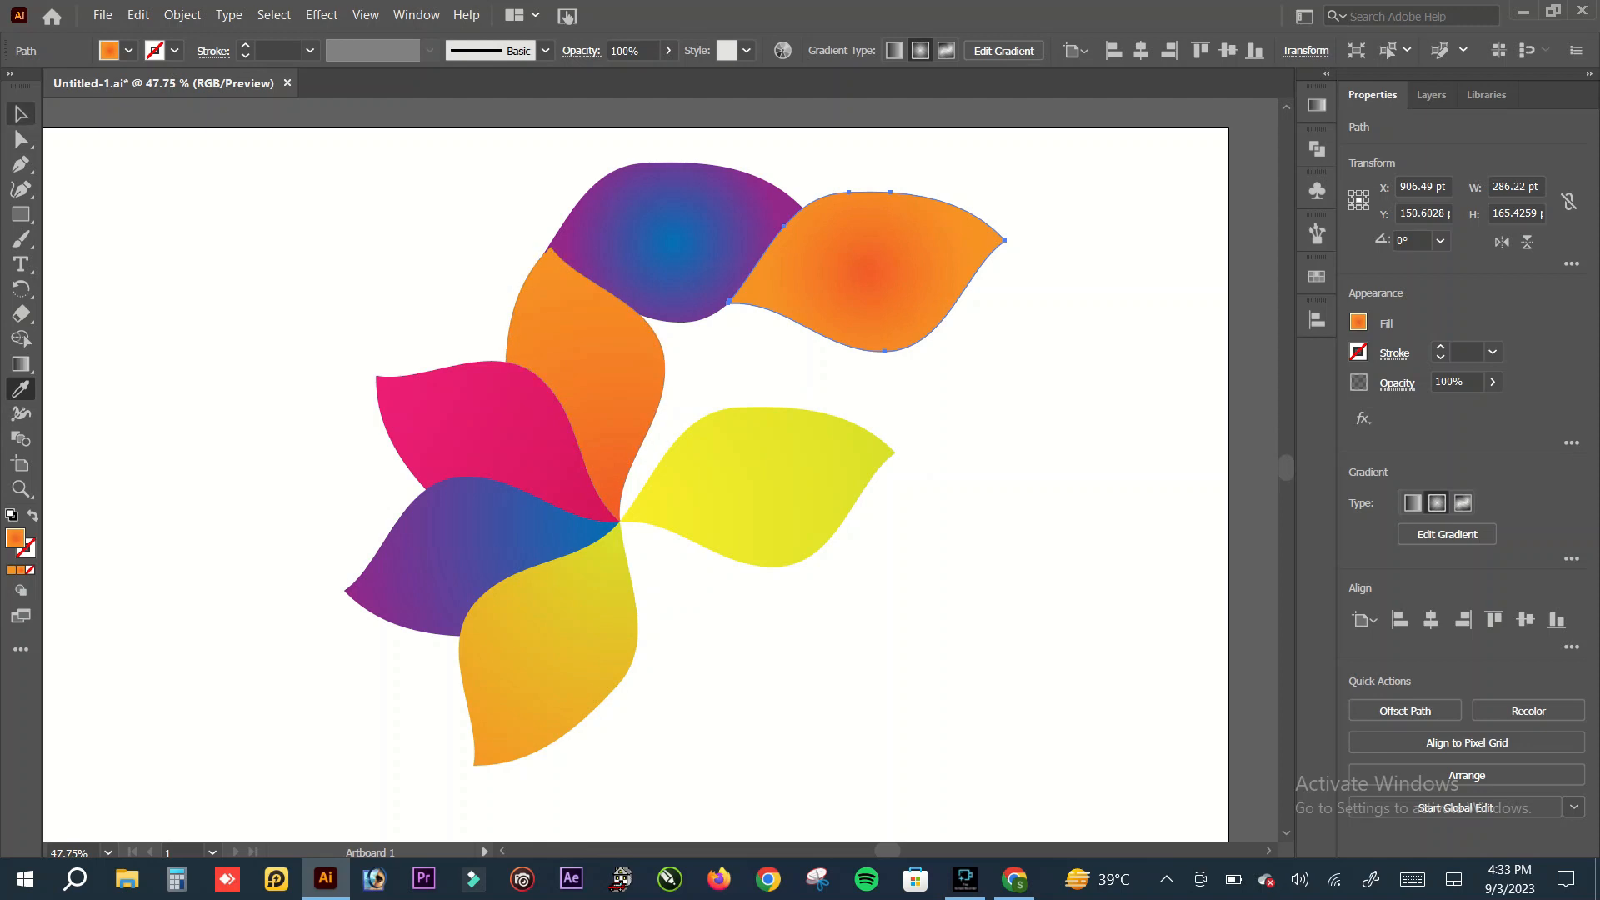
key(v)
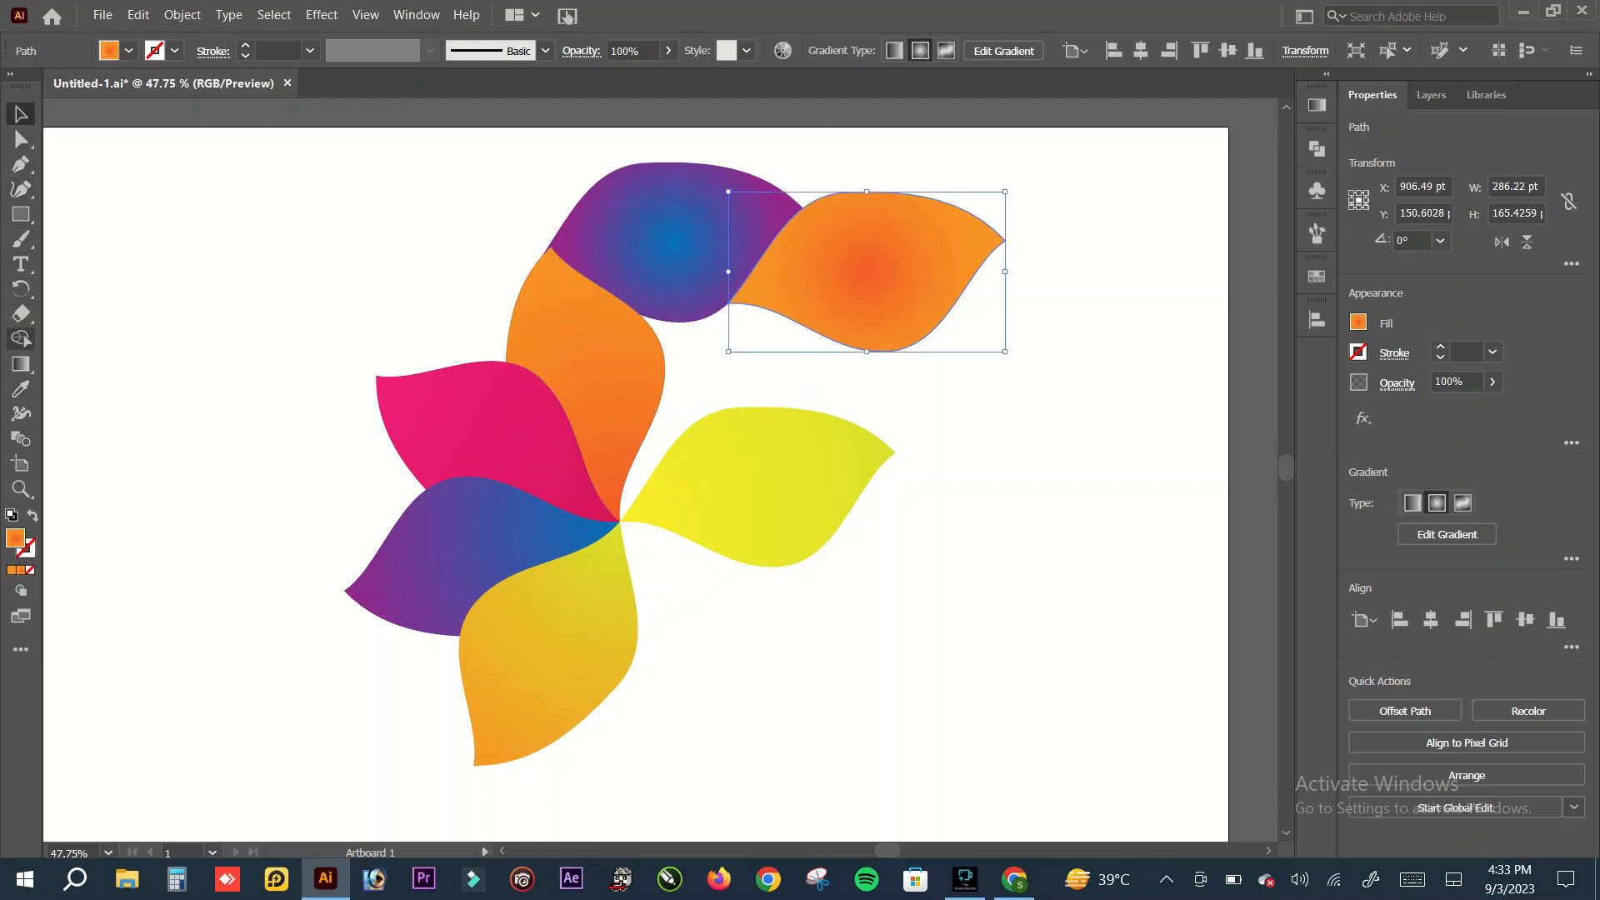
Step: Redraw the upper-right petal's orange radial gradient from its inner tip to its outer tip and deselect it
click(21, 364)
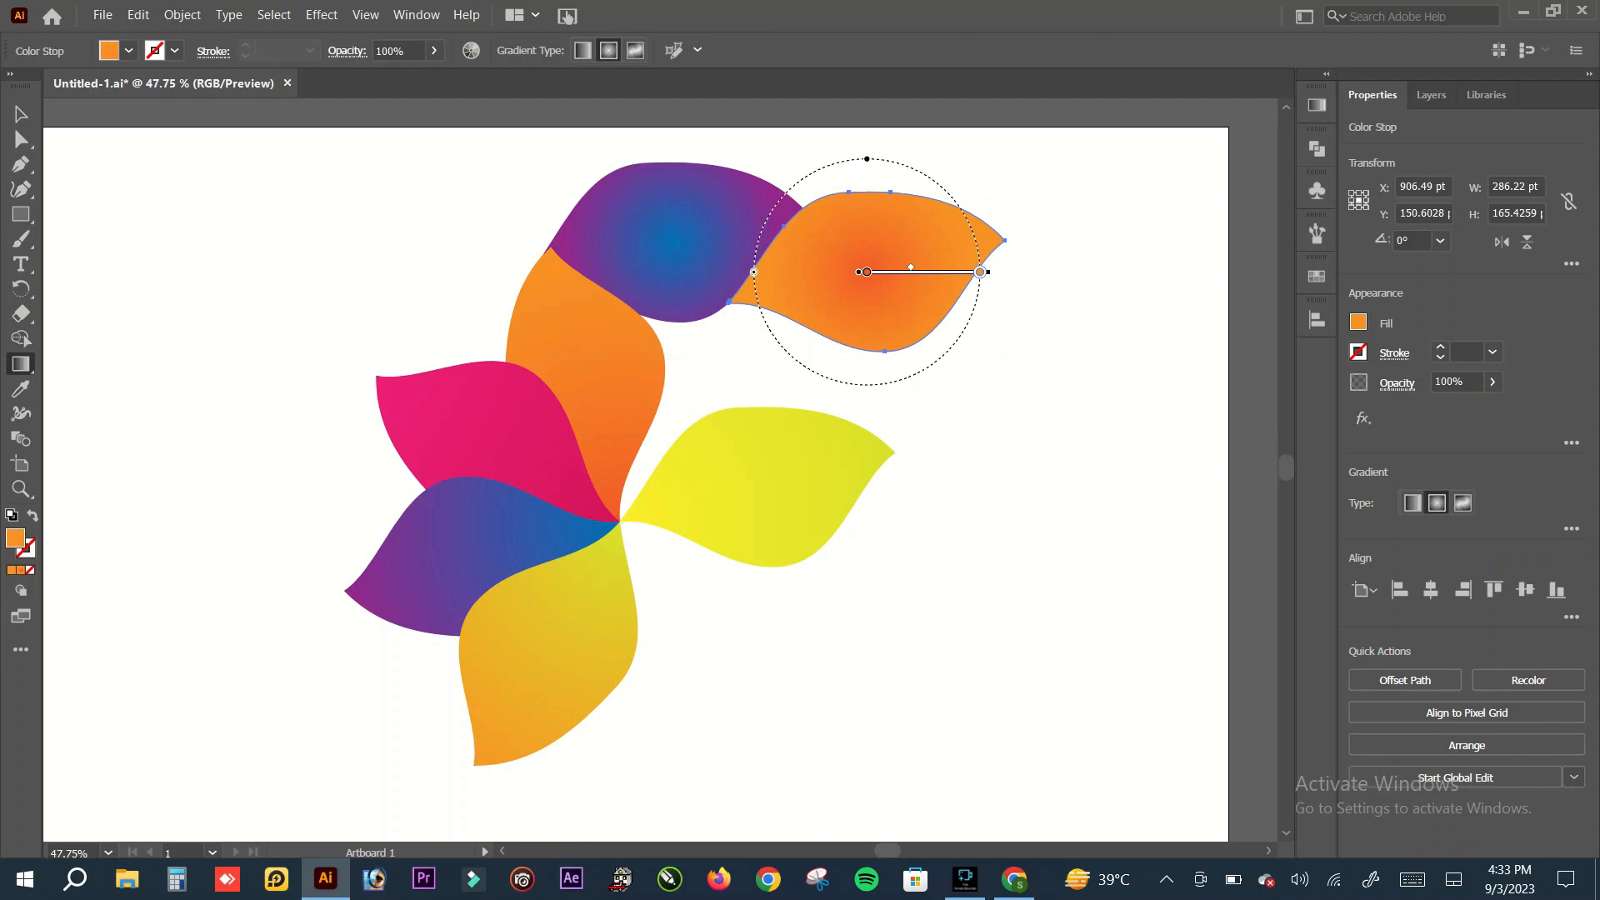
drag(729, 305, 1007, 240)
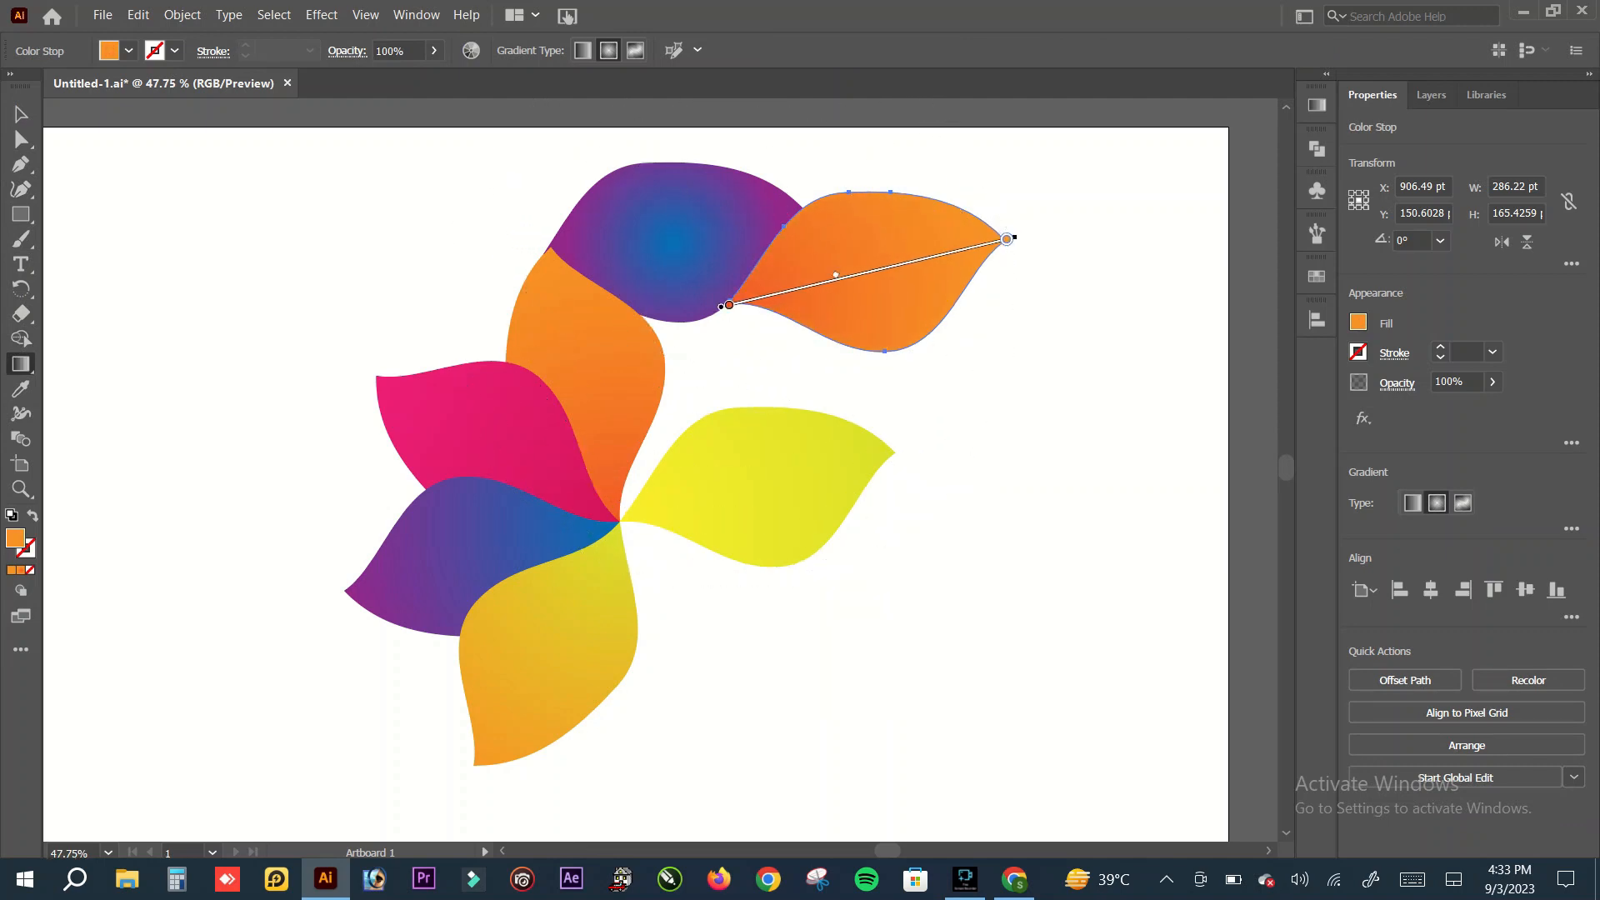
click(21, 114)
click(366, 242)
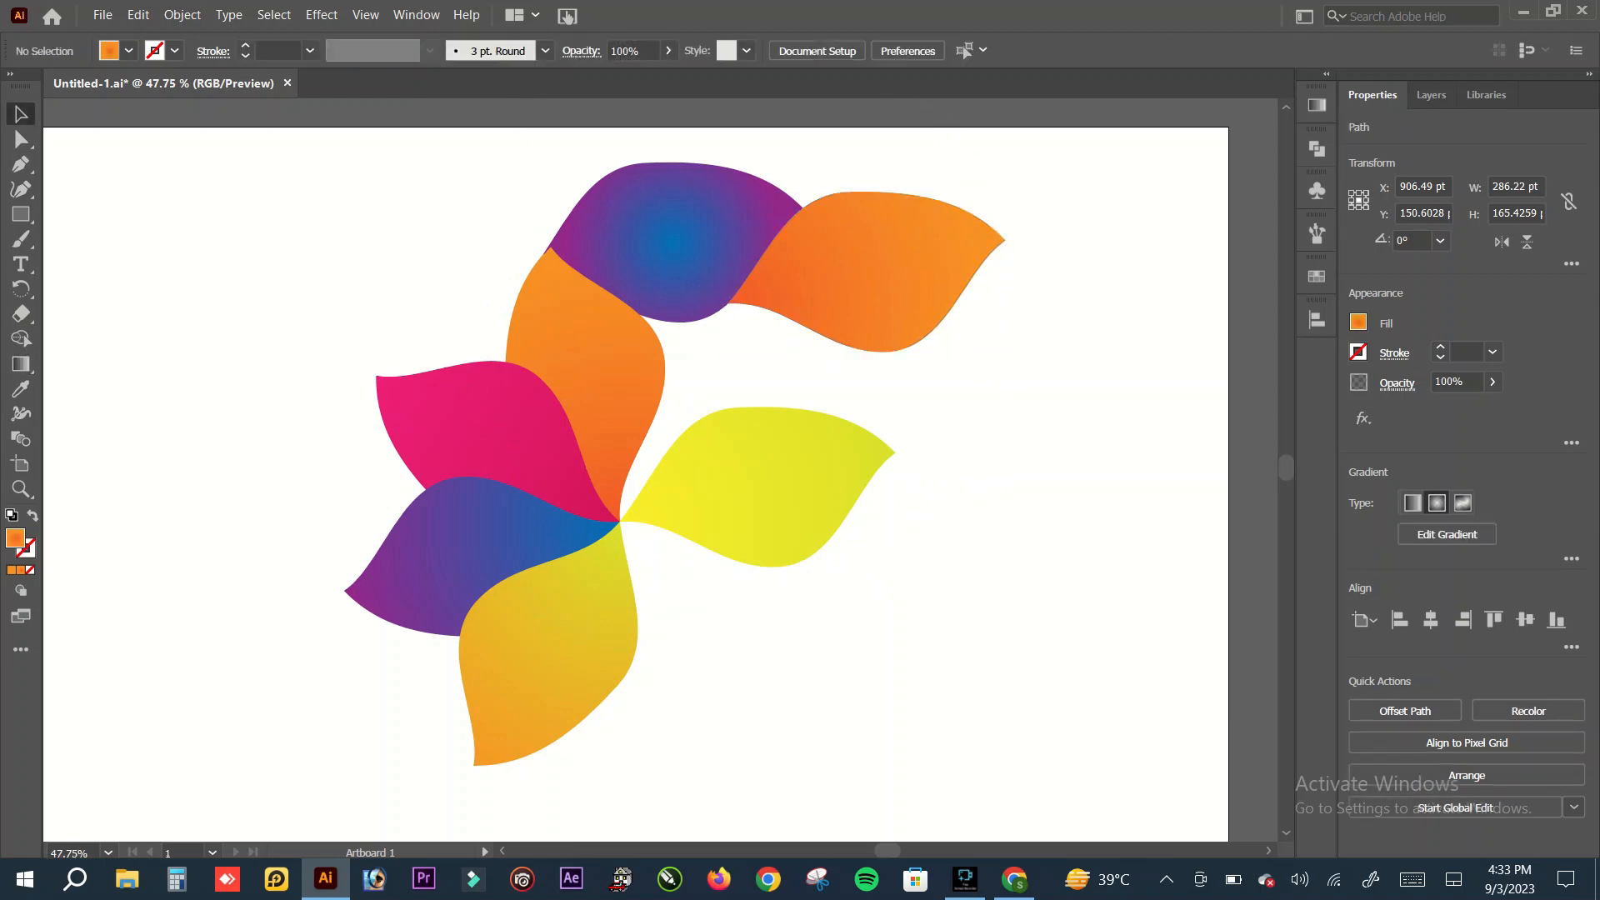
Step: Redraw the topmost petal's blue-purple radial gradient from its lower-left tip to its right tip and deselect it
click(673, 242)
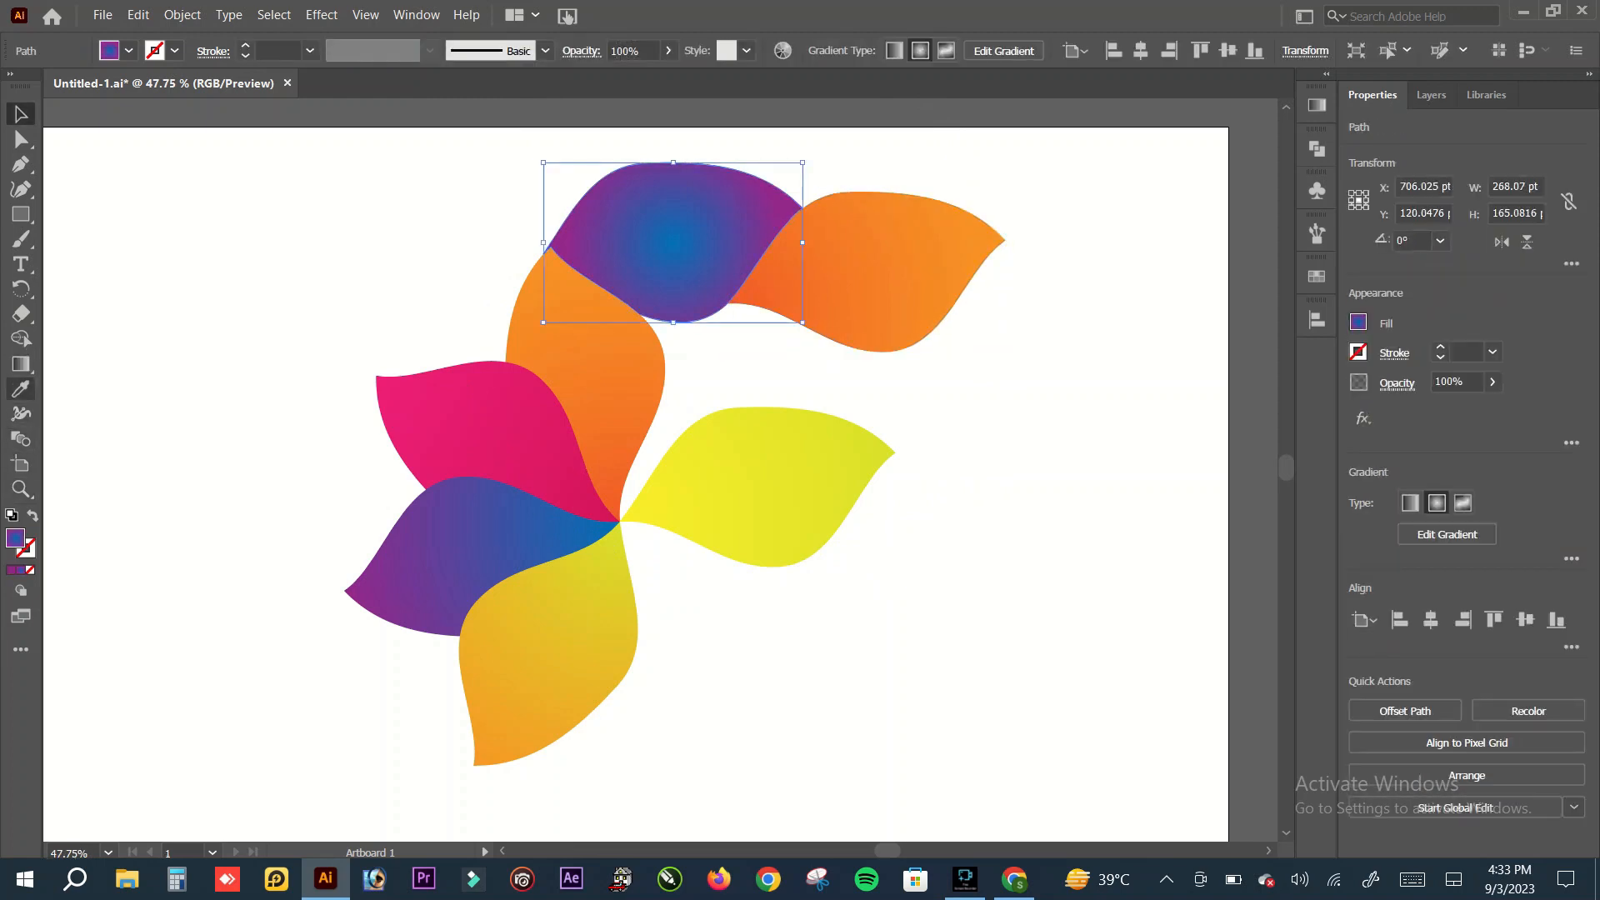
click(20, 364)
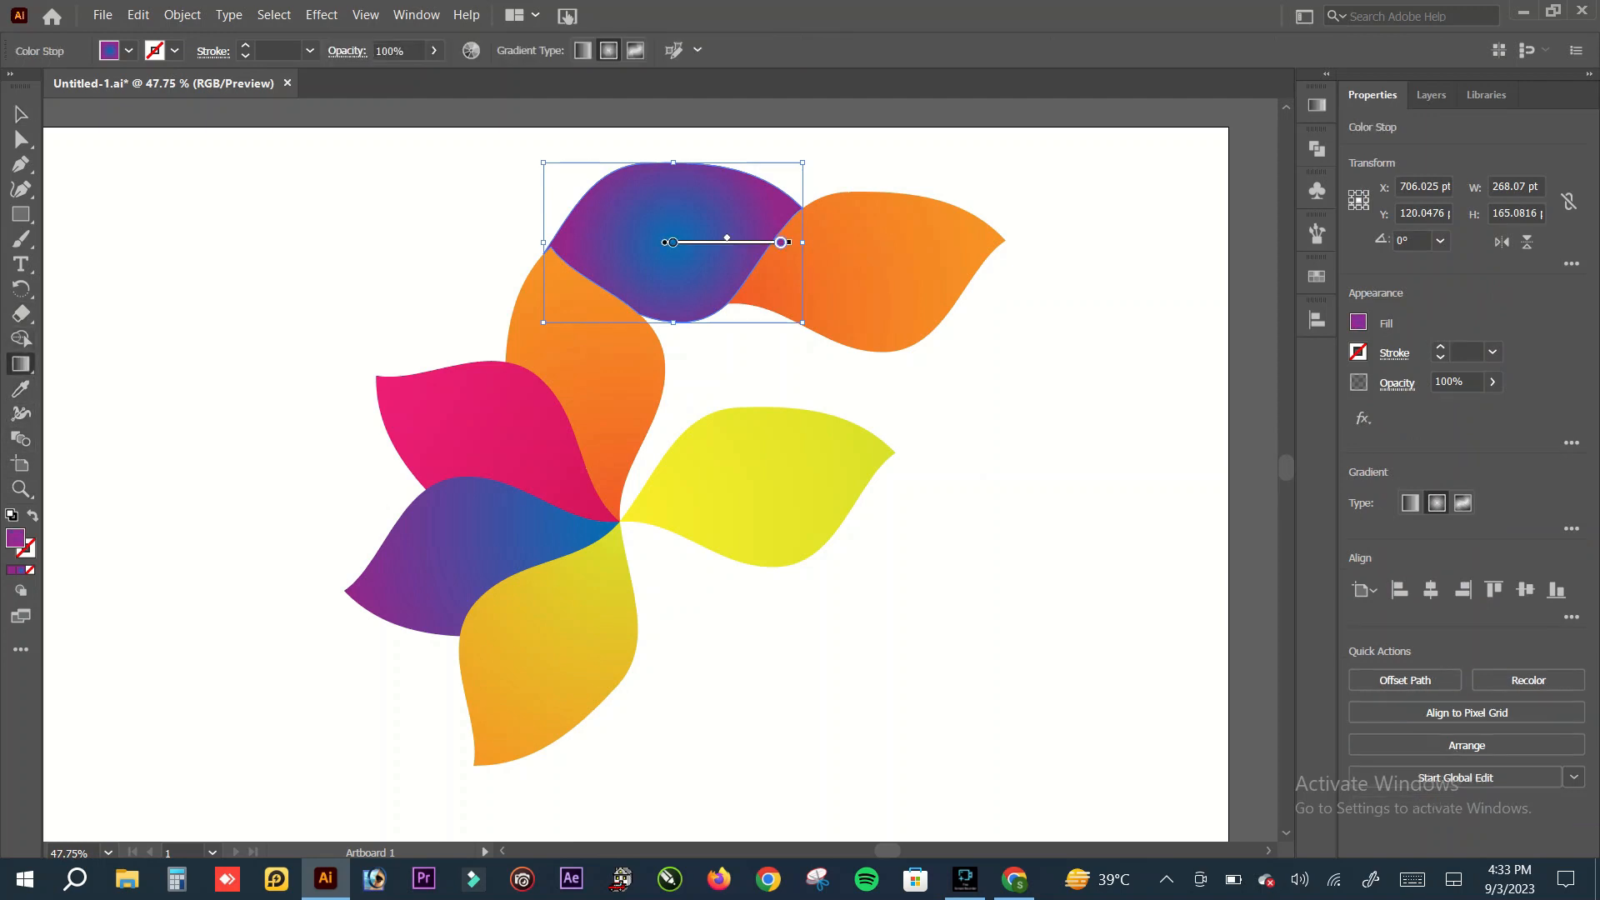
click(781, 242)
drag(547, 252, 806, 209)
key(v)
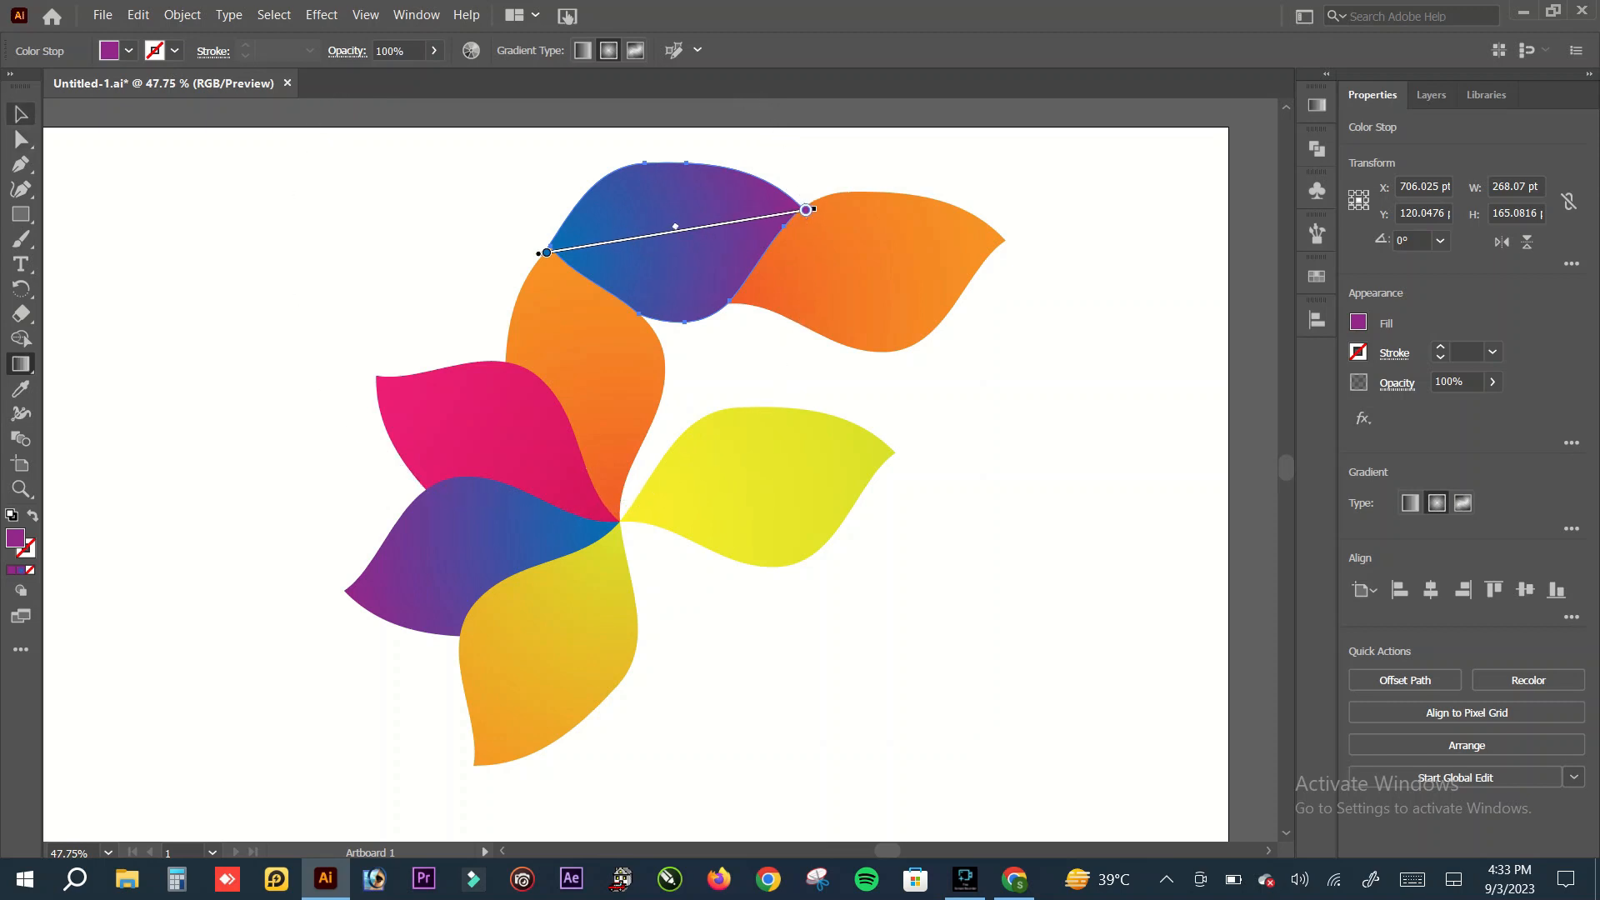
click(983, 467)
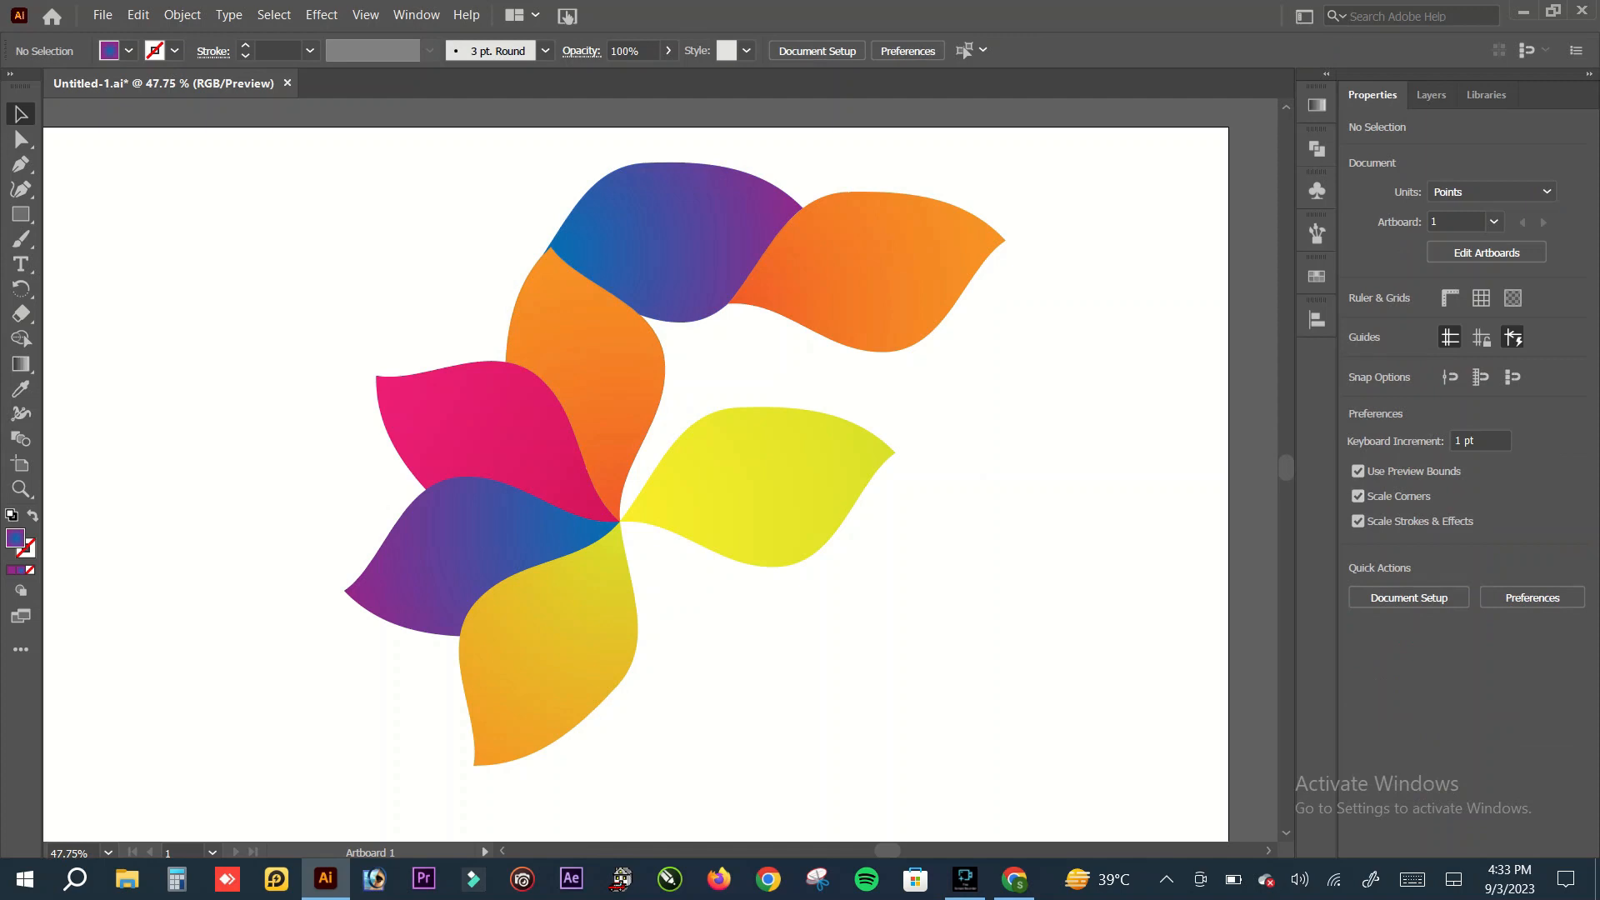
Step: Group all the petals and centre the group horizontally and vertically on the artboard
drag(323, 167, 1073, 785)
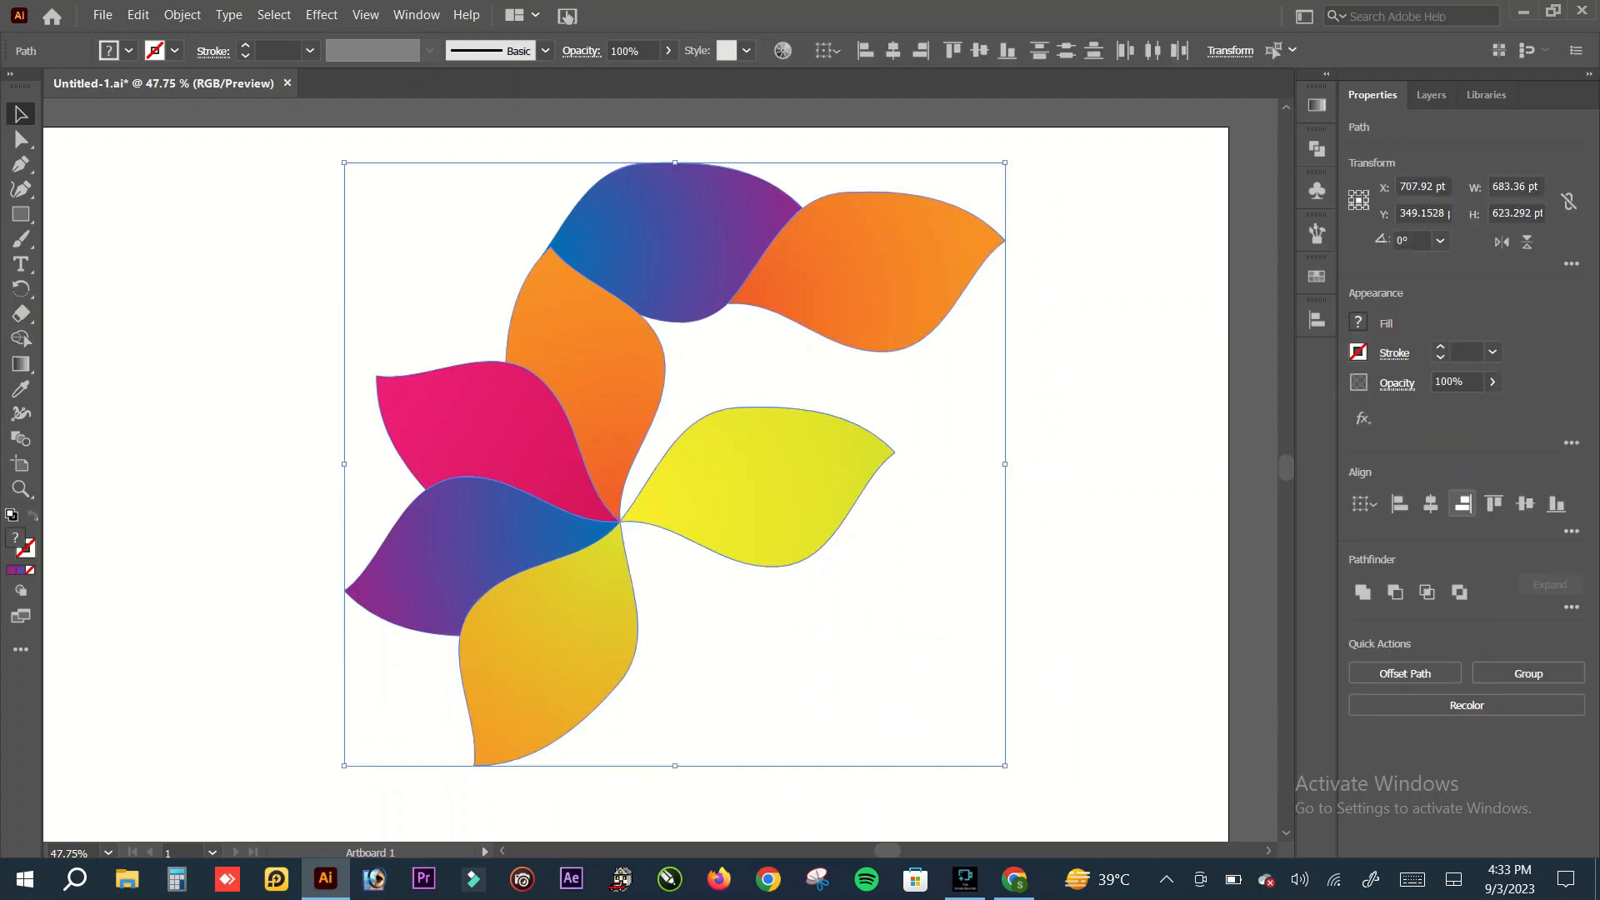
right_click(736, 445)
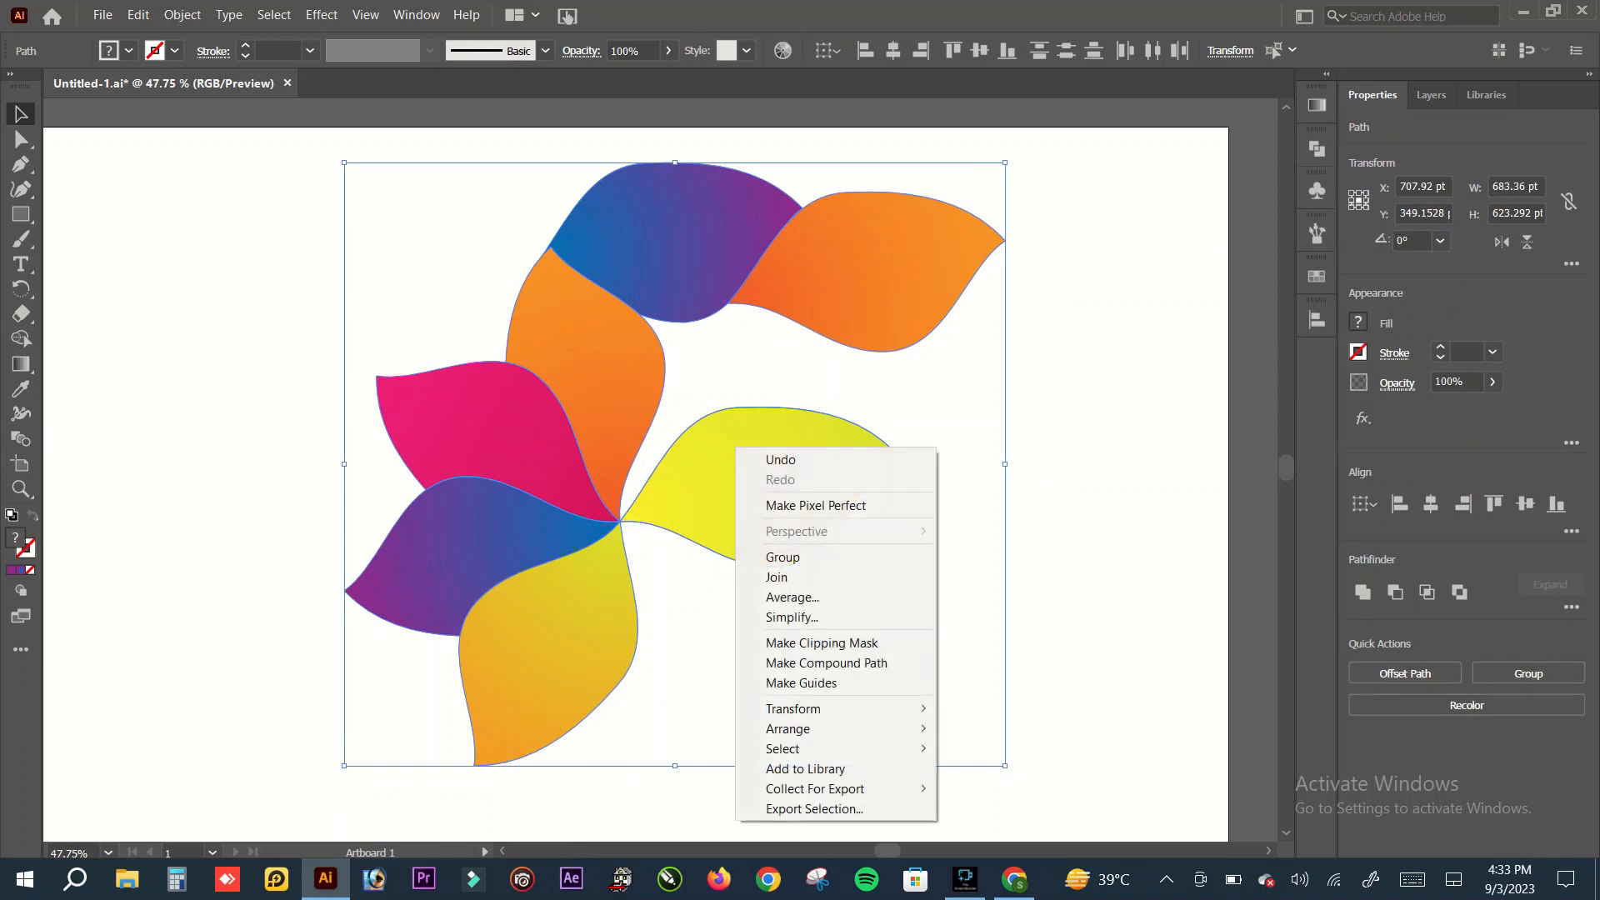
click(775, 554)
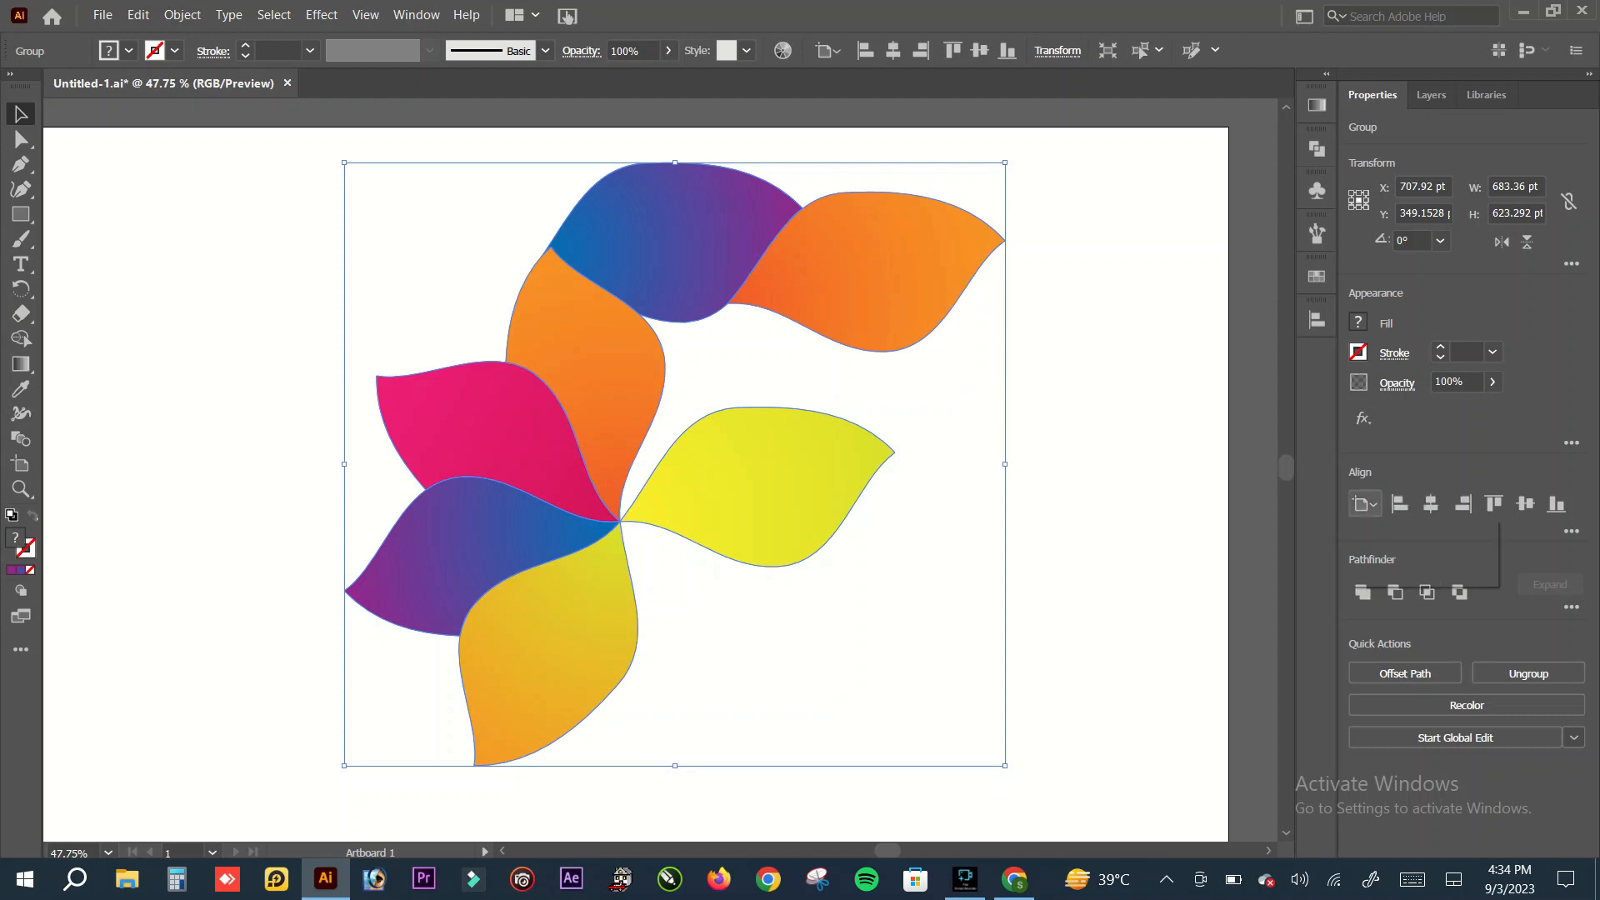
click(1430, 503)
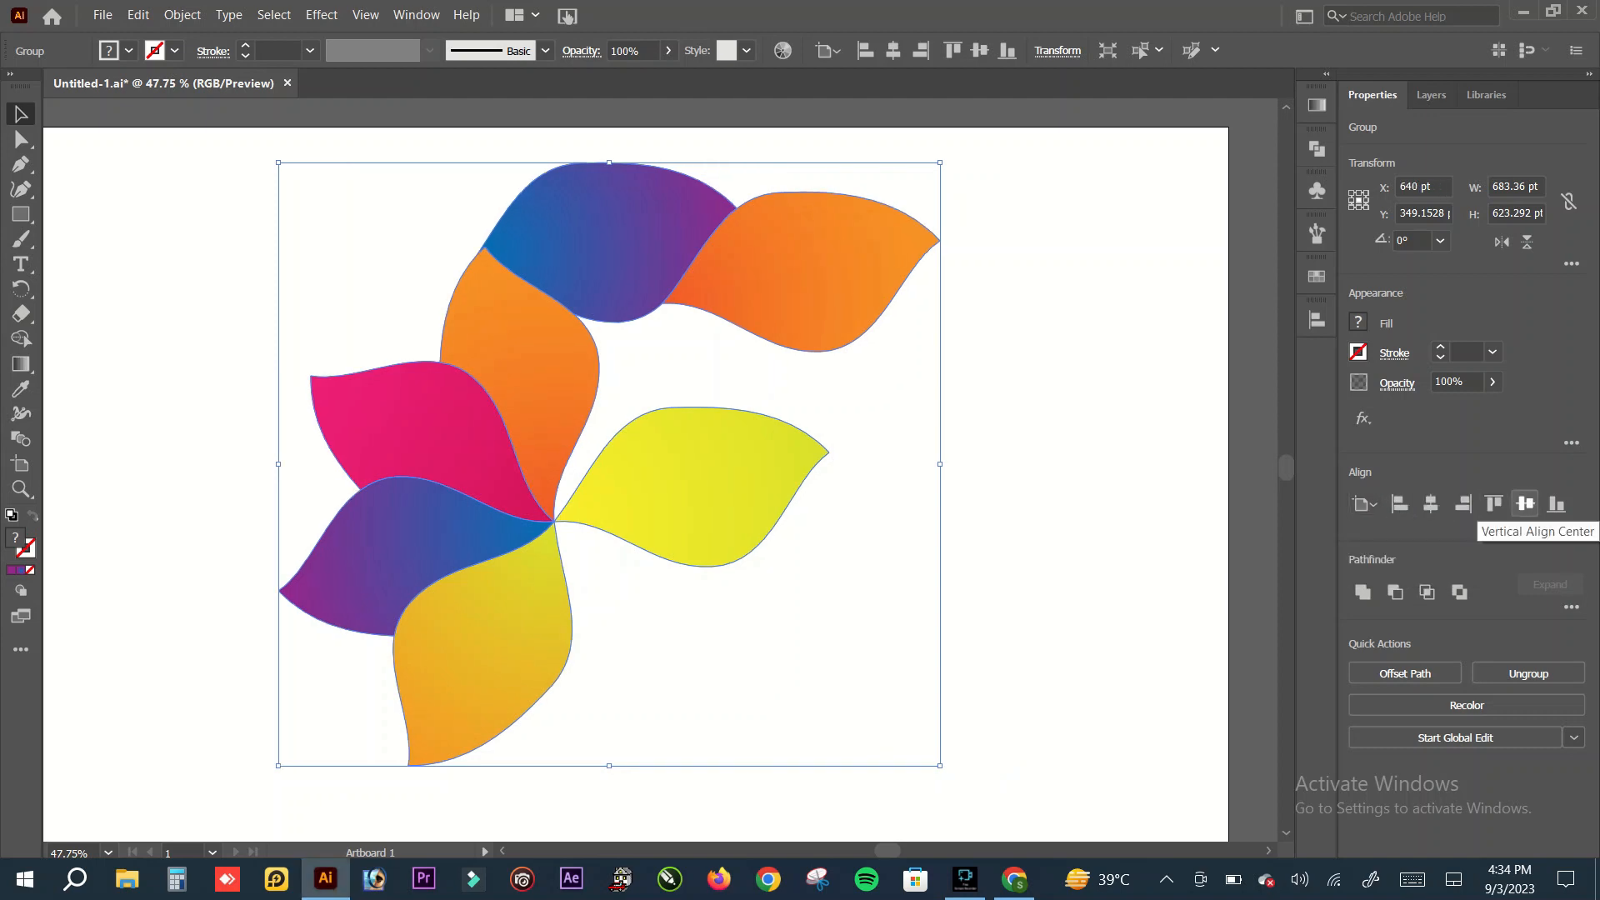
click(1525, 503)
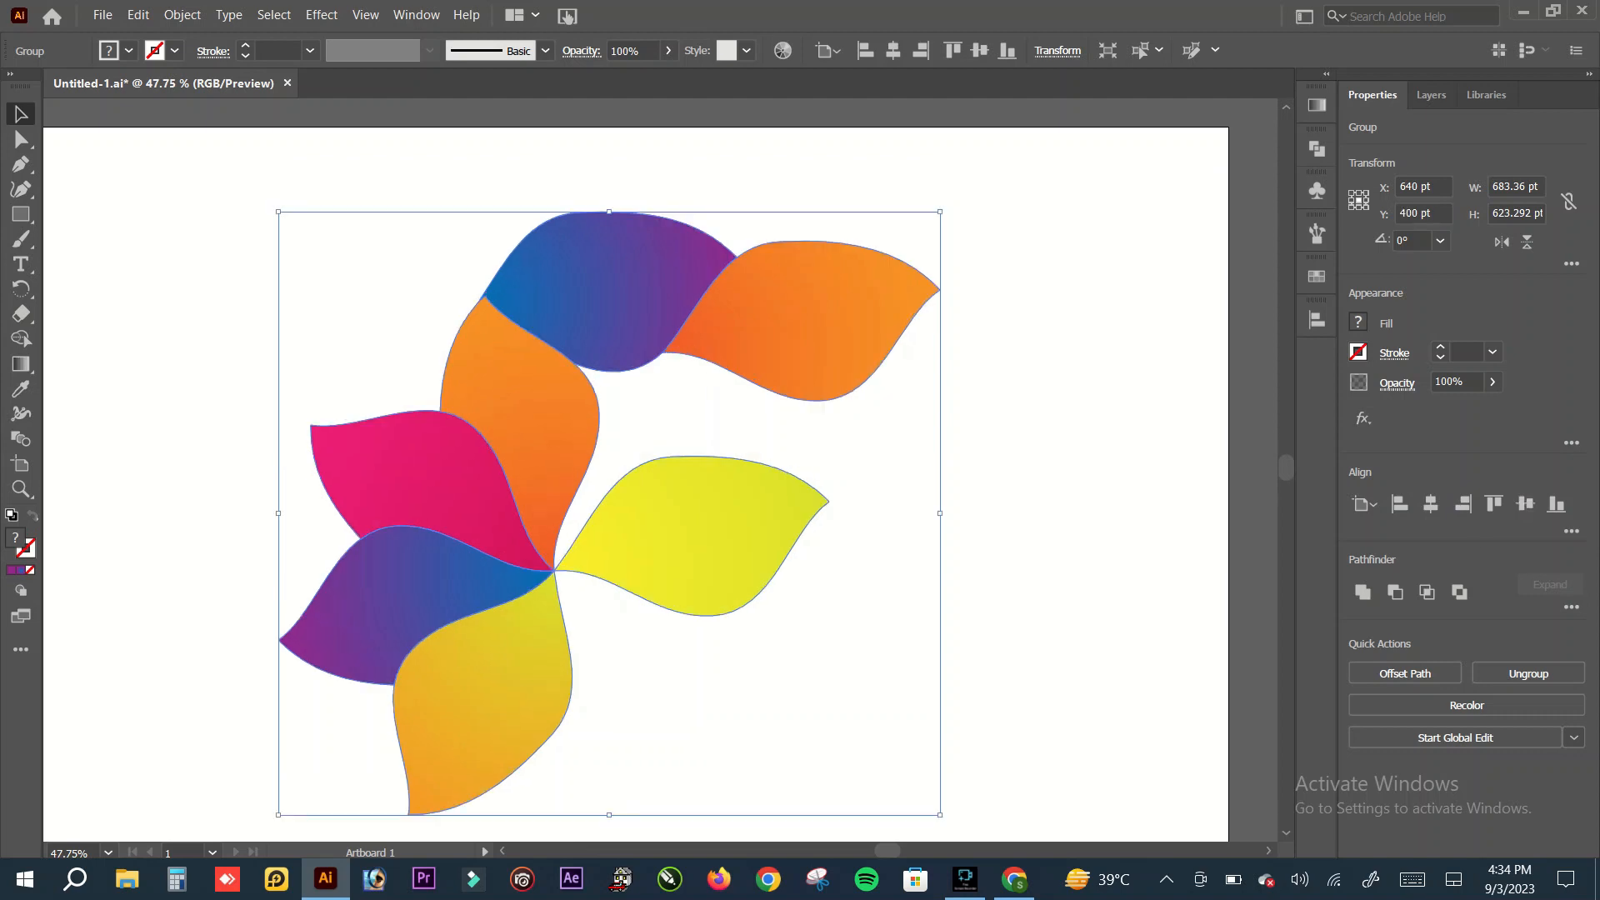
Step: View the whole artboard at 33.33% zoom with the grouped petals deselected
scroll(634, 467, down, 2)
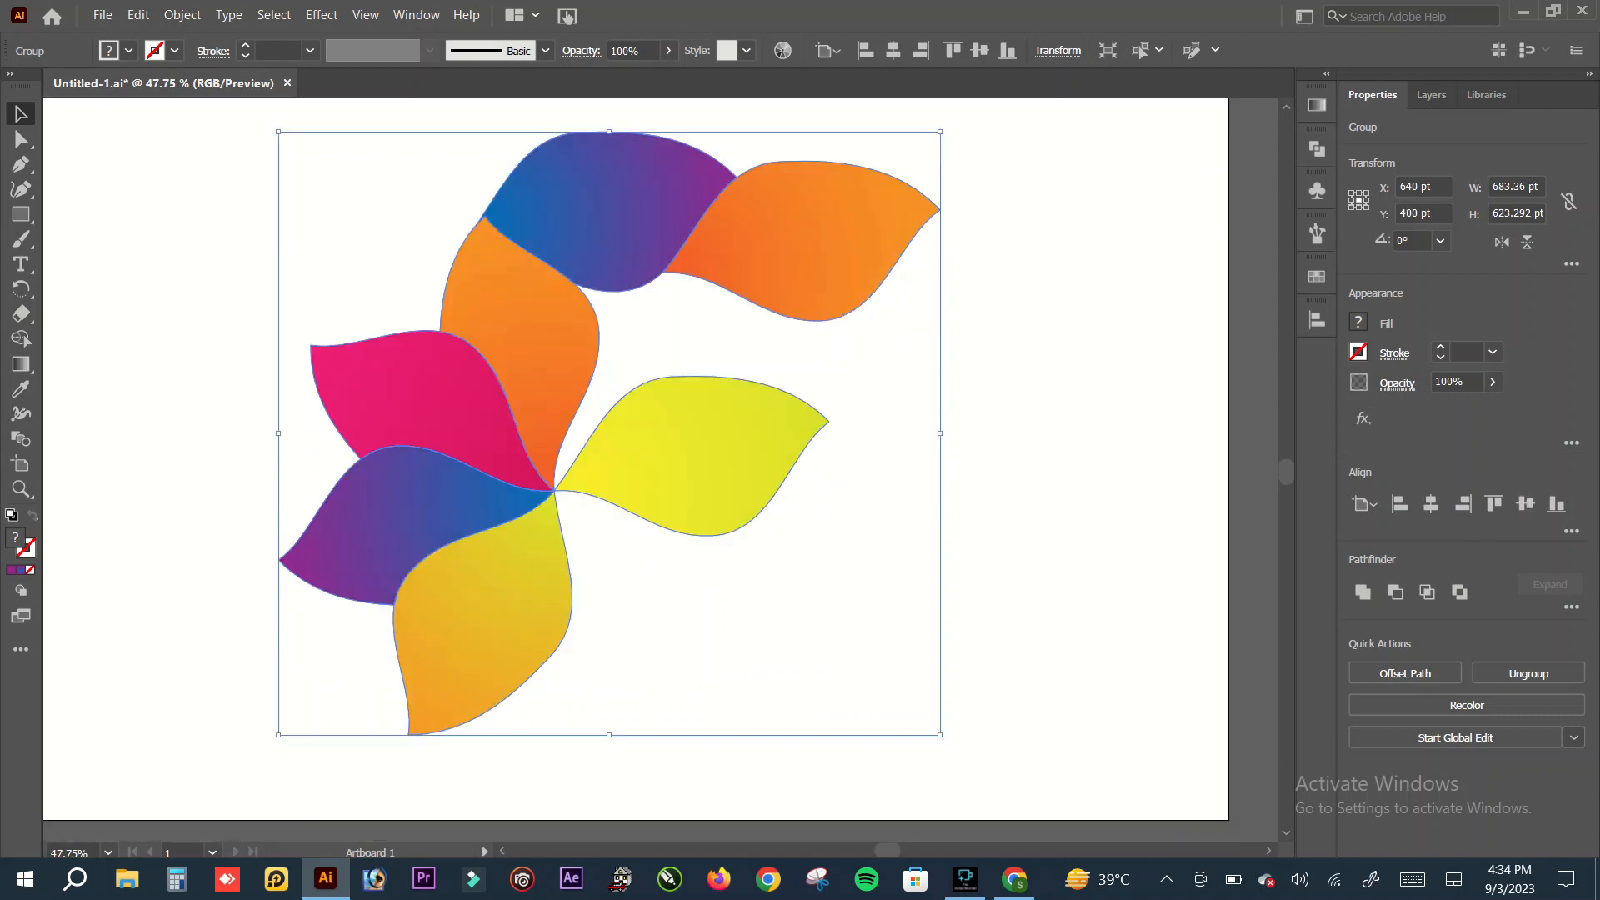
key(ctrl+shift+b)
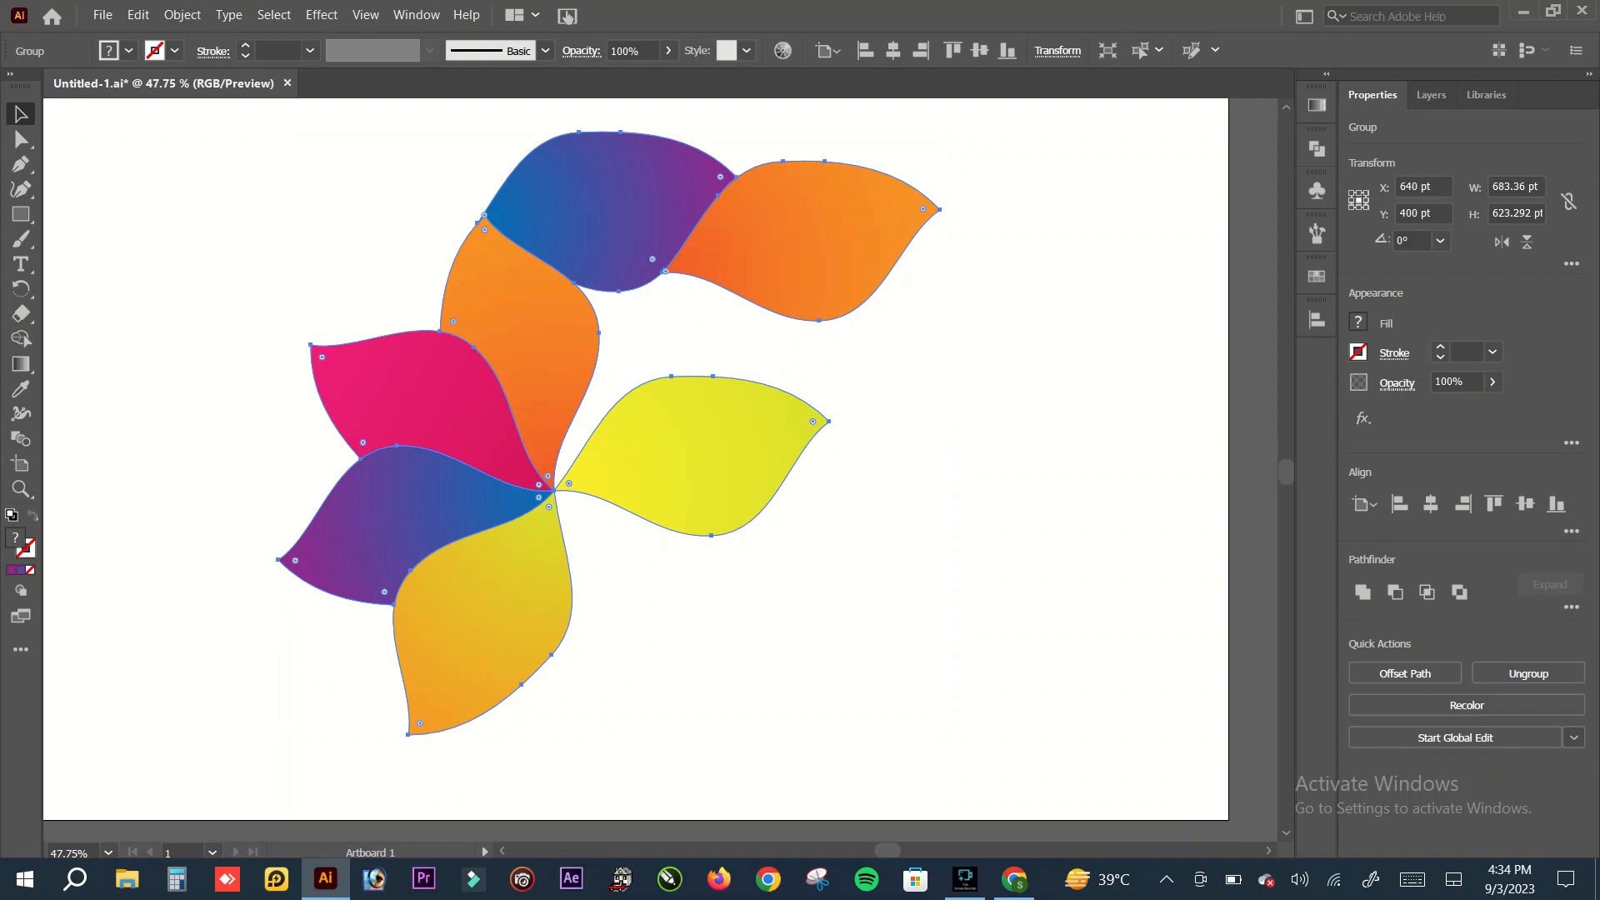
key(ctrl+minus)
key(ctrl+shift+b)
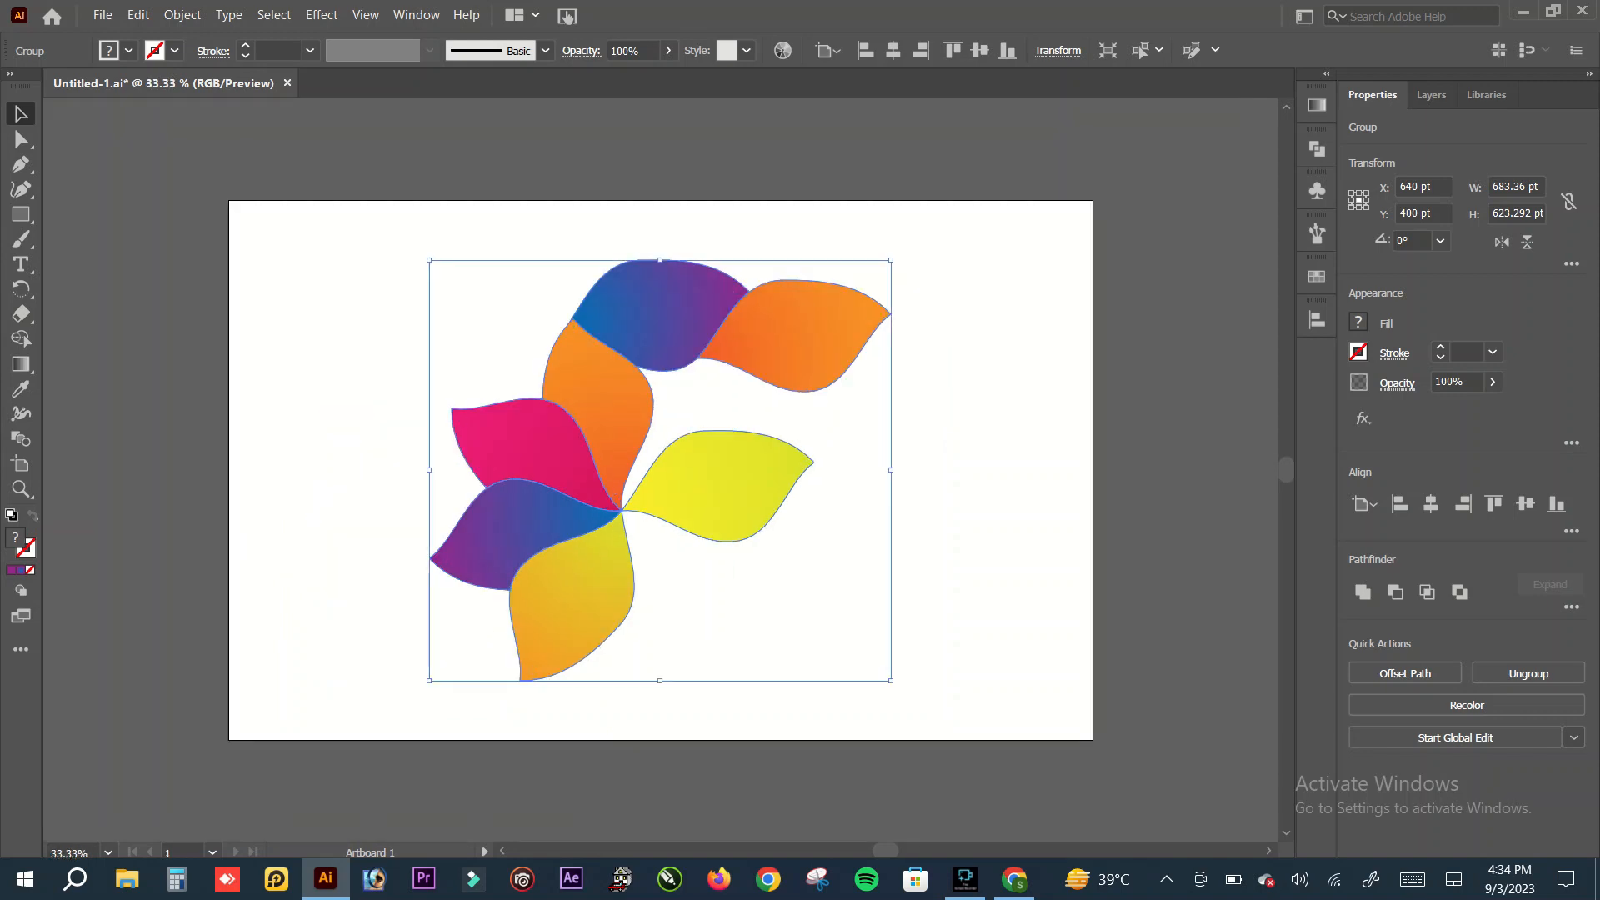
scroll(667, 470, left, 2)
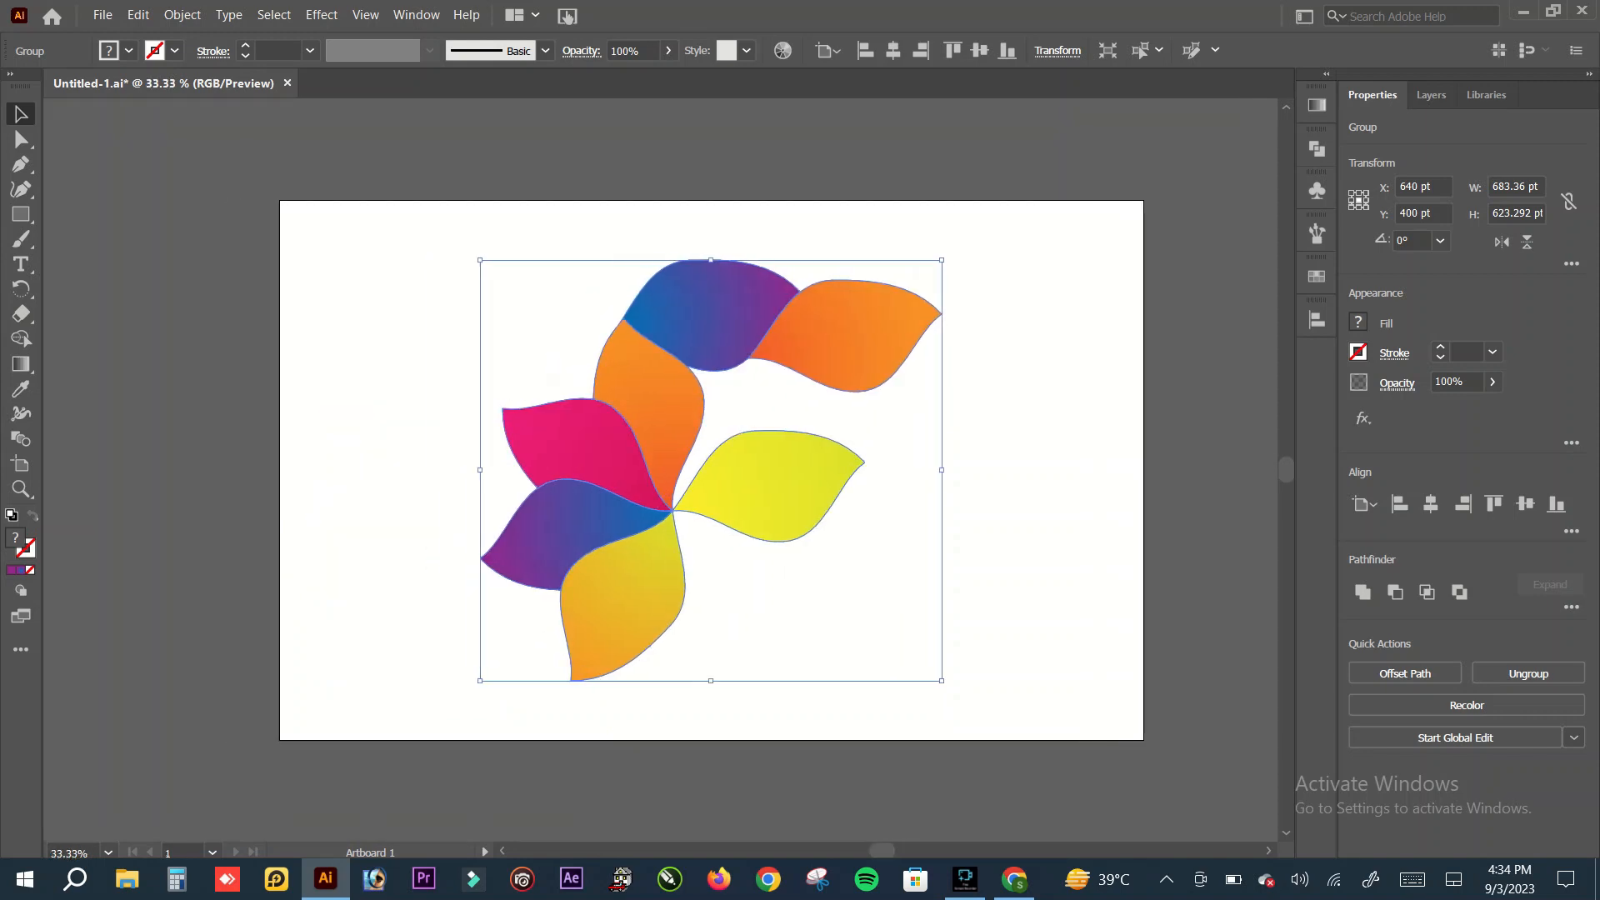
key(ctrl+shift+a)
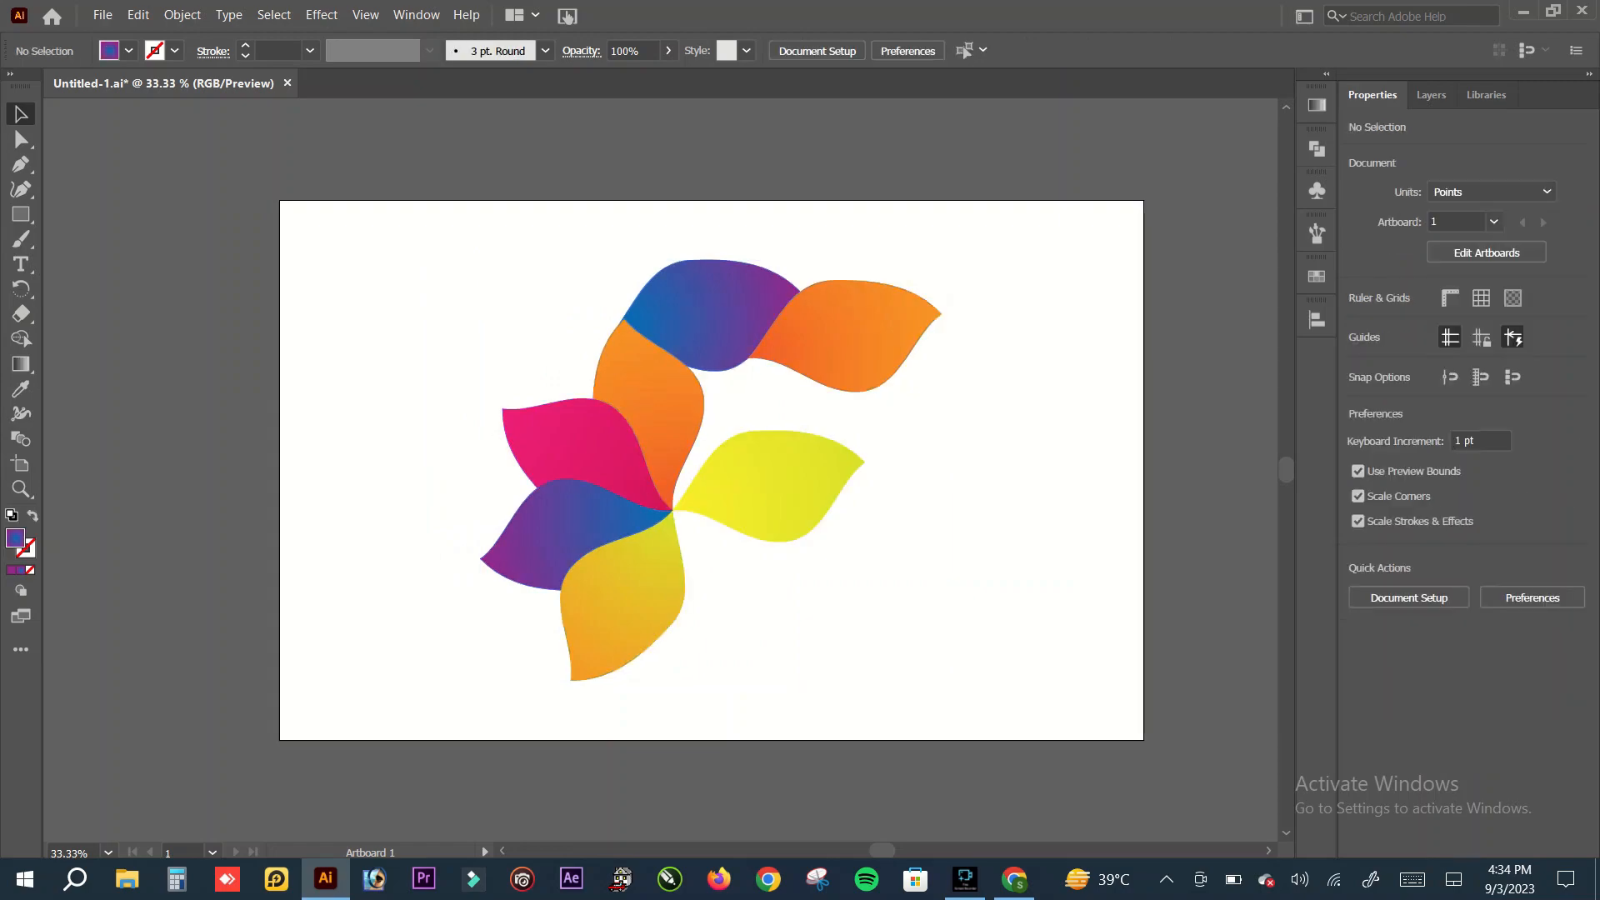
drag(453, 252, 945, 685)
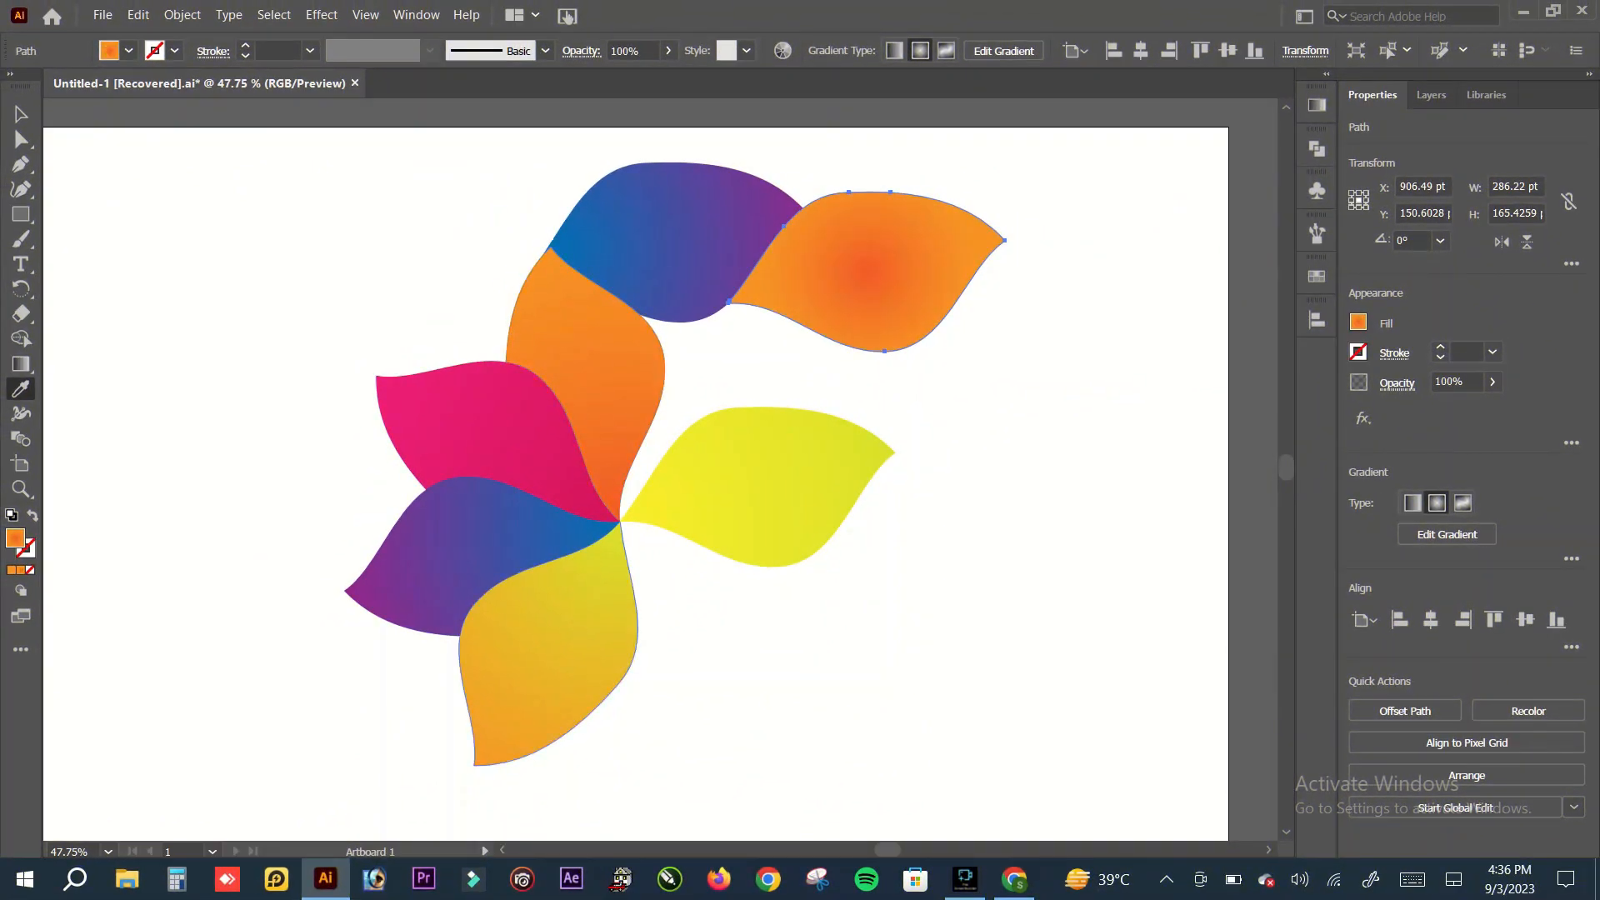
Step: Copy the lowest petal's yellow-orange gradient to the upper-right petal, redraw it from inner tip to outer tip, and deselect it
click(548, 637)
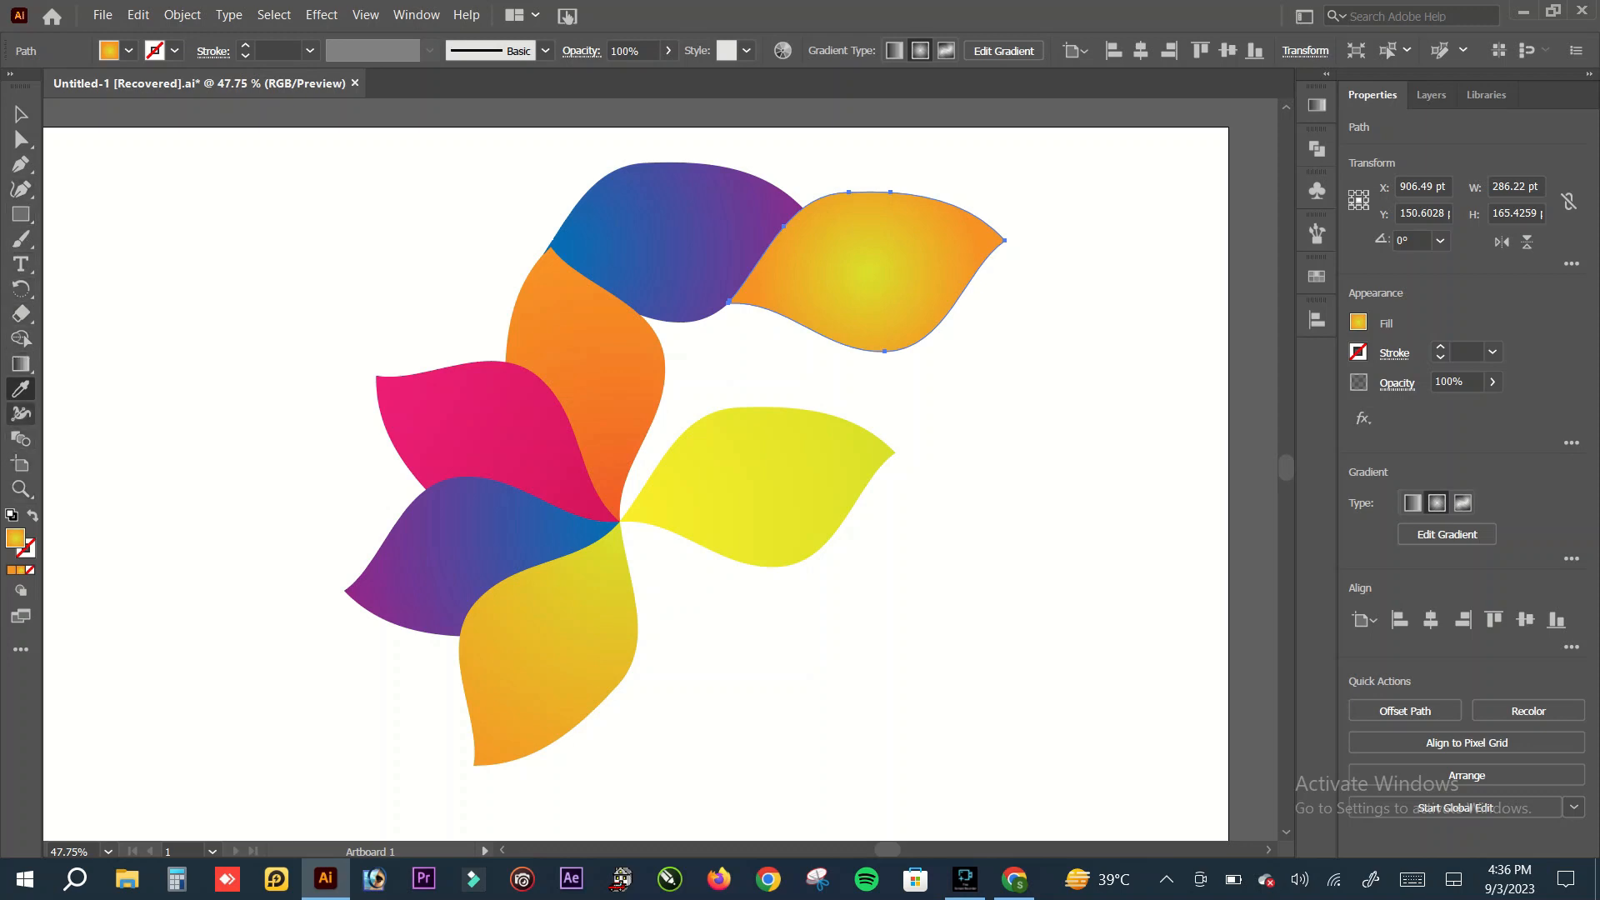
click(20, 364)
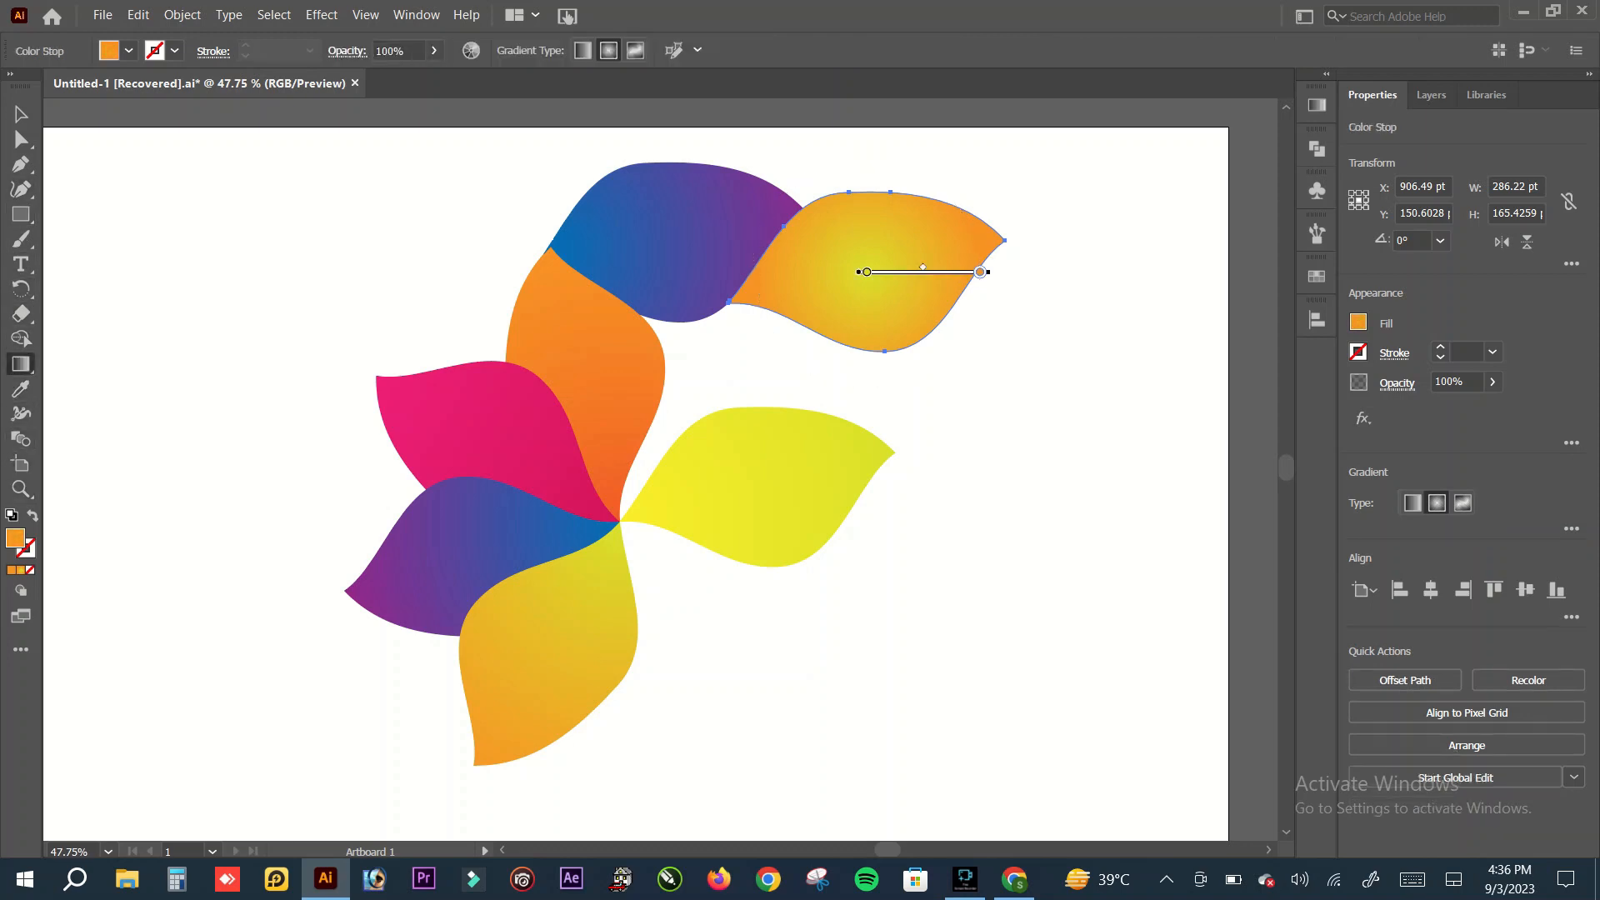
drag(733, 301, 1014, 239)
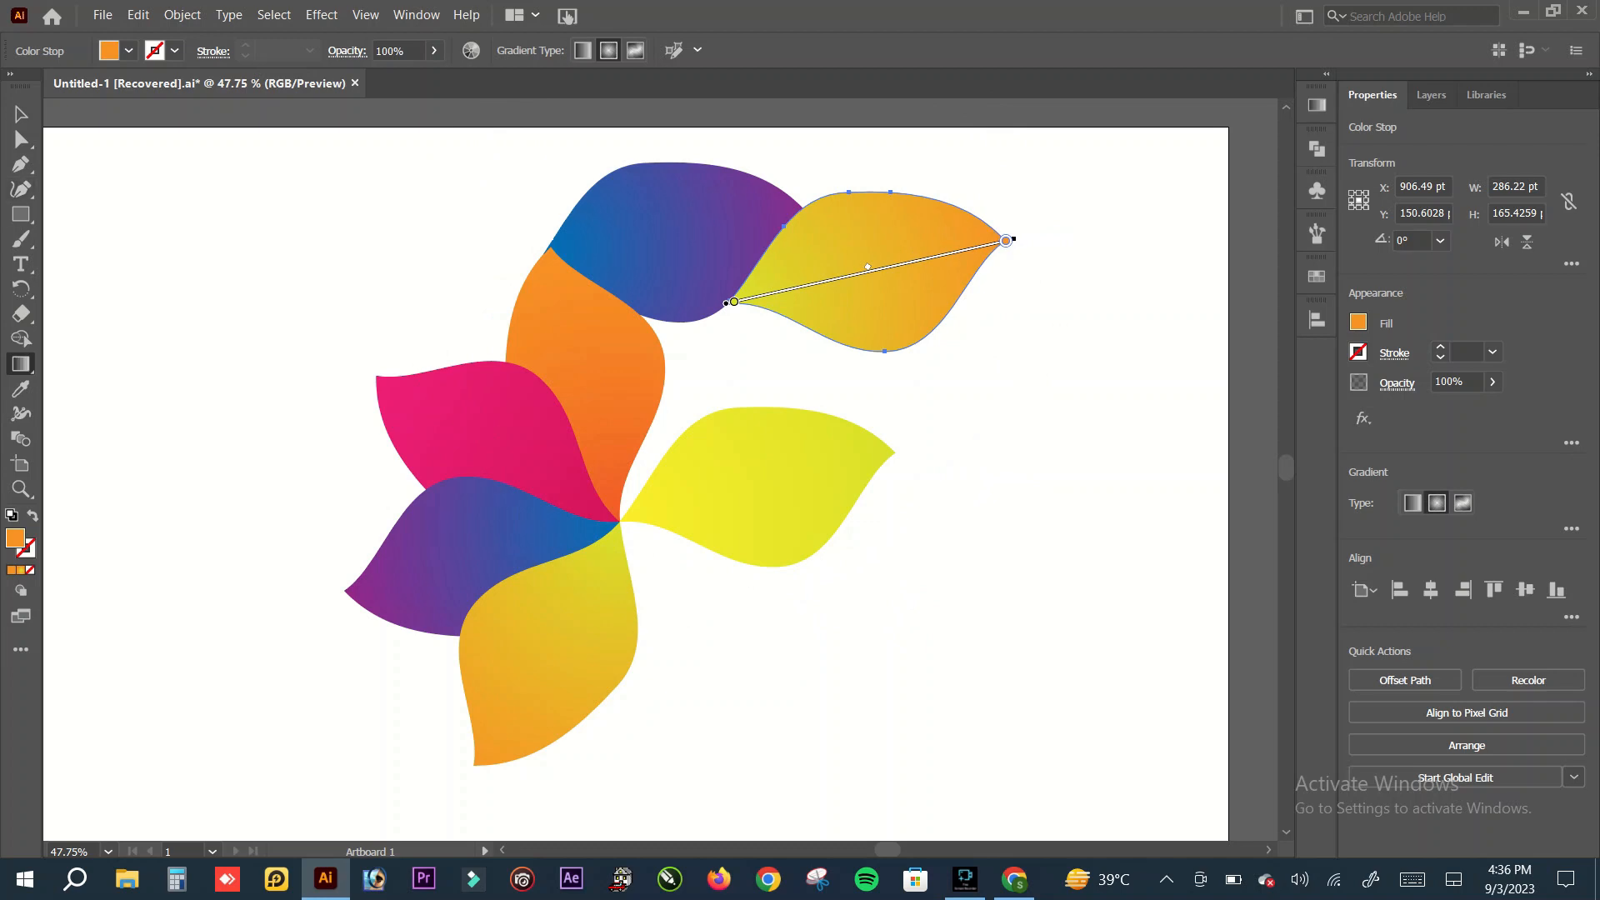
click(21, 114)
click(250, 238)
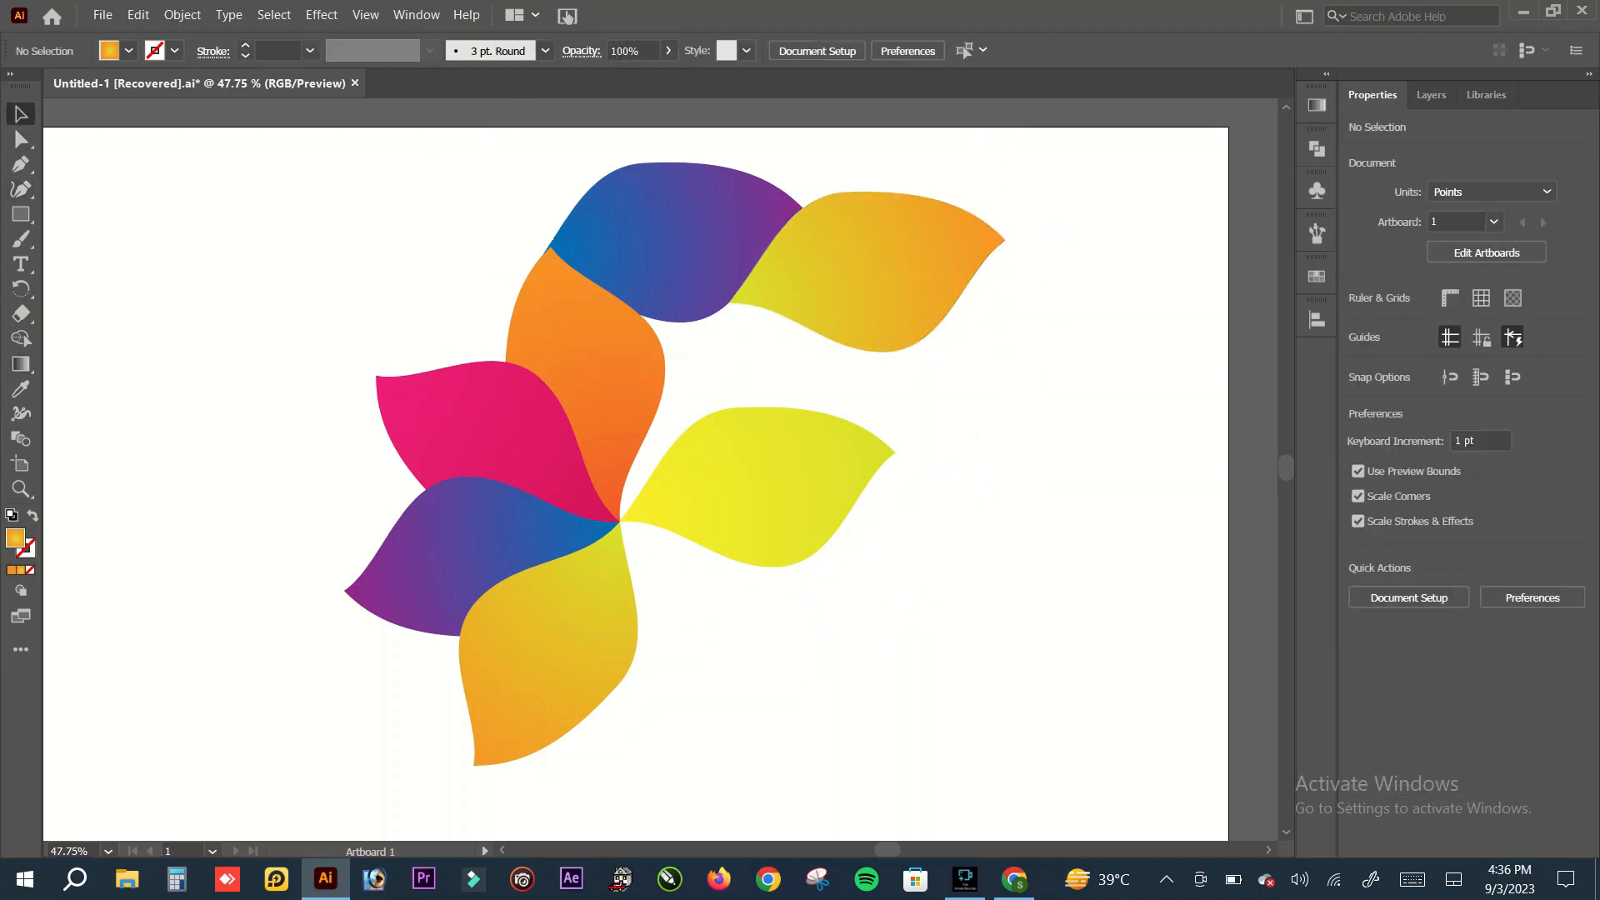
Step: Select all the petals and combine them into one group
drag(470, 167, 958, 750)
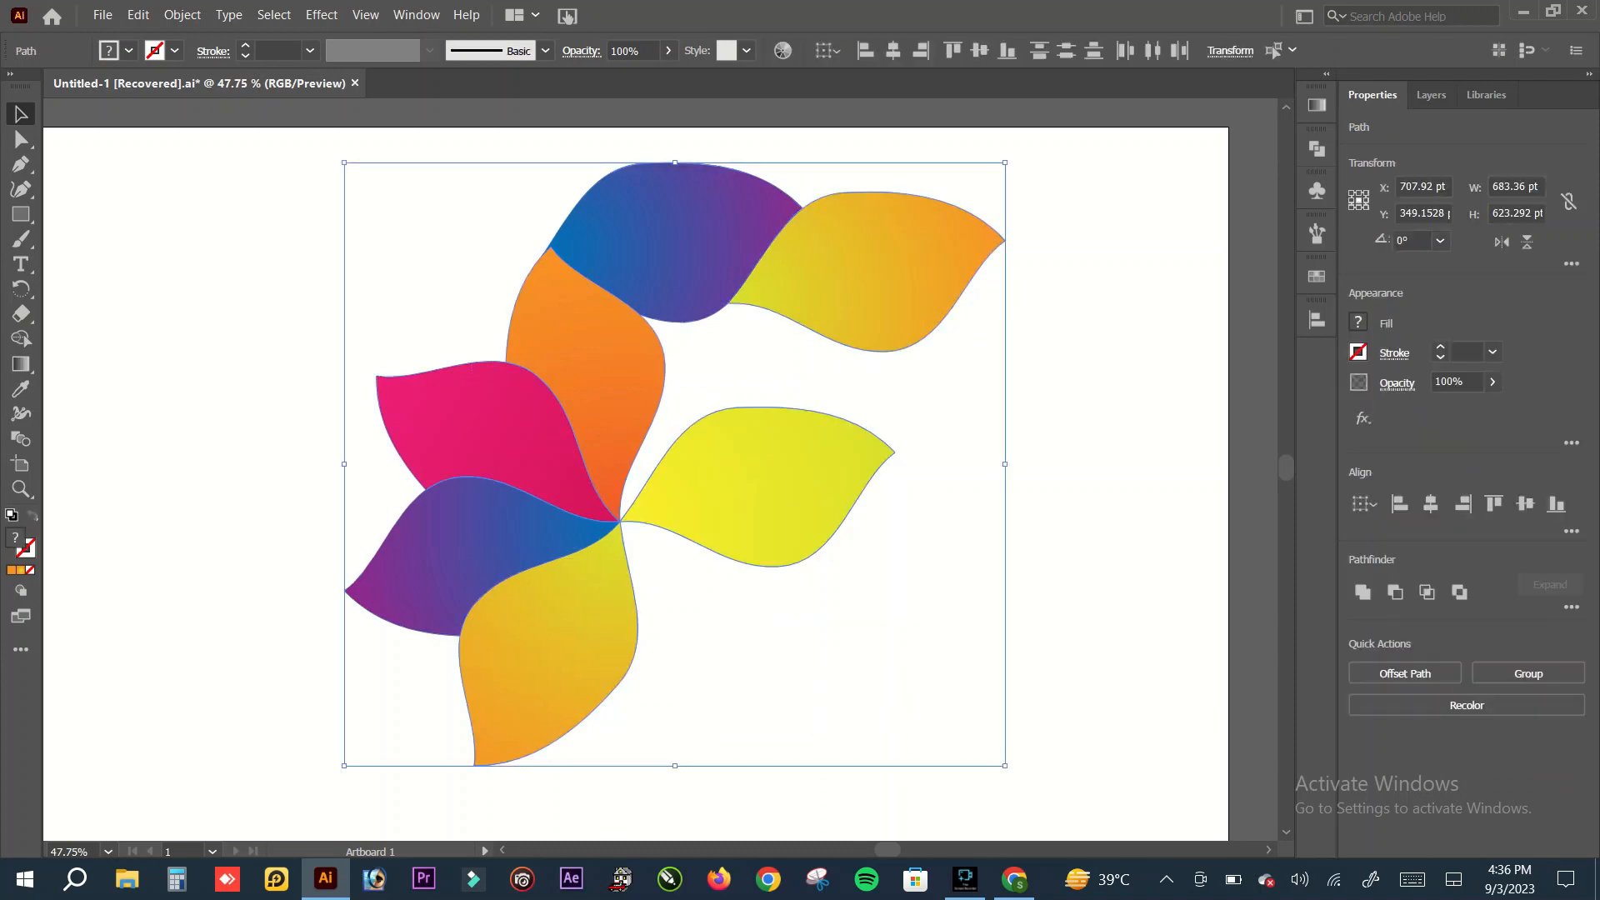
right_click(768, 154)
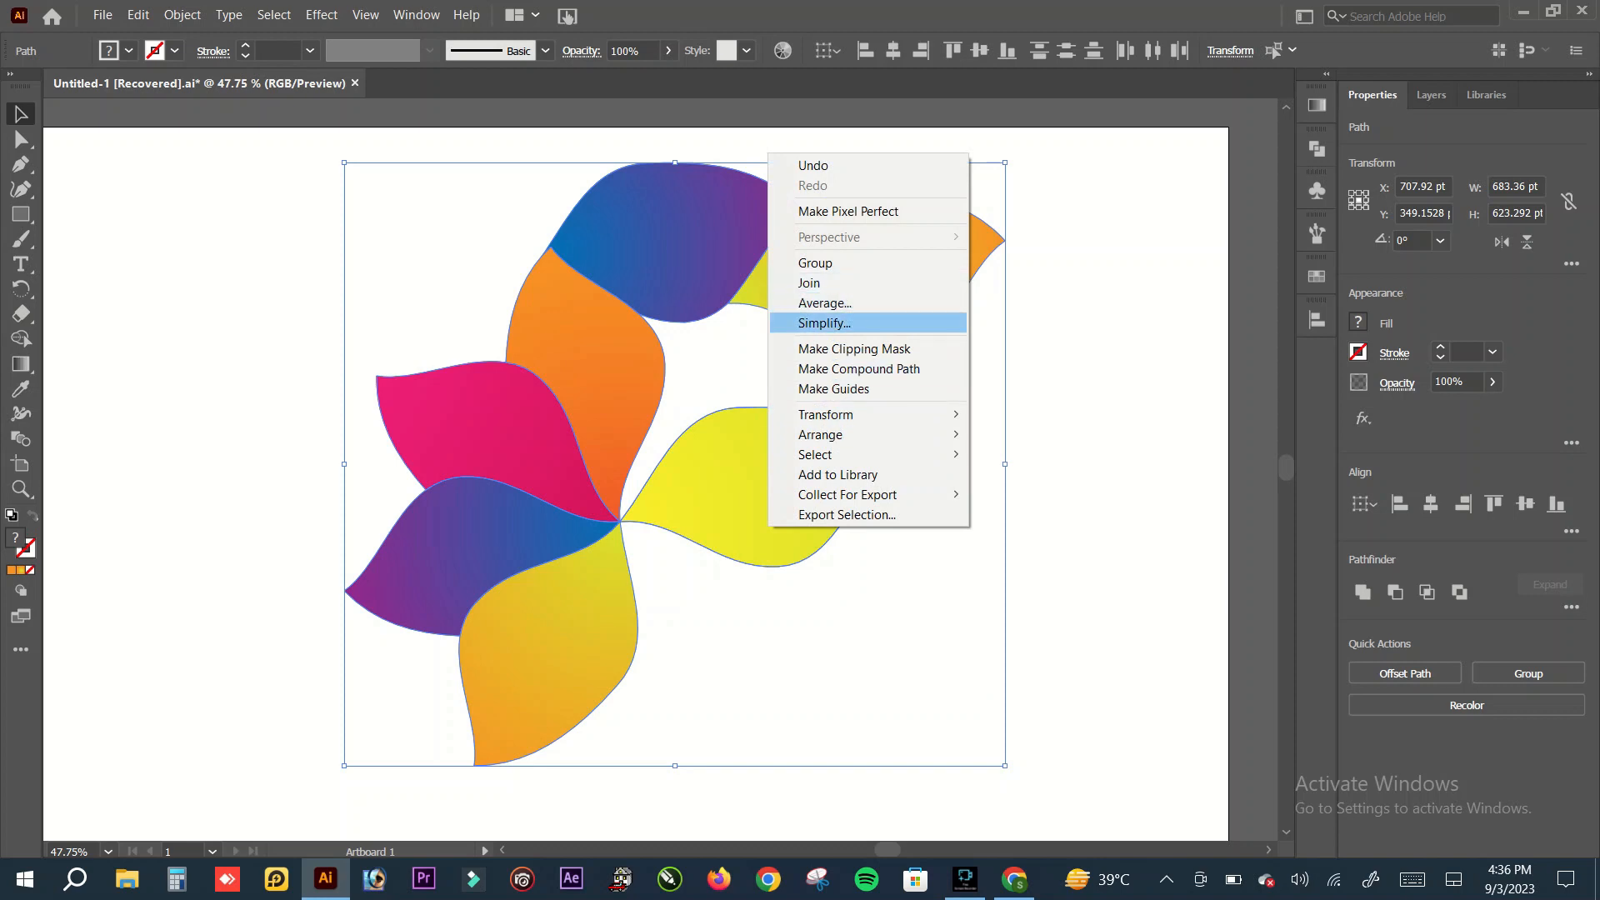
mouse_move(821, 434)
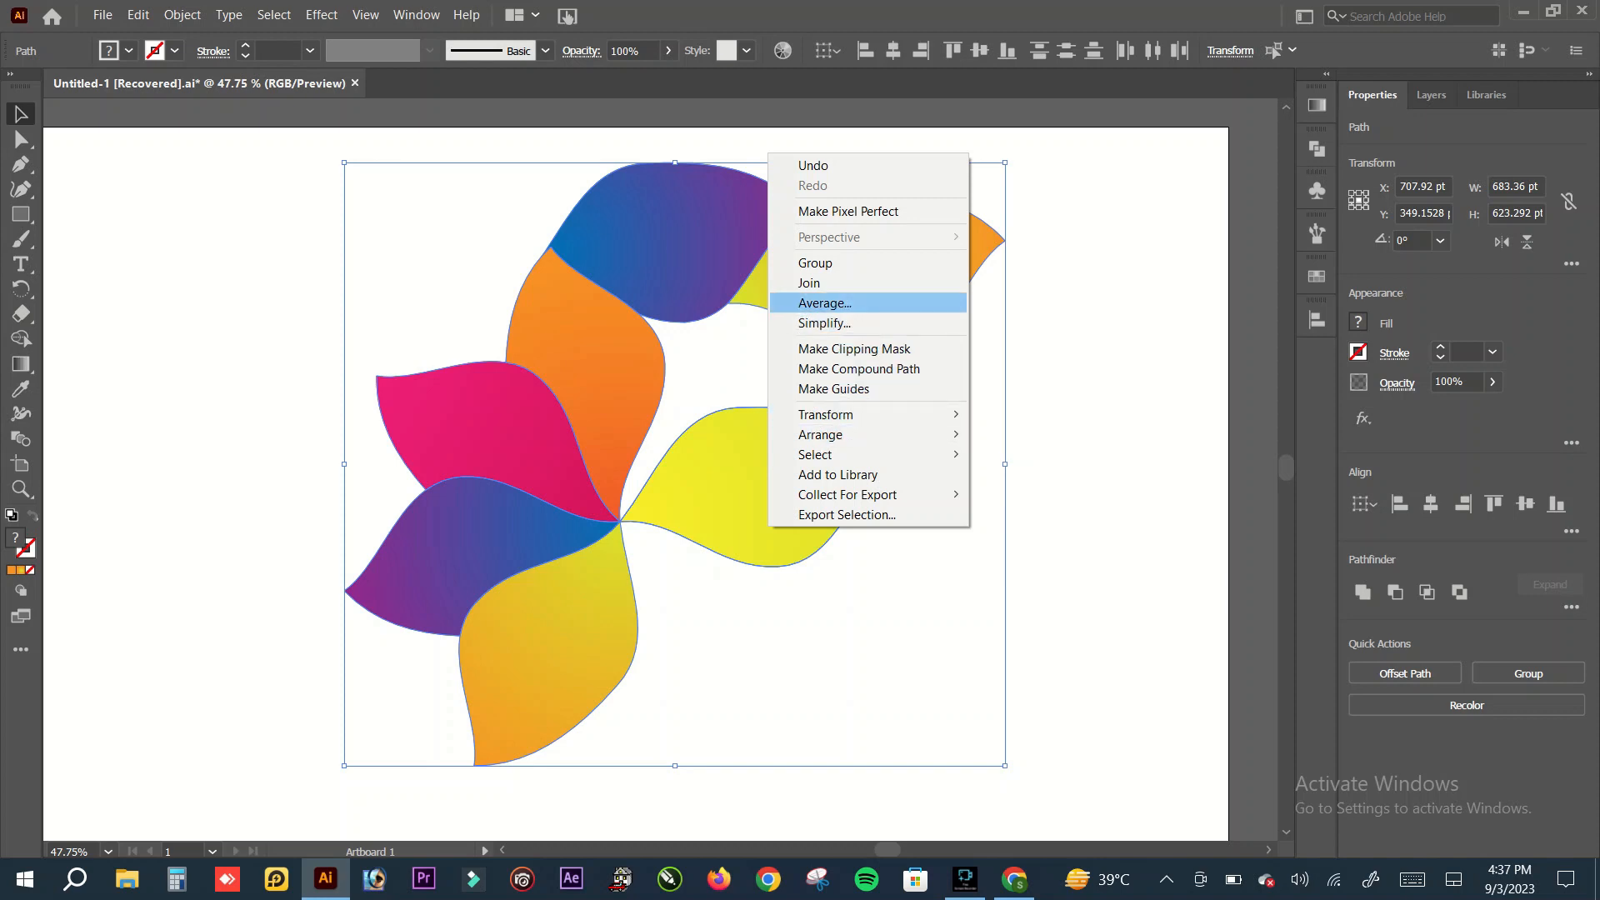
click(815, 263)
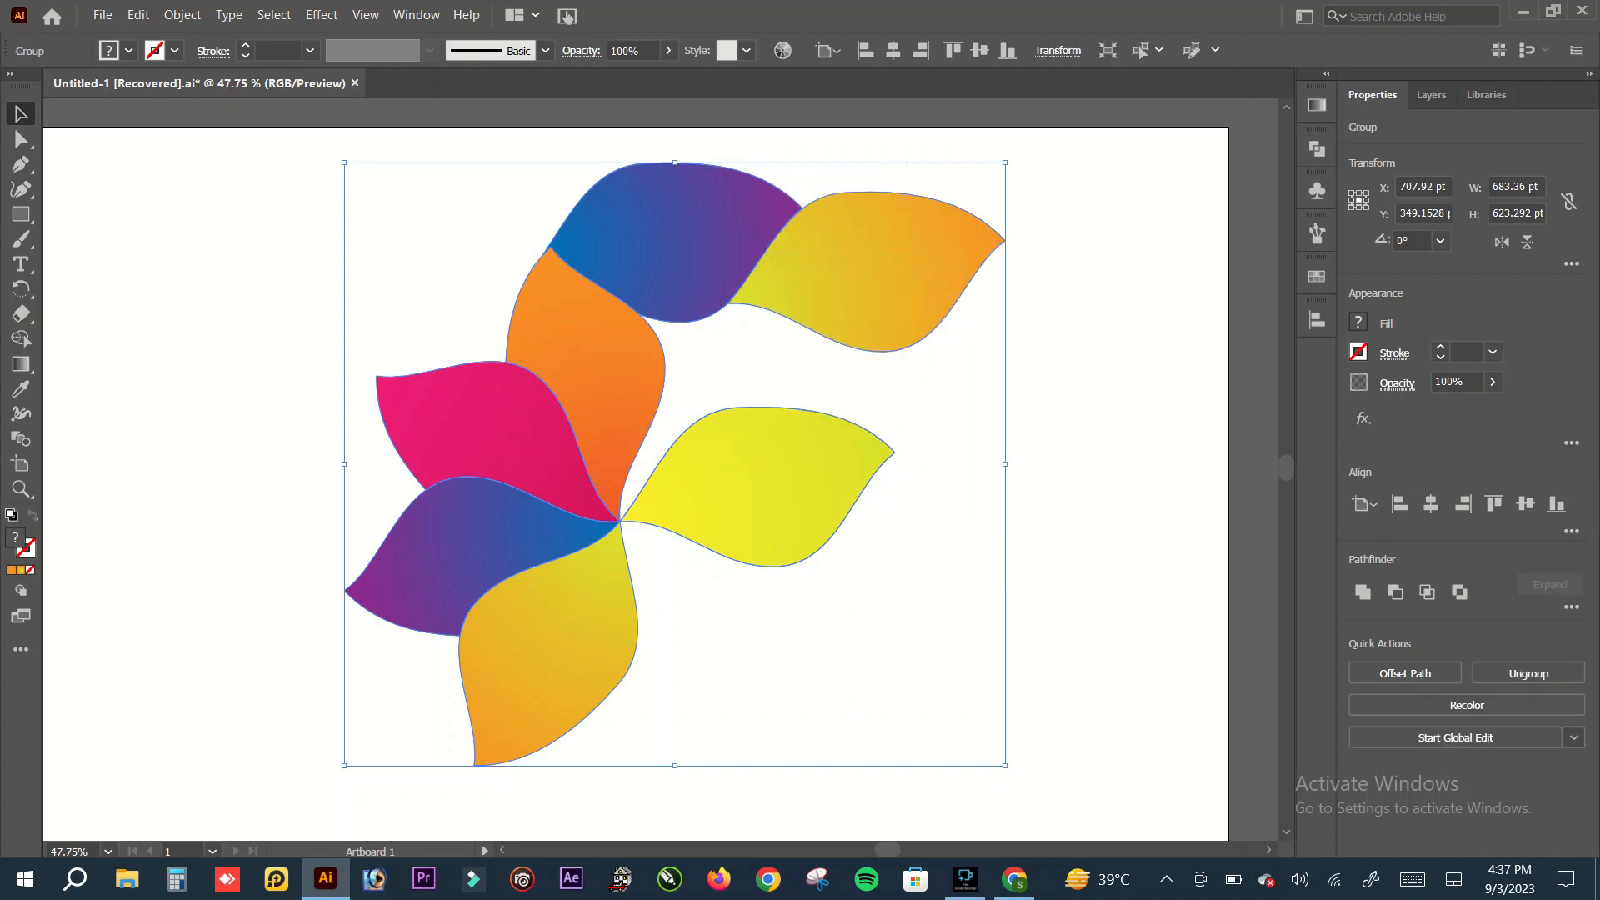
Step: Centre the petal group horizontally and vertically on the artboard and deselect it
key(ctrl+minus)
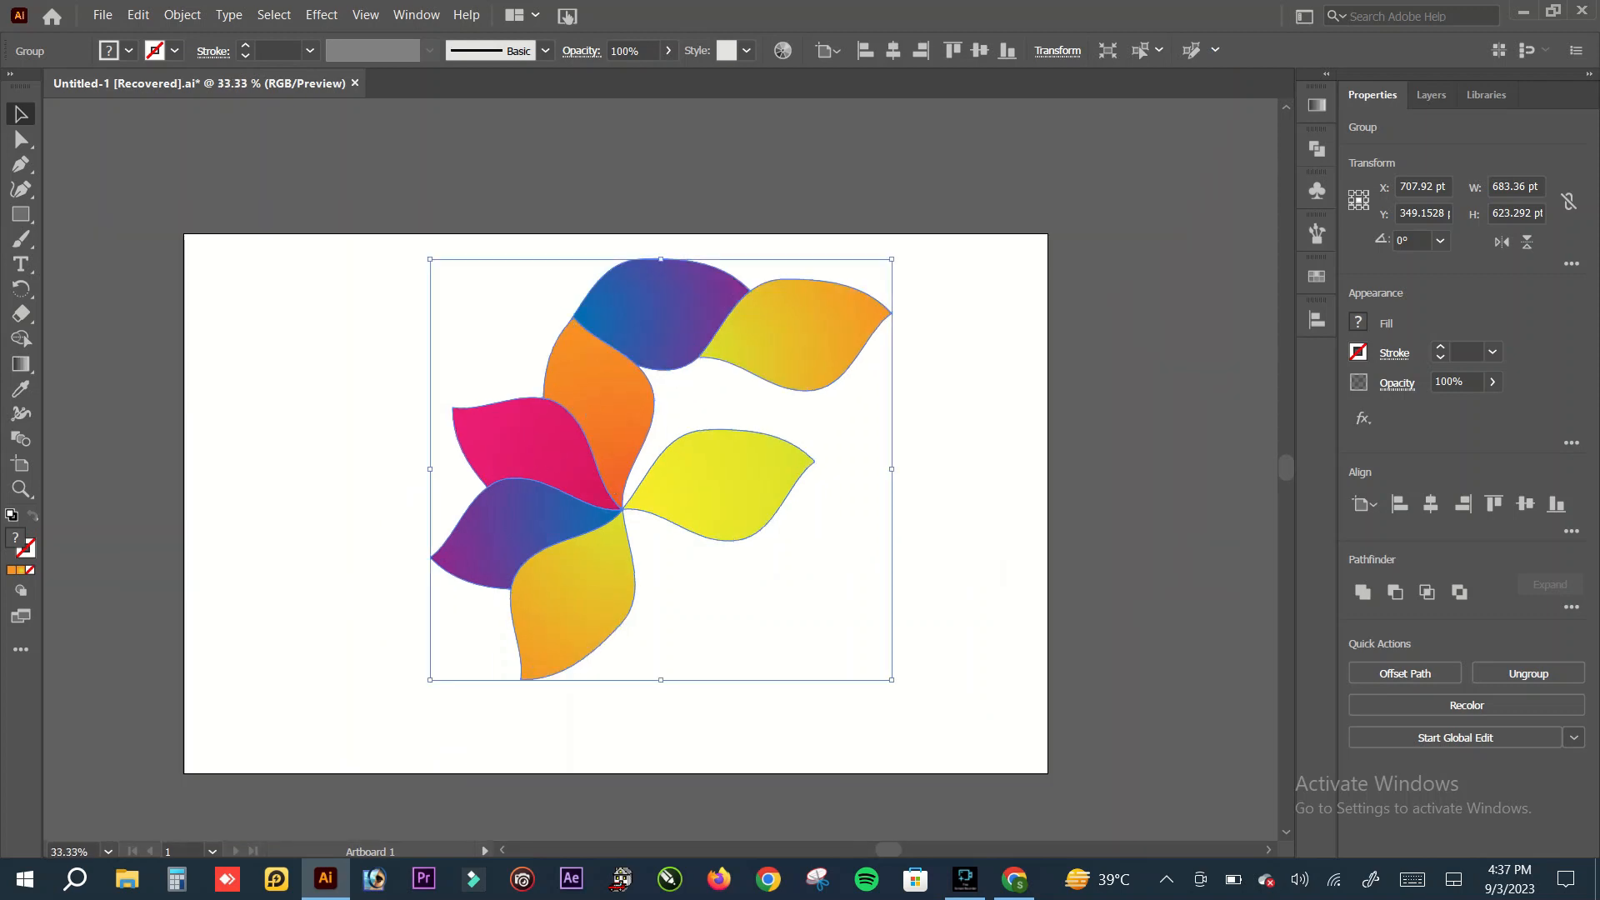
drag(889, 851, 877, 850)
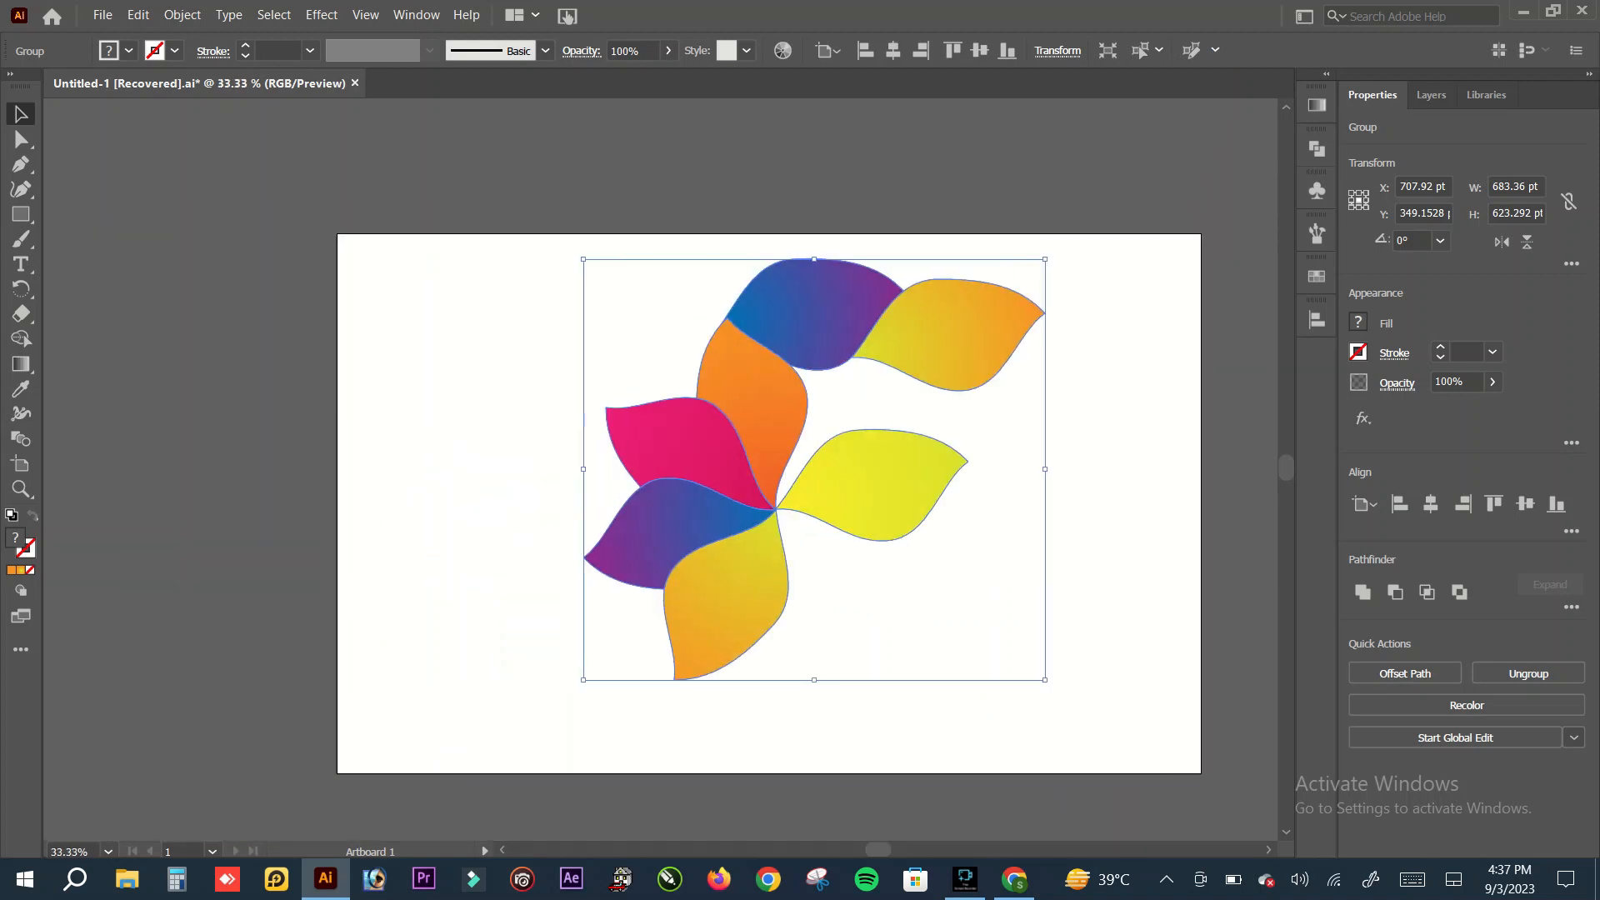
key(ctrl+plus)
key(ctrl+minus)
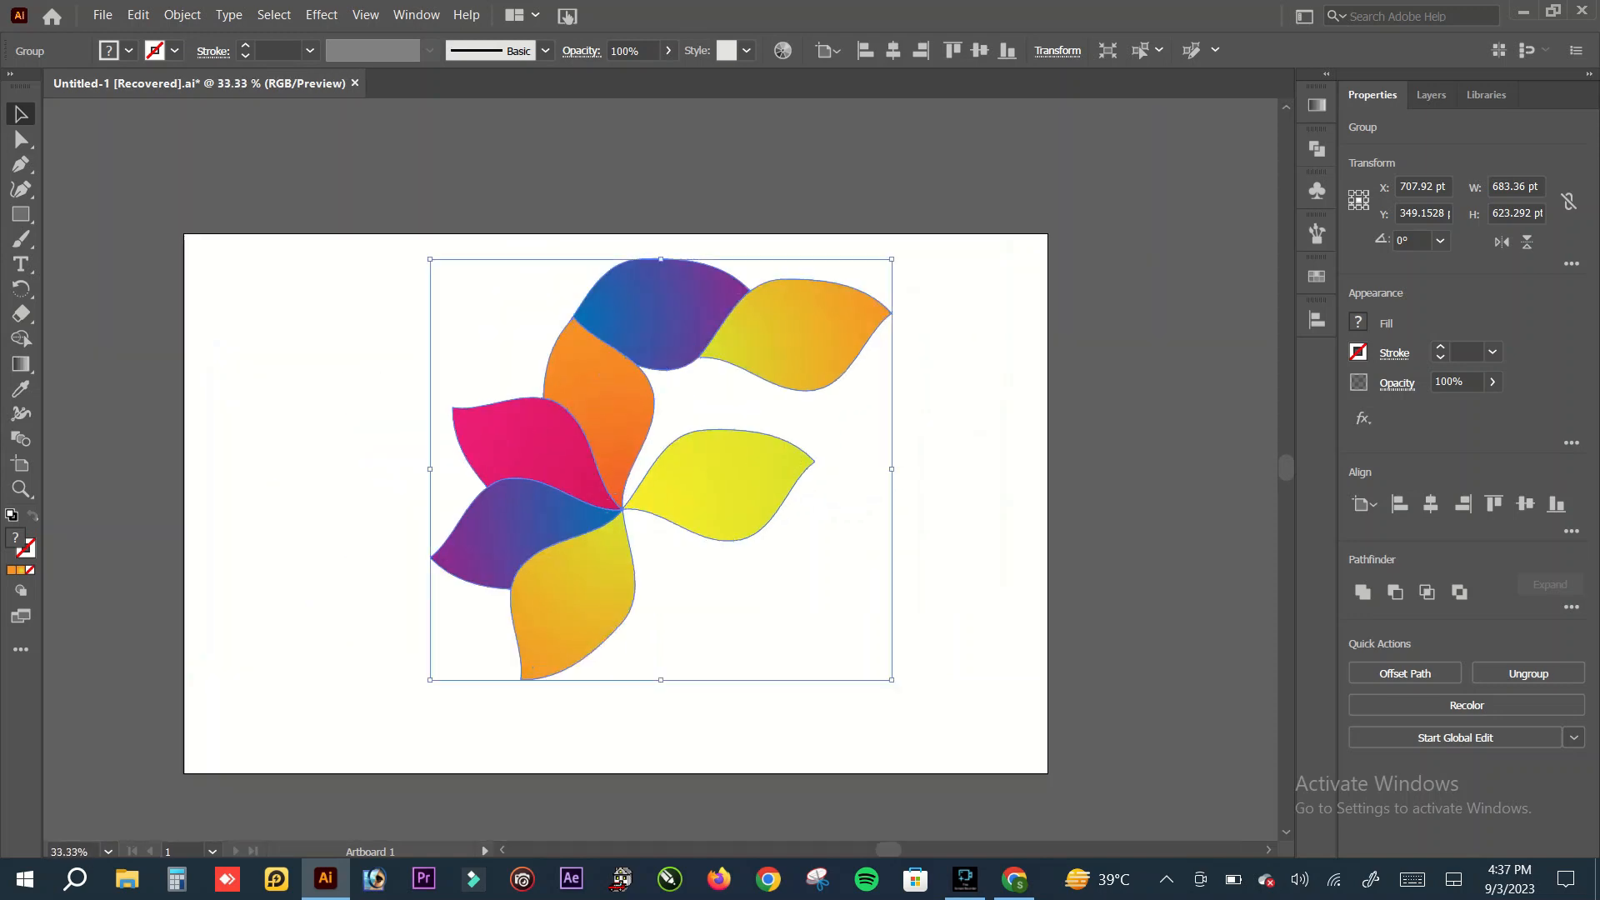
drag(1286, 467, 1286, 469)
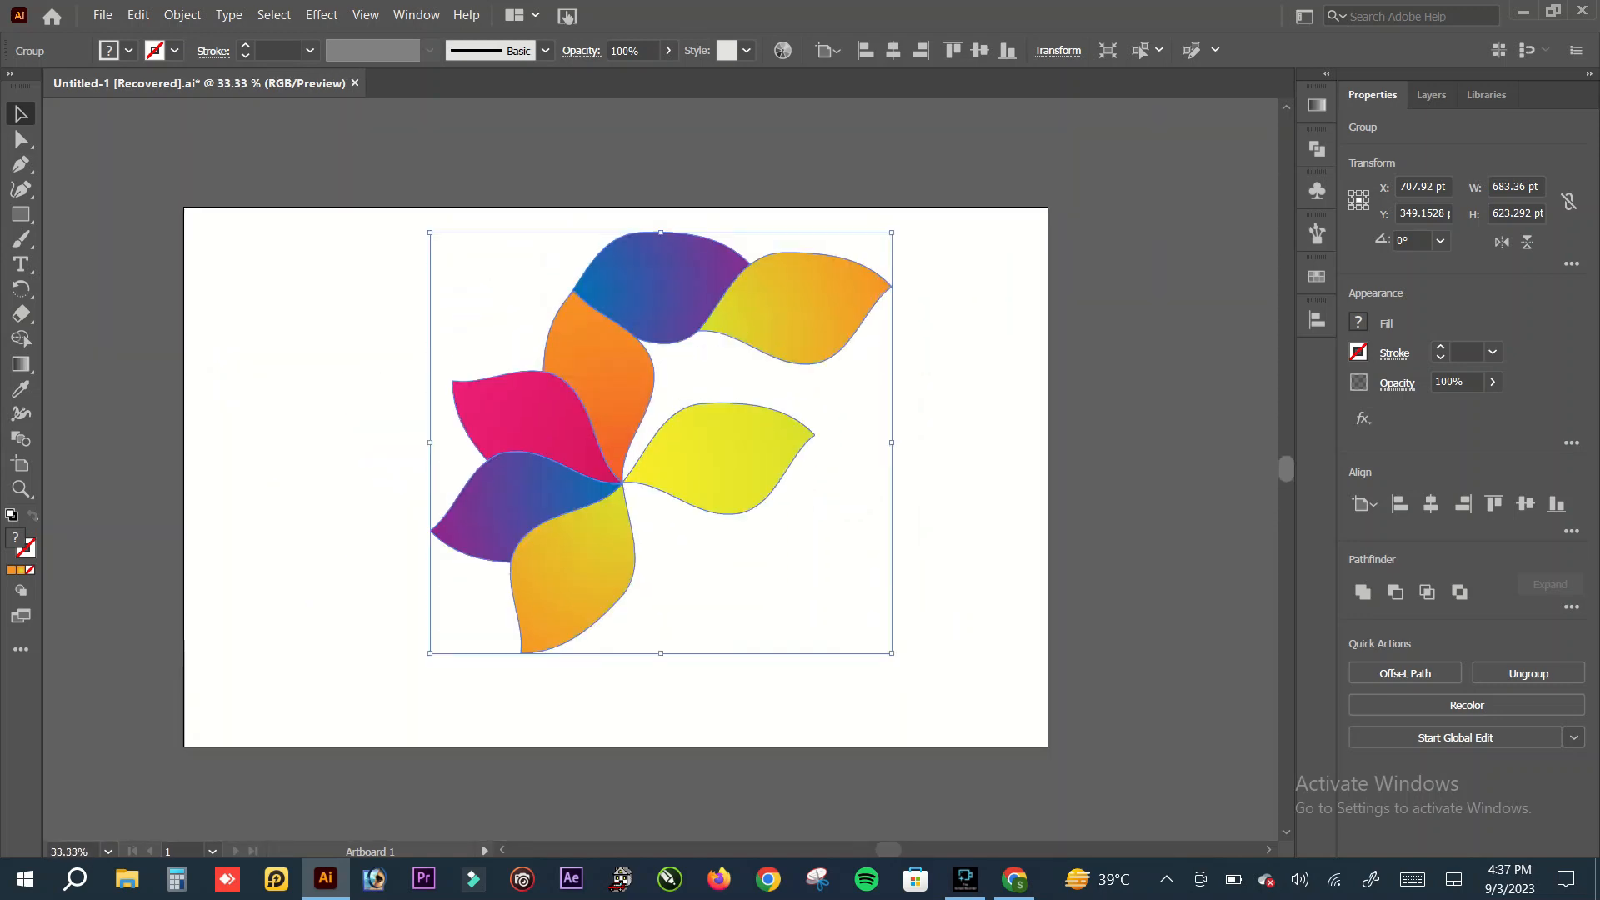
drag(888, 850, 886, 850)
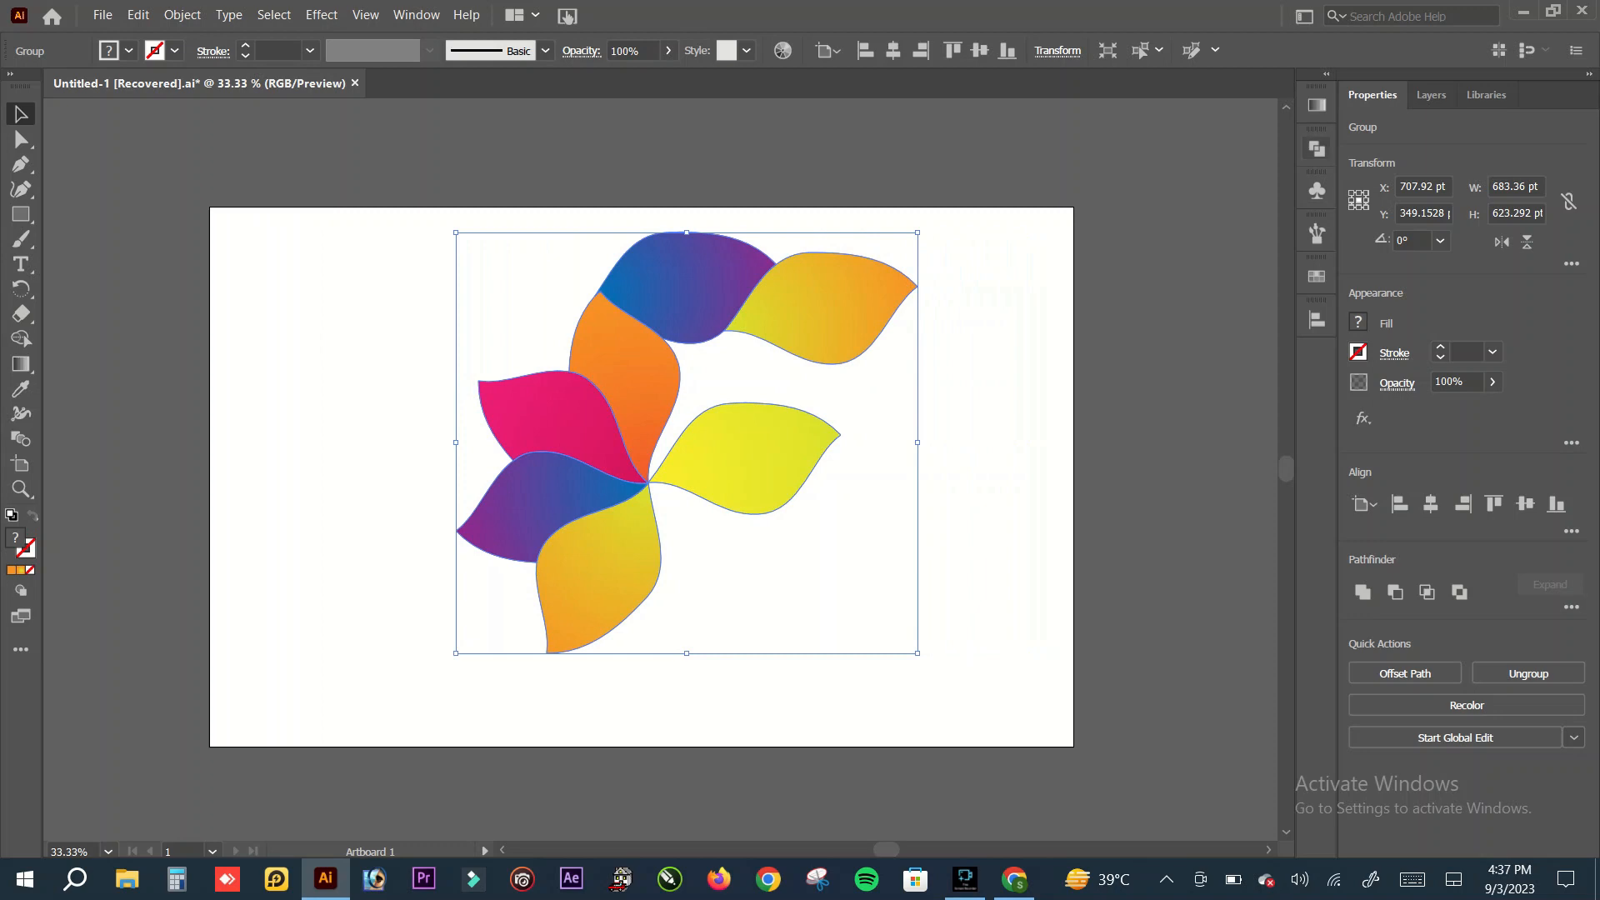
click(1317, 149)
click(1317, 150)
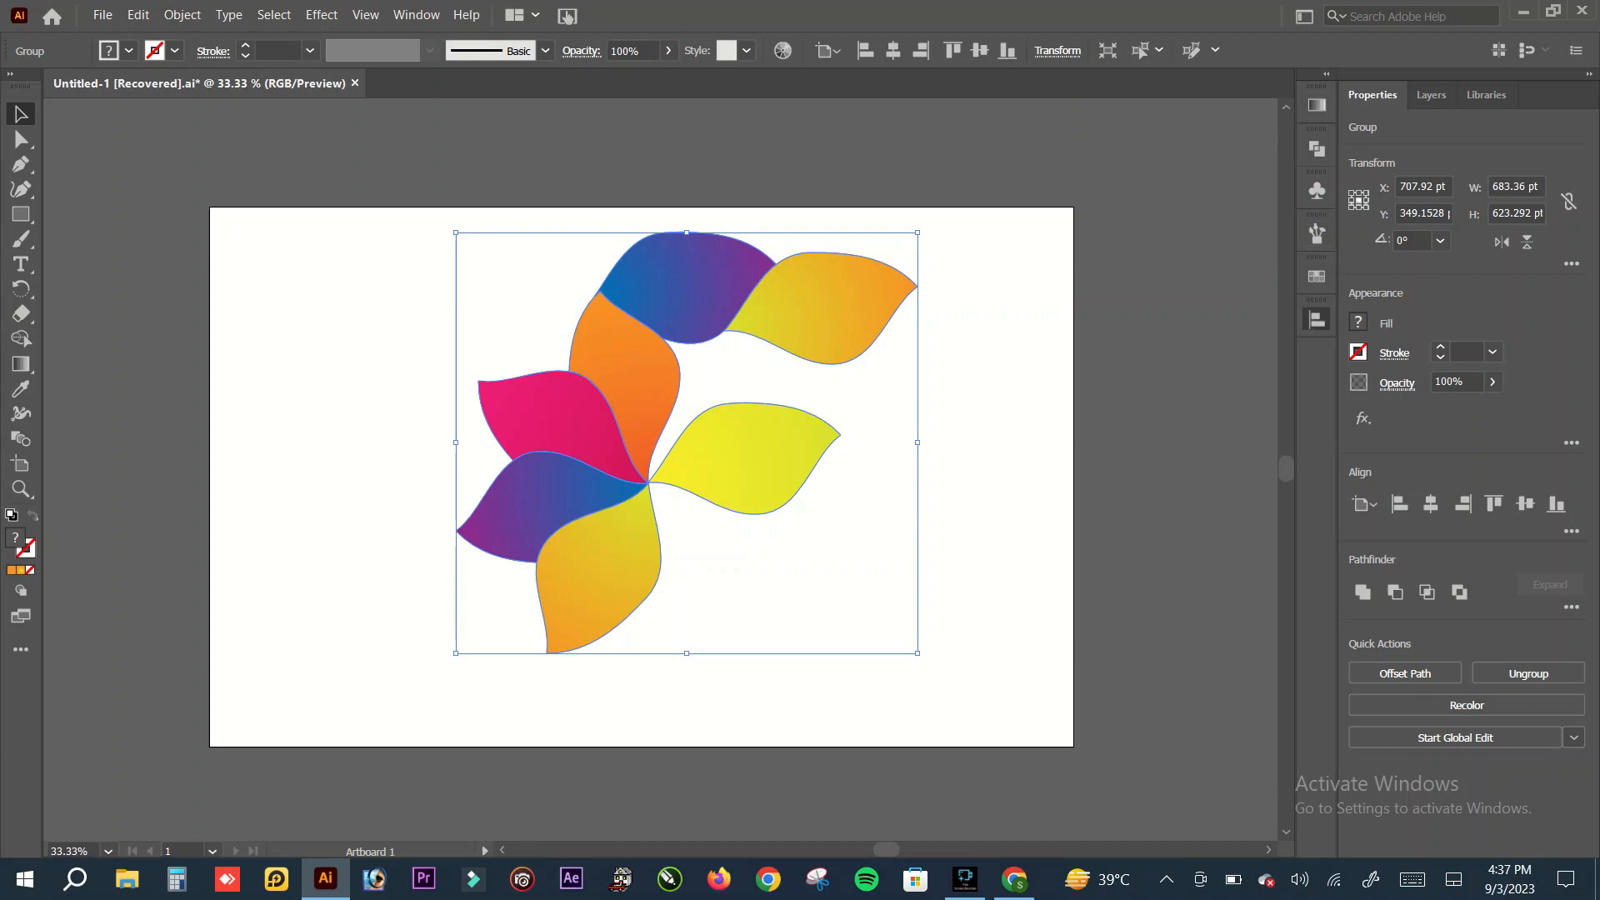
click(1317, 319)
click(1111, 366)
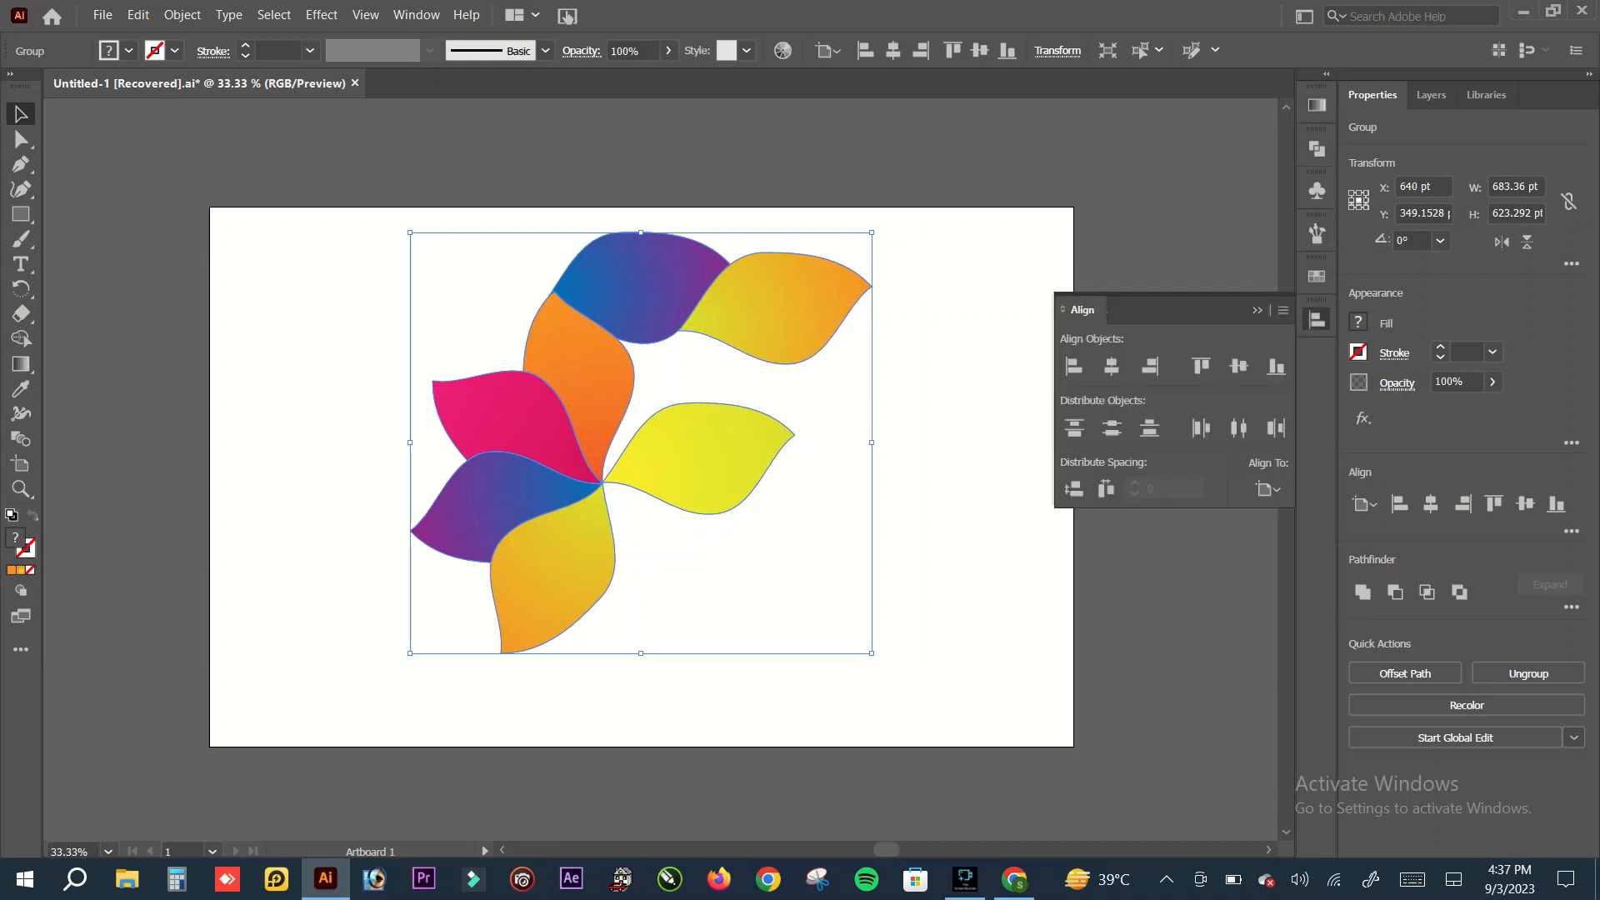
click(1239, 365)
key(ctrl+shift+a)
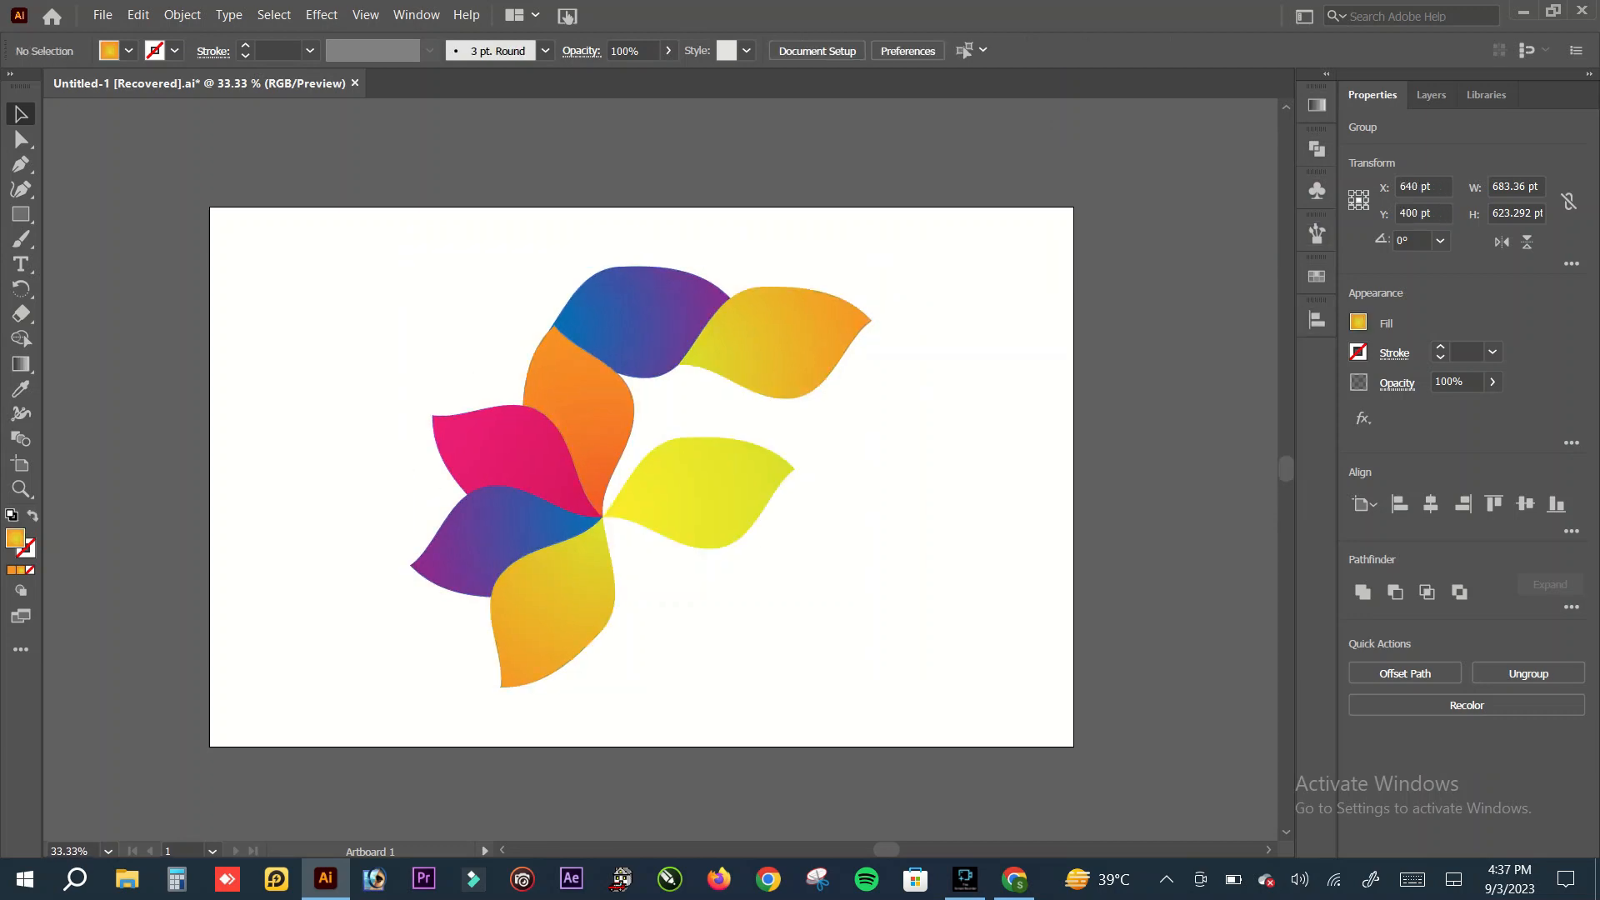
Step: Apply a Feather effect with a 7 pt radius to the petal group and deselect it
drag(360, 257, 886, 690)
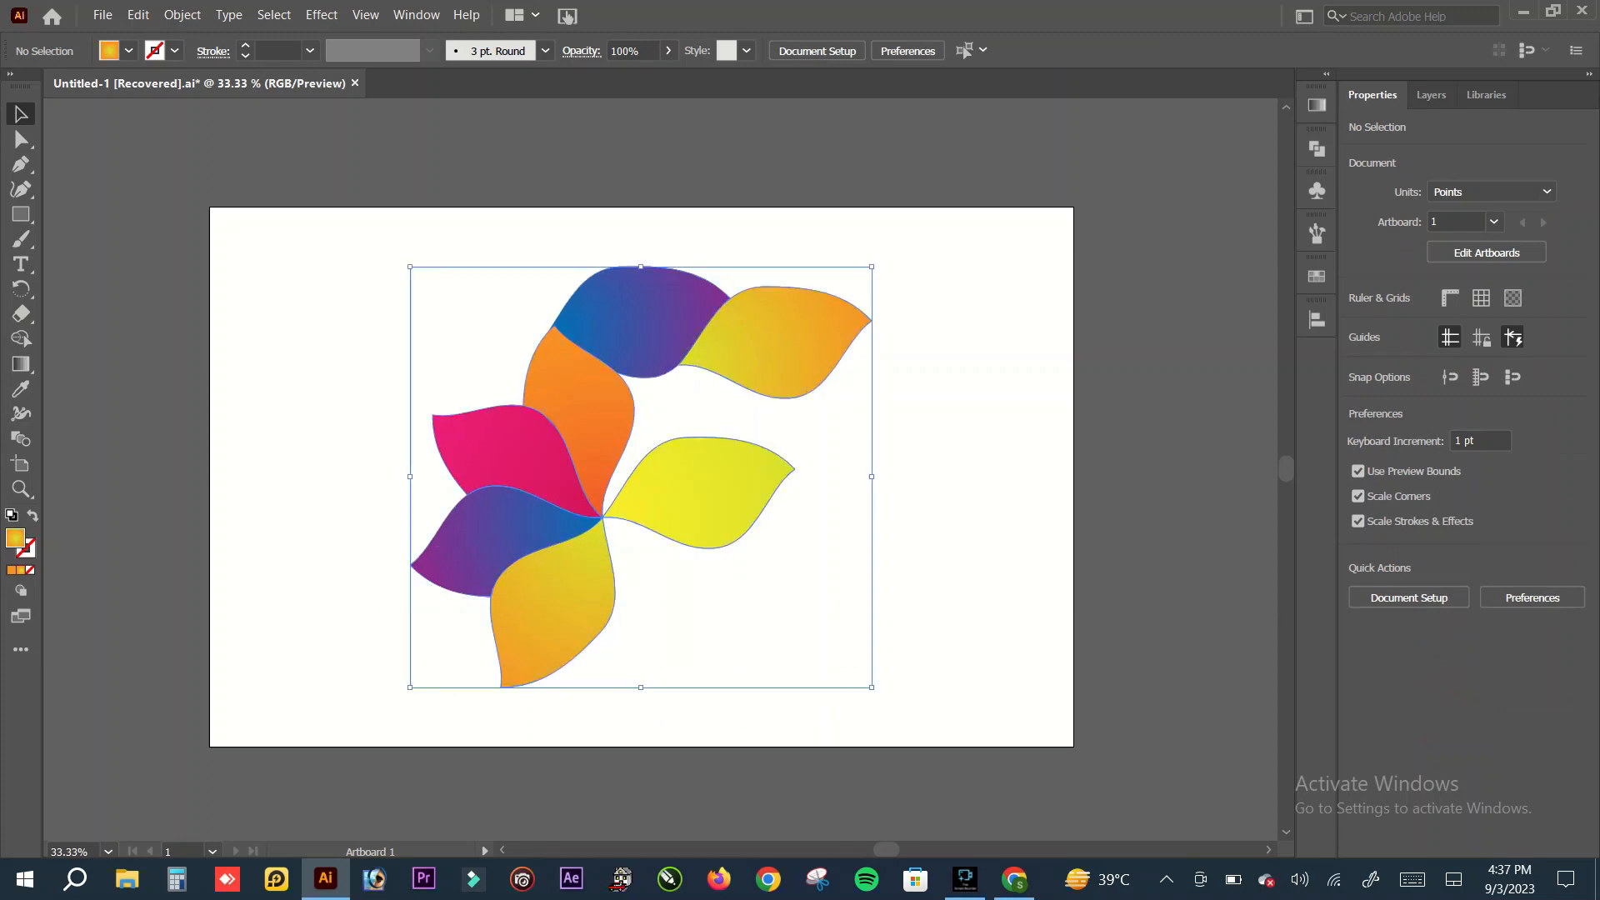
click(322, 15)
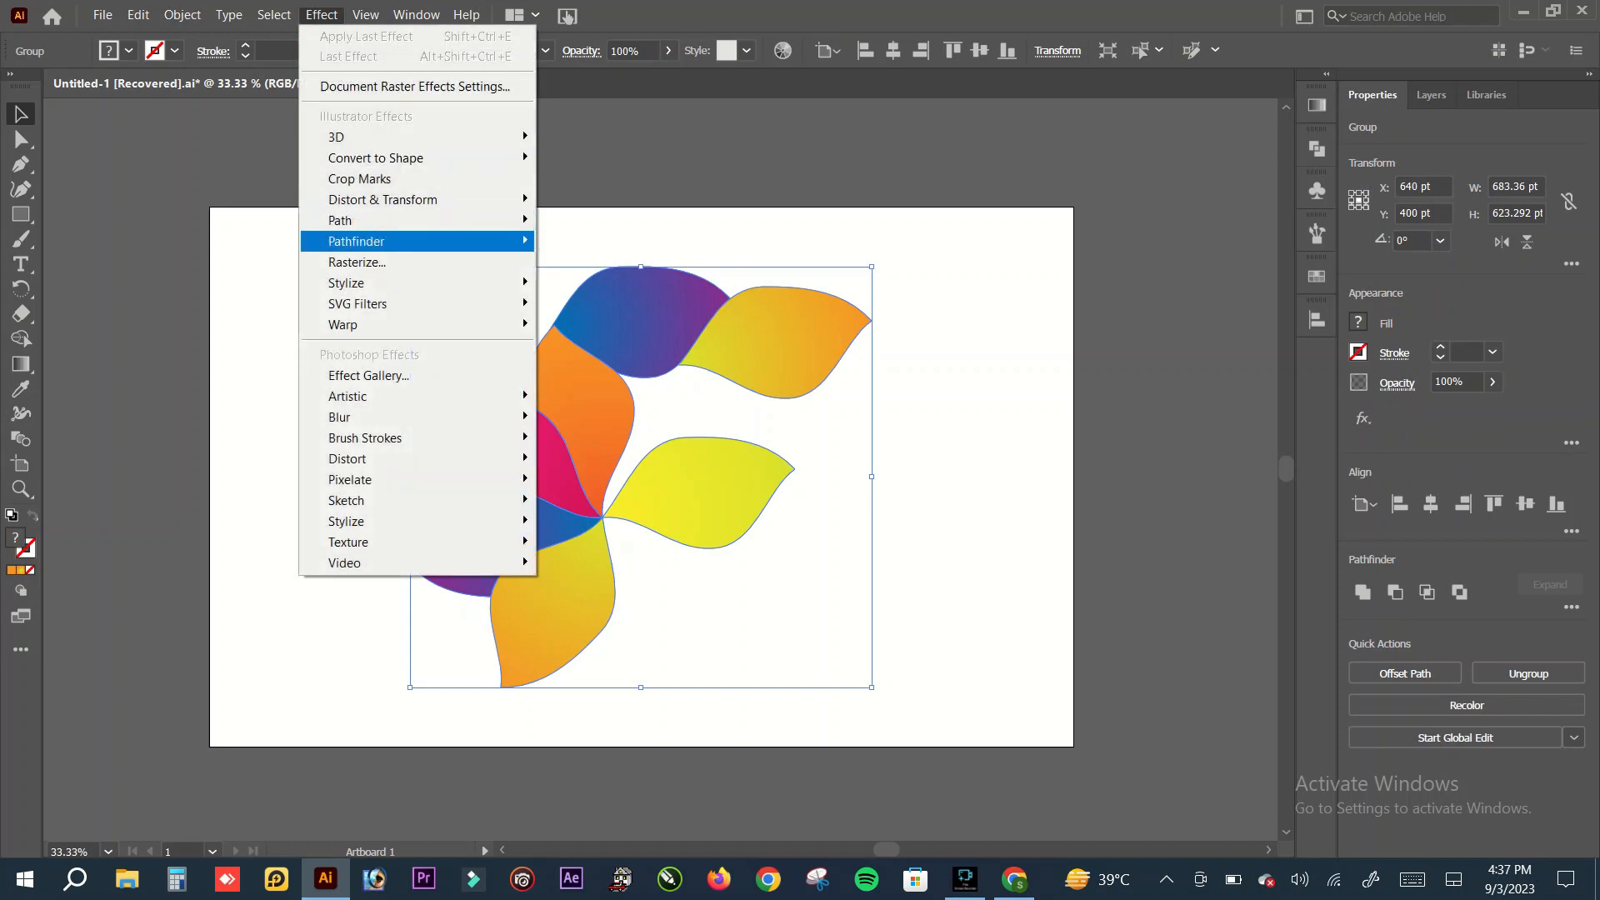
mouse_move(358, 304)
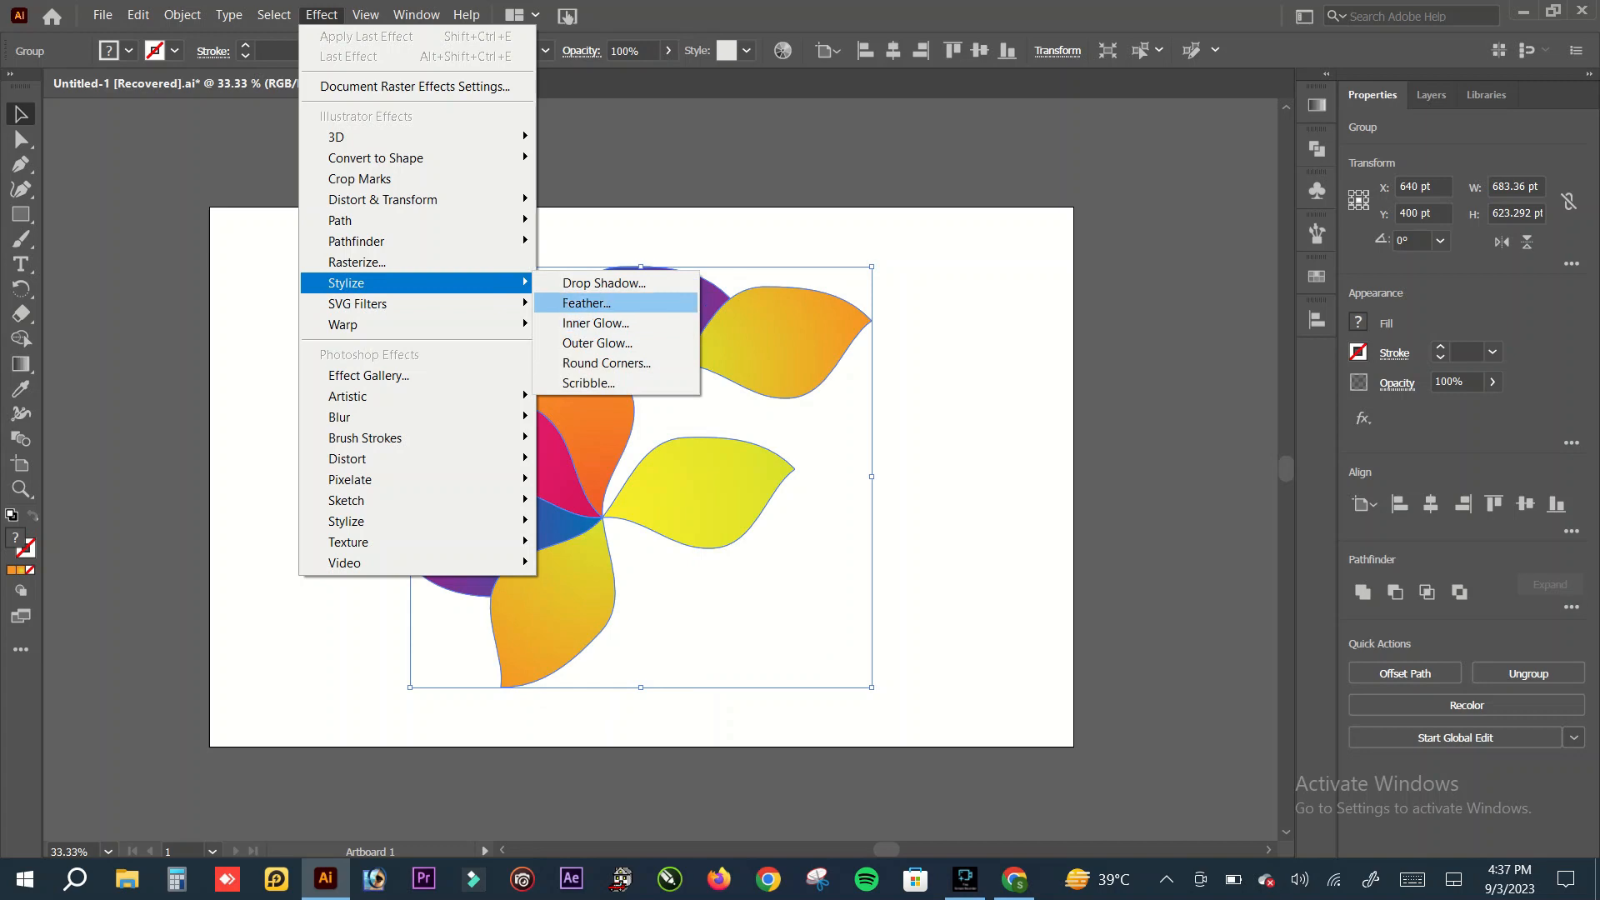
click(587, 302)
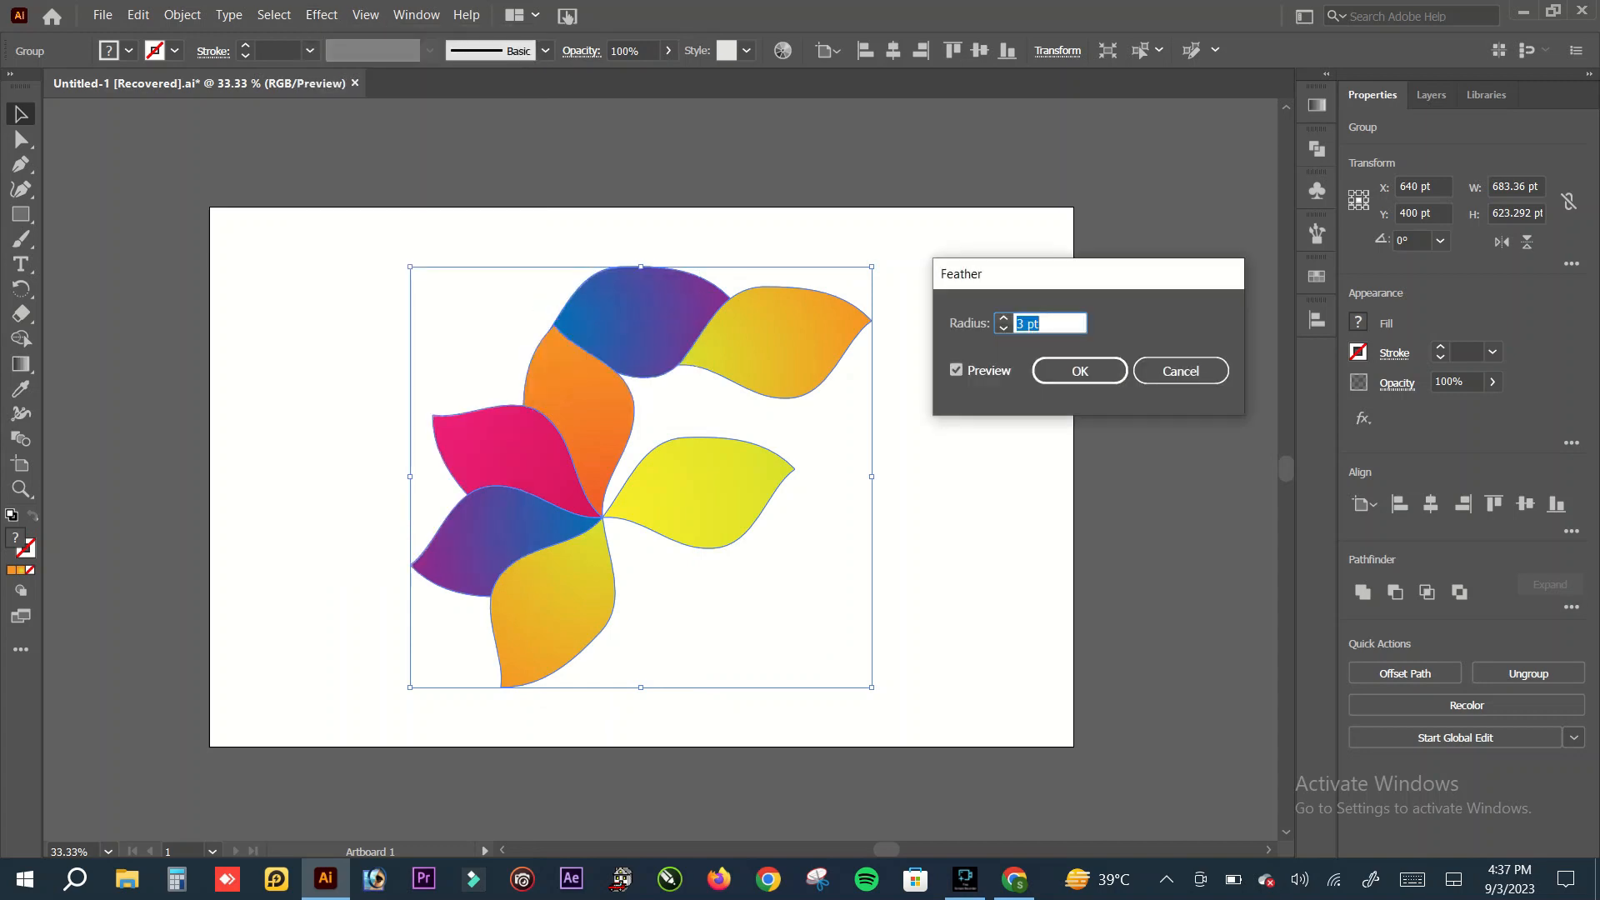
click(1003, 318)
click(1004, 319)
click(1004, 319)
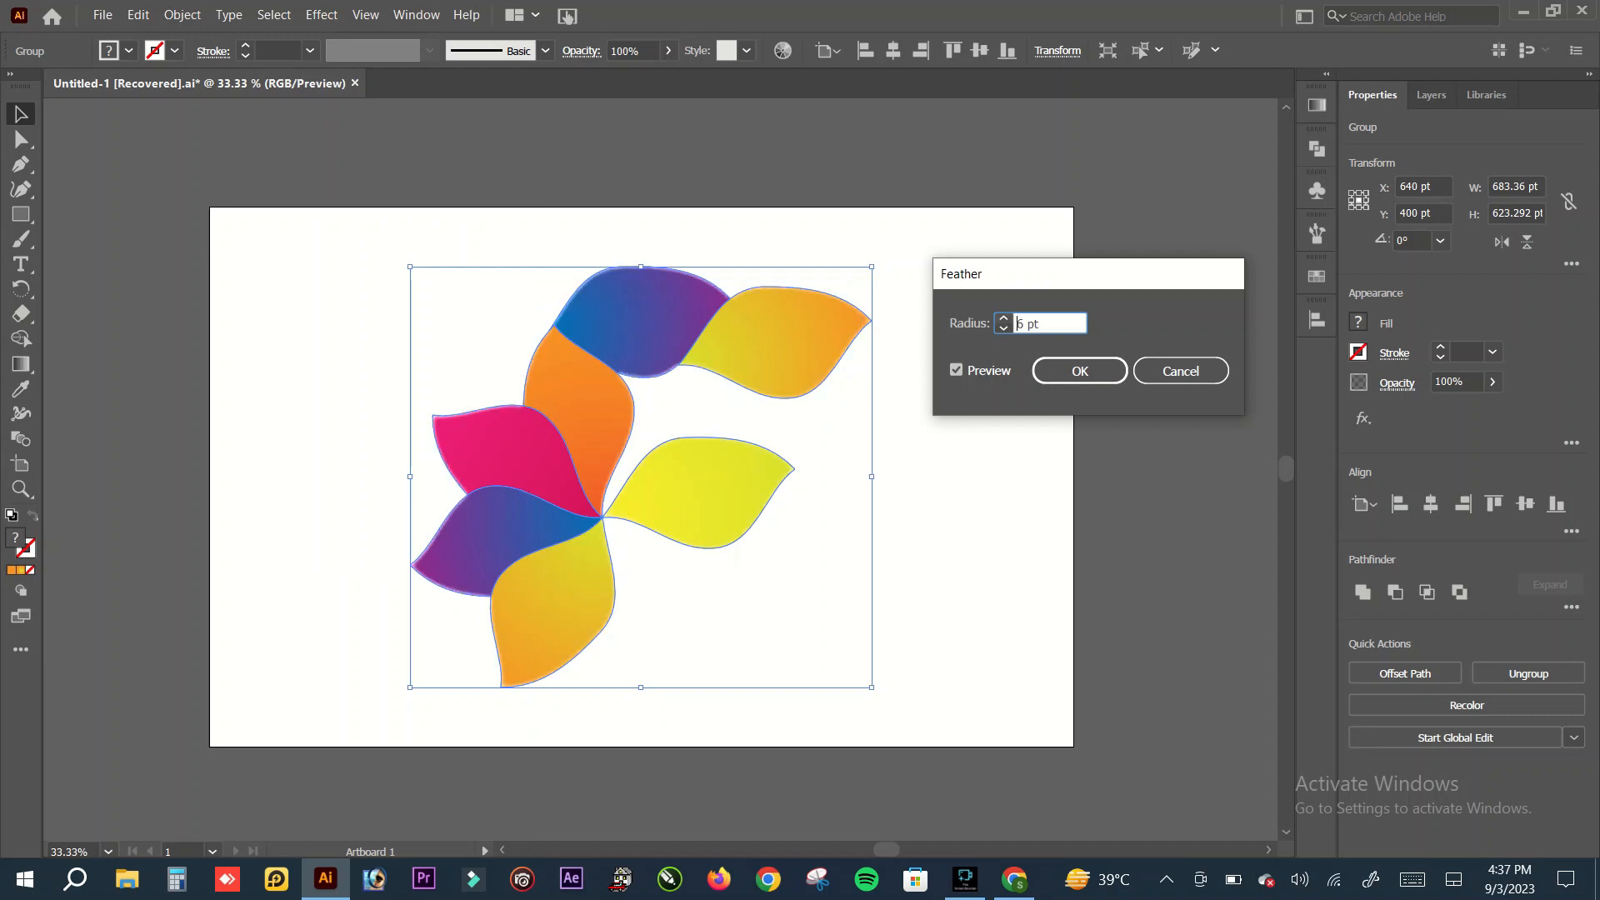
click(1003, 318)
click(1003, 318)
click(1003, 318)
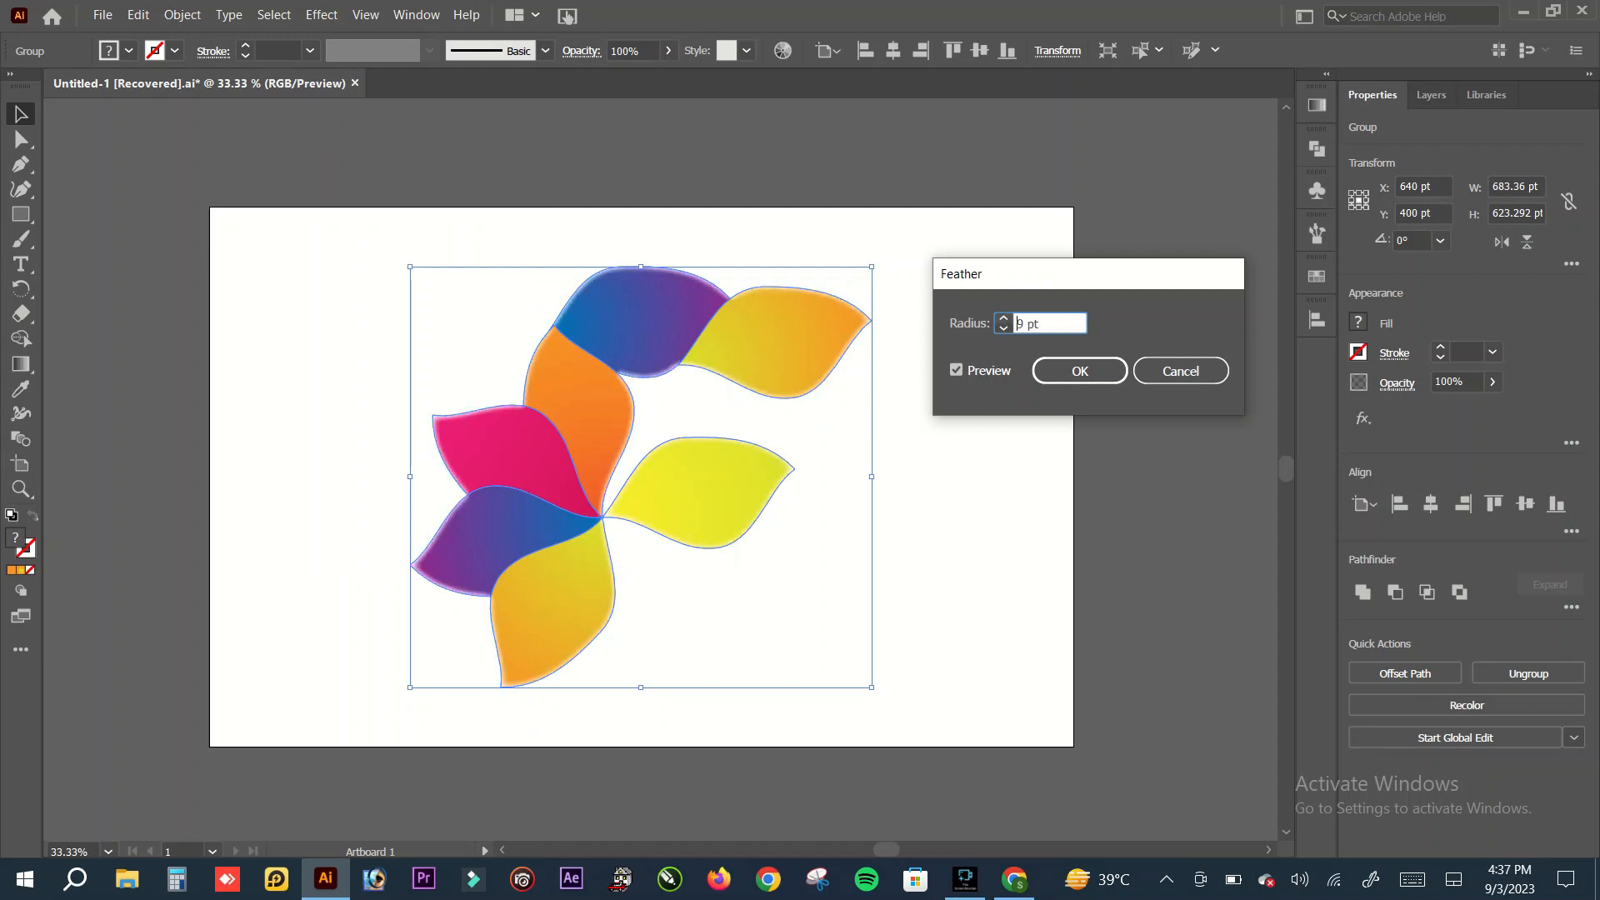
click(1003, 329)
click(1003, 328)
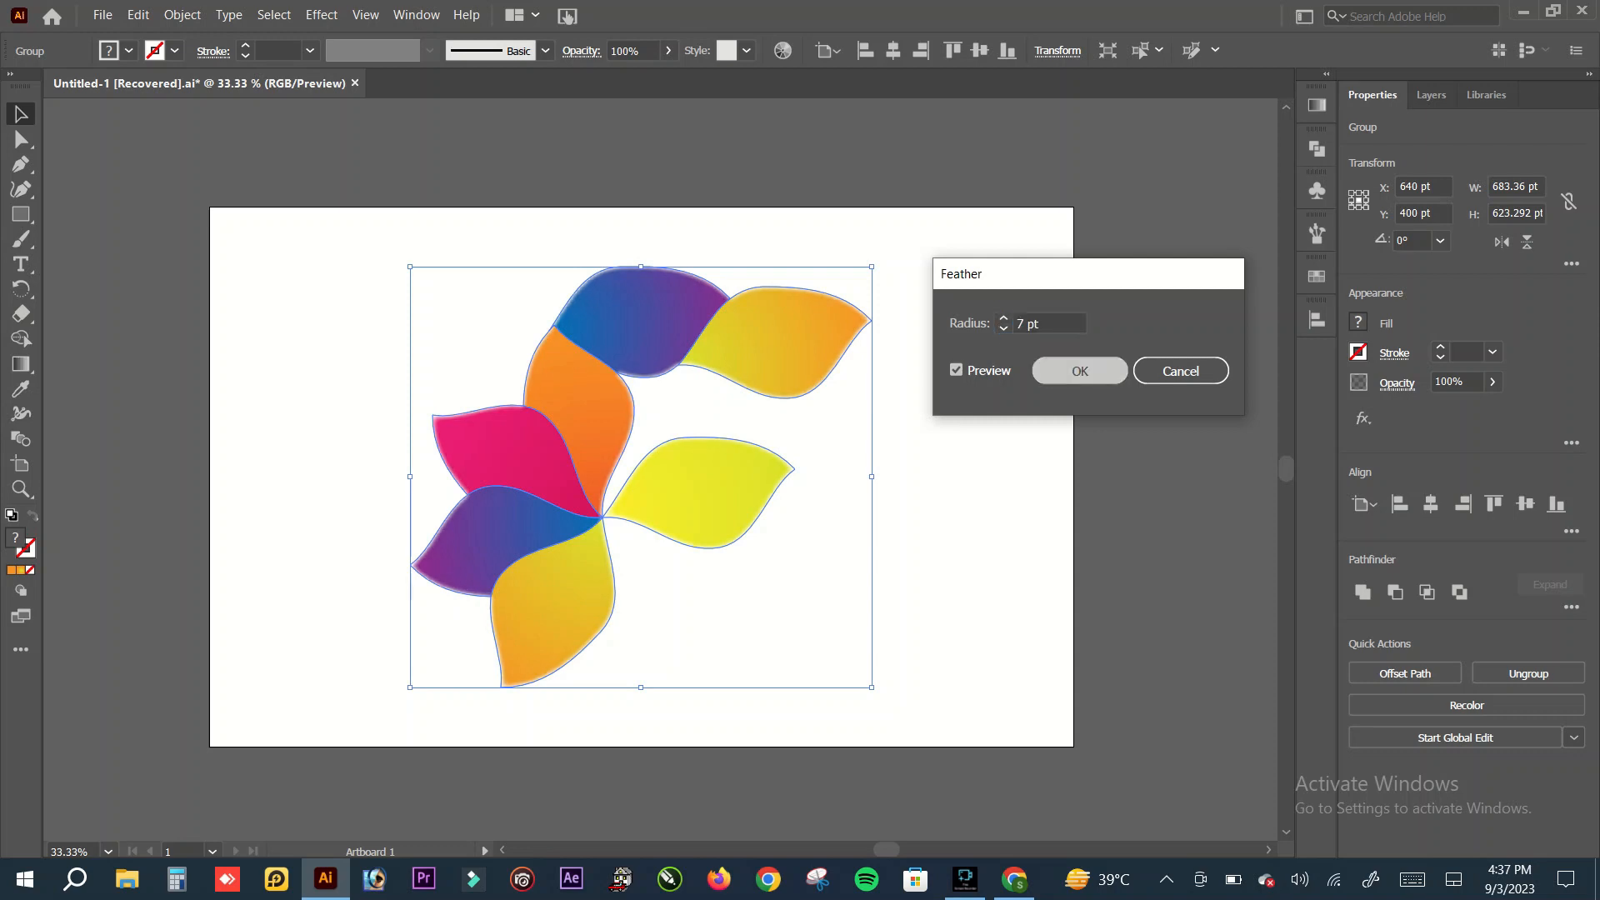
key(Return)
key(ctrl+shift+a)
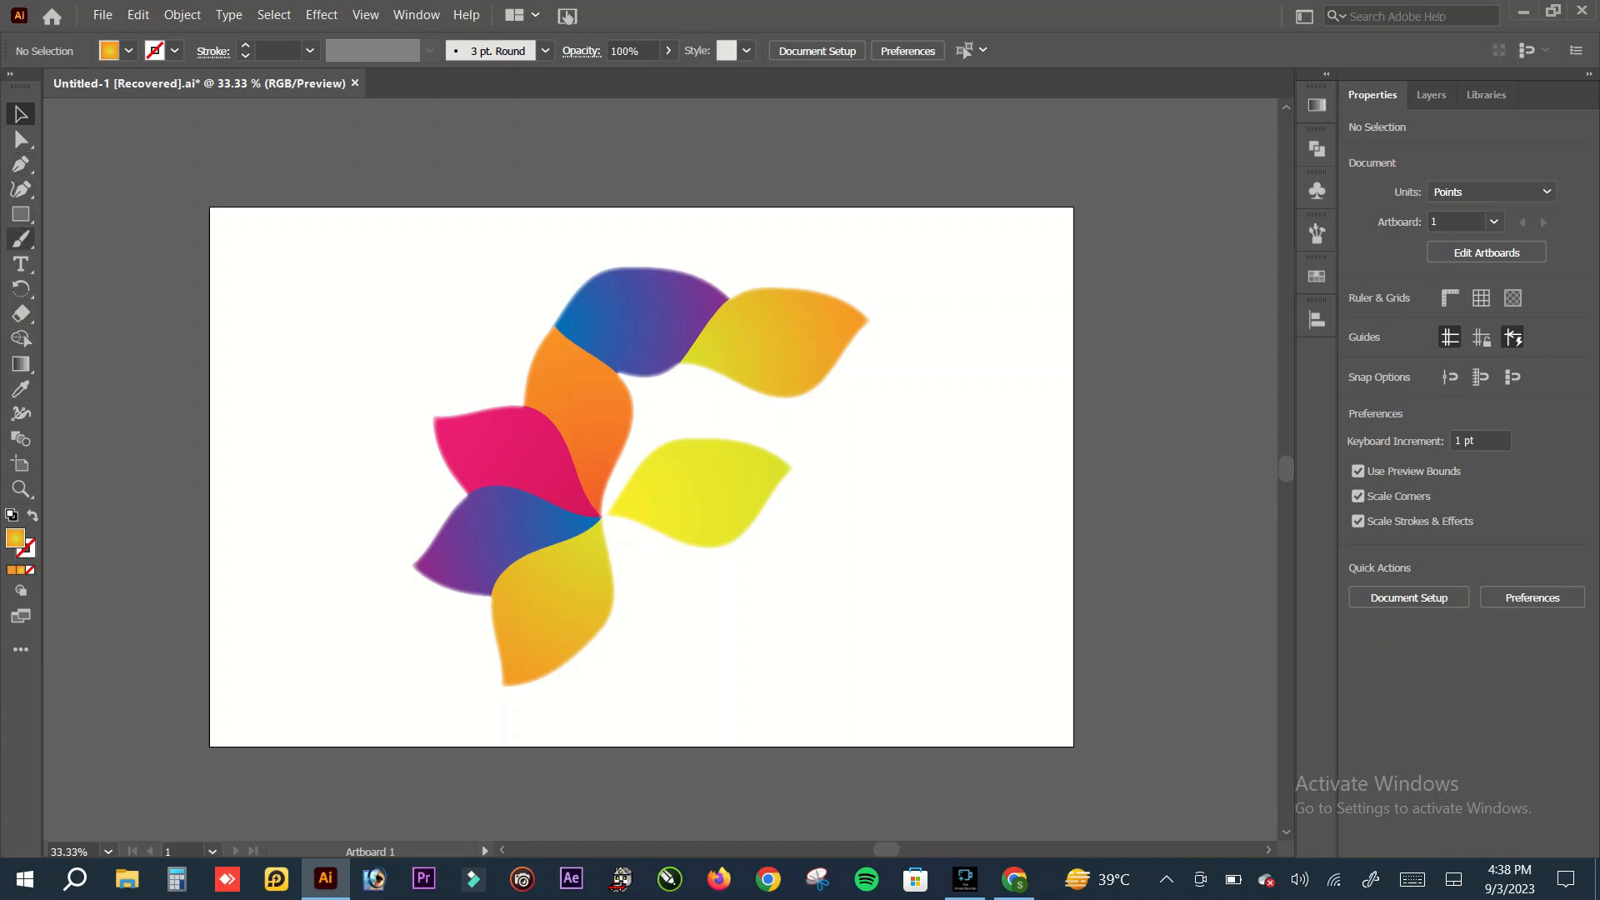
Step: Draw a 1280 × 800 pt rectangle covering the whole artboard and fill it with the White, Black gradient set to radial
key(m)
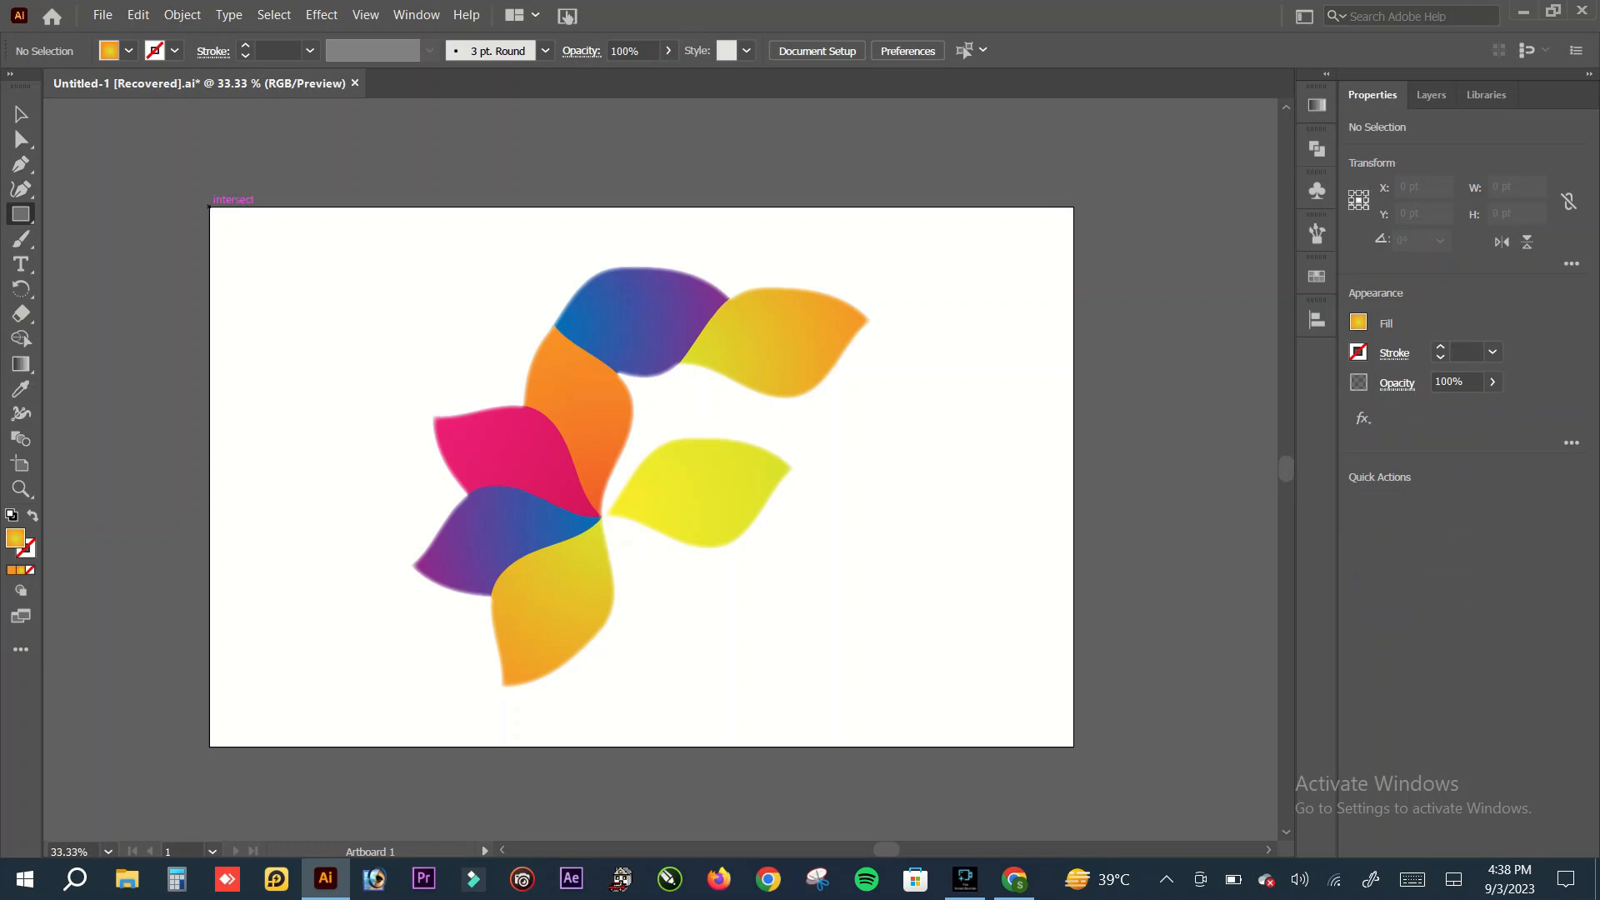
drag(209, 207, 1073, 747)
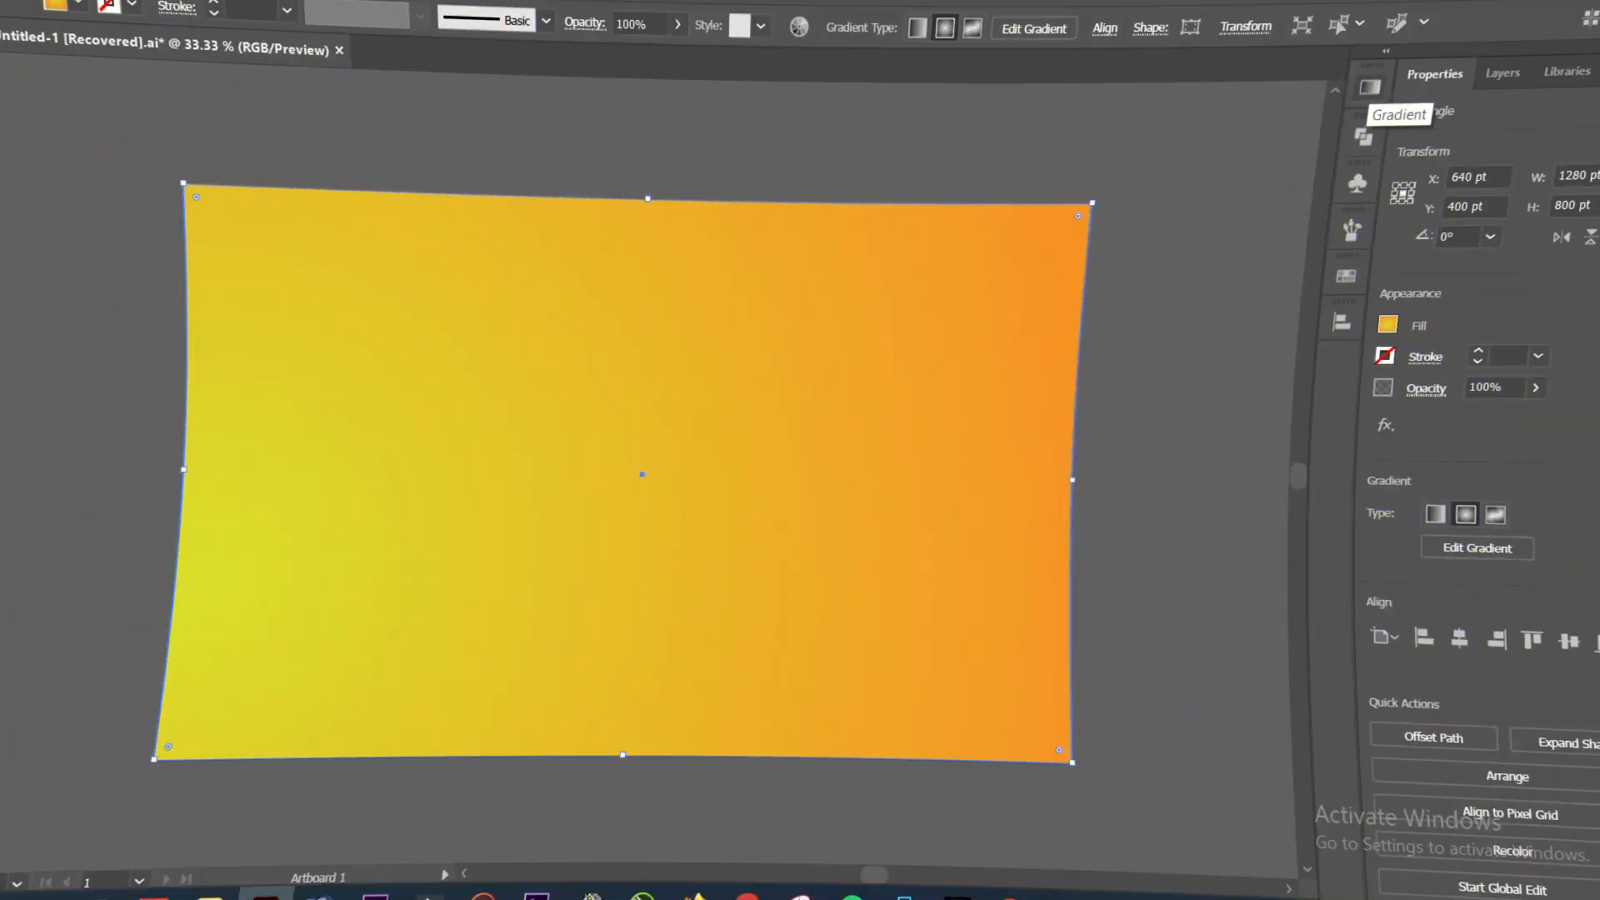
click(1369, 86)
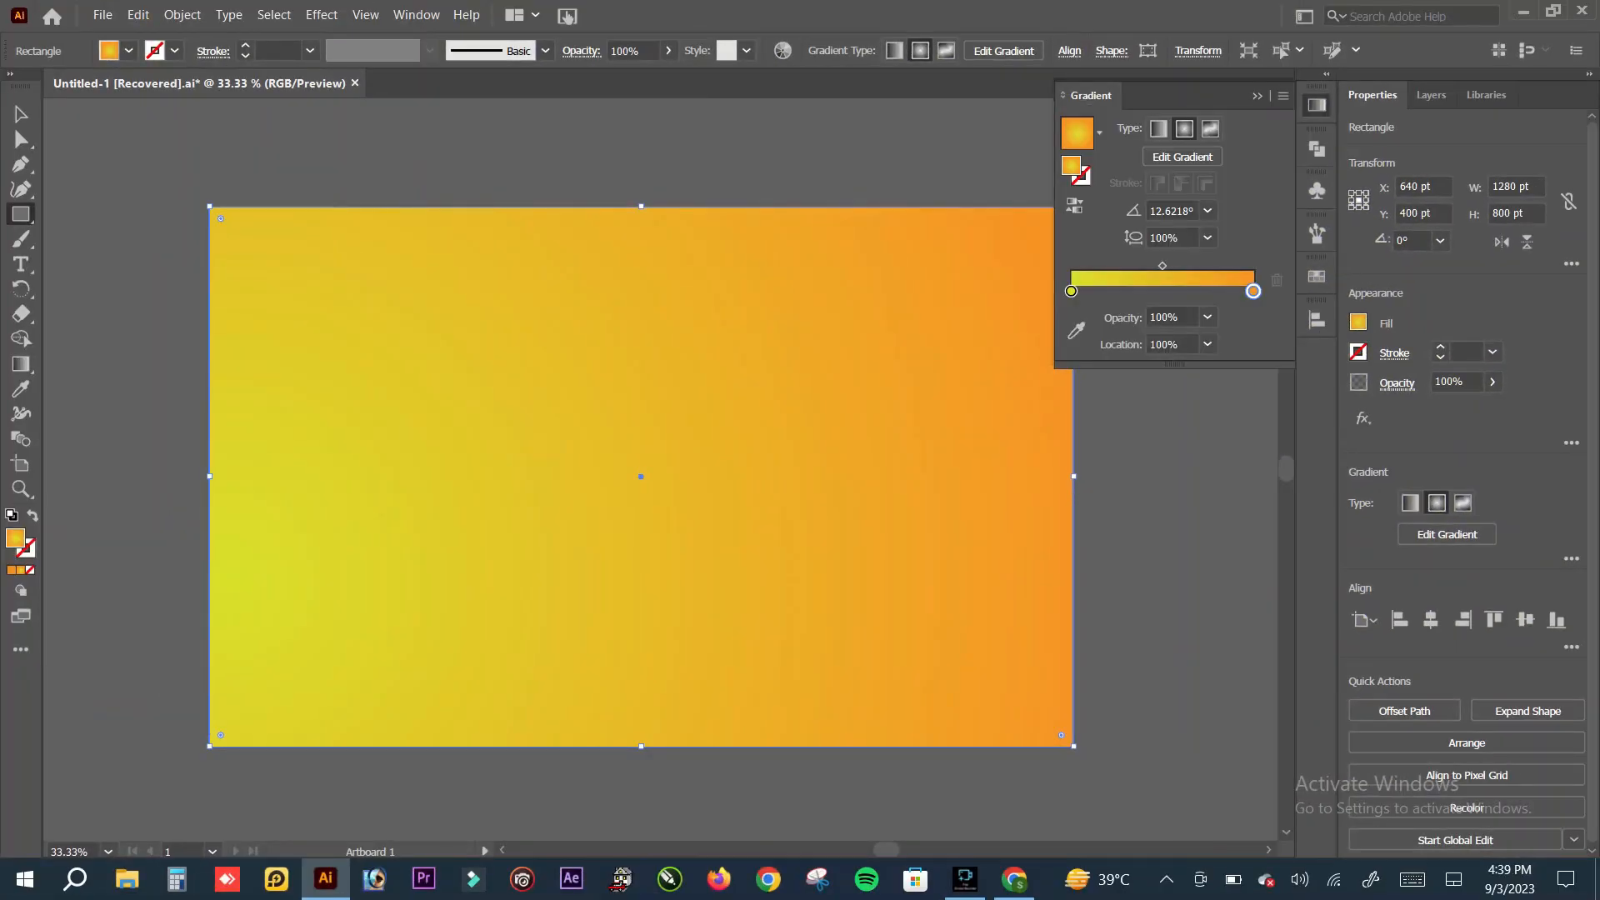
click(1099, 132)
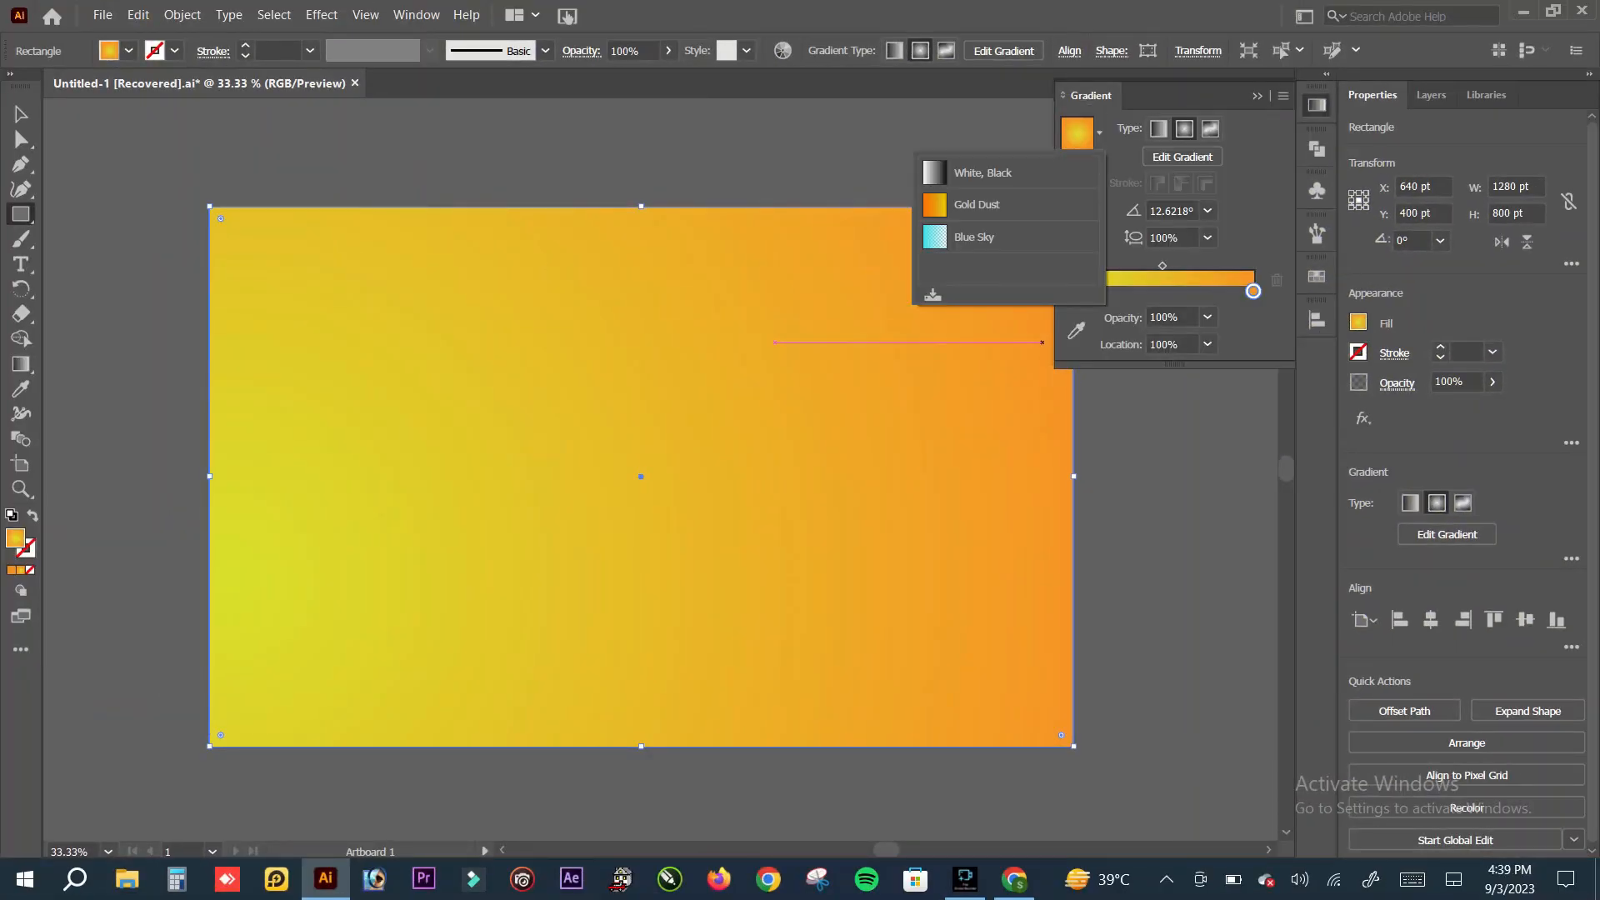
click(983, 173)
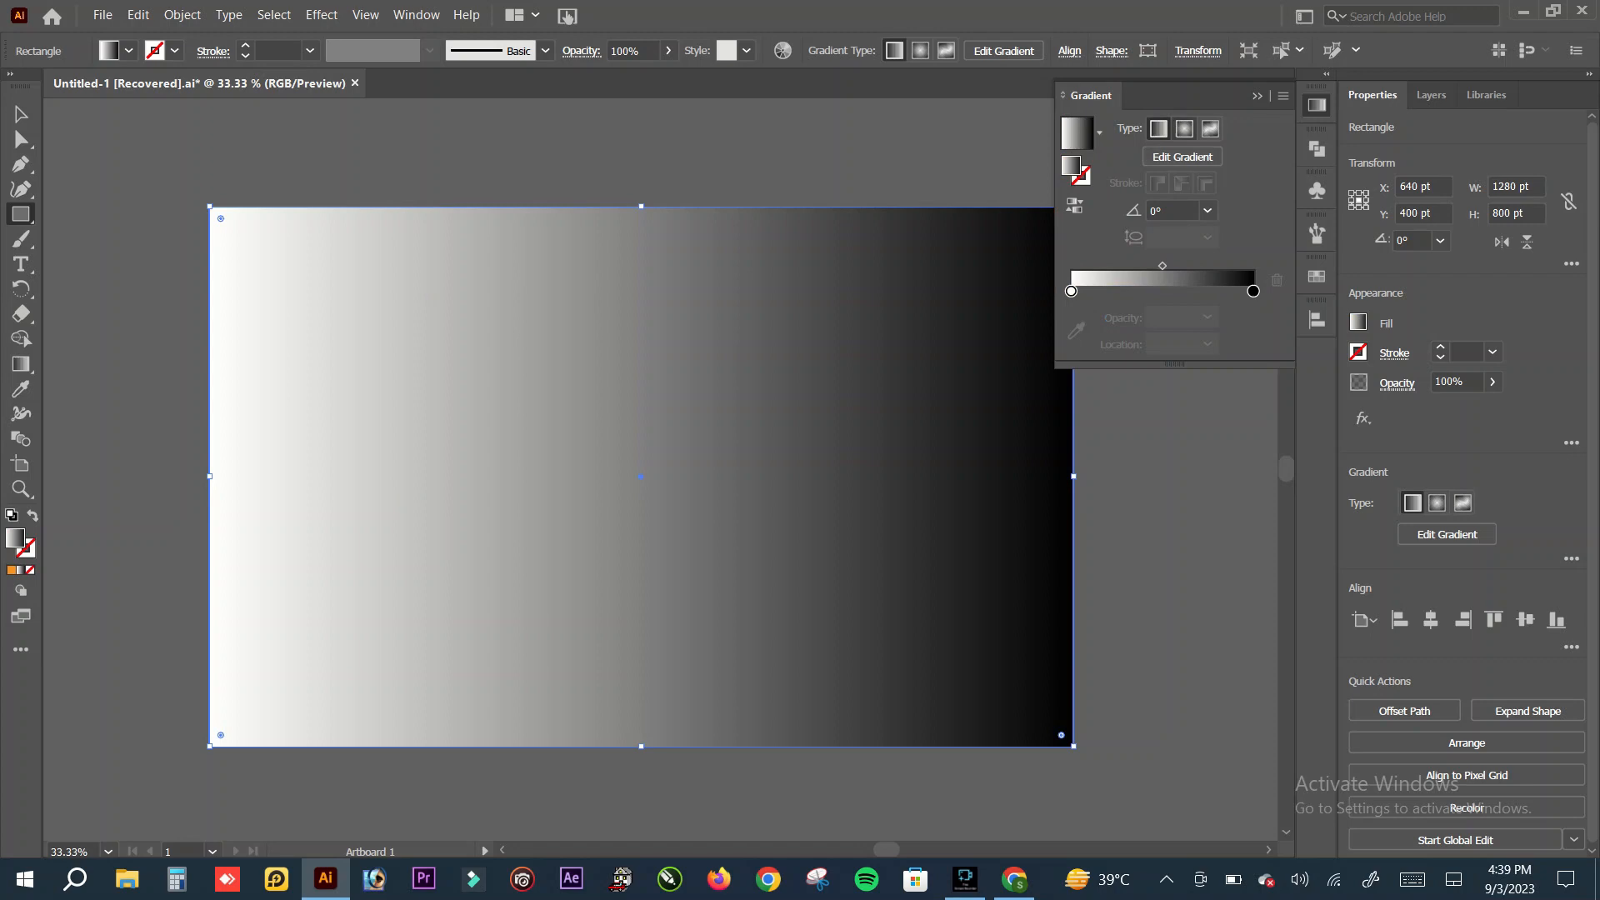
click(1184, 128)
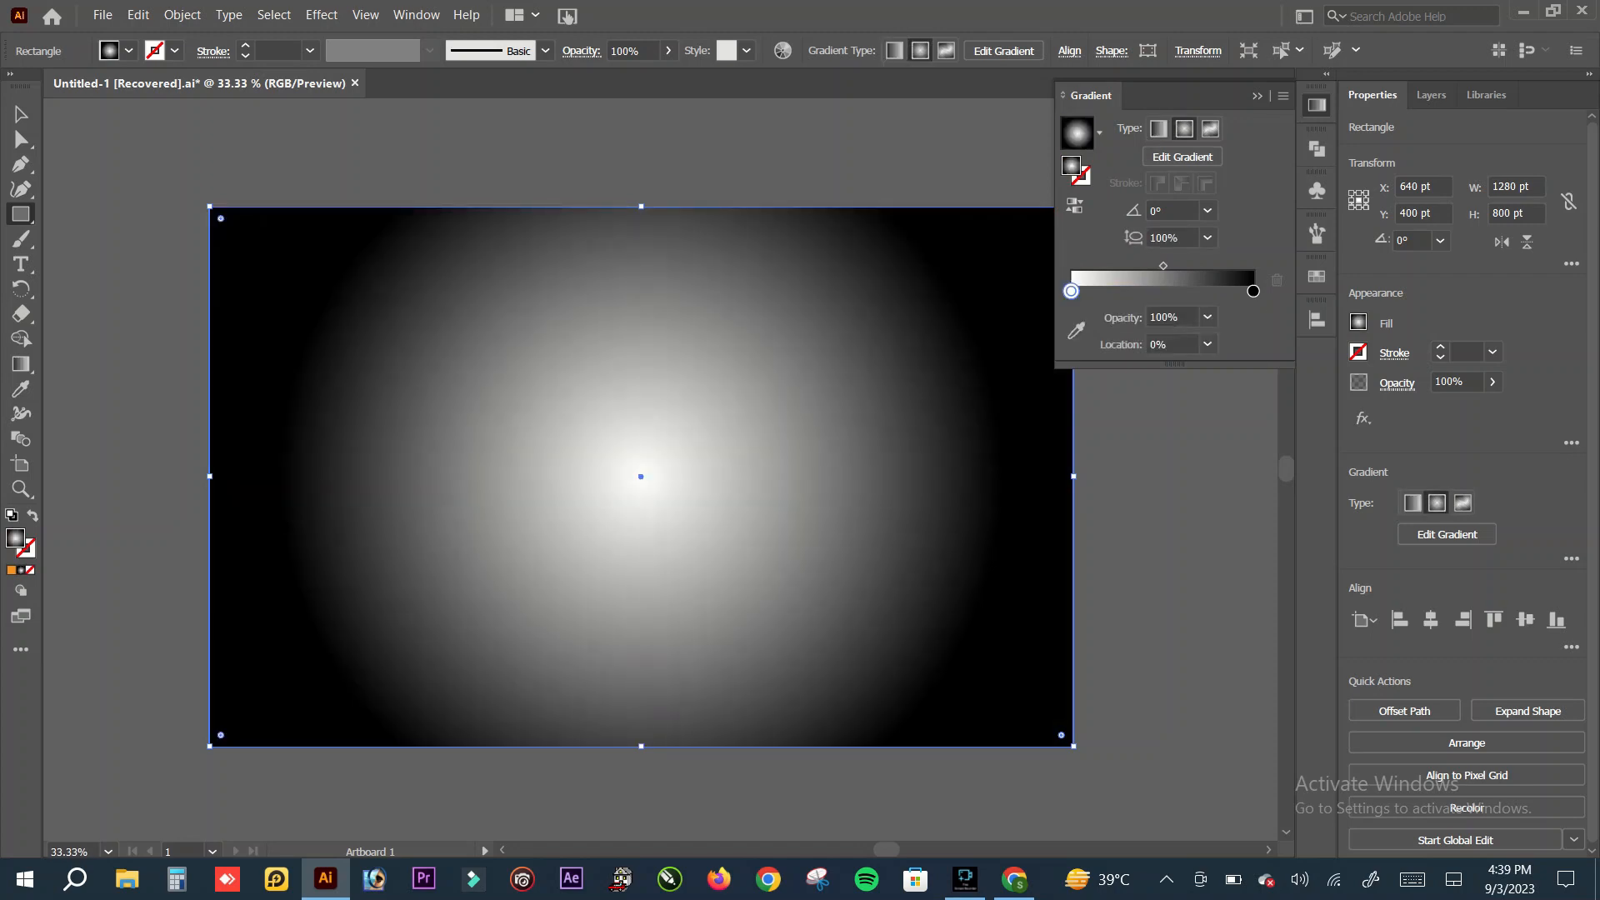
Step: Recolour the rectangle's radial gradient from dark blue at the centre to magenta-purple at the edge and move its midpoint to about 60%
double_click(1071, 291)
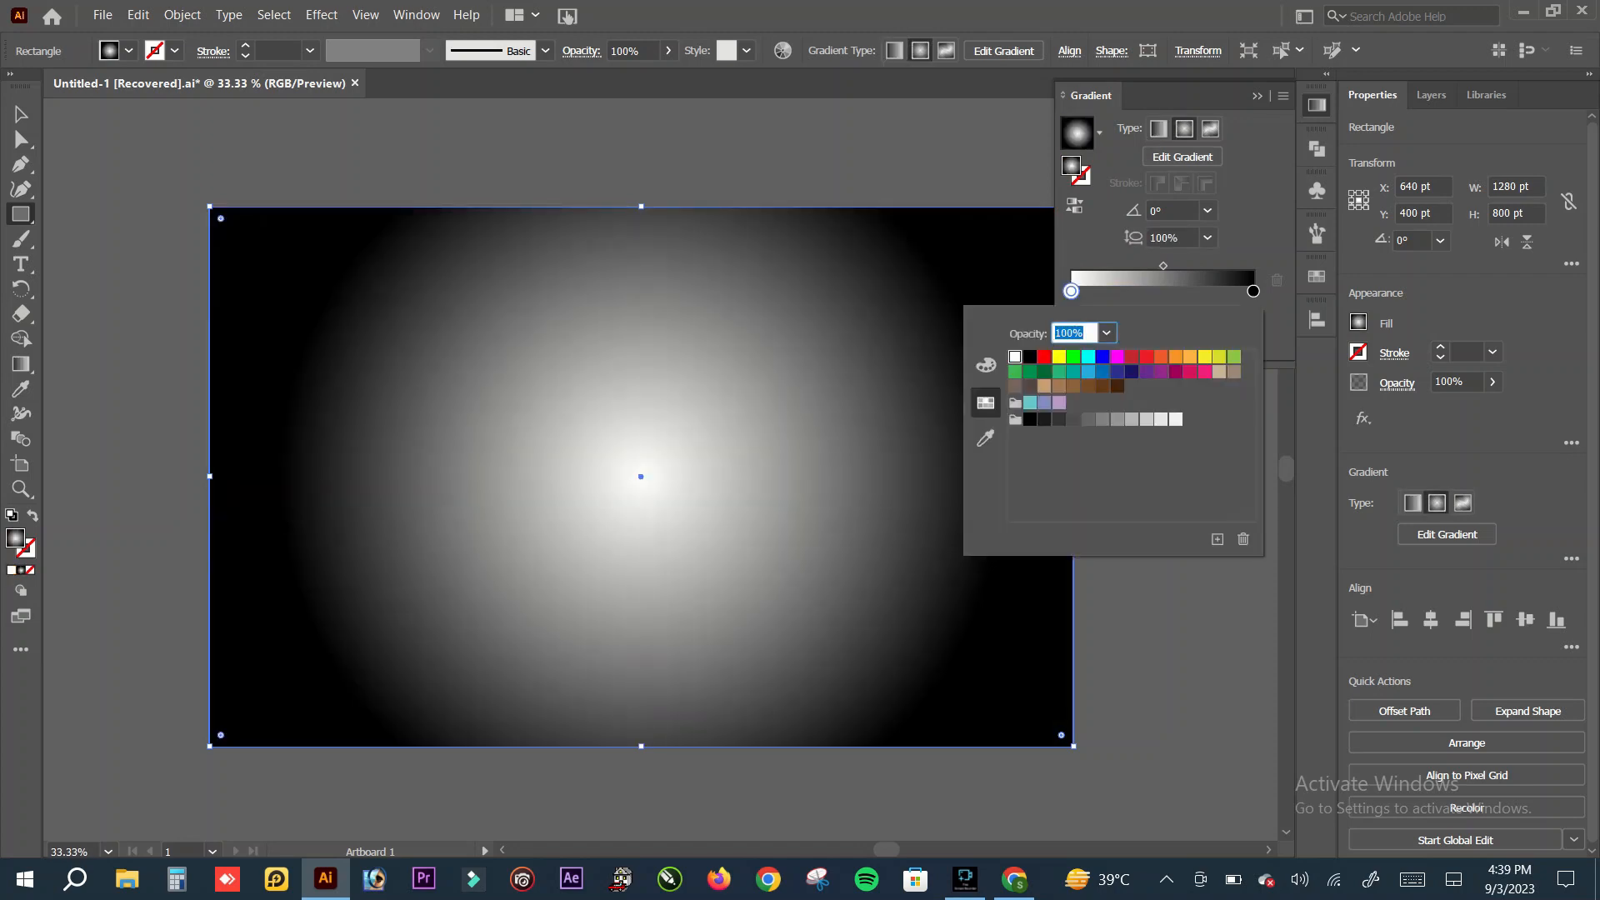
click(1118, 371)
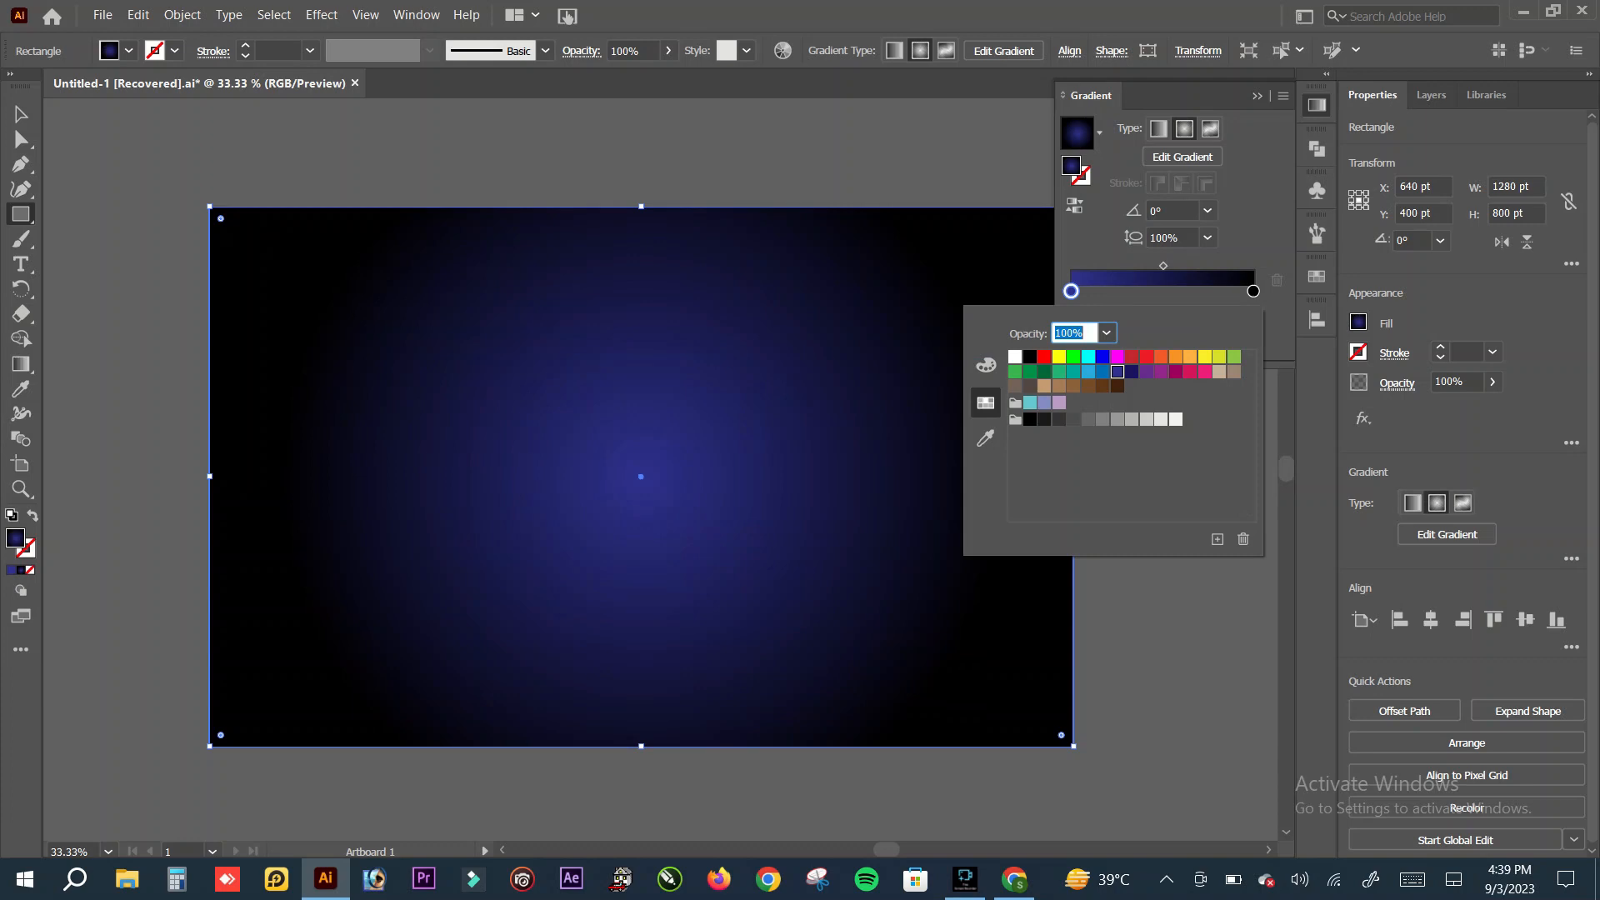
click(1253, 291)
click(1253, 290)
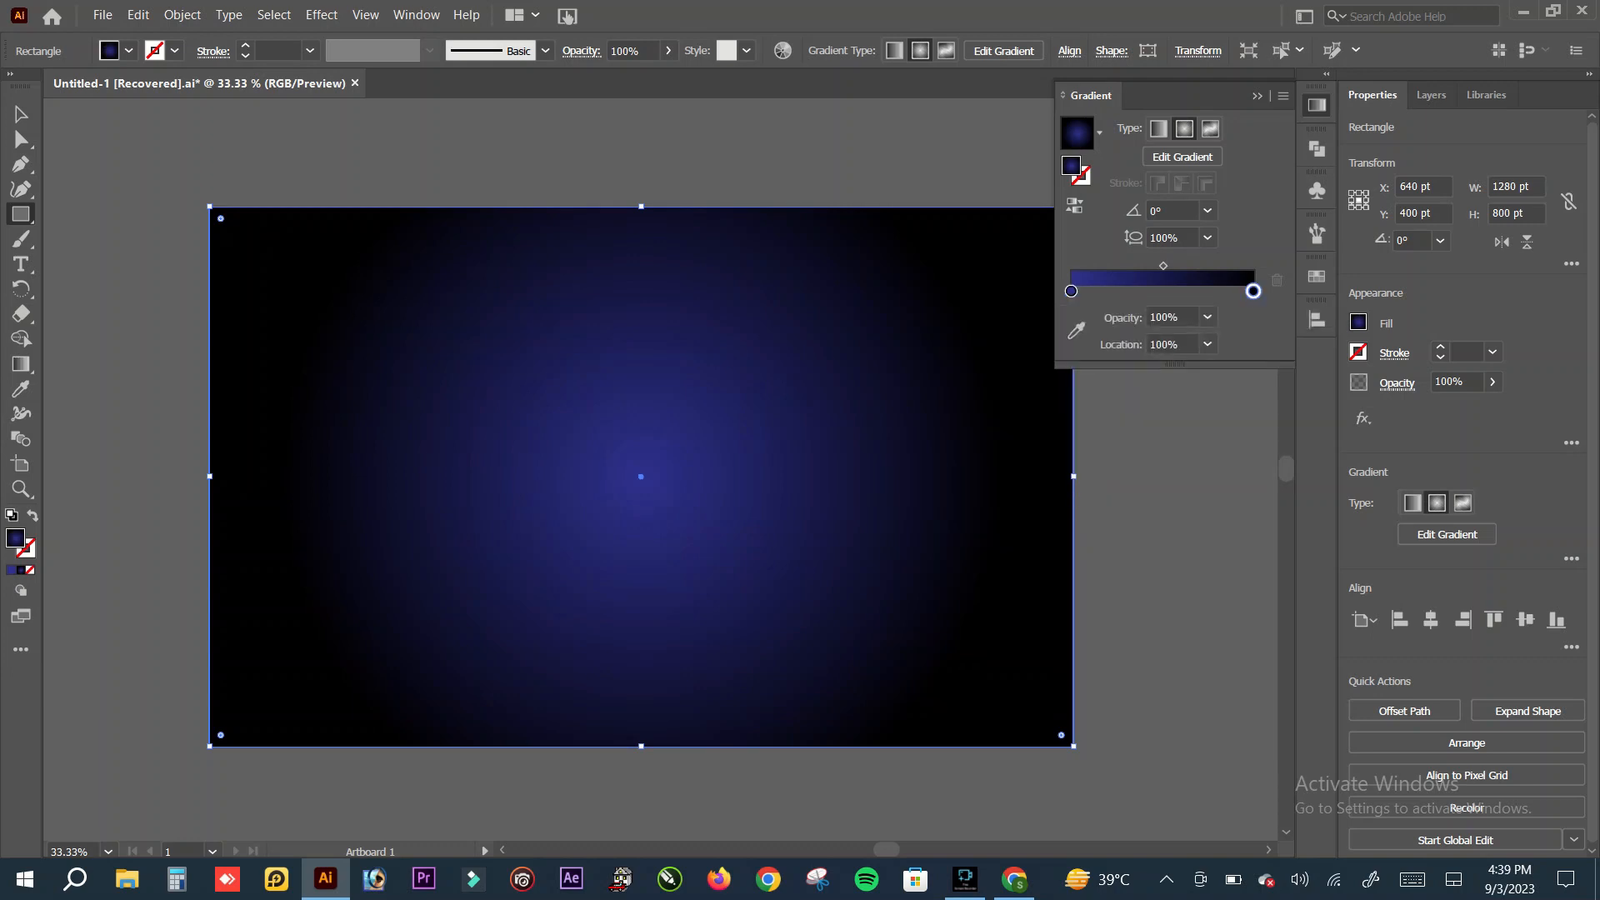
double_click(1252, 291)
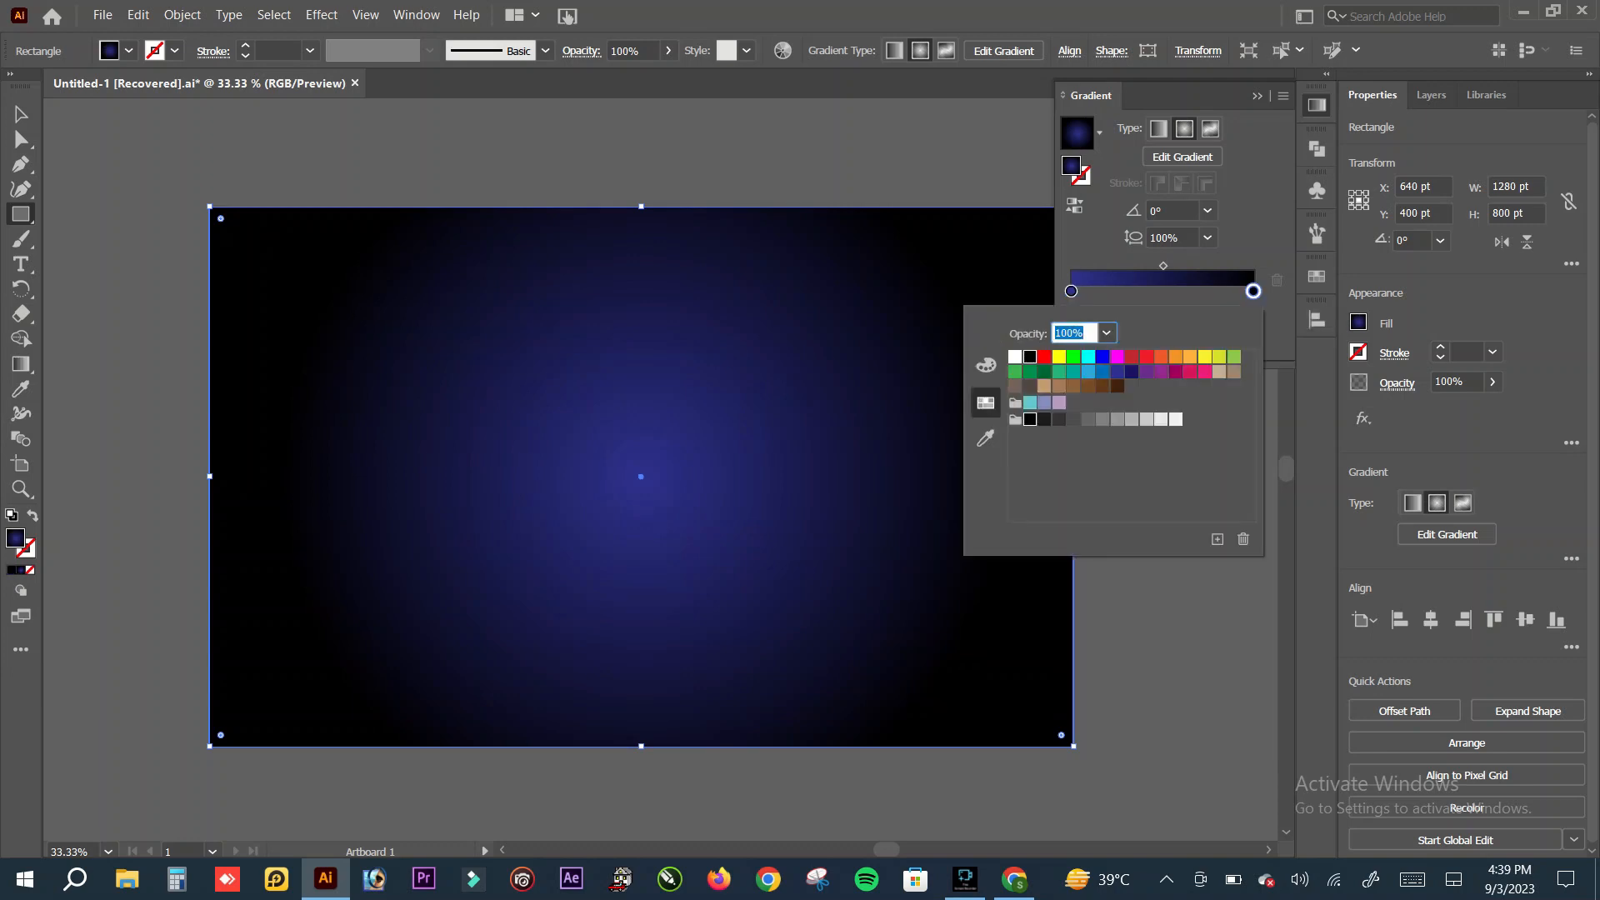
click(1147, 372)
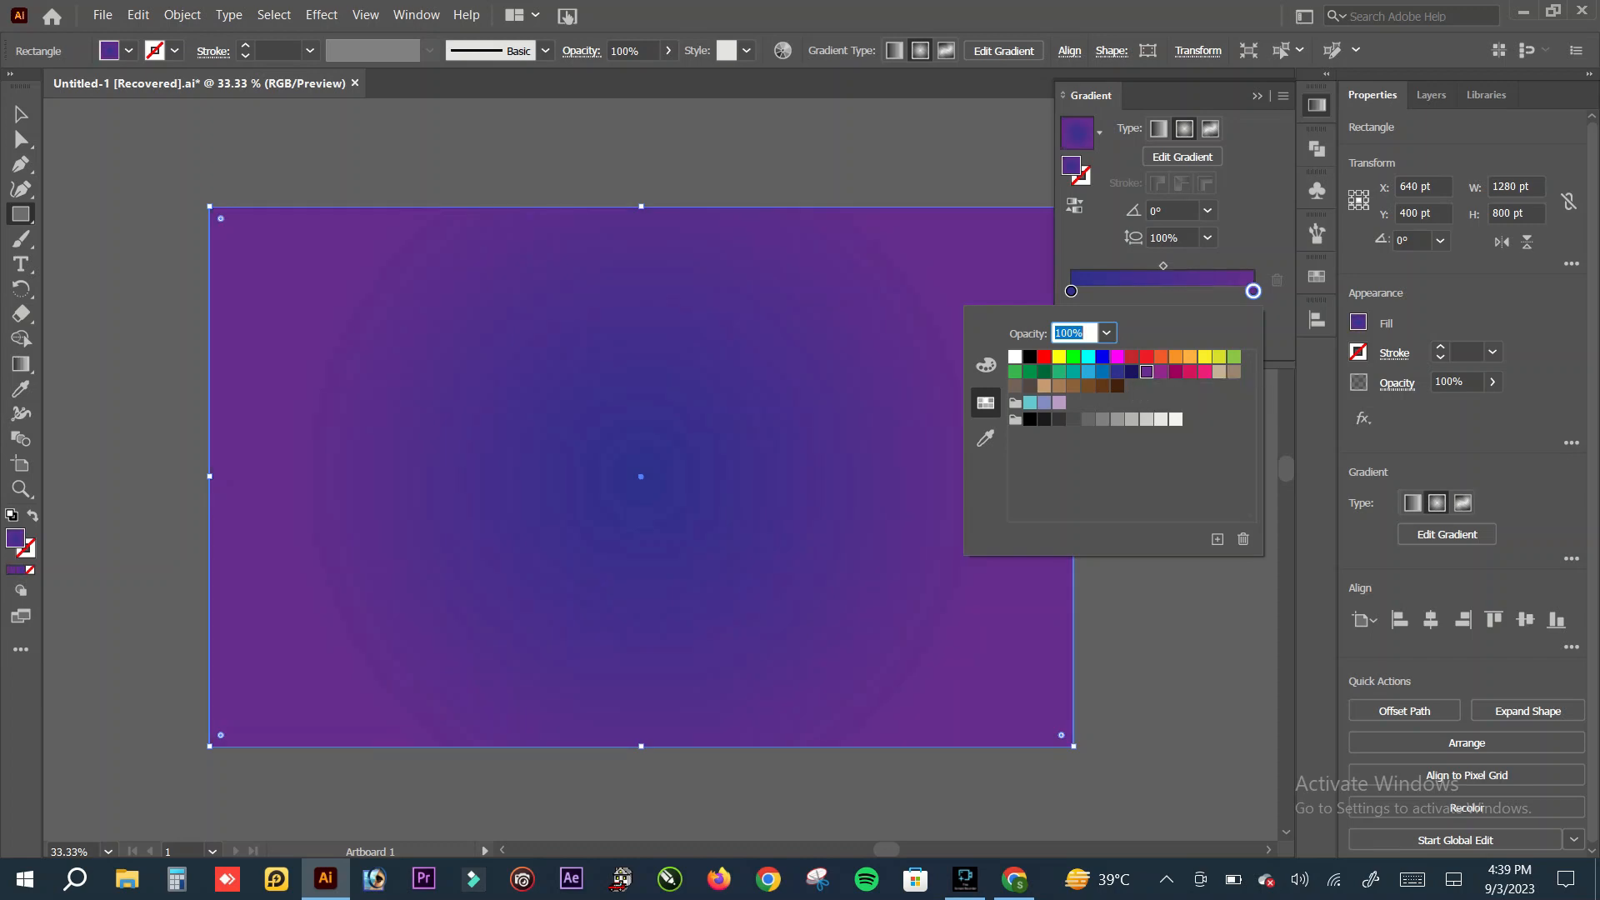
click(1161, 372)
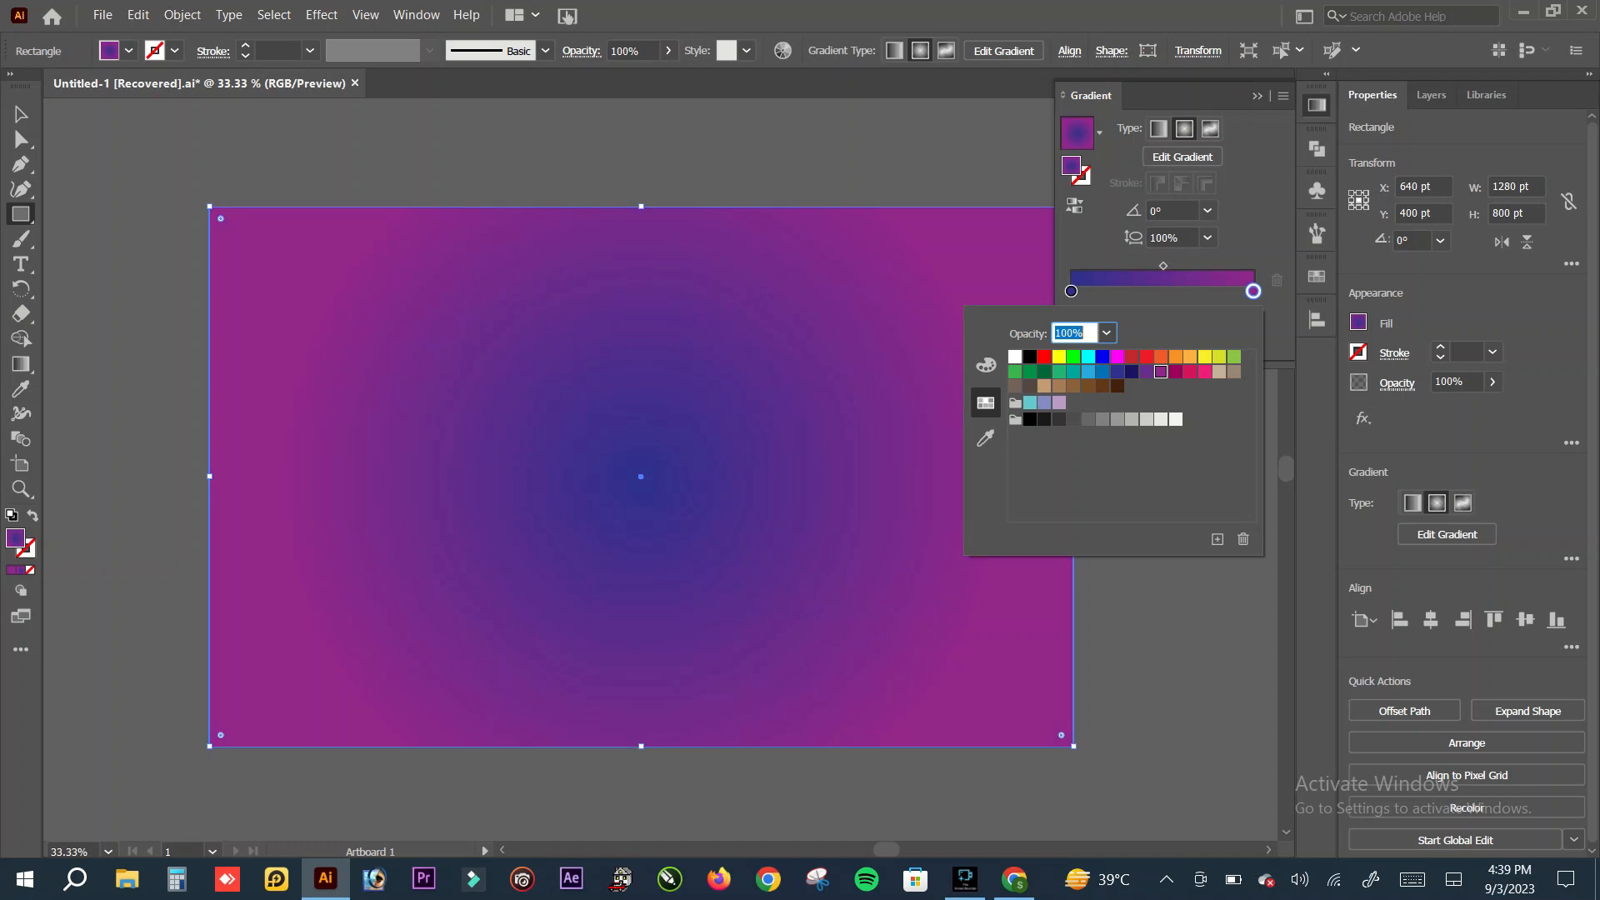
click(1163, 271)
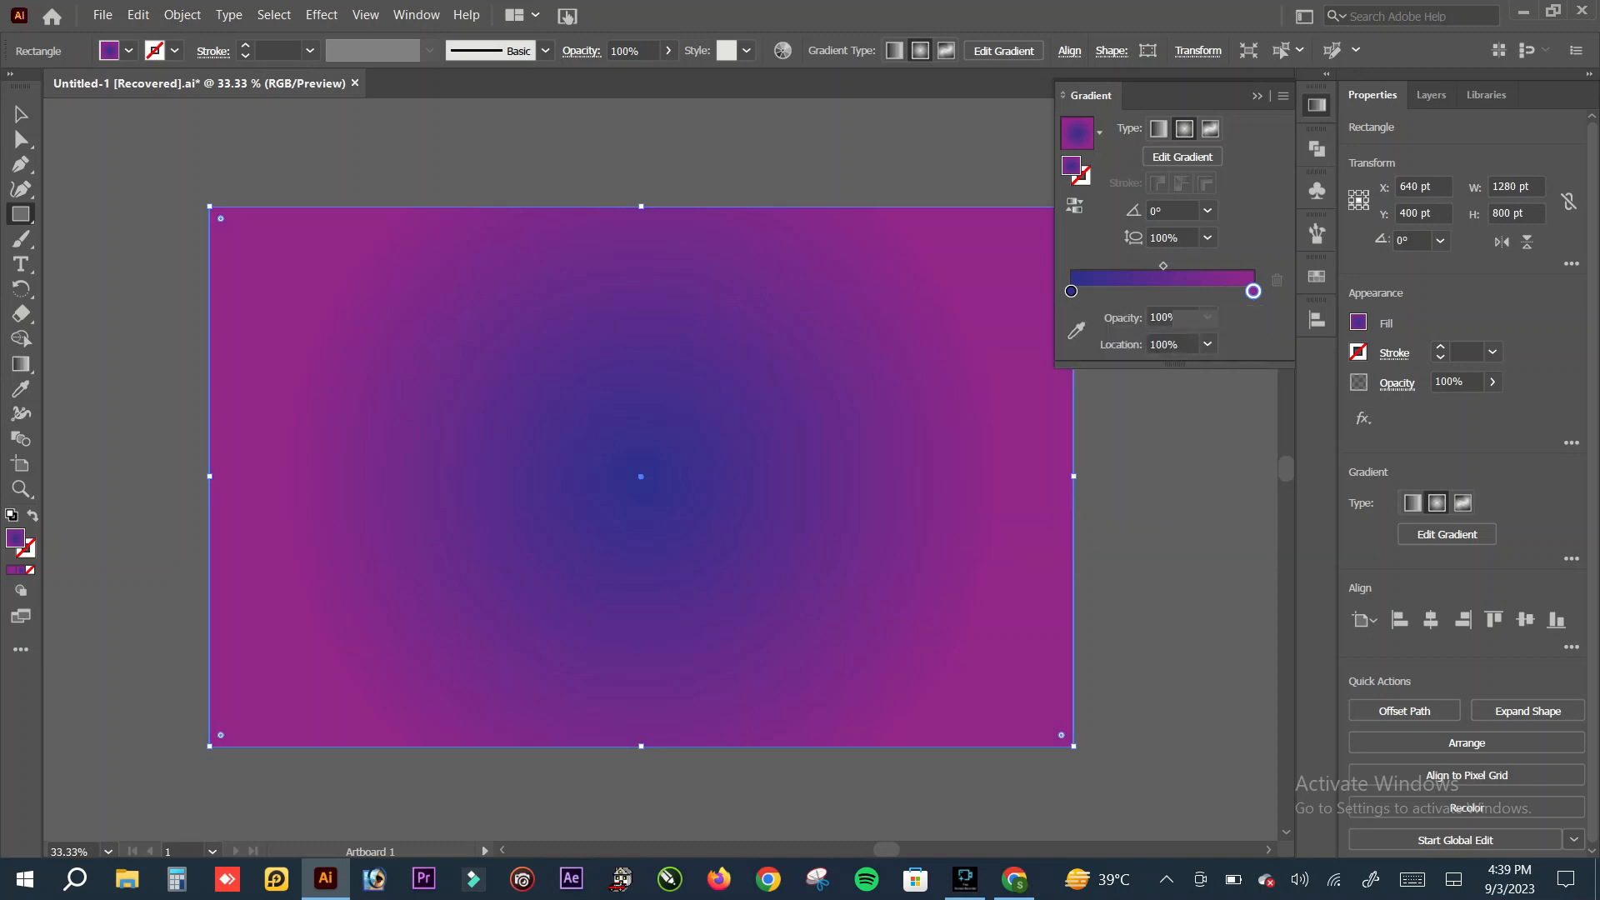
drag(1163, 266, 1181, 266)
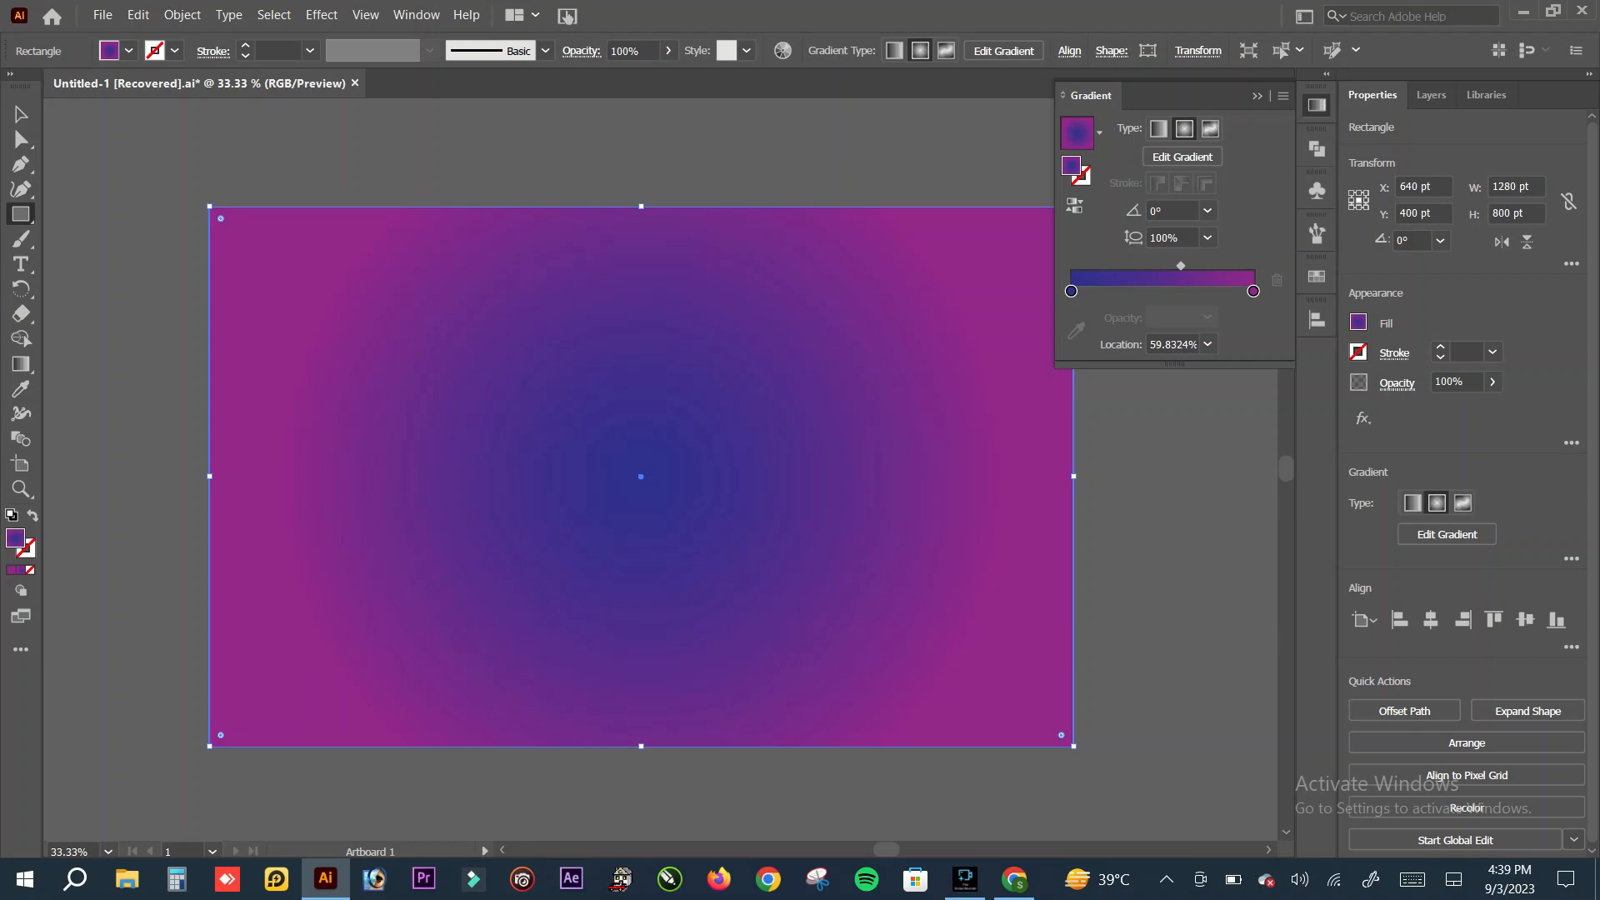
Step: Send the gradient rectangle to the back, behind the petal group, and deselect it
click(21, 114)
click(134, 200)
right_click(402, 321)
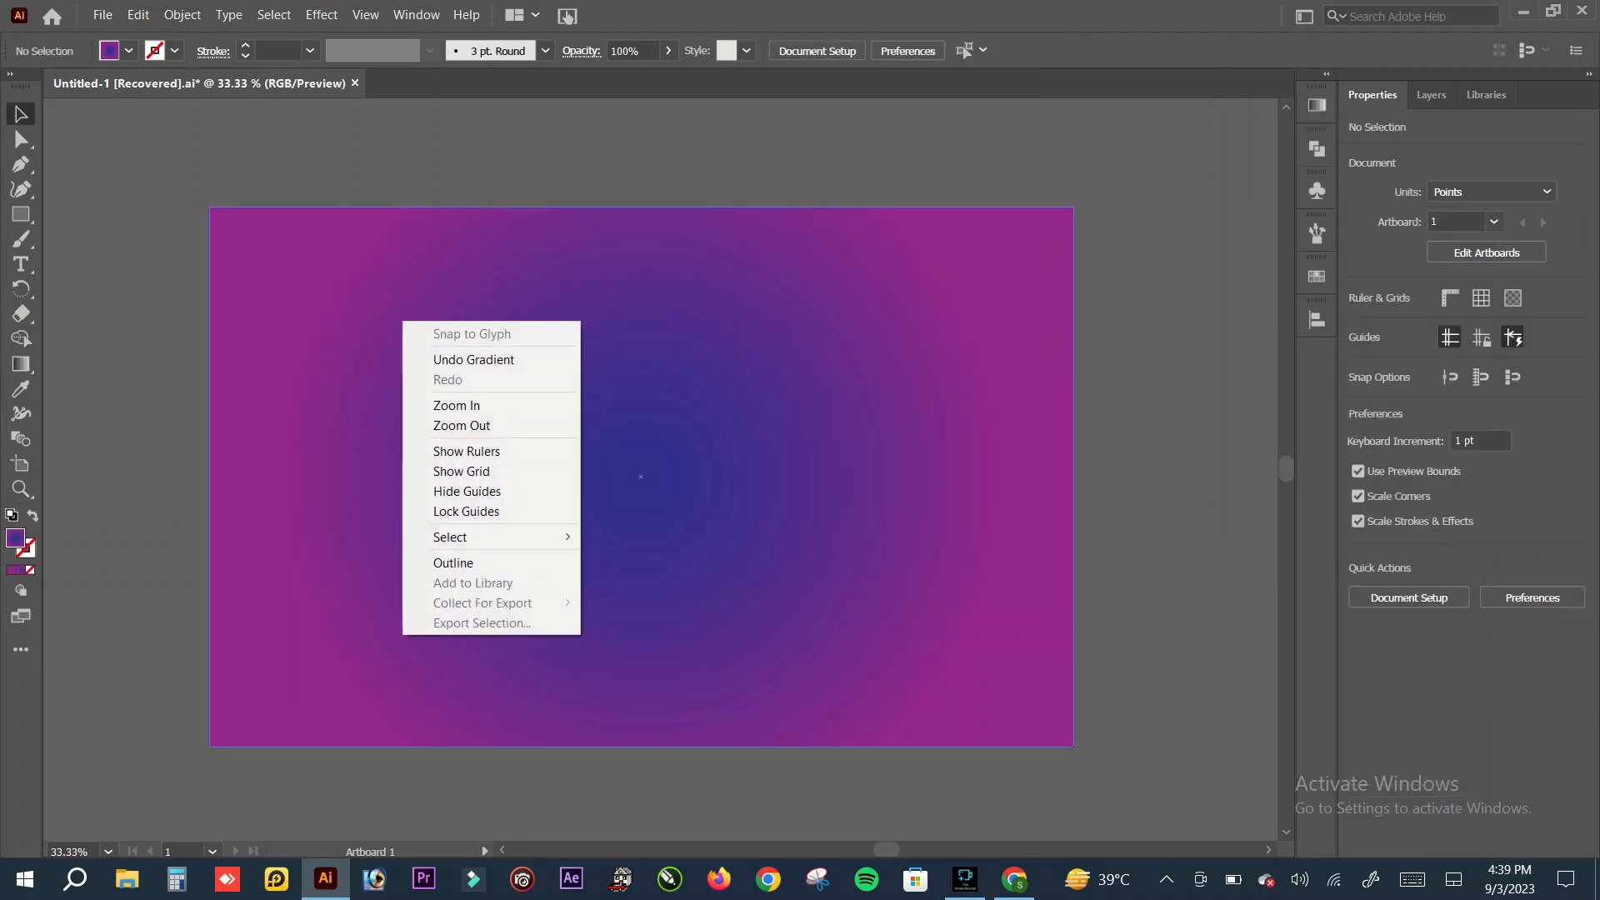
click(334, 417)
right_click(334, 417)
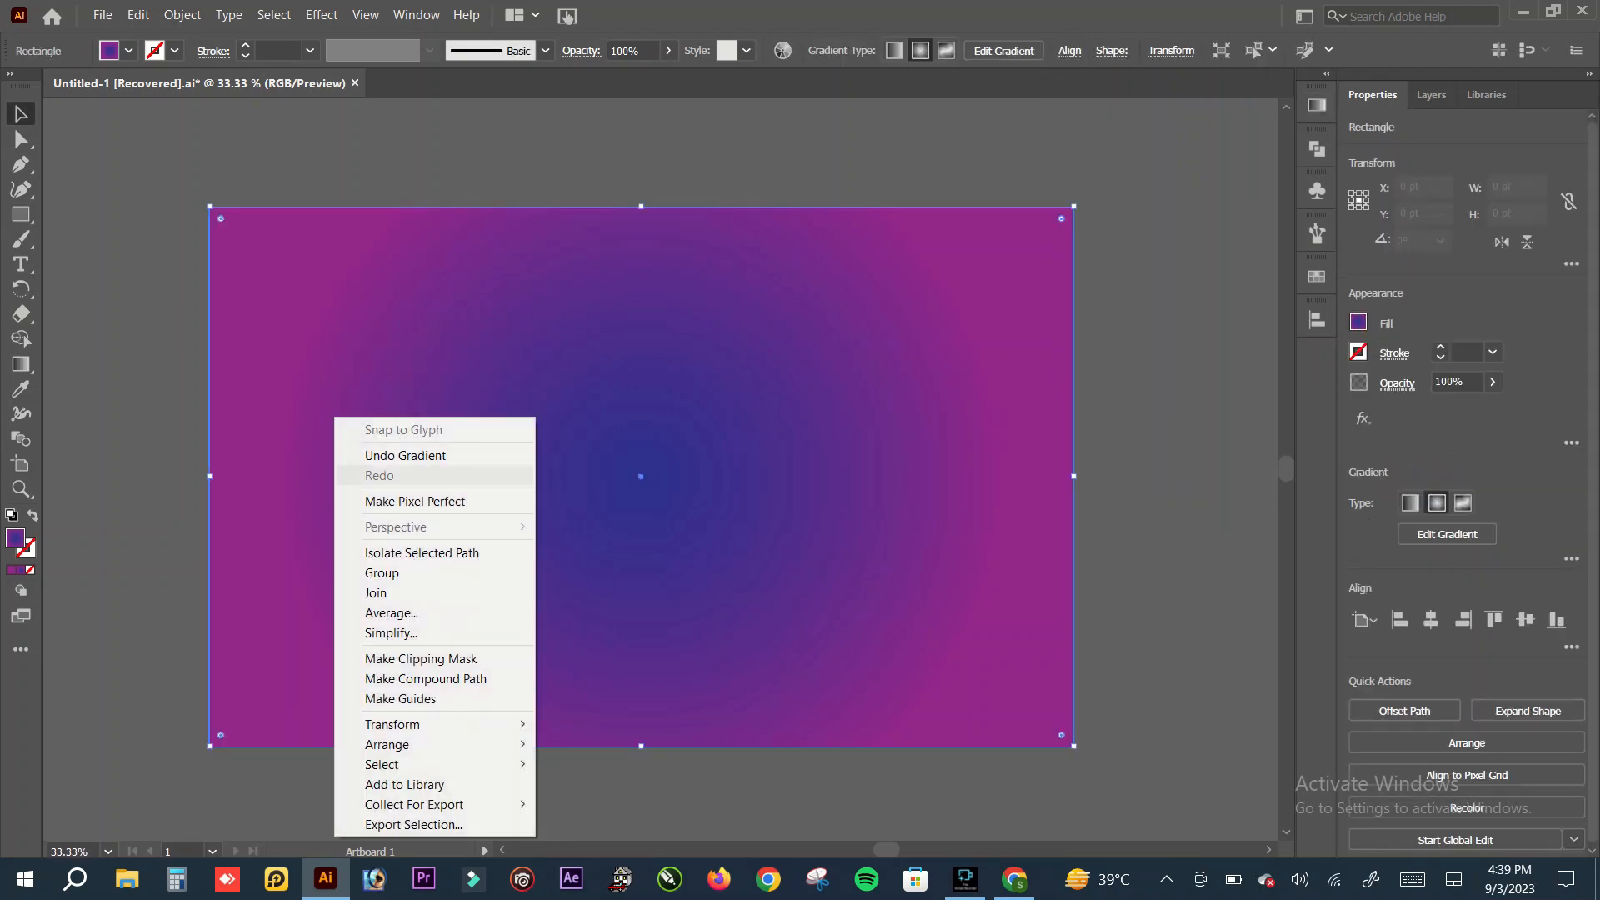
mouse_move(417, 744)
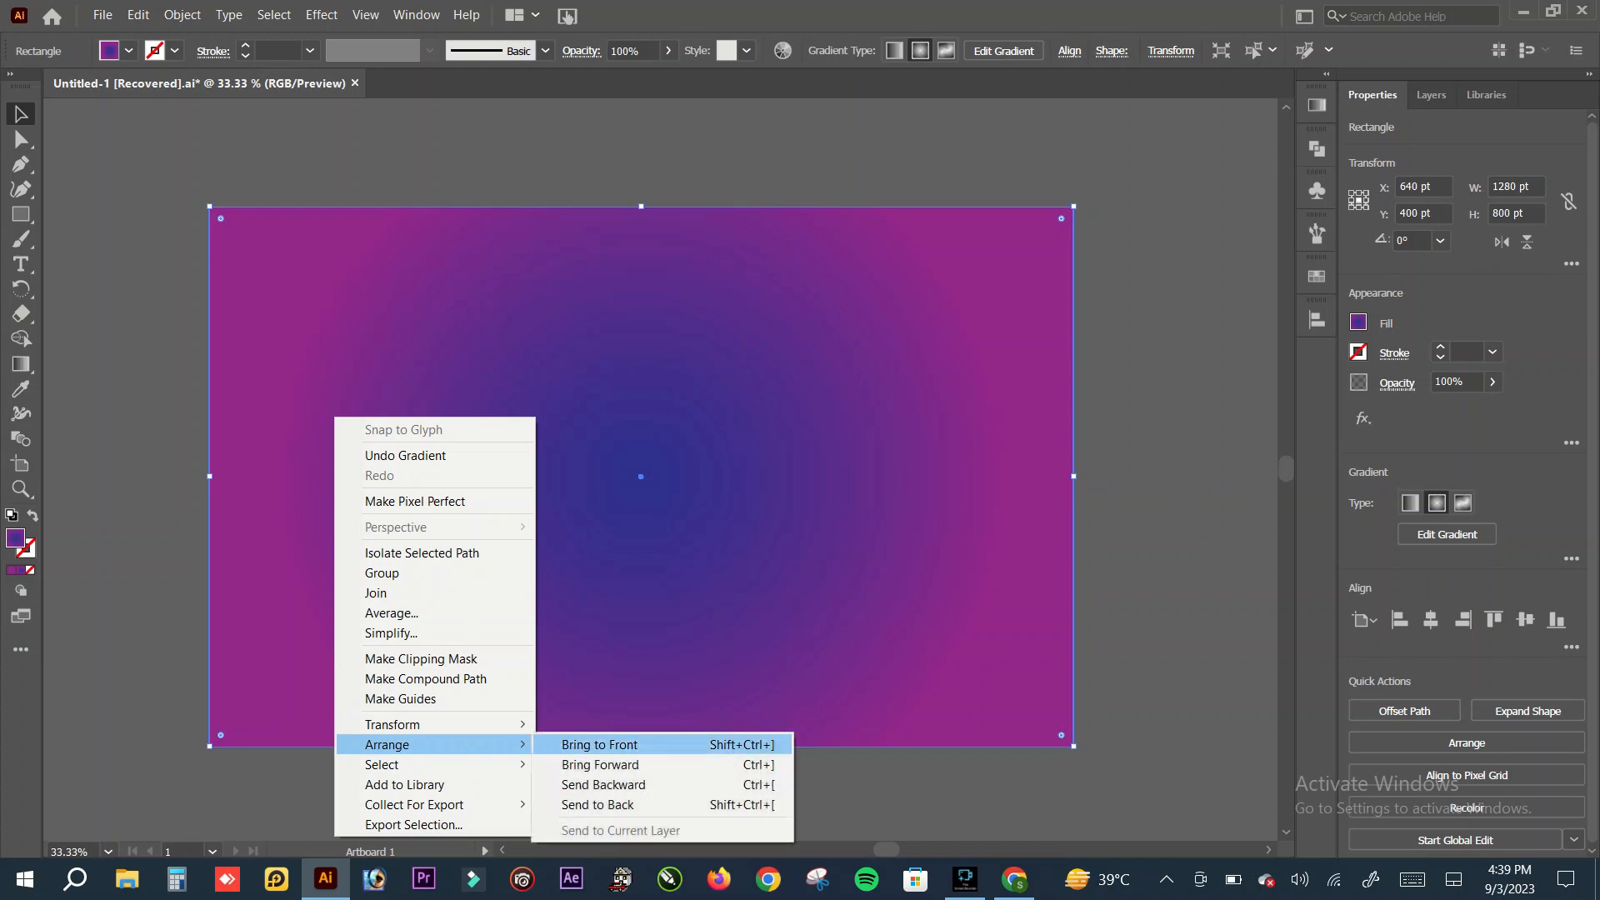
click(597, 804)
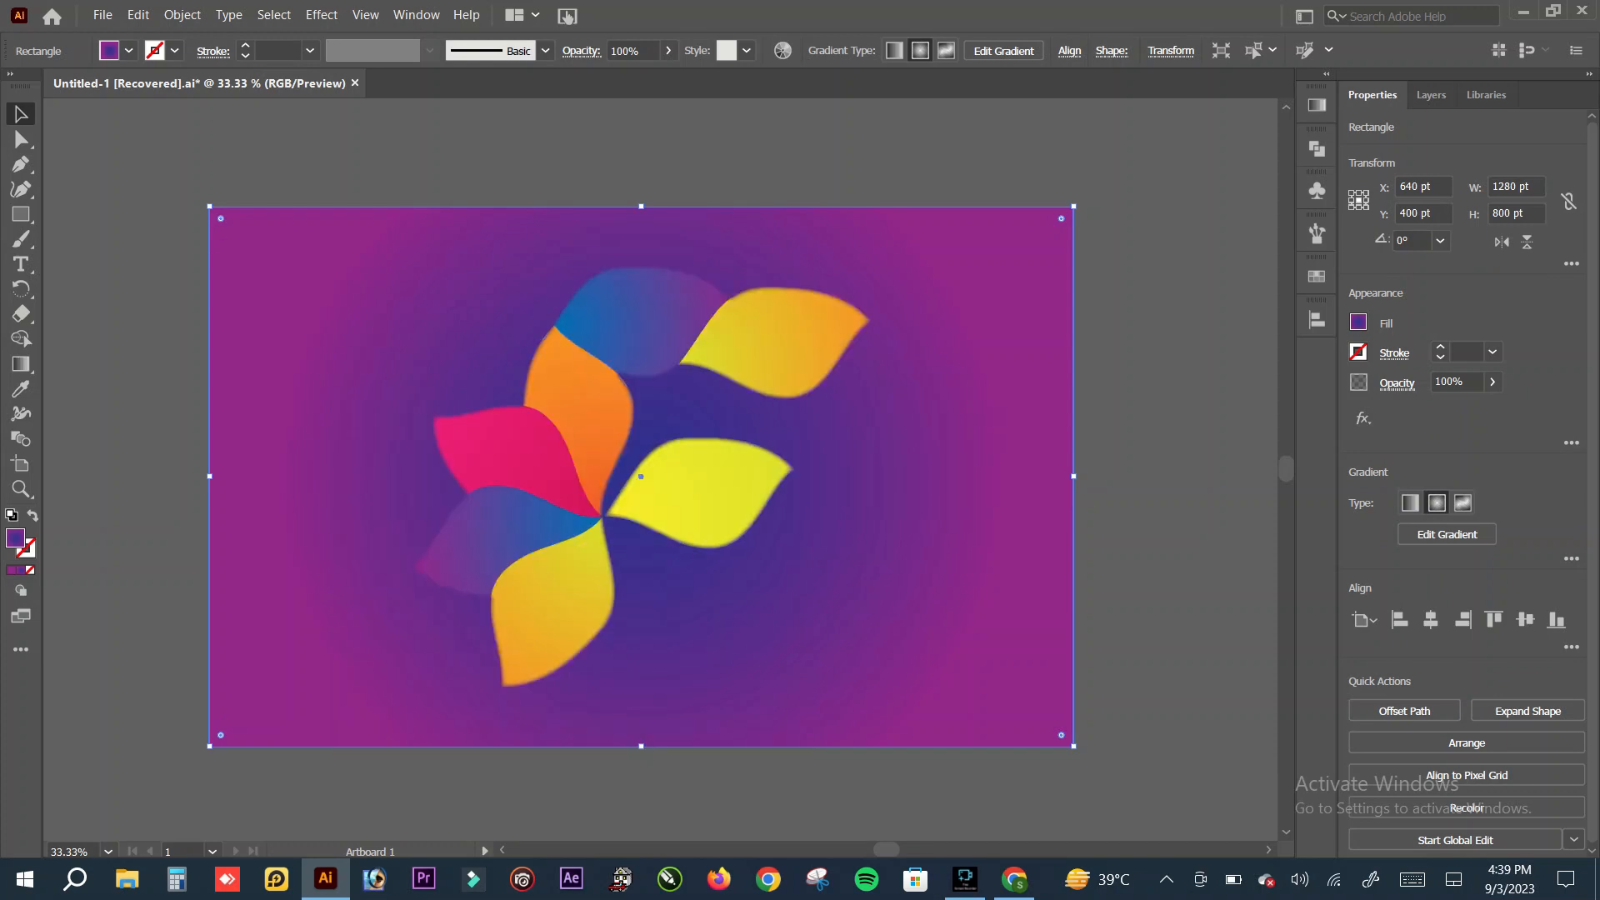
click(598, 805)
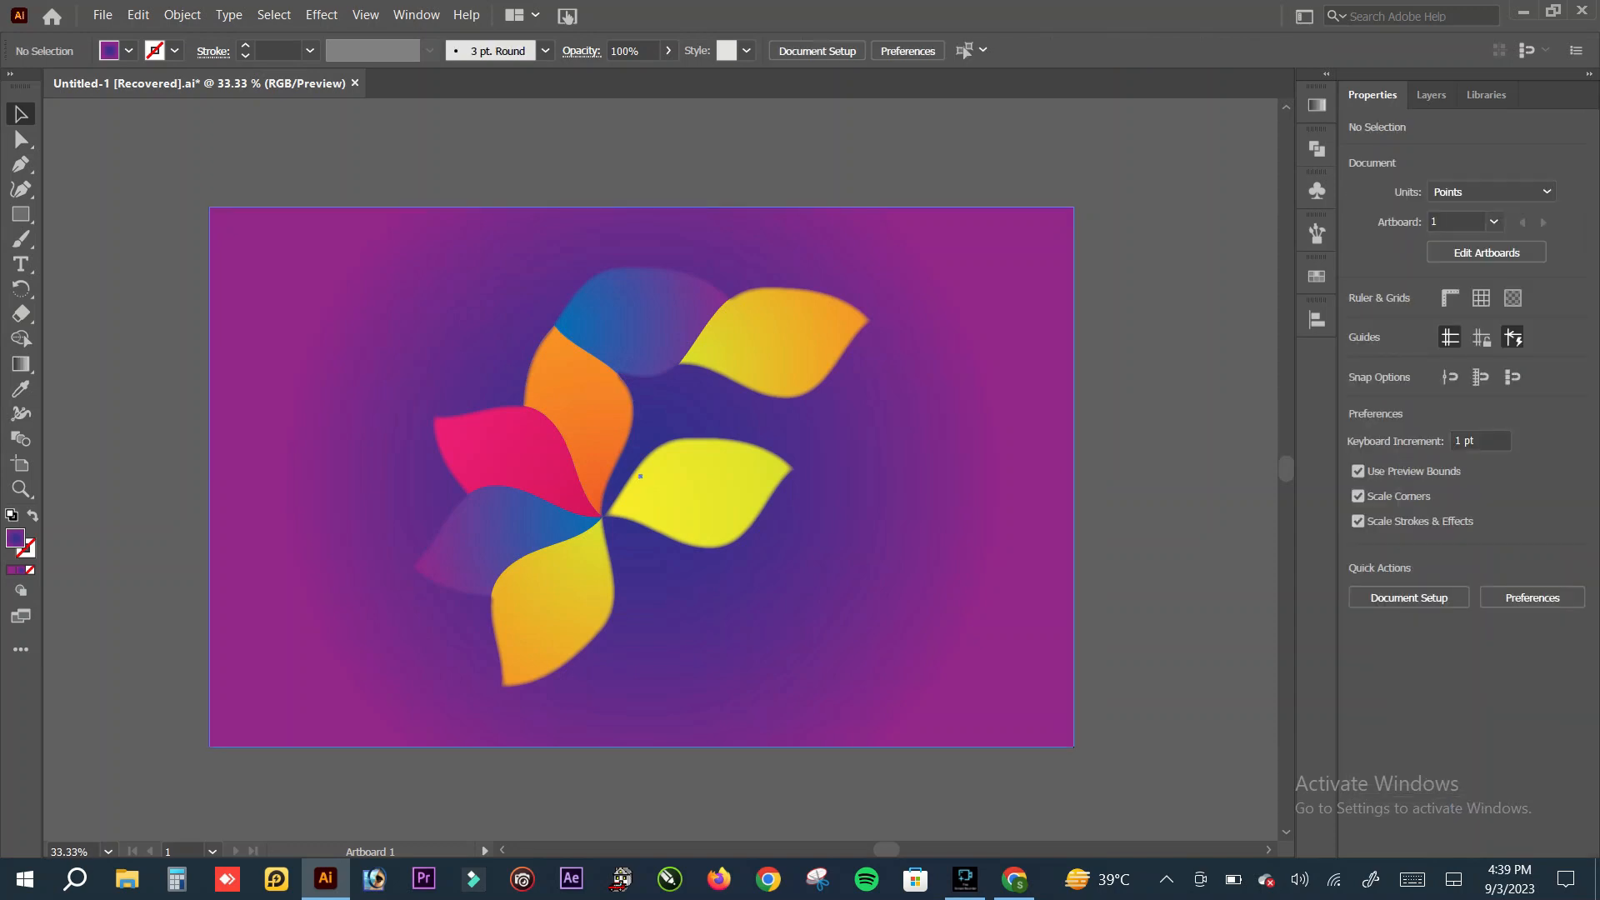
Step: Lock the gradient background rectangle in place
click(667, 700)
click(183, 15)
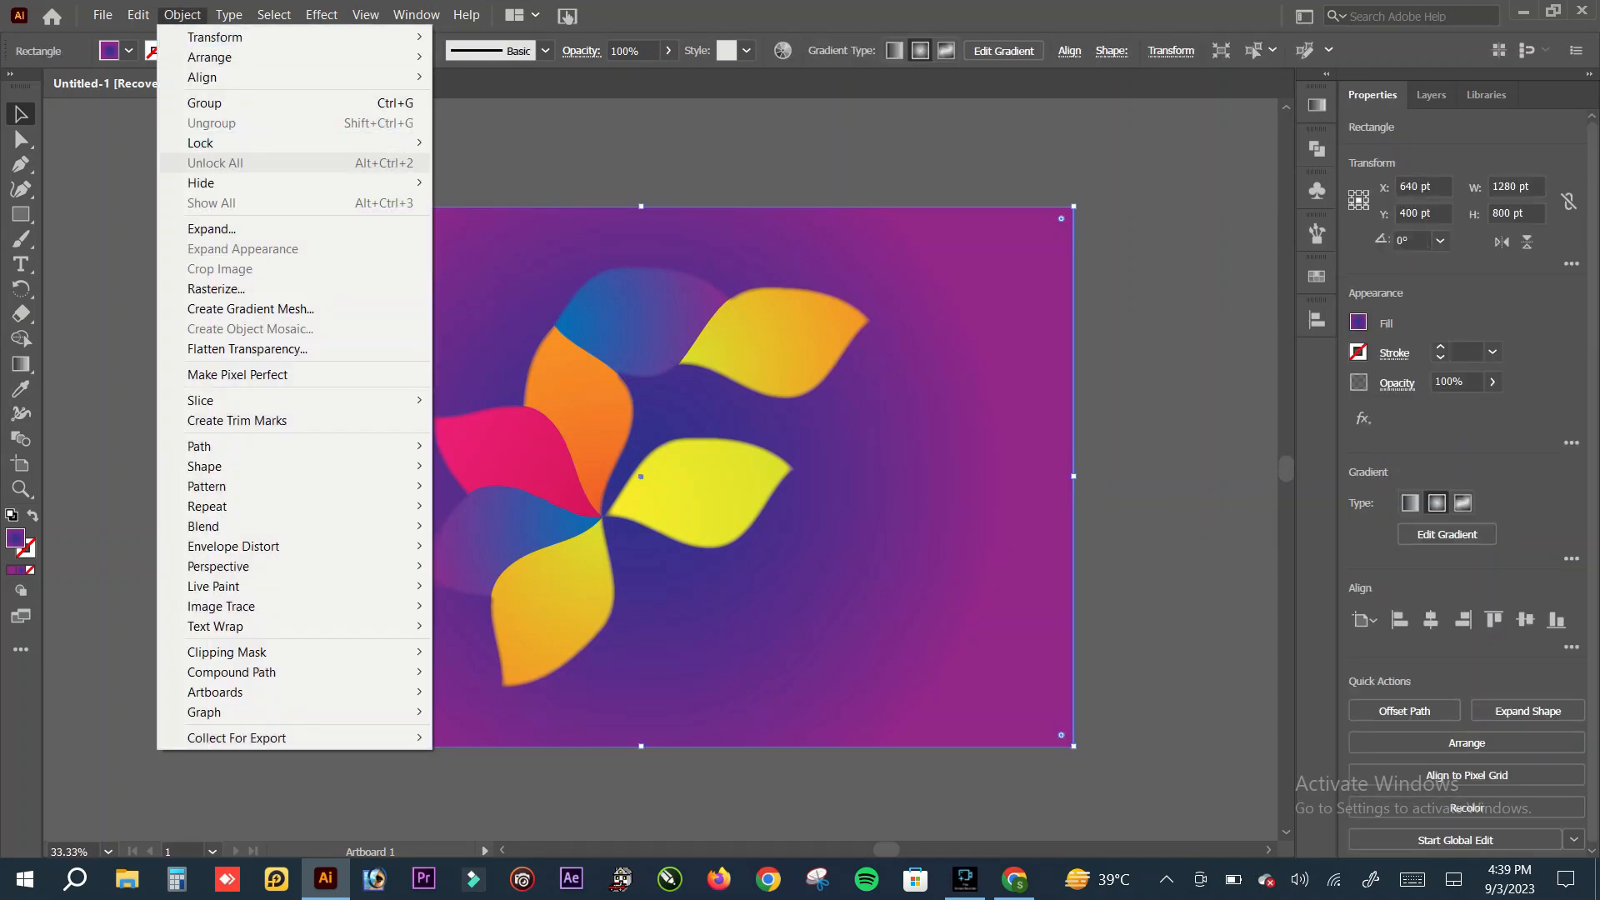
click(471, 143)
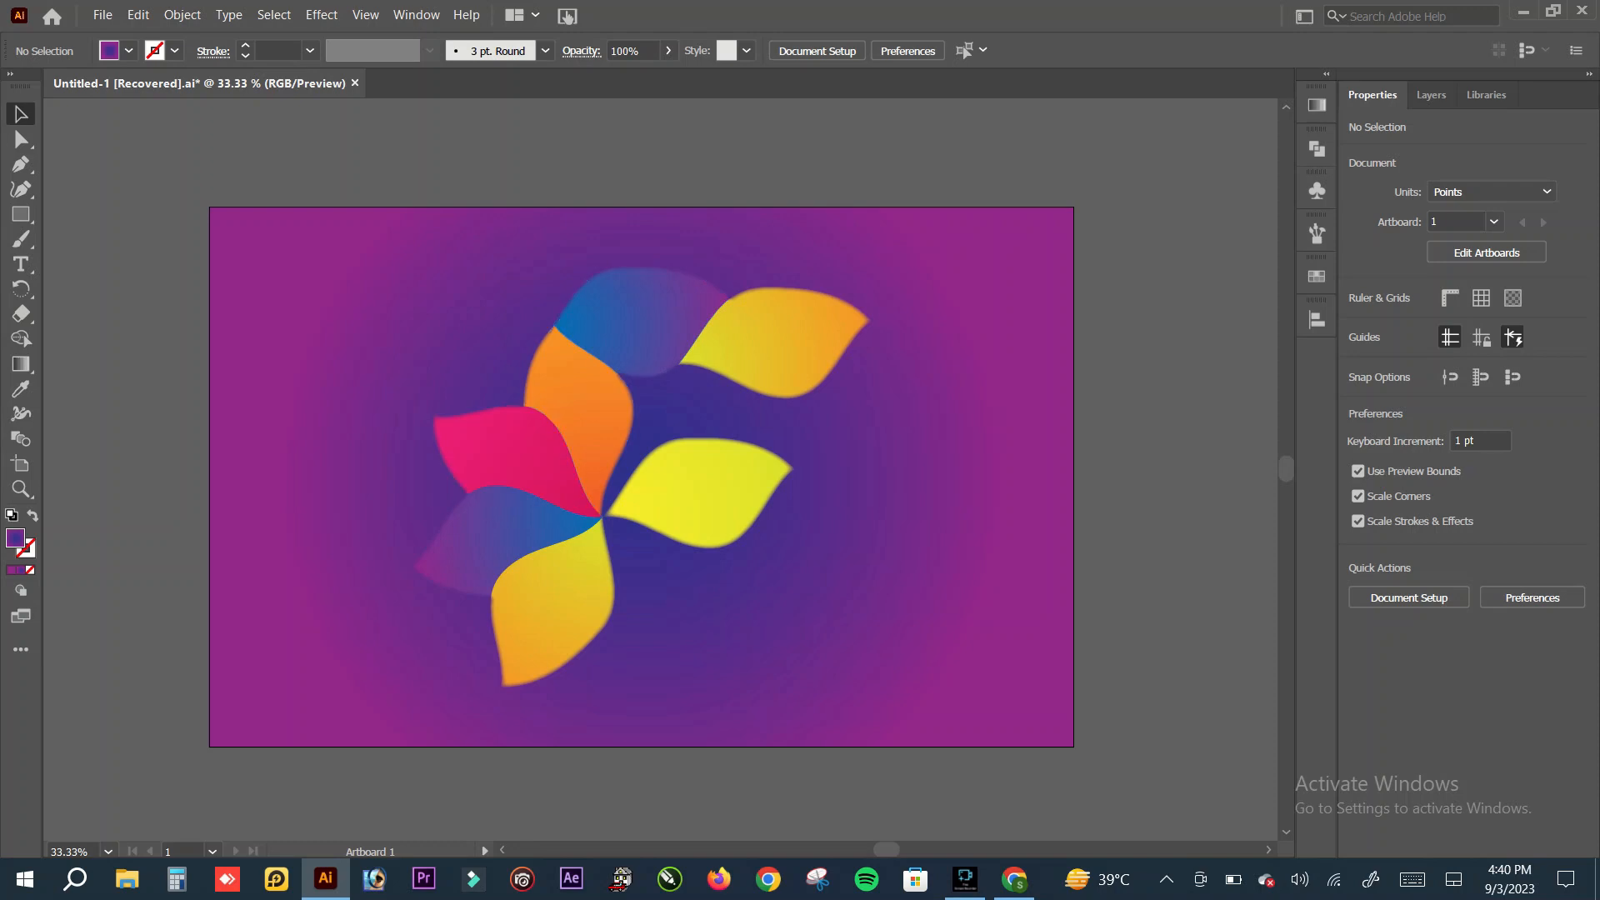
Step: Scale the petal group down to about 579 pt wide and place a vertically flipped copy, about 369 pt tall, directly below it
drag(686, 439, 691, 519)
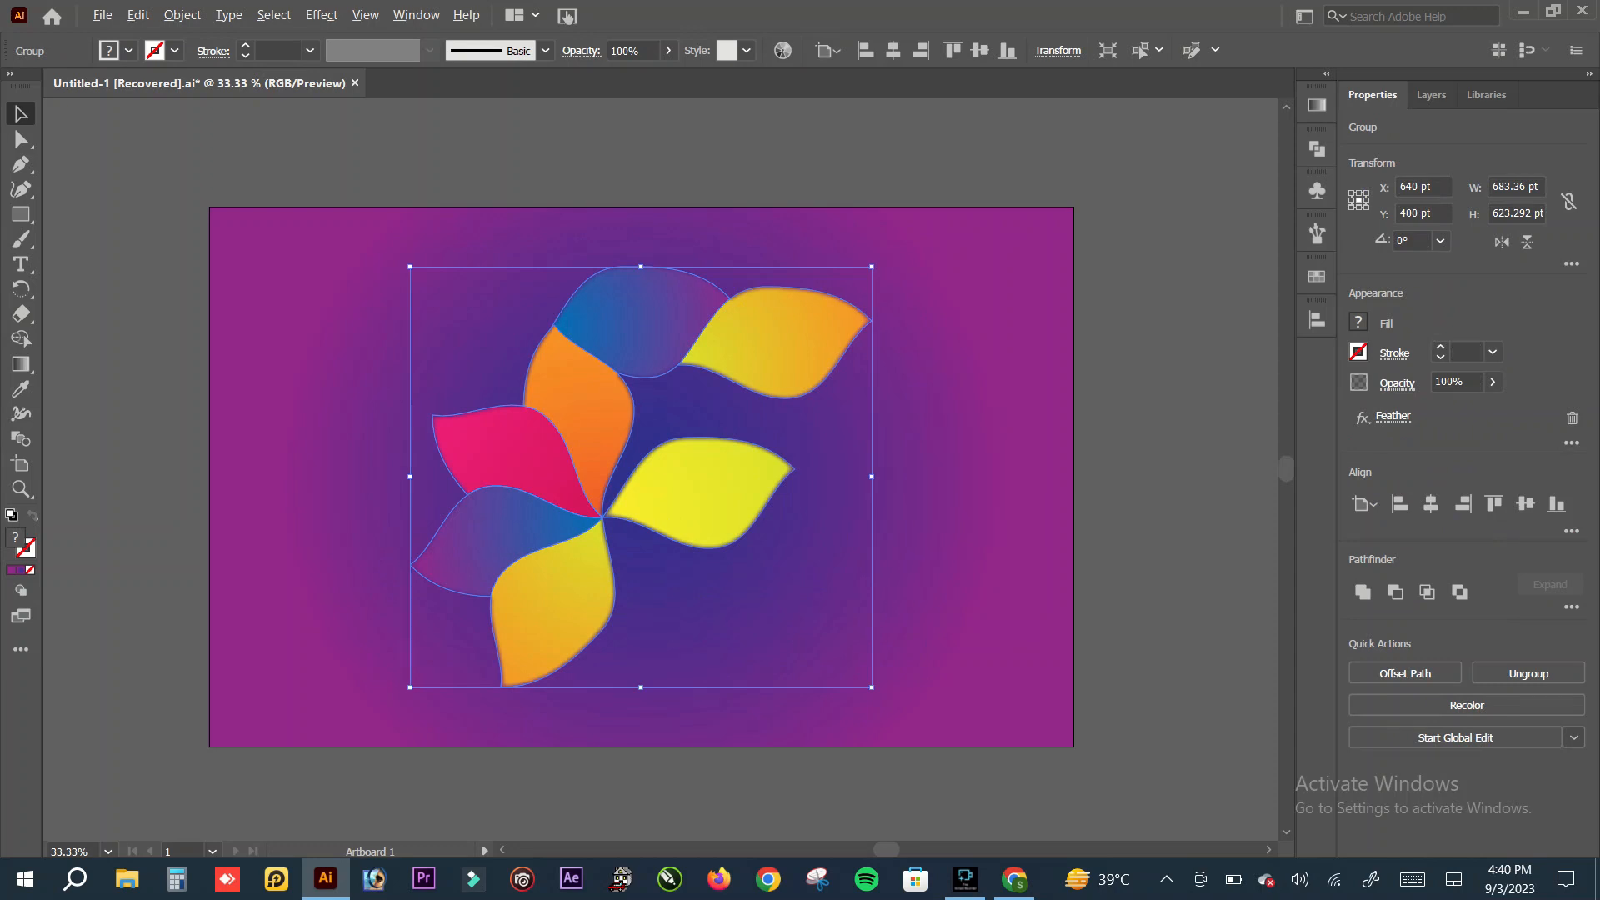
drag(872, 688, 837, 655)
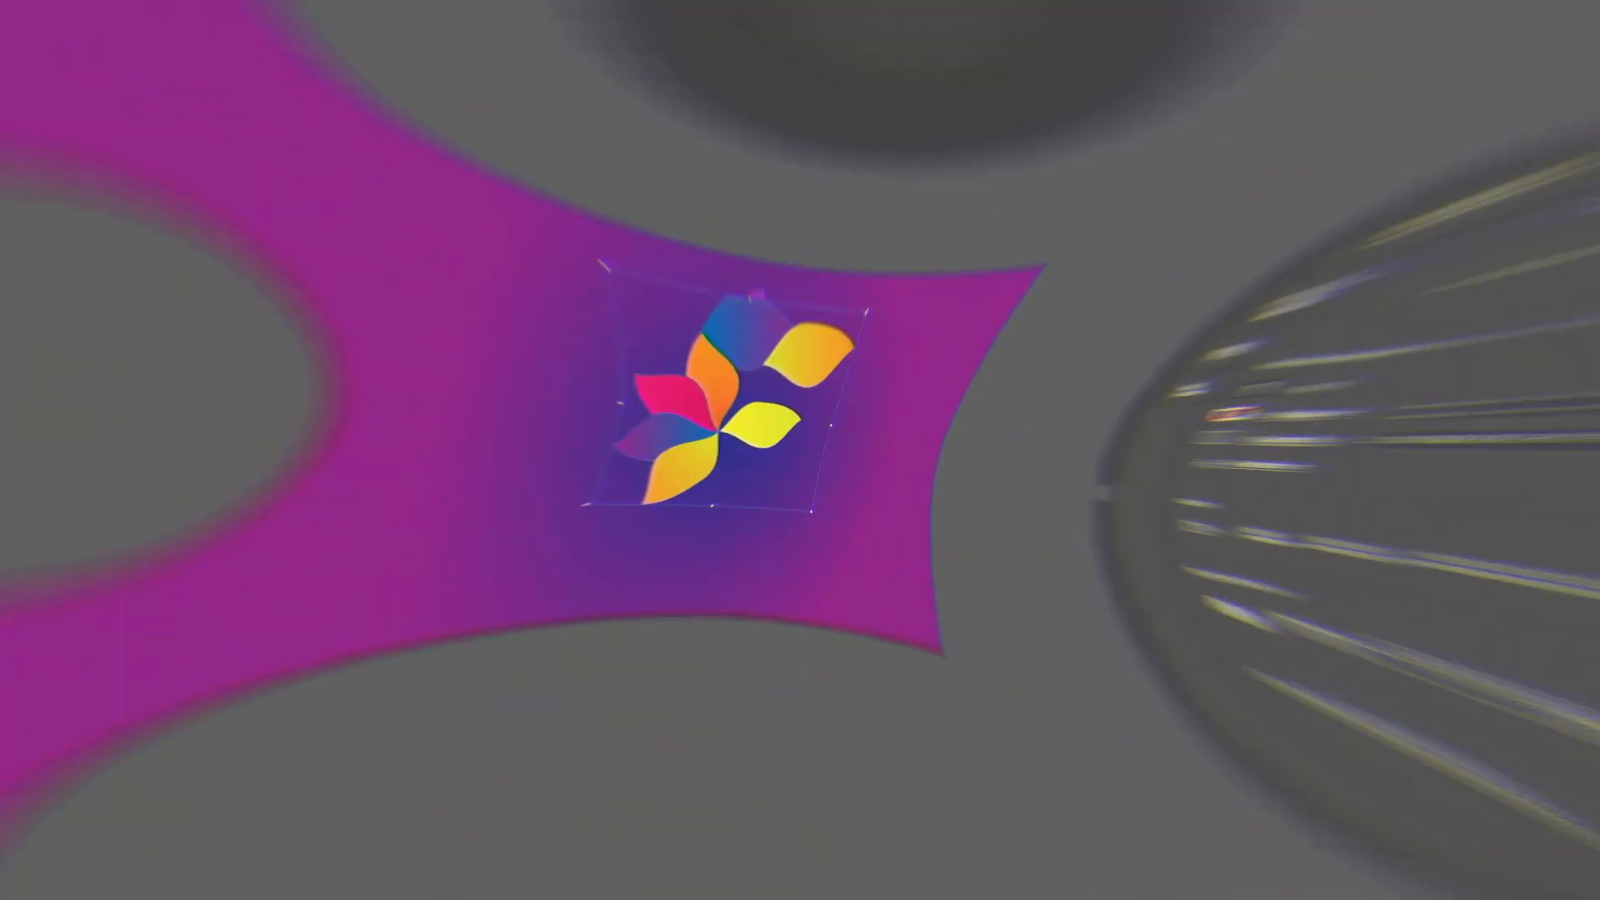
drag(665, 207, 650, 812)
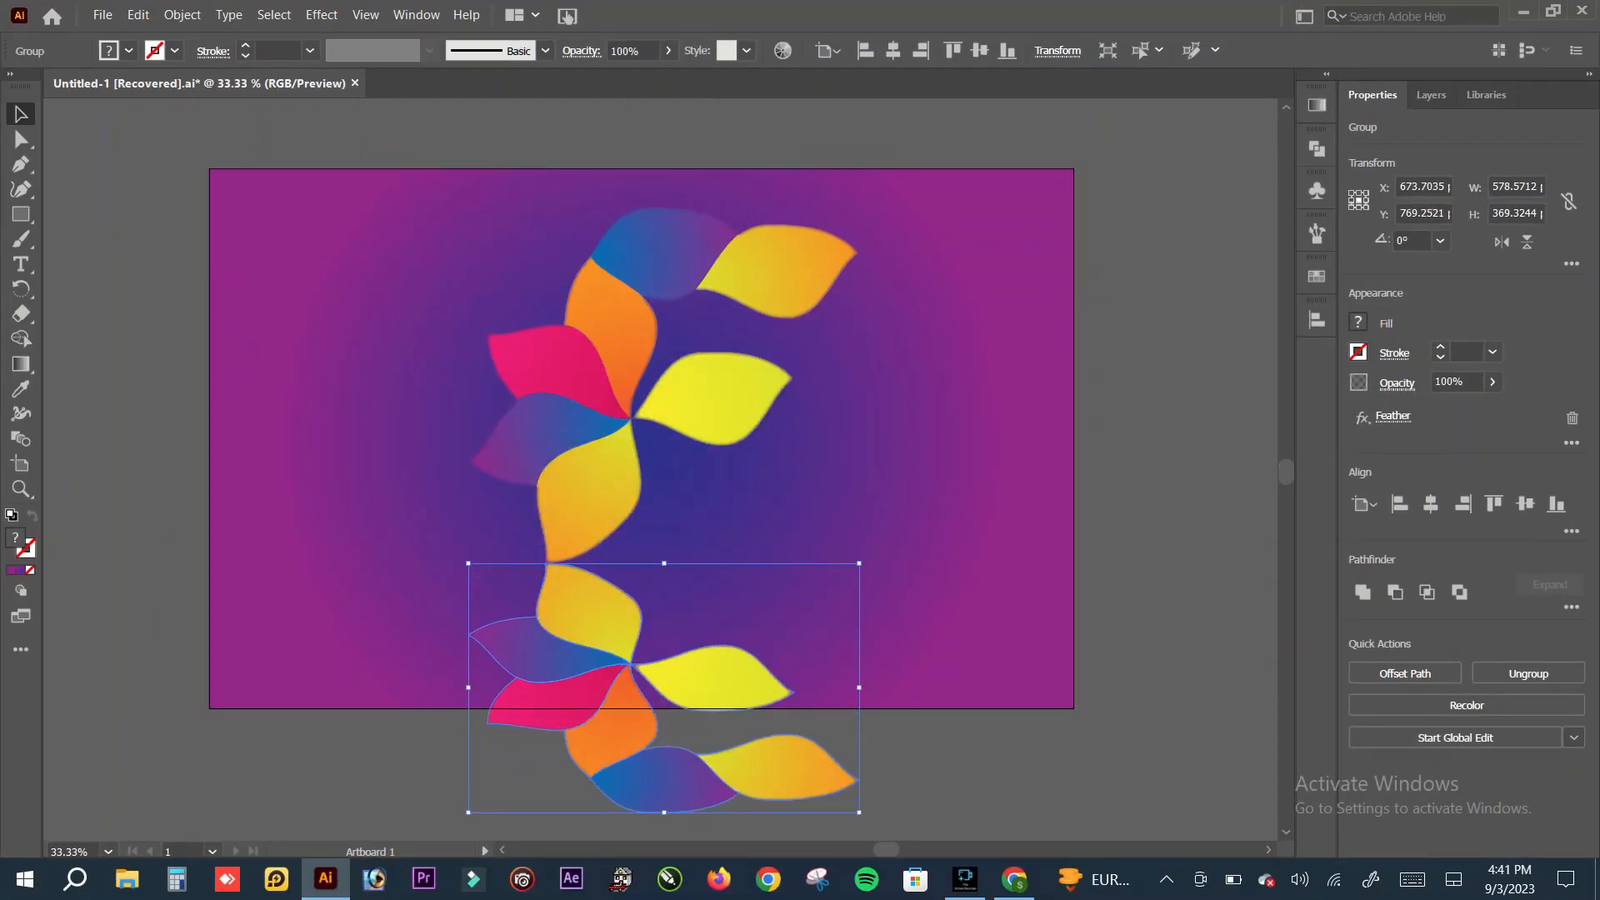
Step: Stretch the flipped petal copy to about 582 pt tall with its upper edge touching the original group, and deselect it
click(1393, 416)
scroll(642, 416, down, 5)
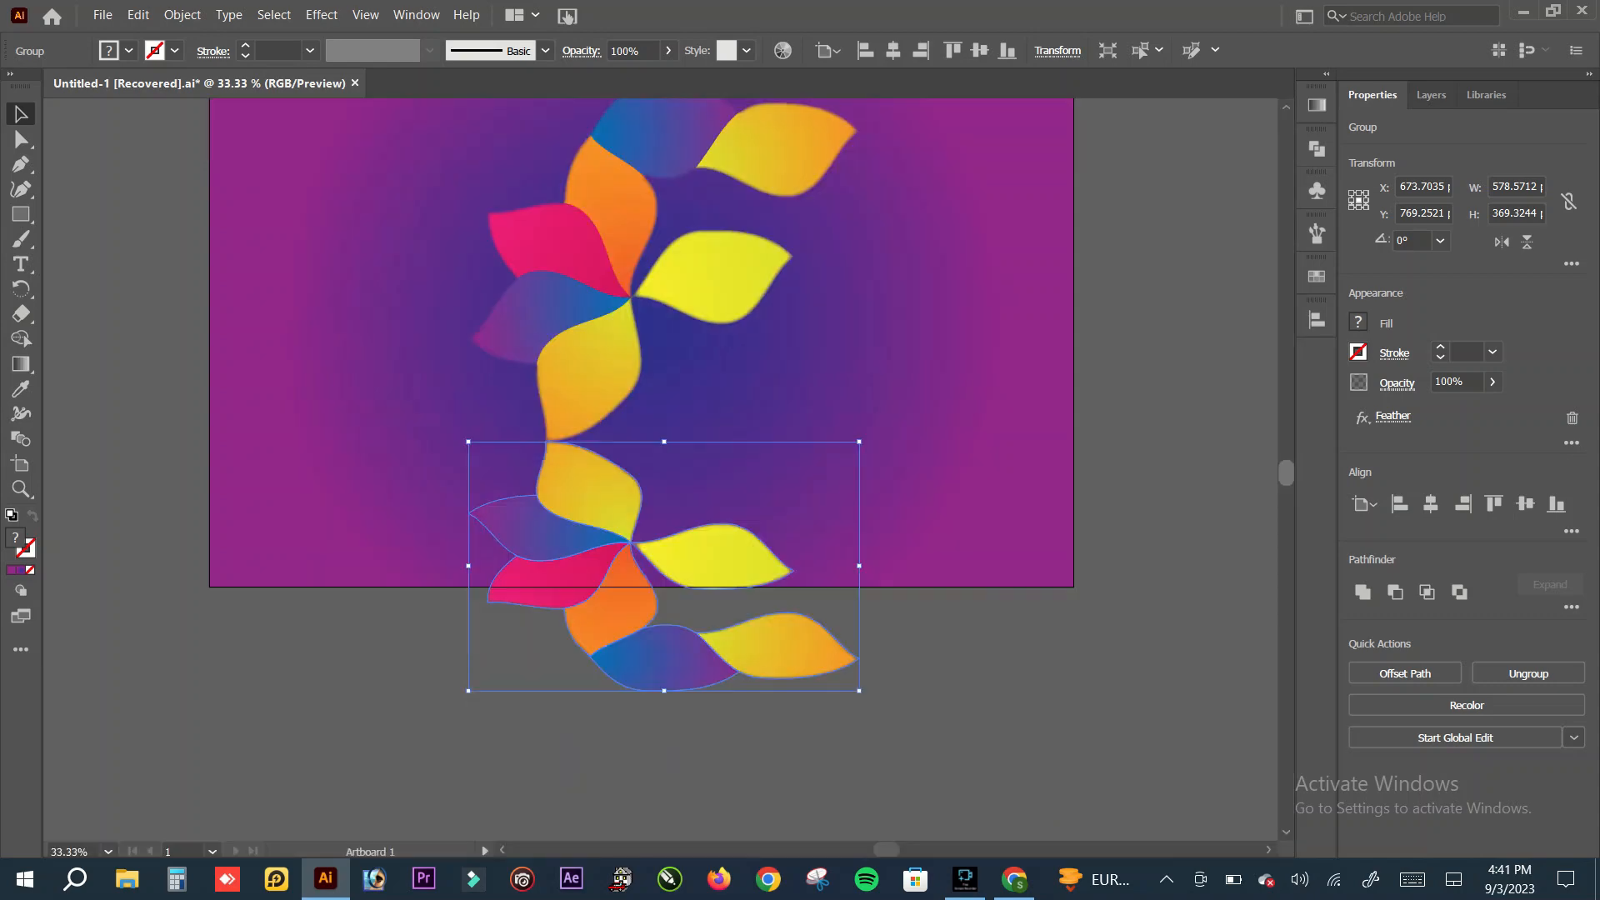
drag(679, 534, 678, 559)
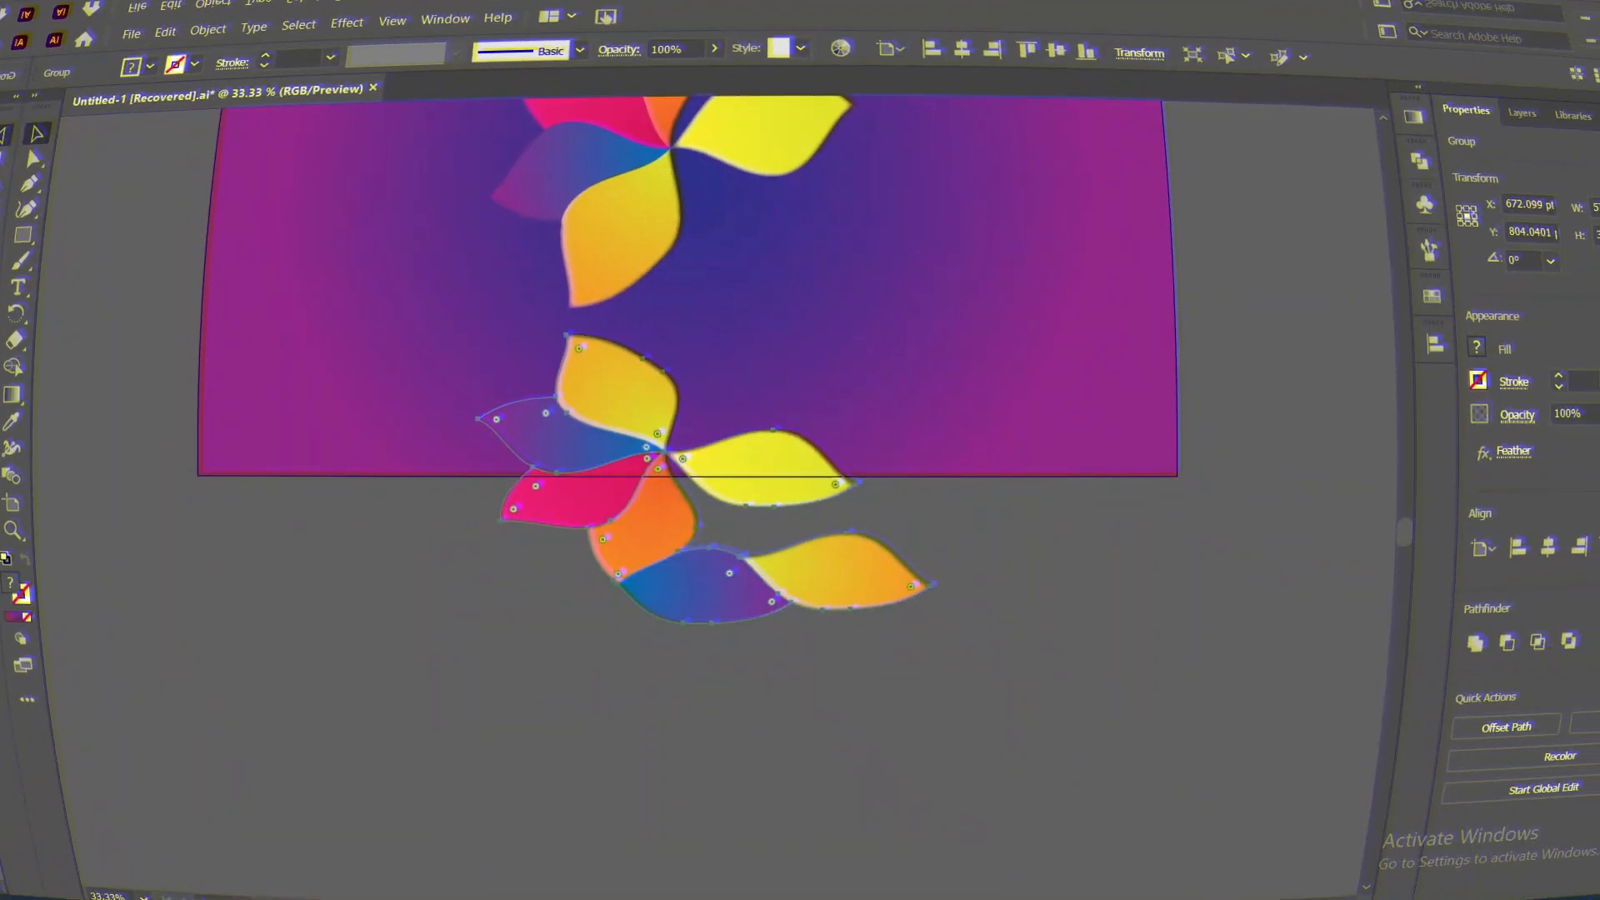
drag(664, 542, 659, 685)
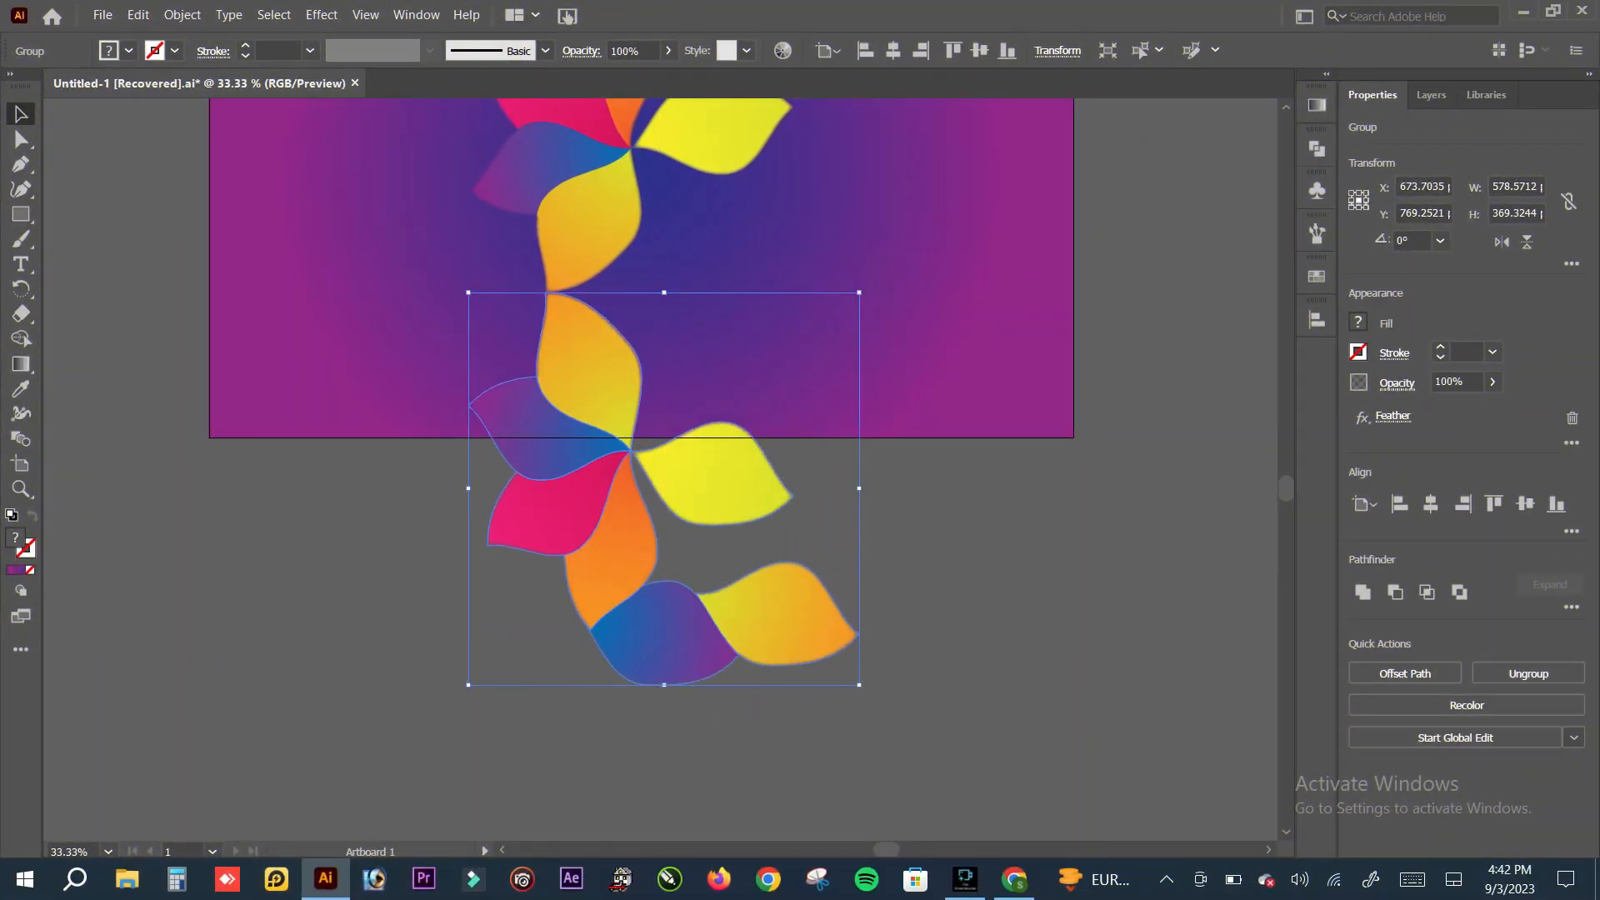
key(ctrl+shift+a)
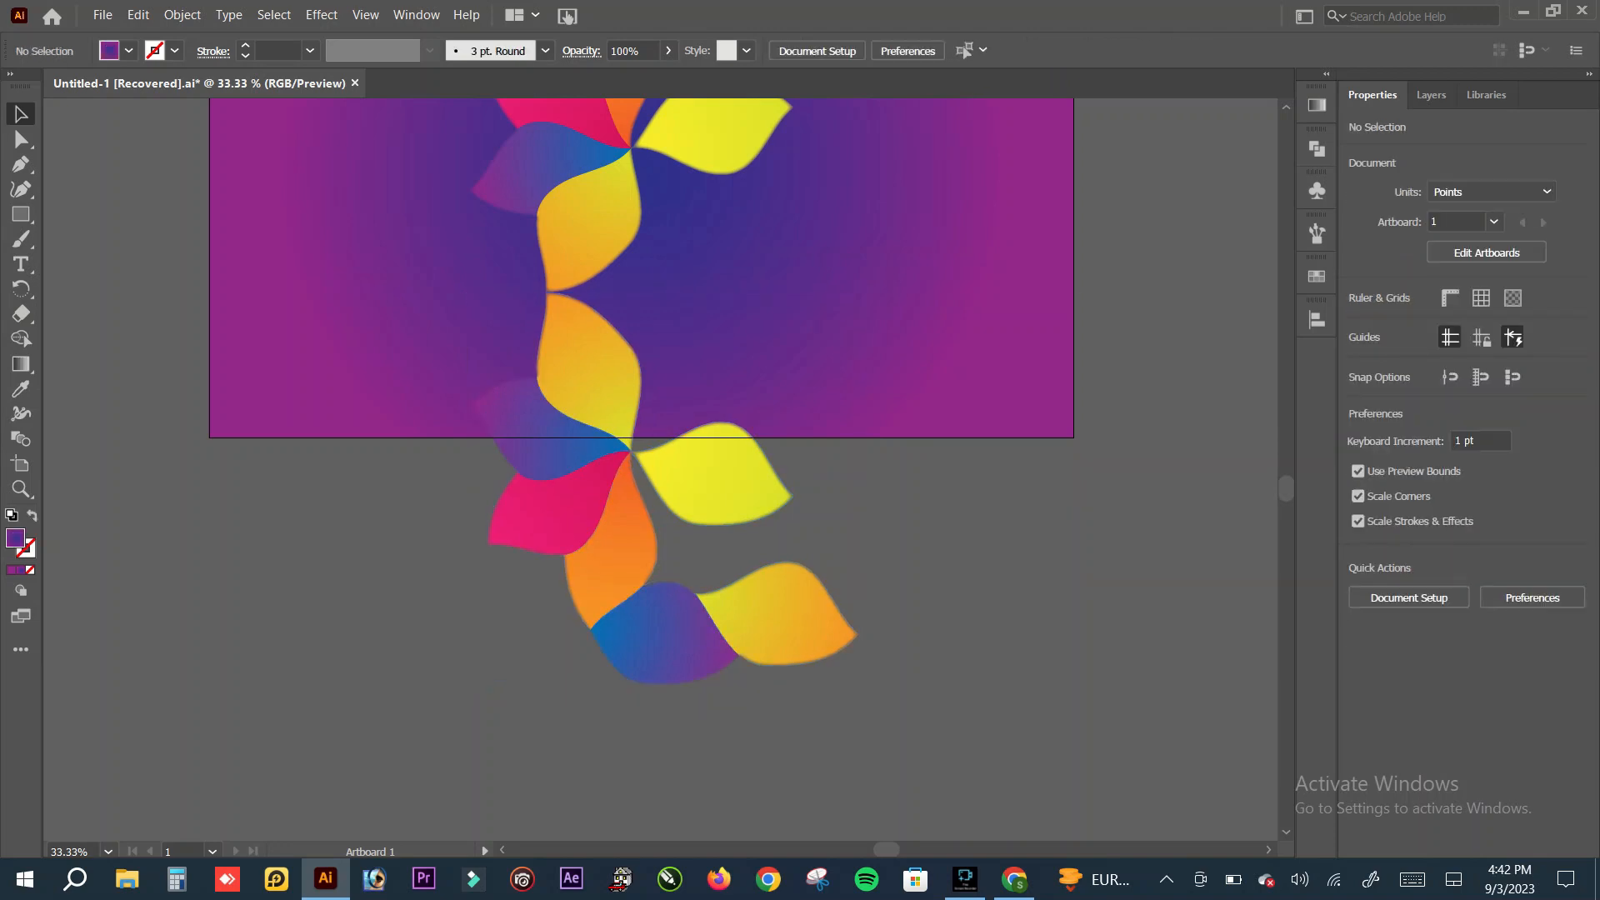
Step: Flatten the flipped petal copy to about 346 pt tall so its lower edge meets the artboard's bottom edge, and deselect it
scroll(642, 467, up, 5)
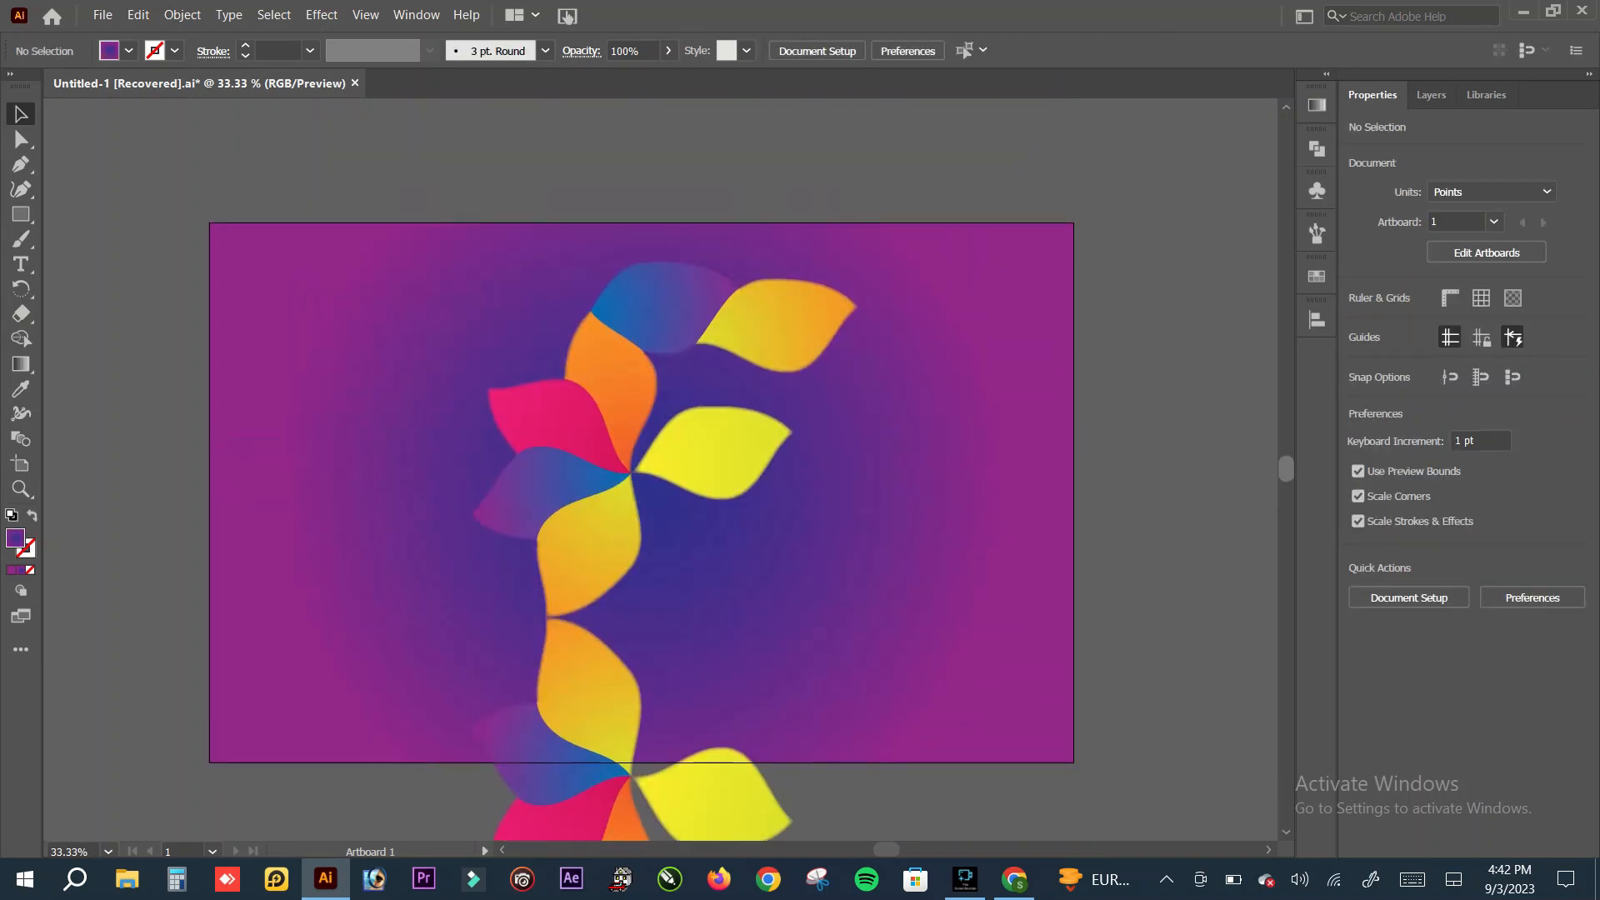
scroll(641, 467, down, 3)
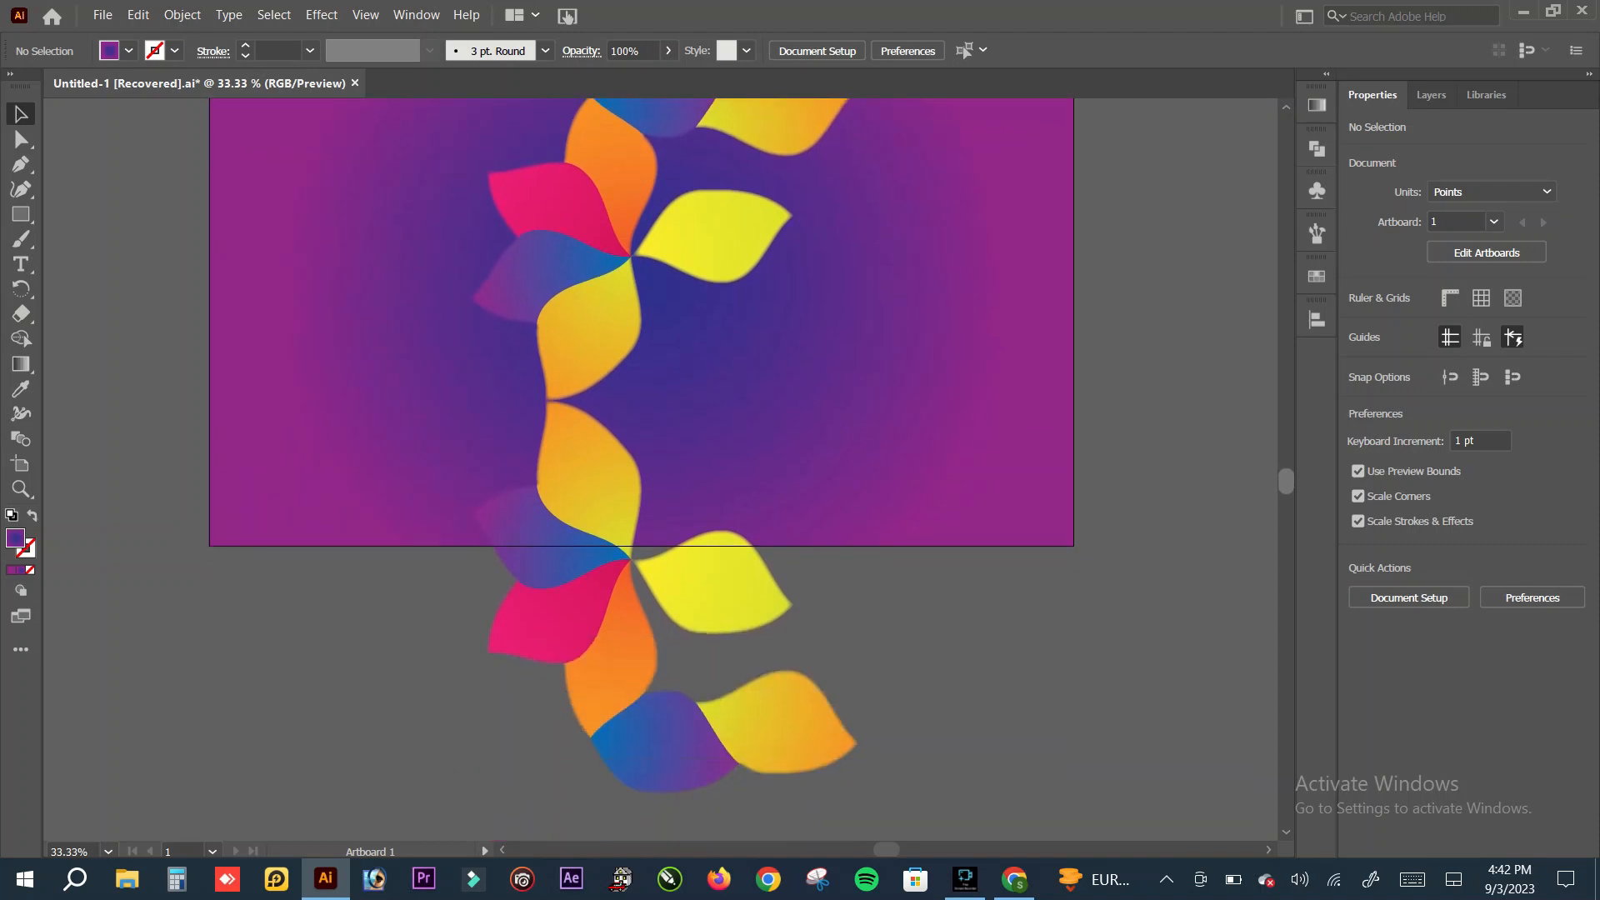
click(20, 214)
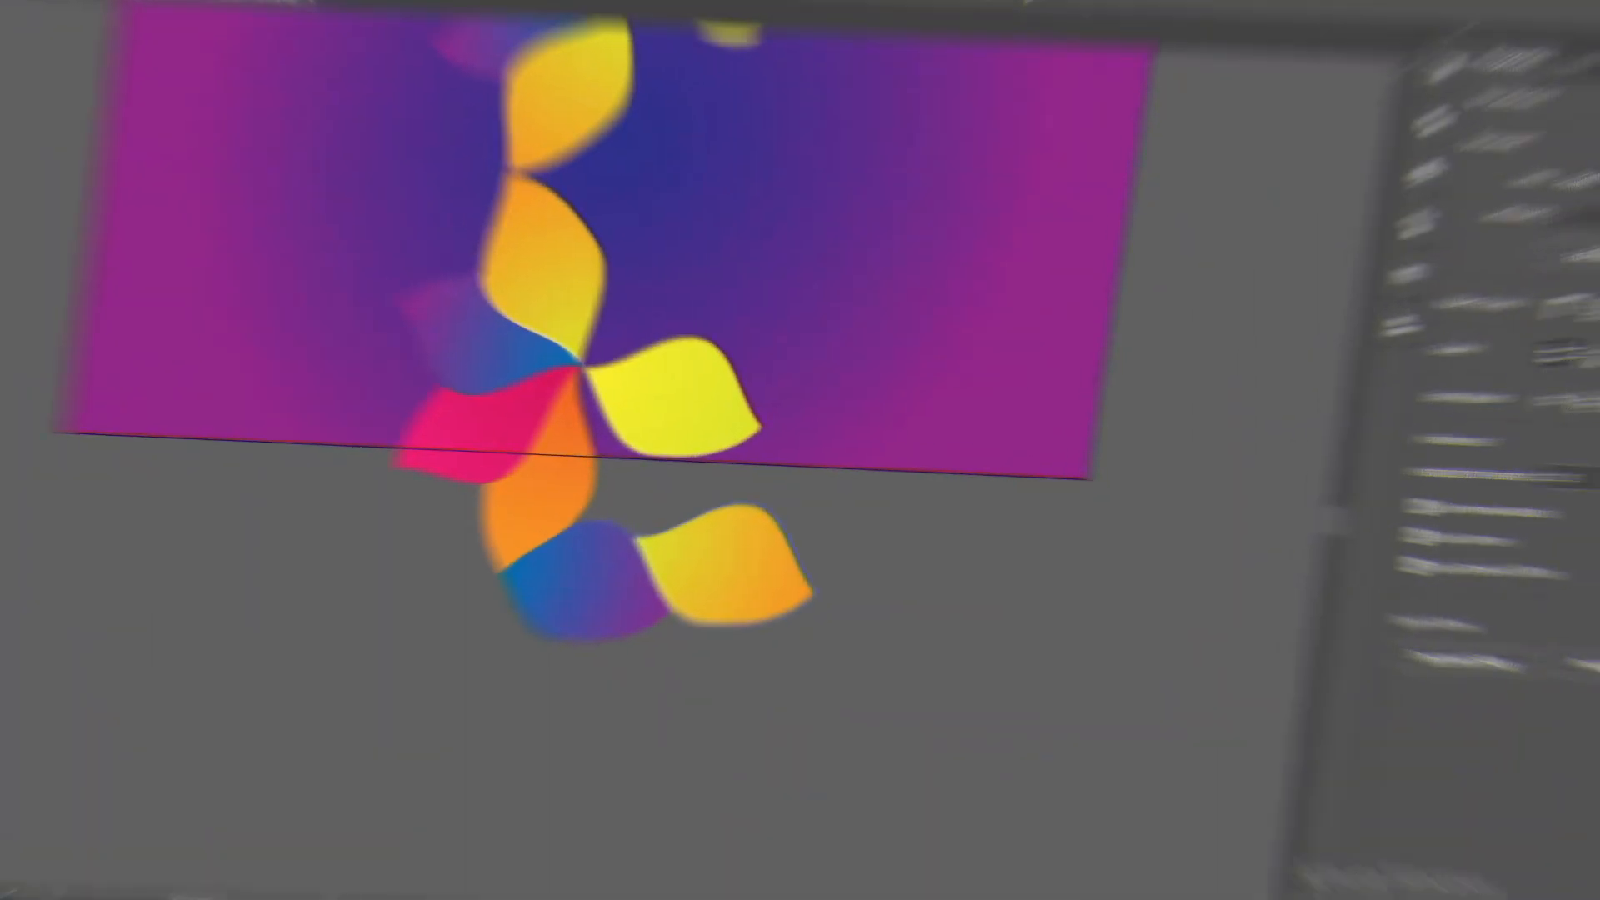
click(584, 500)
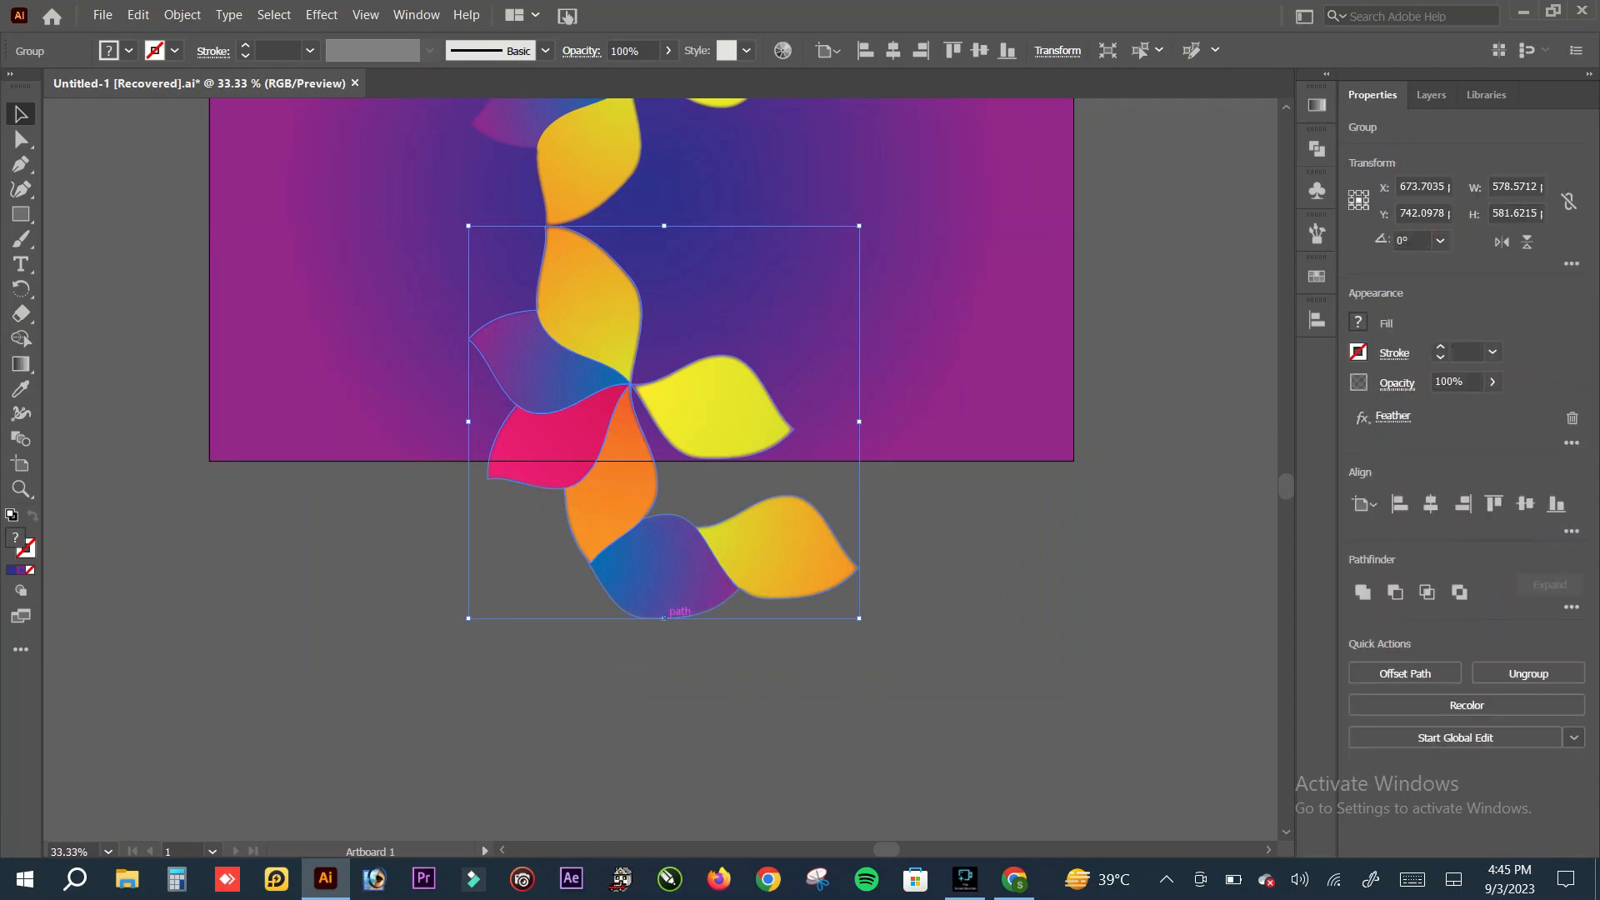
drag(664, 618, 647, 458)
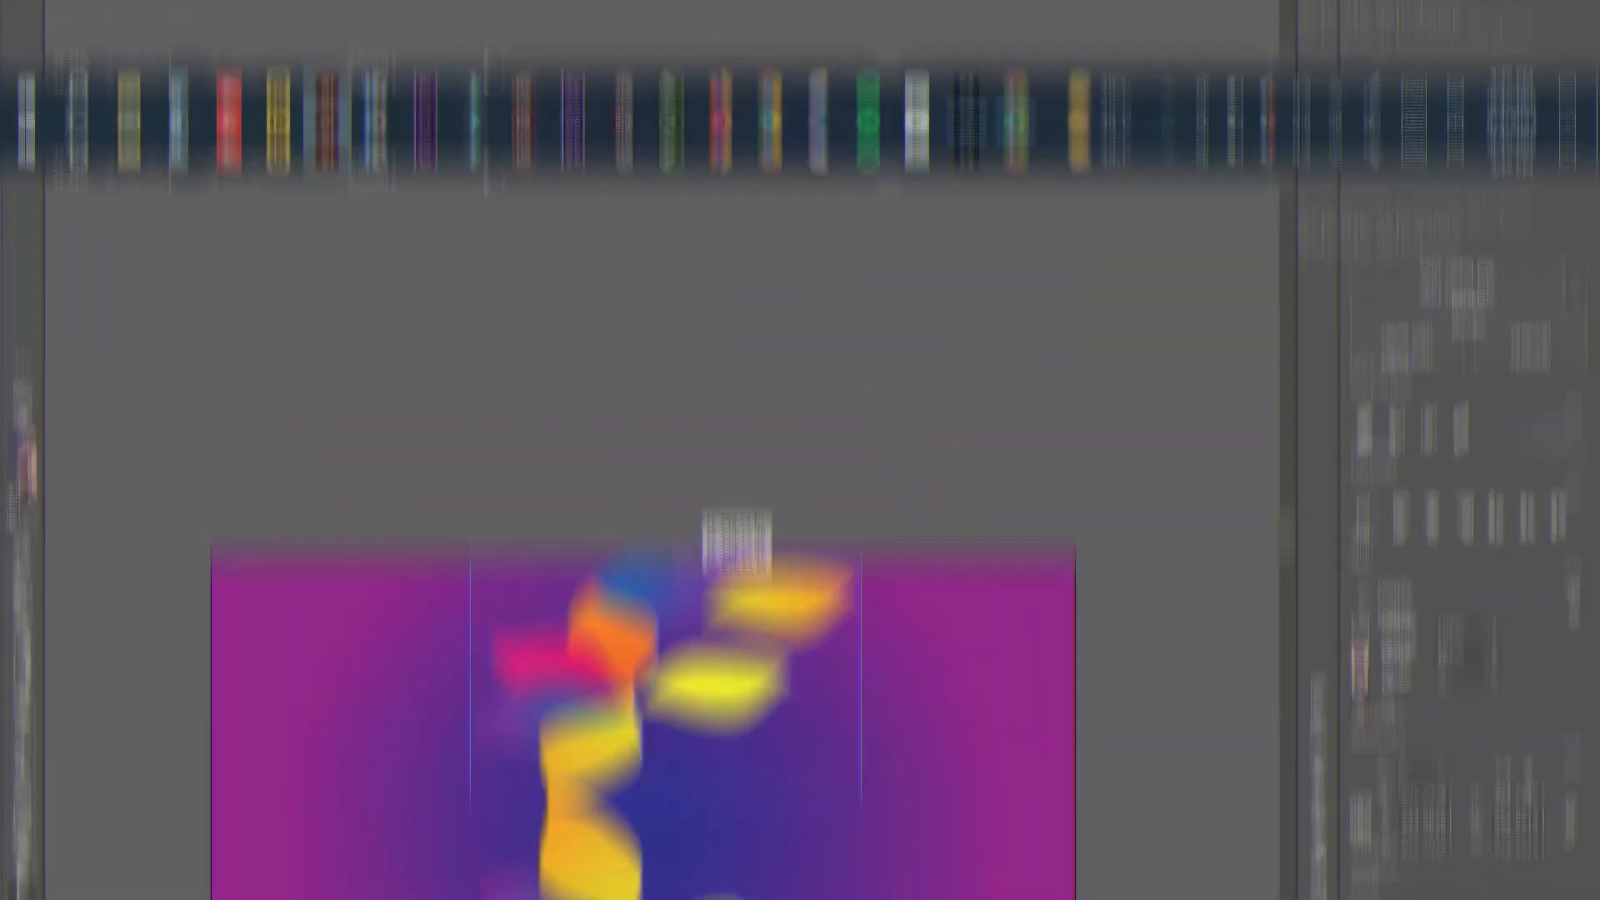
drag(665, 459, 663, 459)
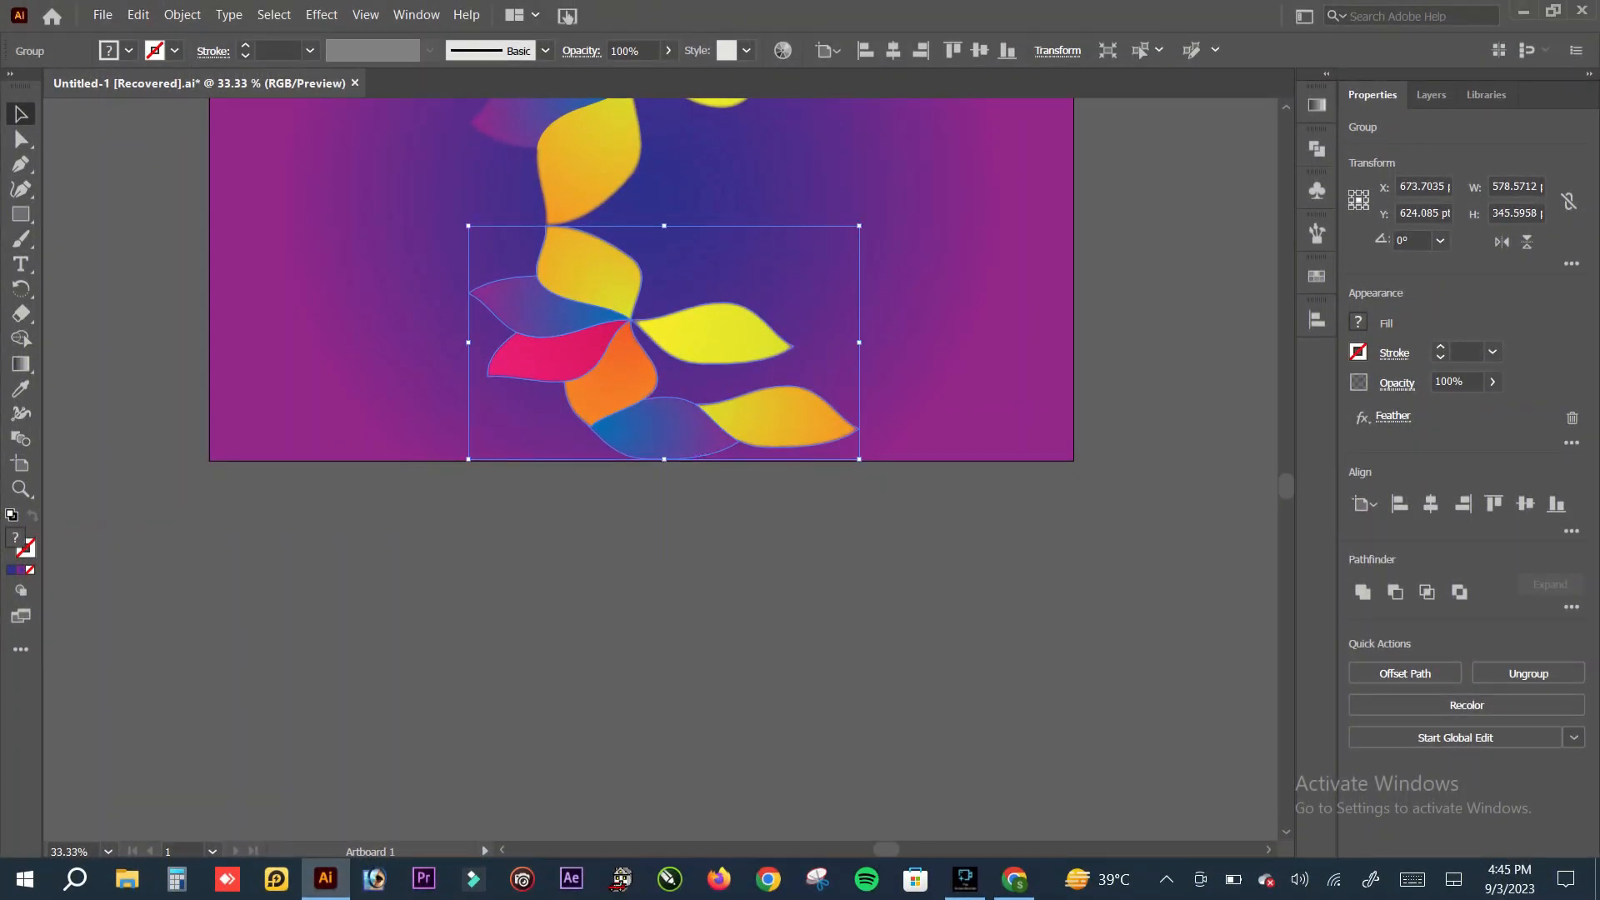
key(ctrl+shift+a)
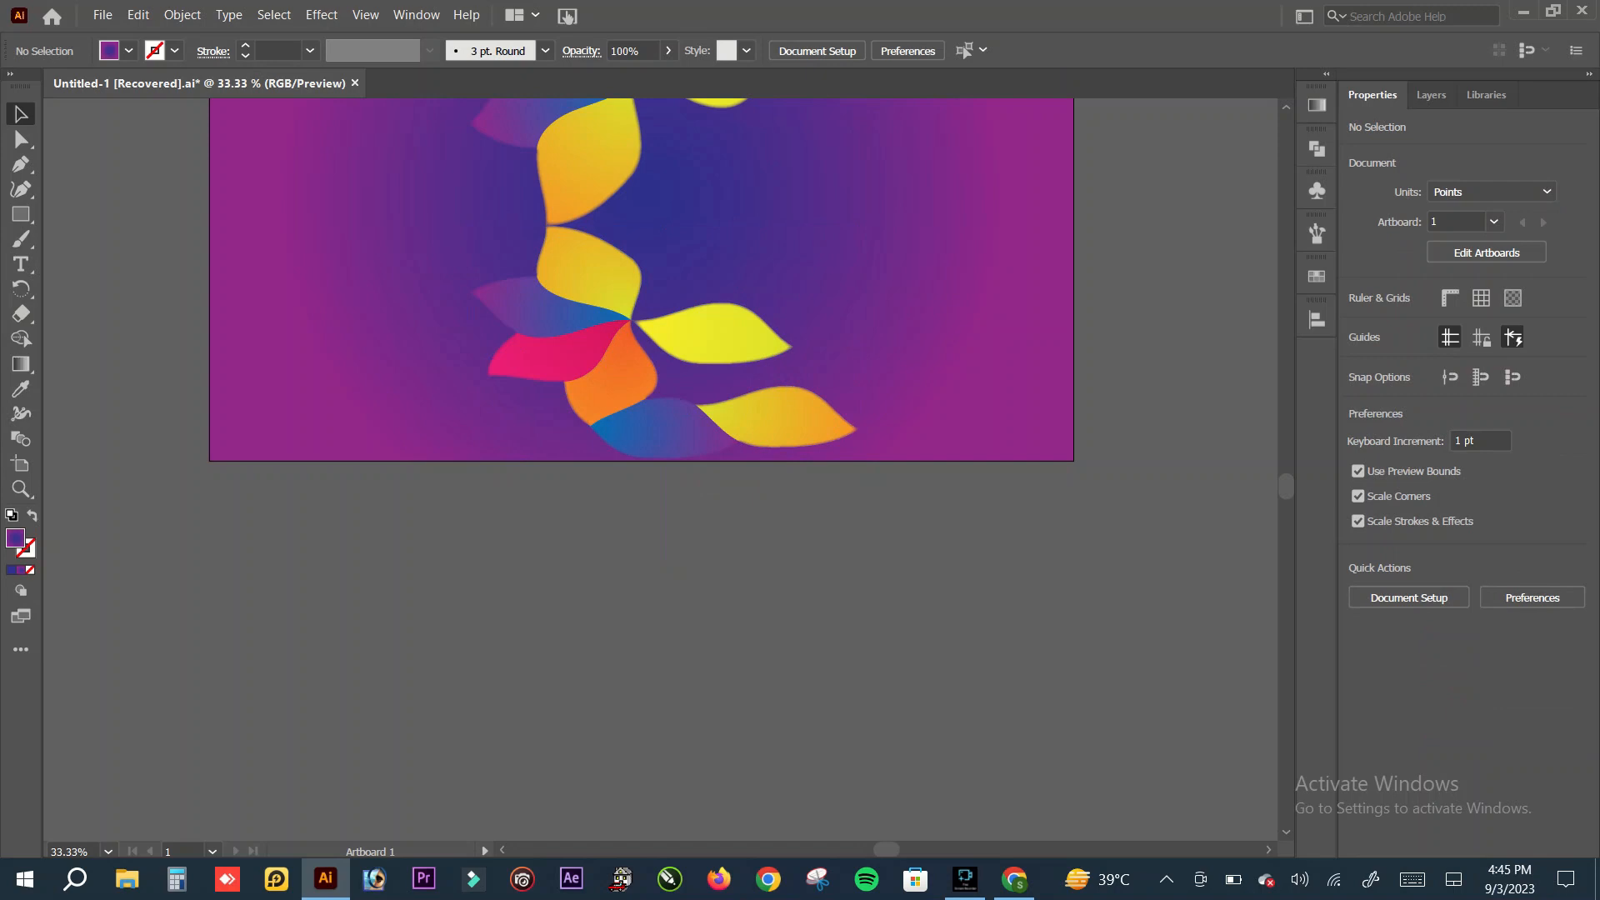
Step: Paste the gradient rectangle and fit it over the flipped petals at 1280 pt wide and about 346 pt tall
key(ctrl+v)
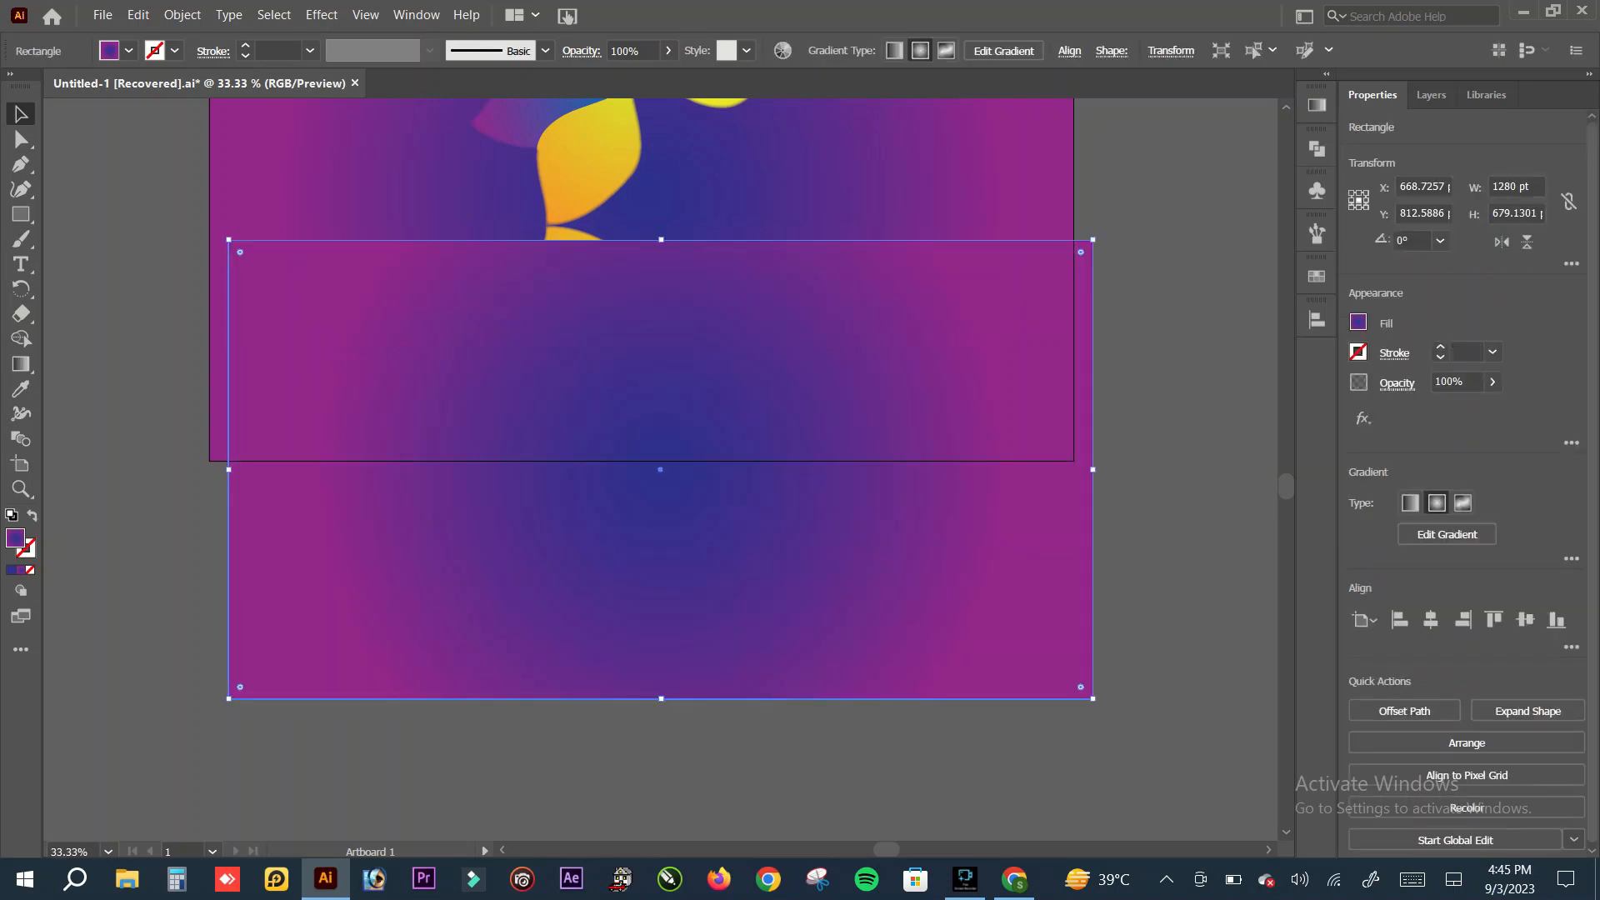
drag(699, 584, 696, 569)
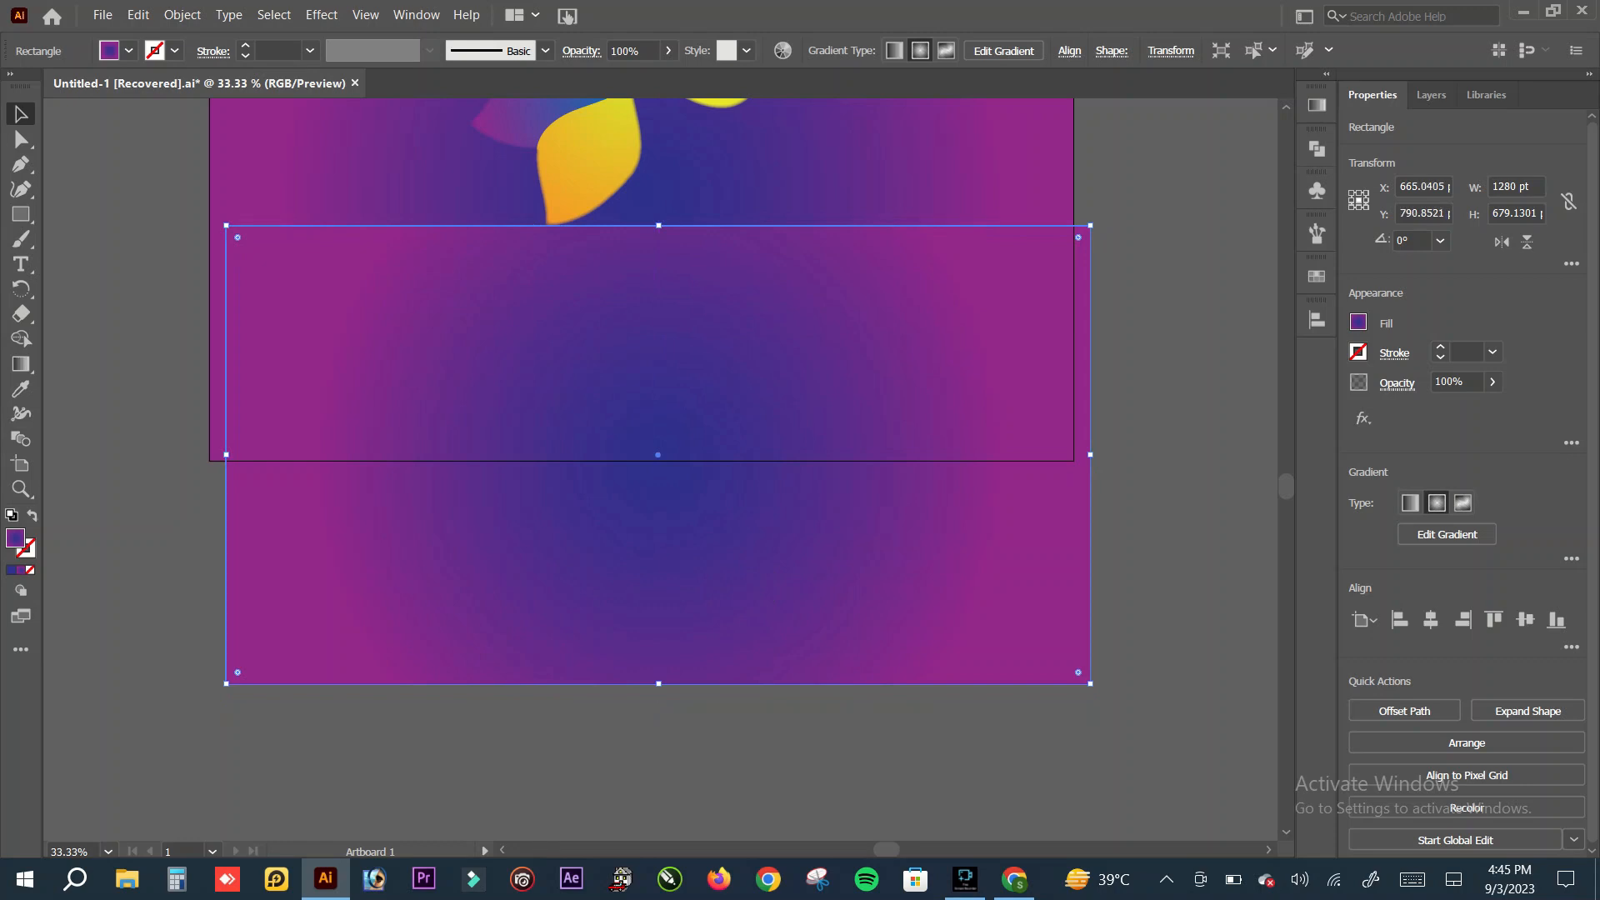
drag(226, 454, 209, 454)
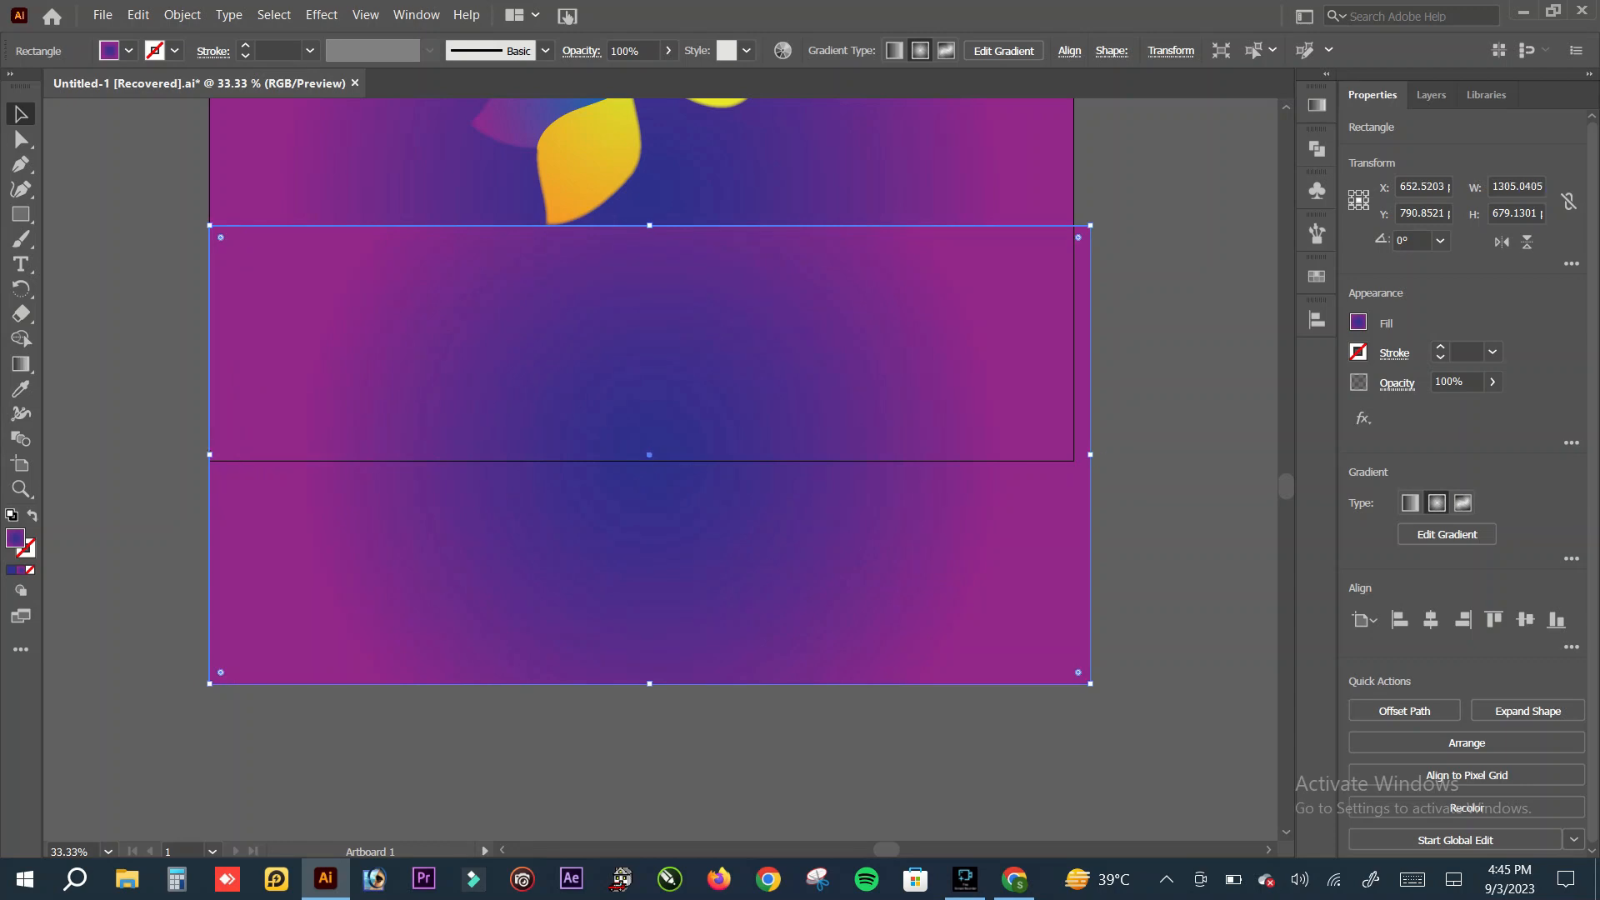
drag(1090, 454, 1074, 455)
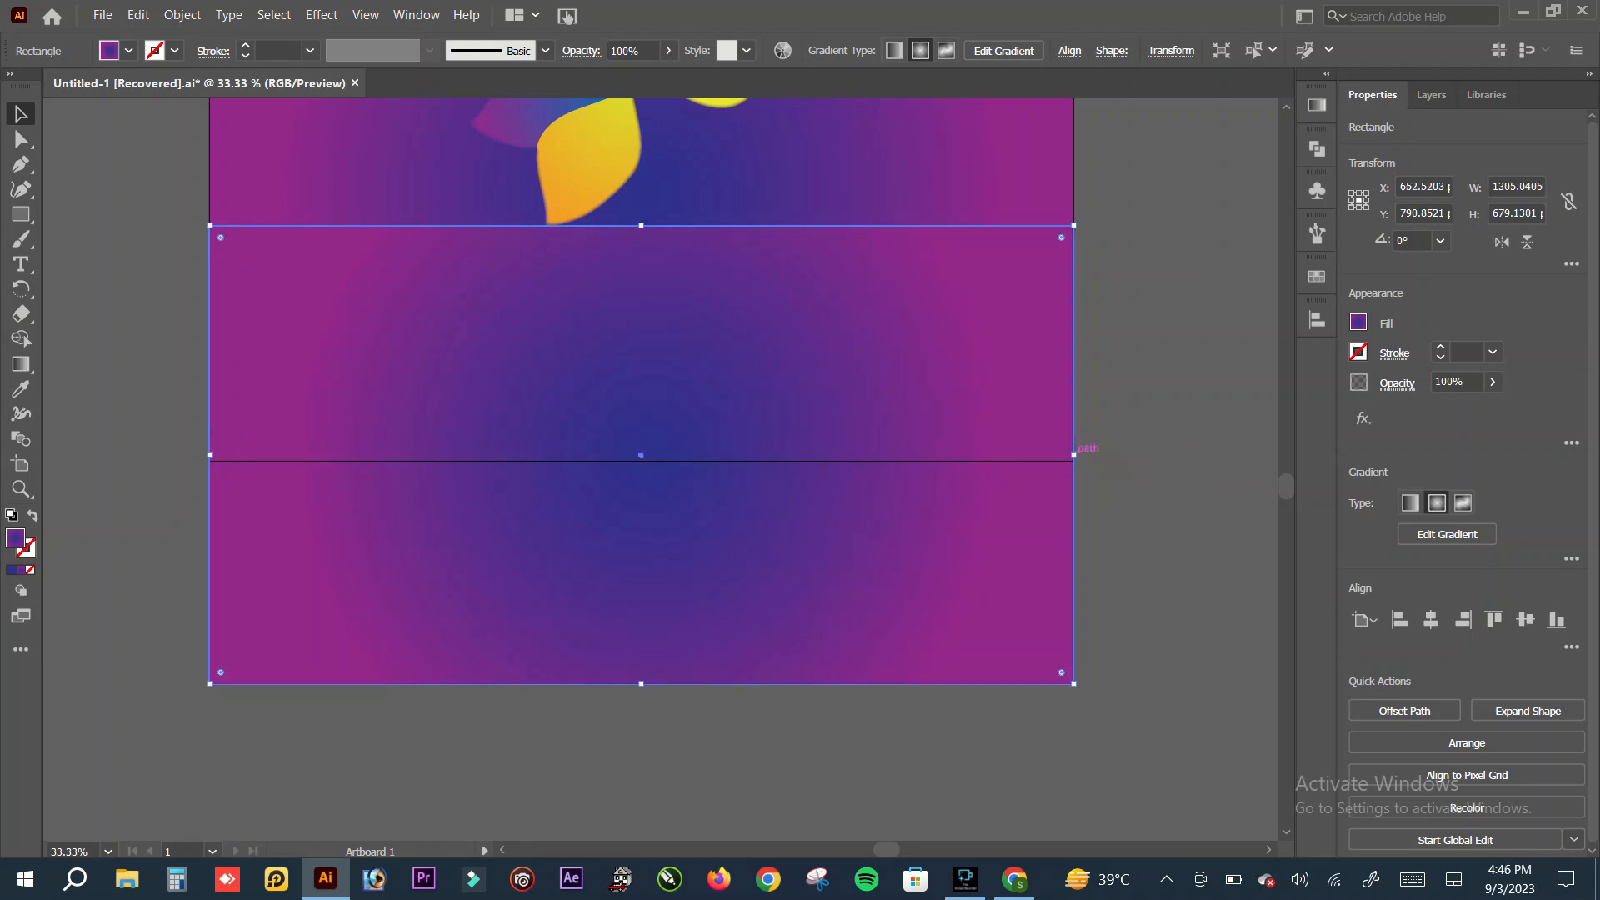
drag(641, 684, 633, 458)
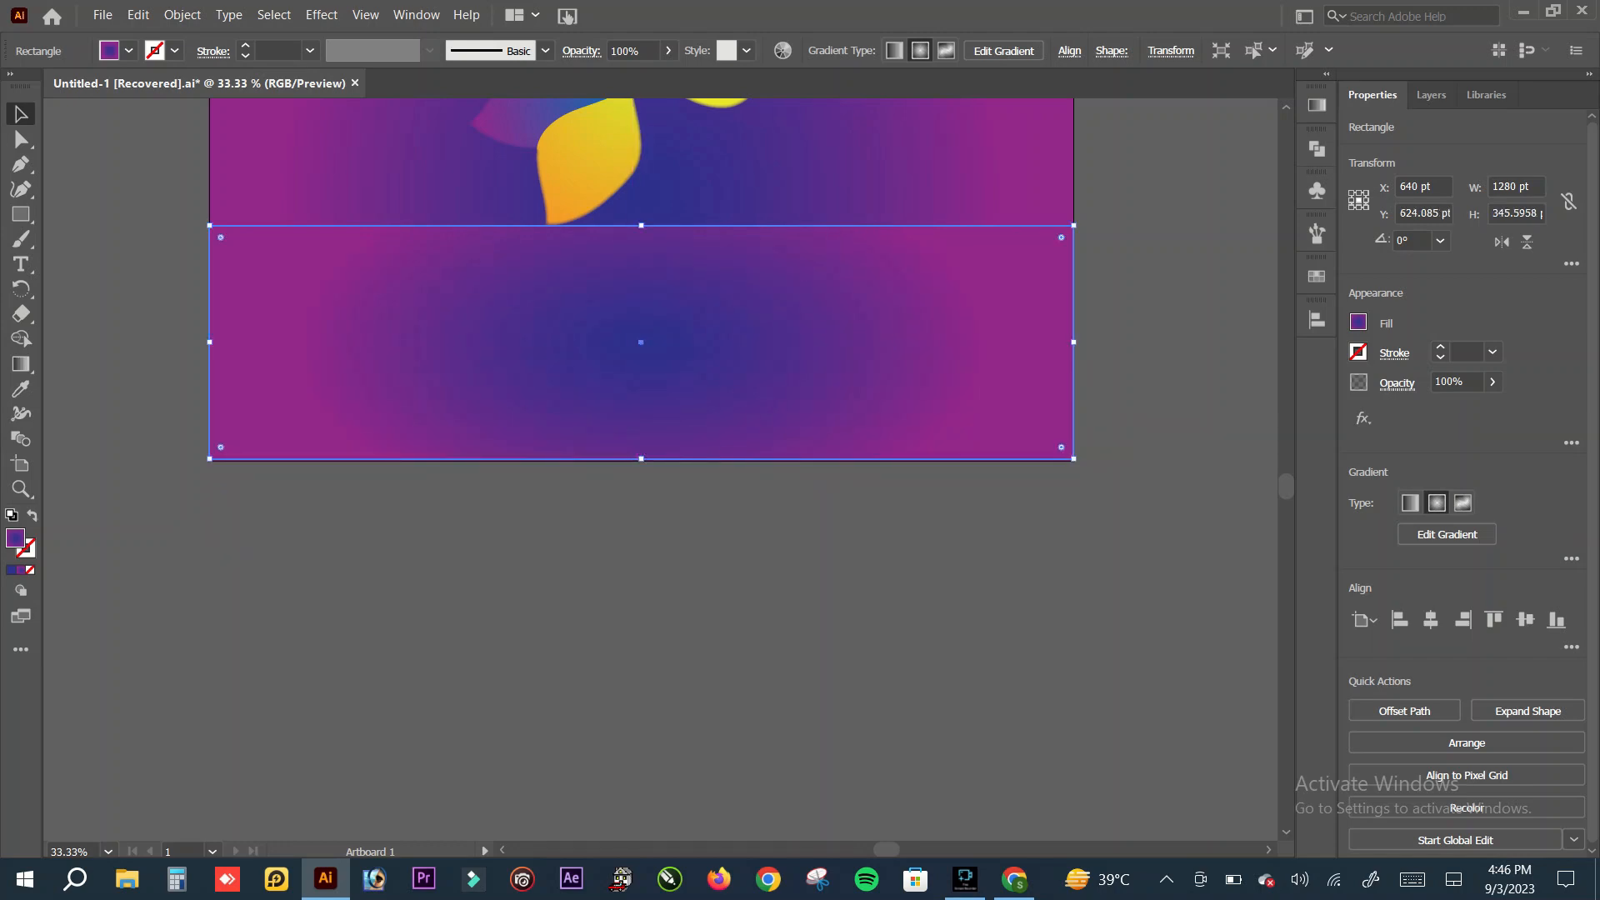
scroll(641, 466, up, 5)
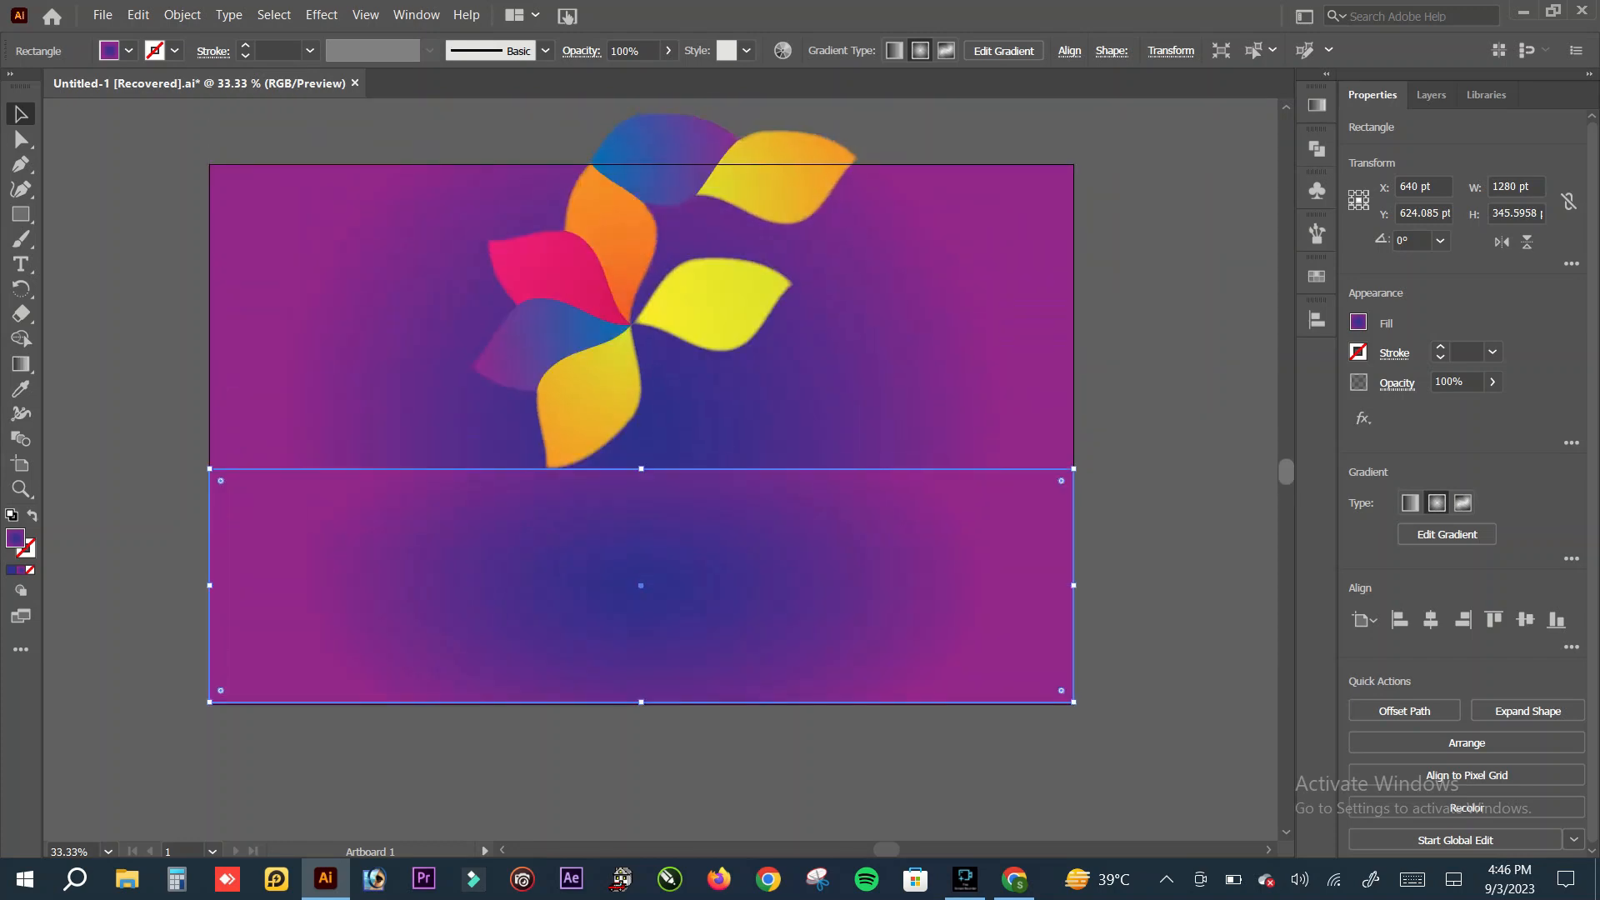
Step: Lower the opacity of the blue centre stop in the lower rectangle's radial gradient so the flipped petals show through
scroll(641, 478, down, 1)
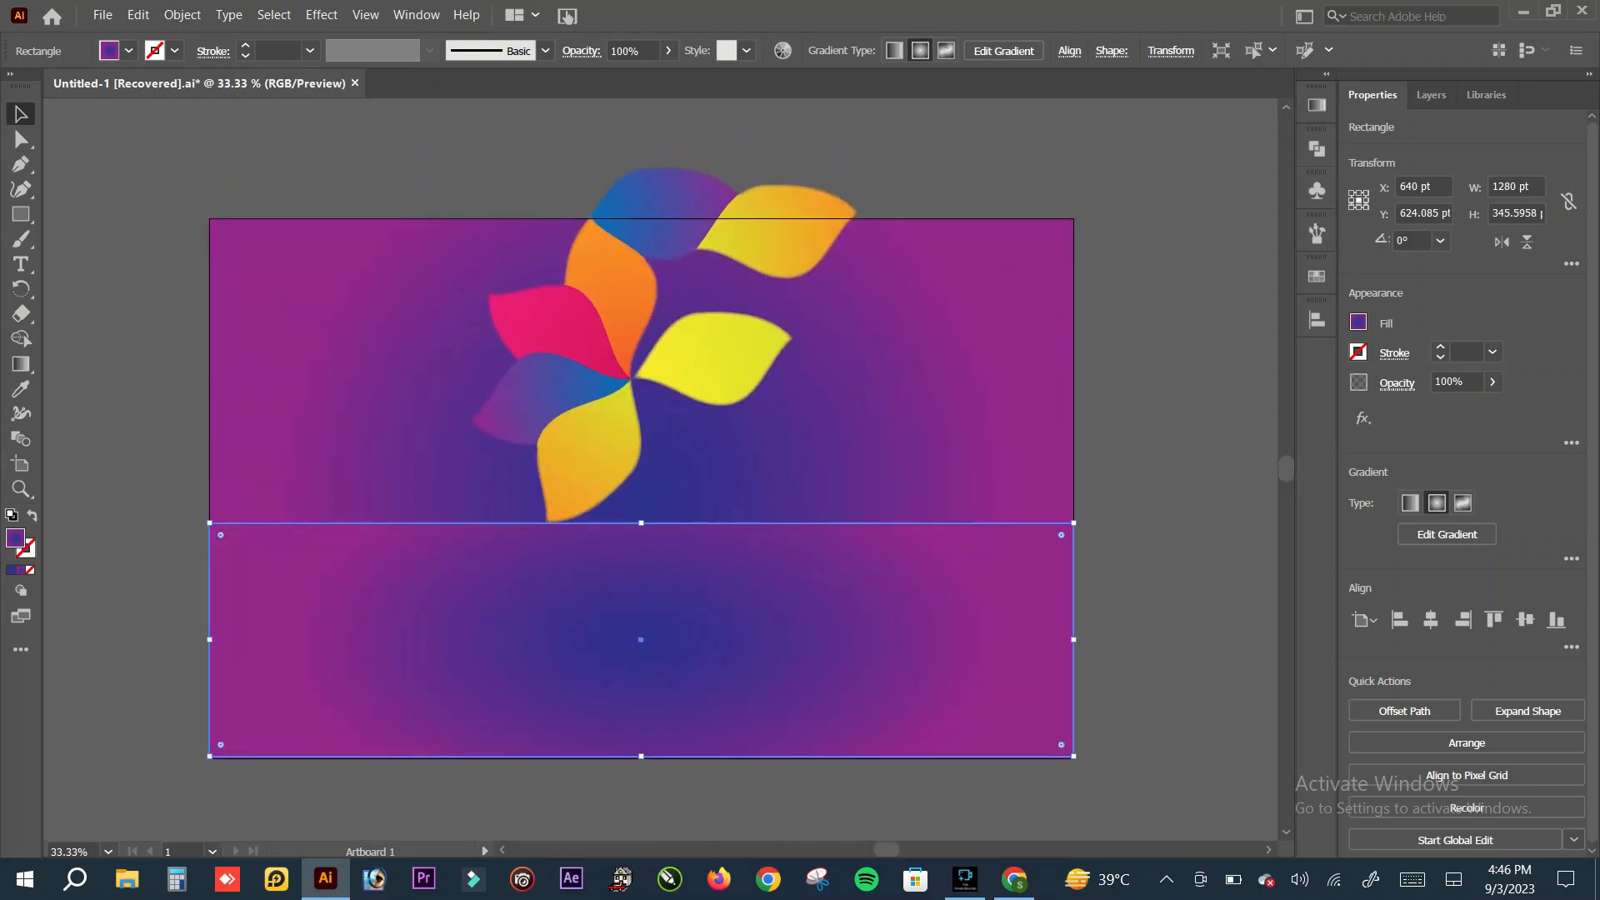
click(1316, 104)
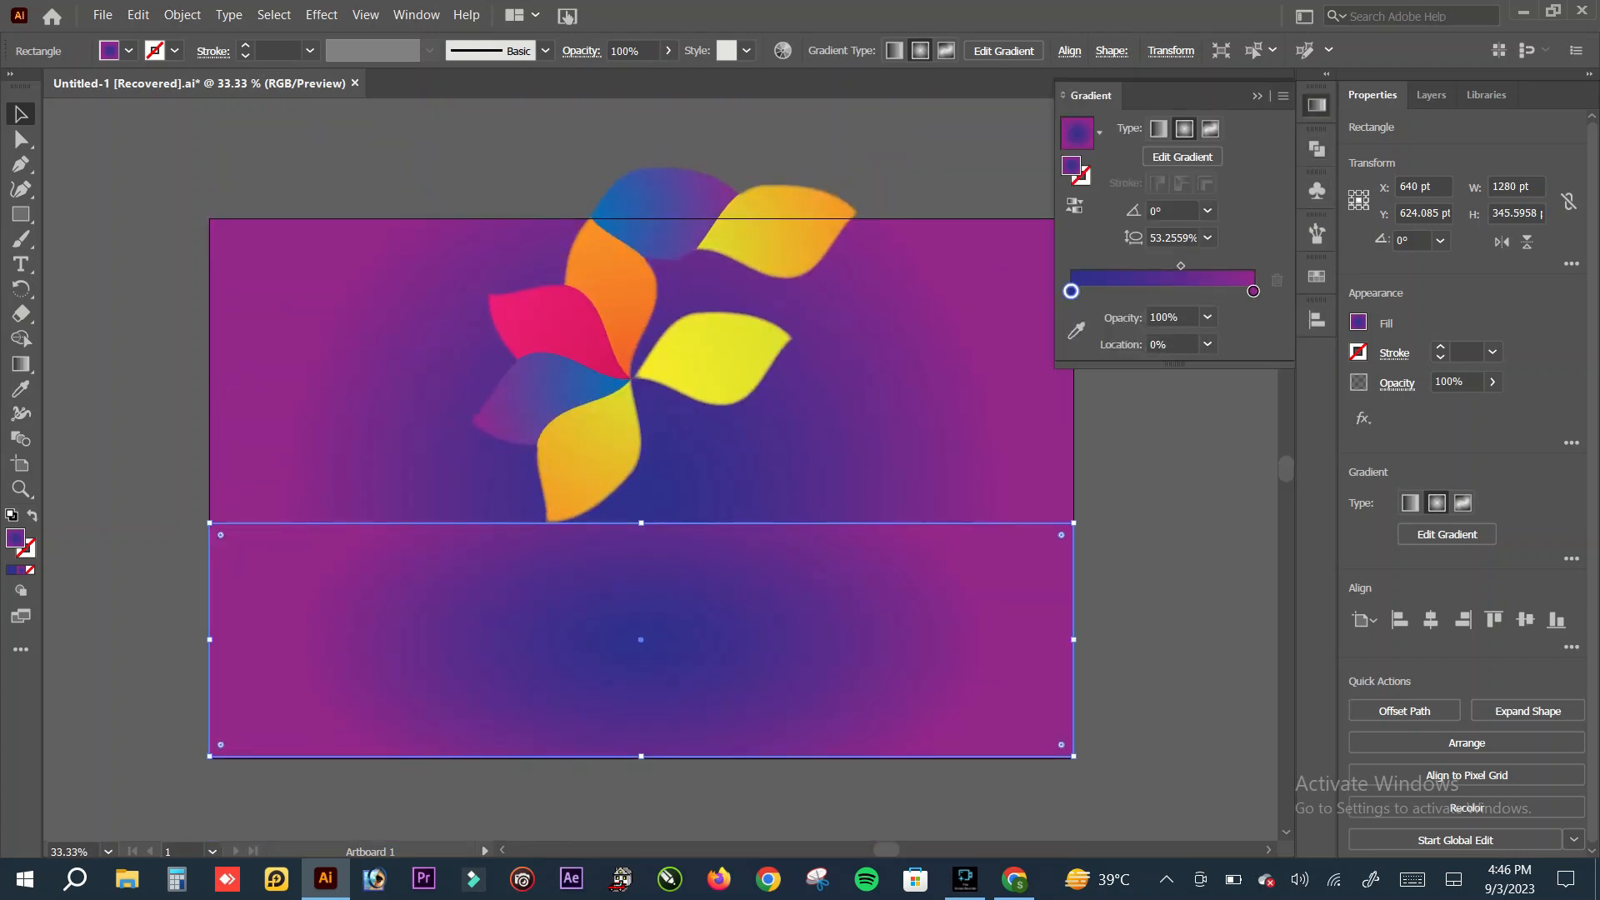
click(1071, 291)
click(1207, 317)
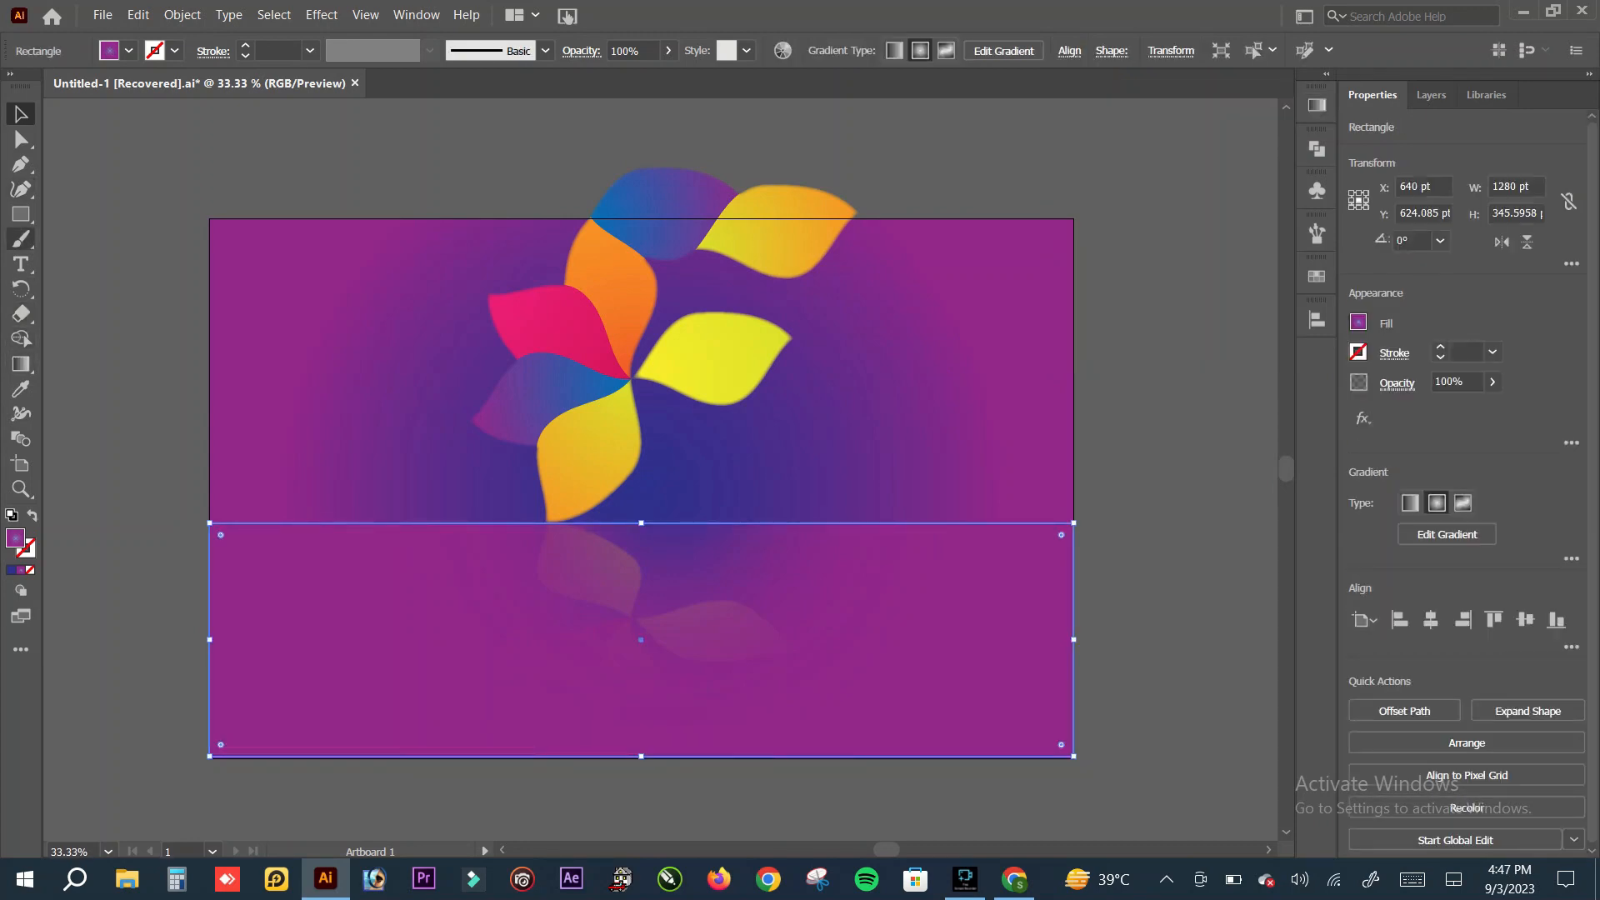
Step: Redraw the lower rectangle's radial gradient from just above its upper edge to well below the artboard, and deselect it
click(20, 364)
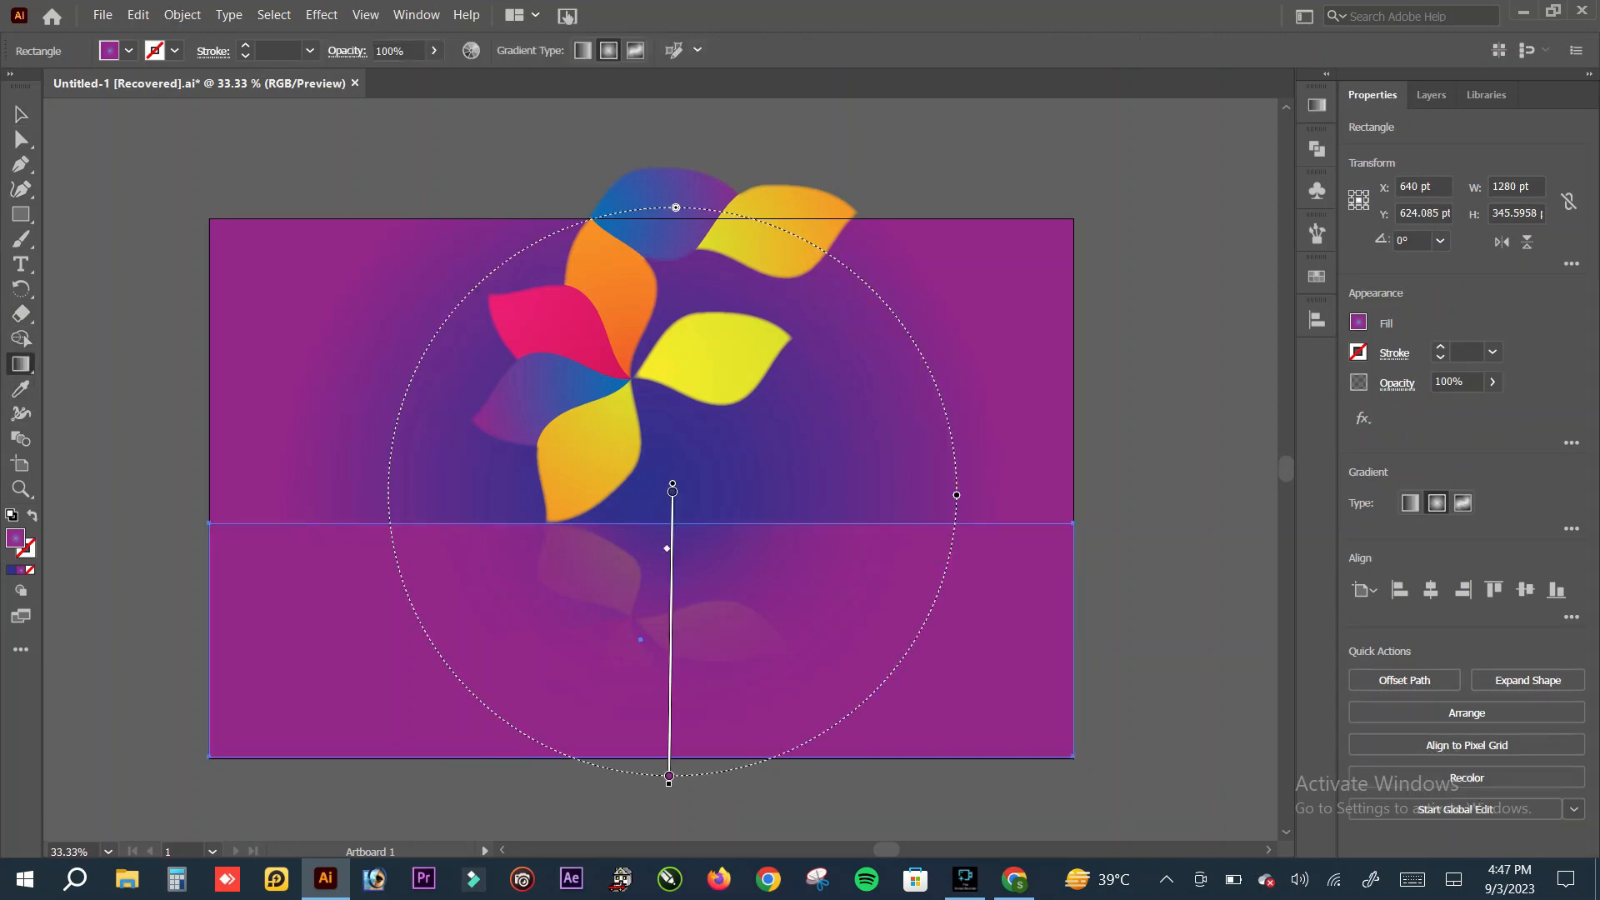
mouse_move(546, 522)
mouse_down()
mouse_move(533, 733)
mouse_move(562, 834)
mouse_up()
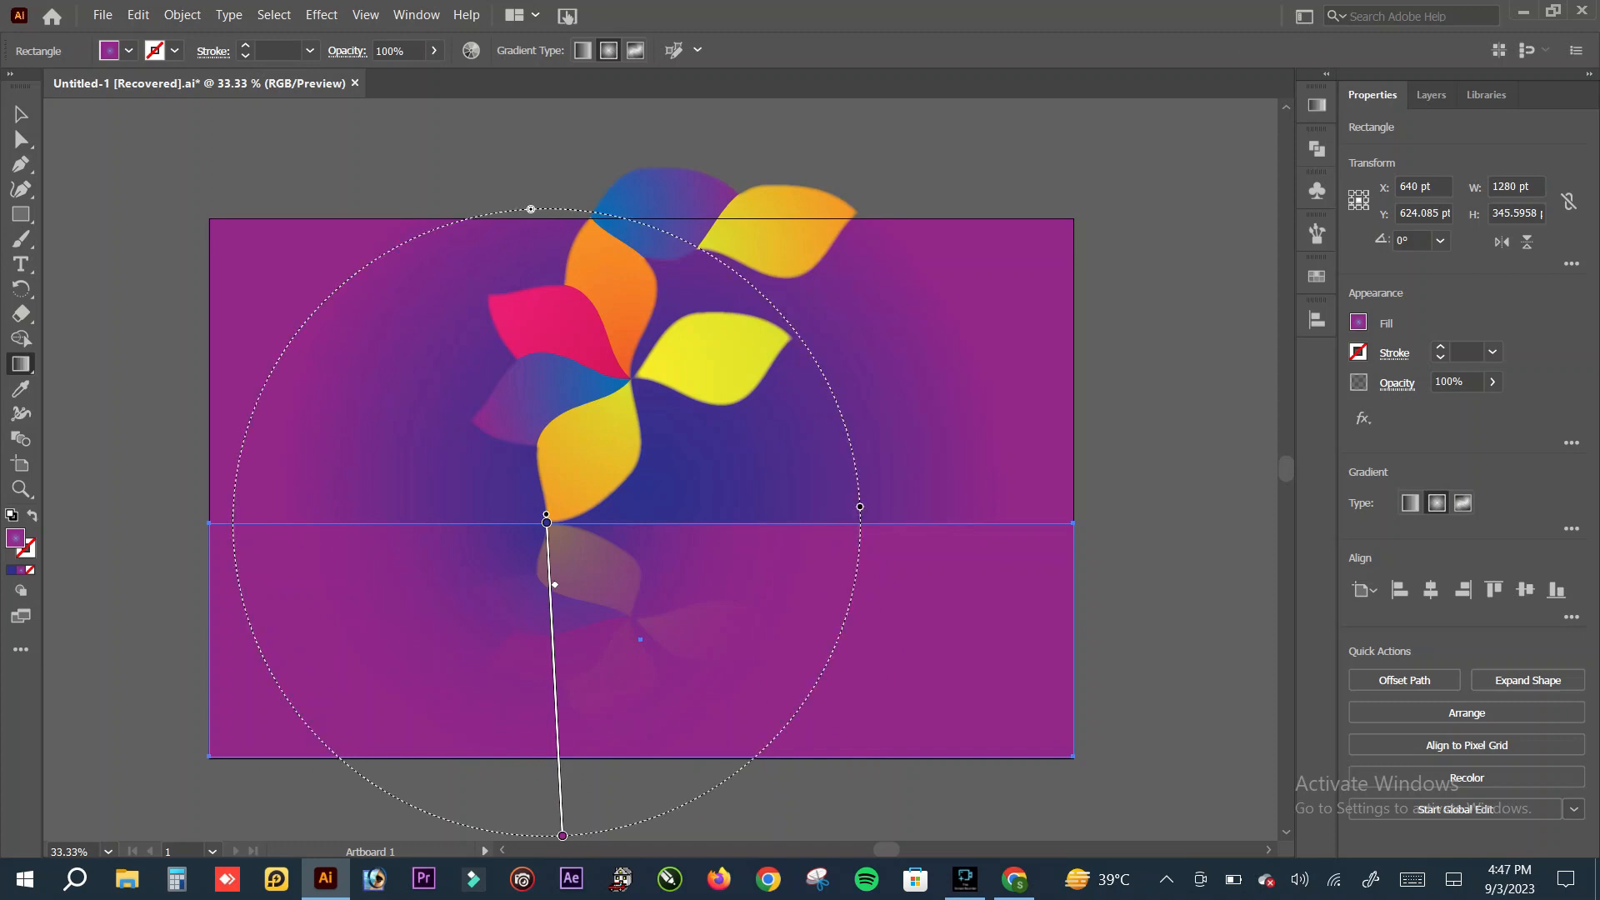
mouse_move(681, 501)
mouse_down()
mouse_move(654, 838)
mouse_move(676, 637)
mouse_move(665, 714)
mouse_move(683, 736)
mouse_move(667, 790)
mouse_up()
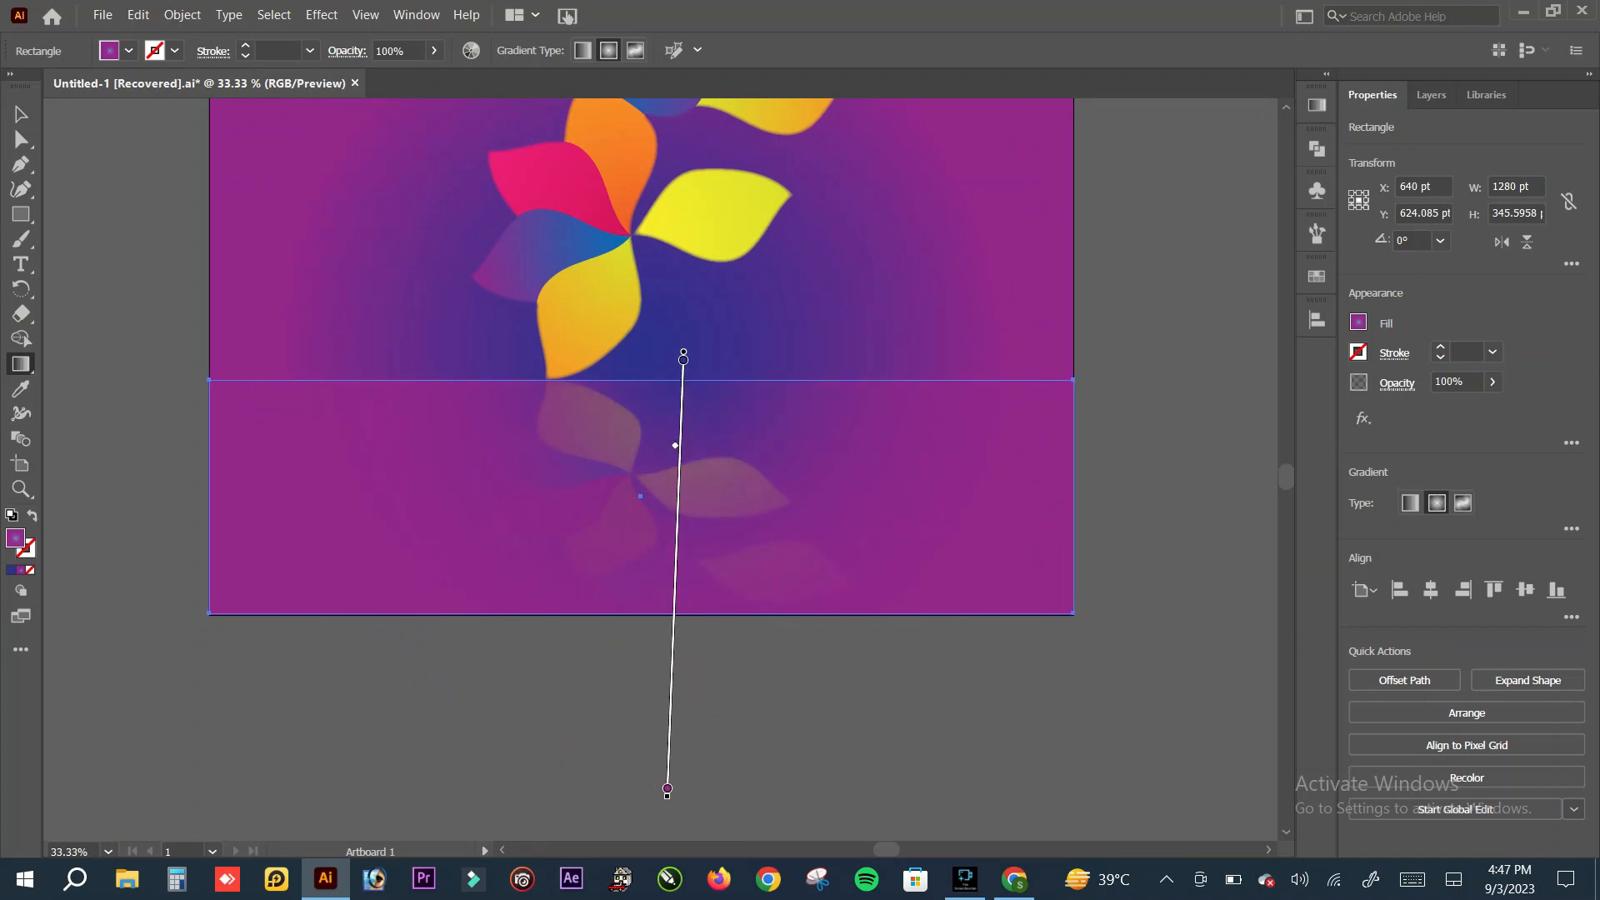
click(21, 114)
click(125, 242)
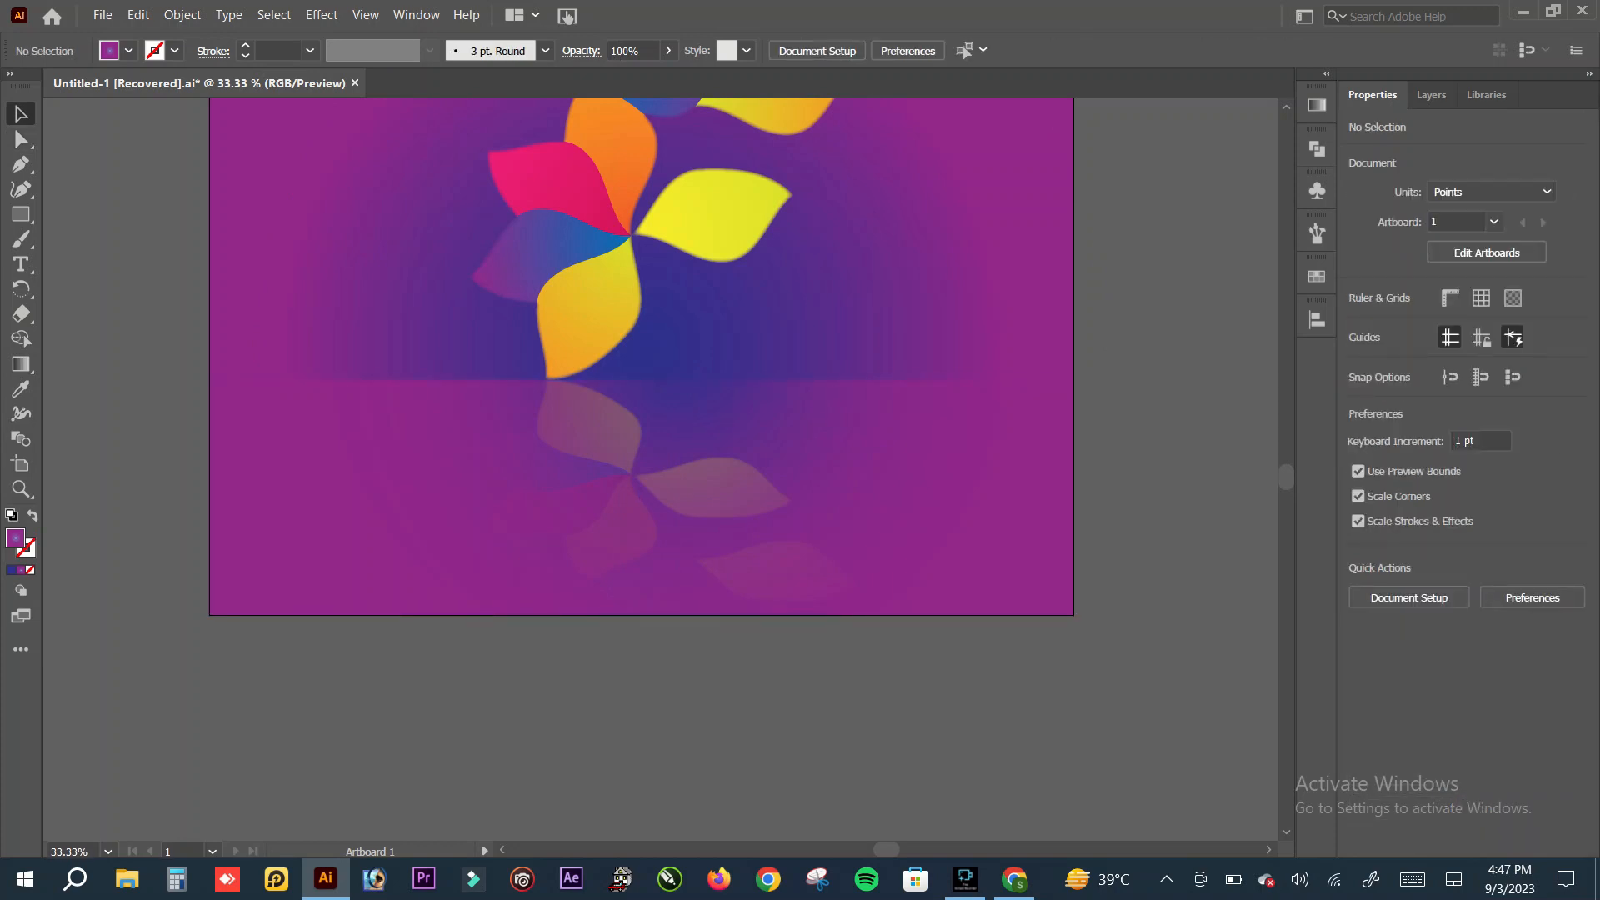
Step: Scale the upper petal group down about its centre to about 369 pt wide and 336 pt tall
scroll(1286, 476, up, 3)
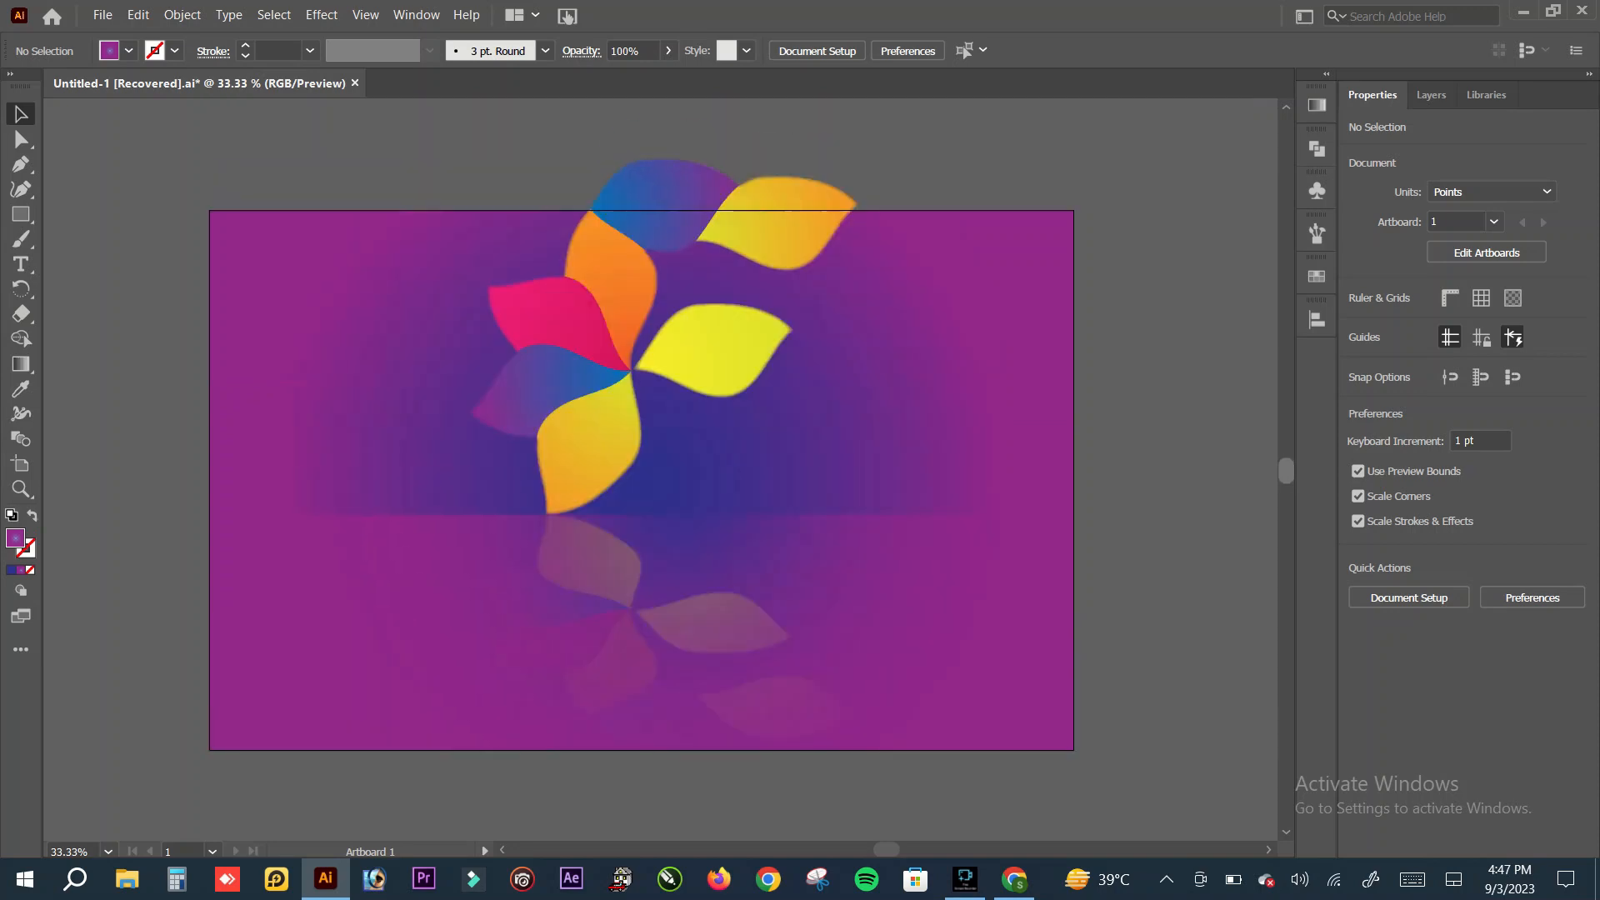
click(718, 350)
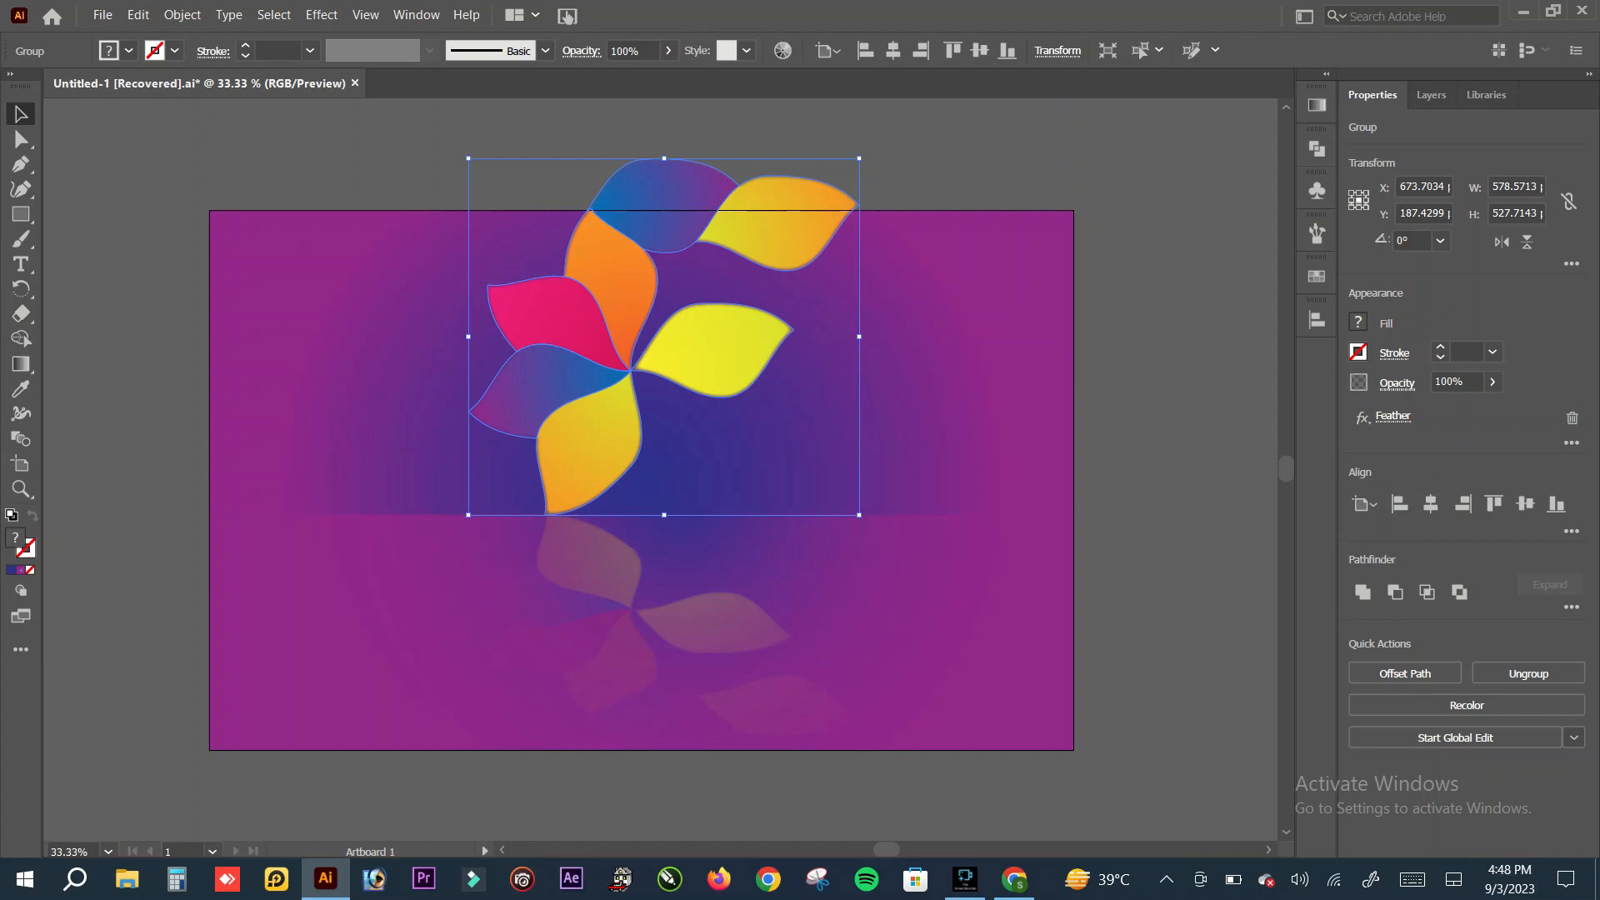
key(ctrl+shift+b)
key(ctrl+shift+b)
drag(859, 157, 859, 155)
drag(859, 156, 789, 224)
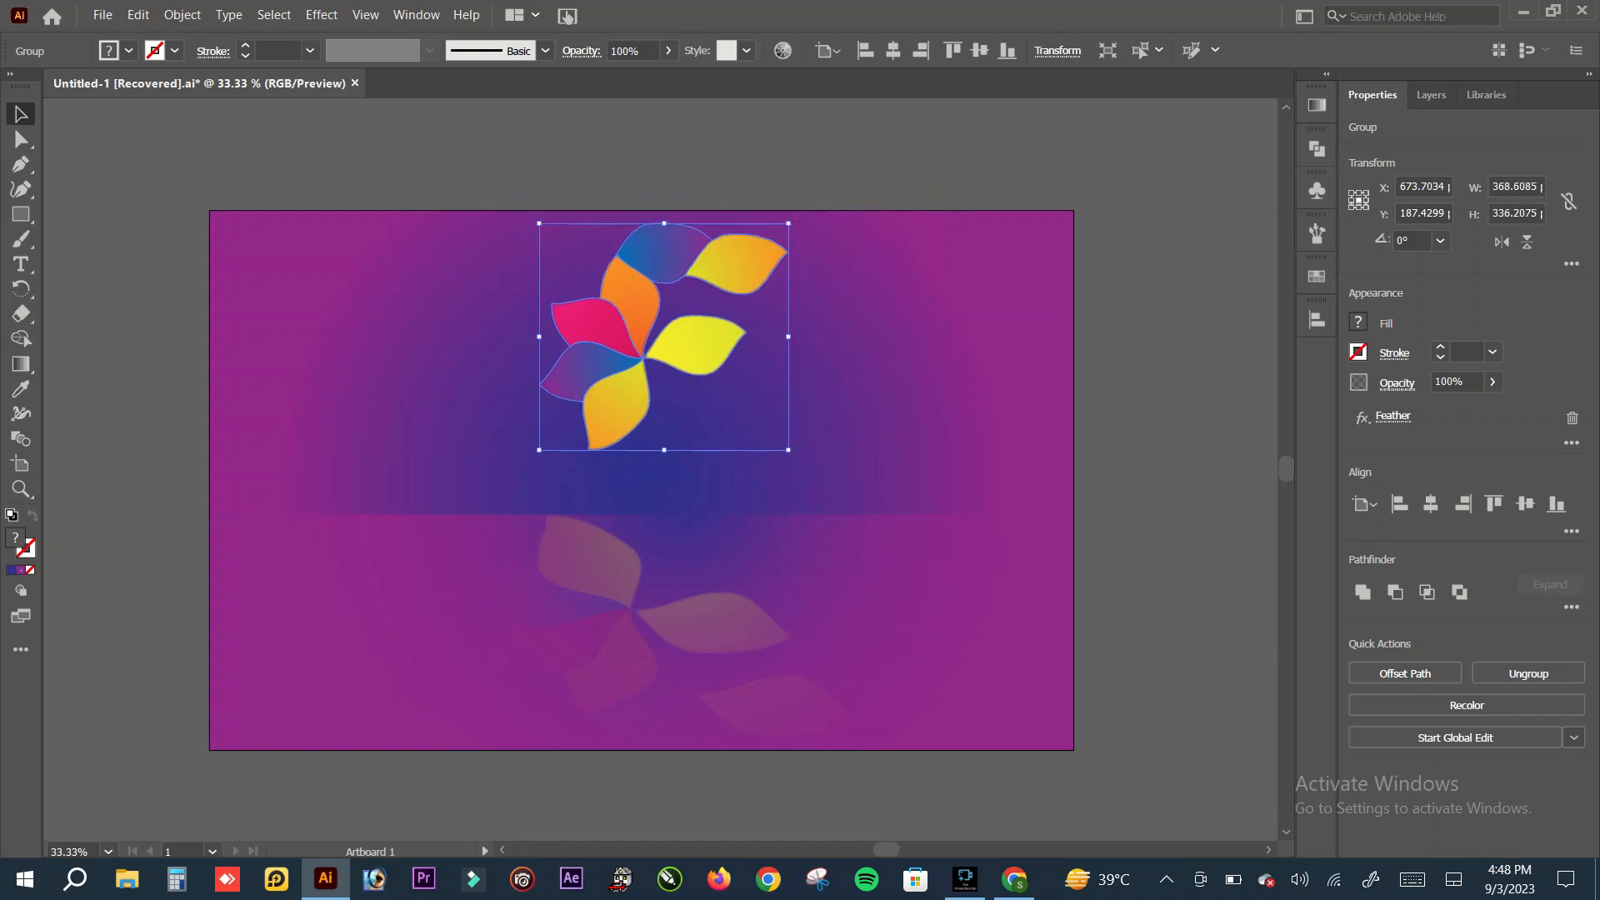
Step: Move the upper petal group down onto the lower rectangle's upper edge, with its lowest petal tip above the reflection
click(858, 171)
drag(688, 335, 616, 402)
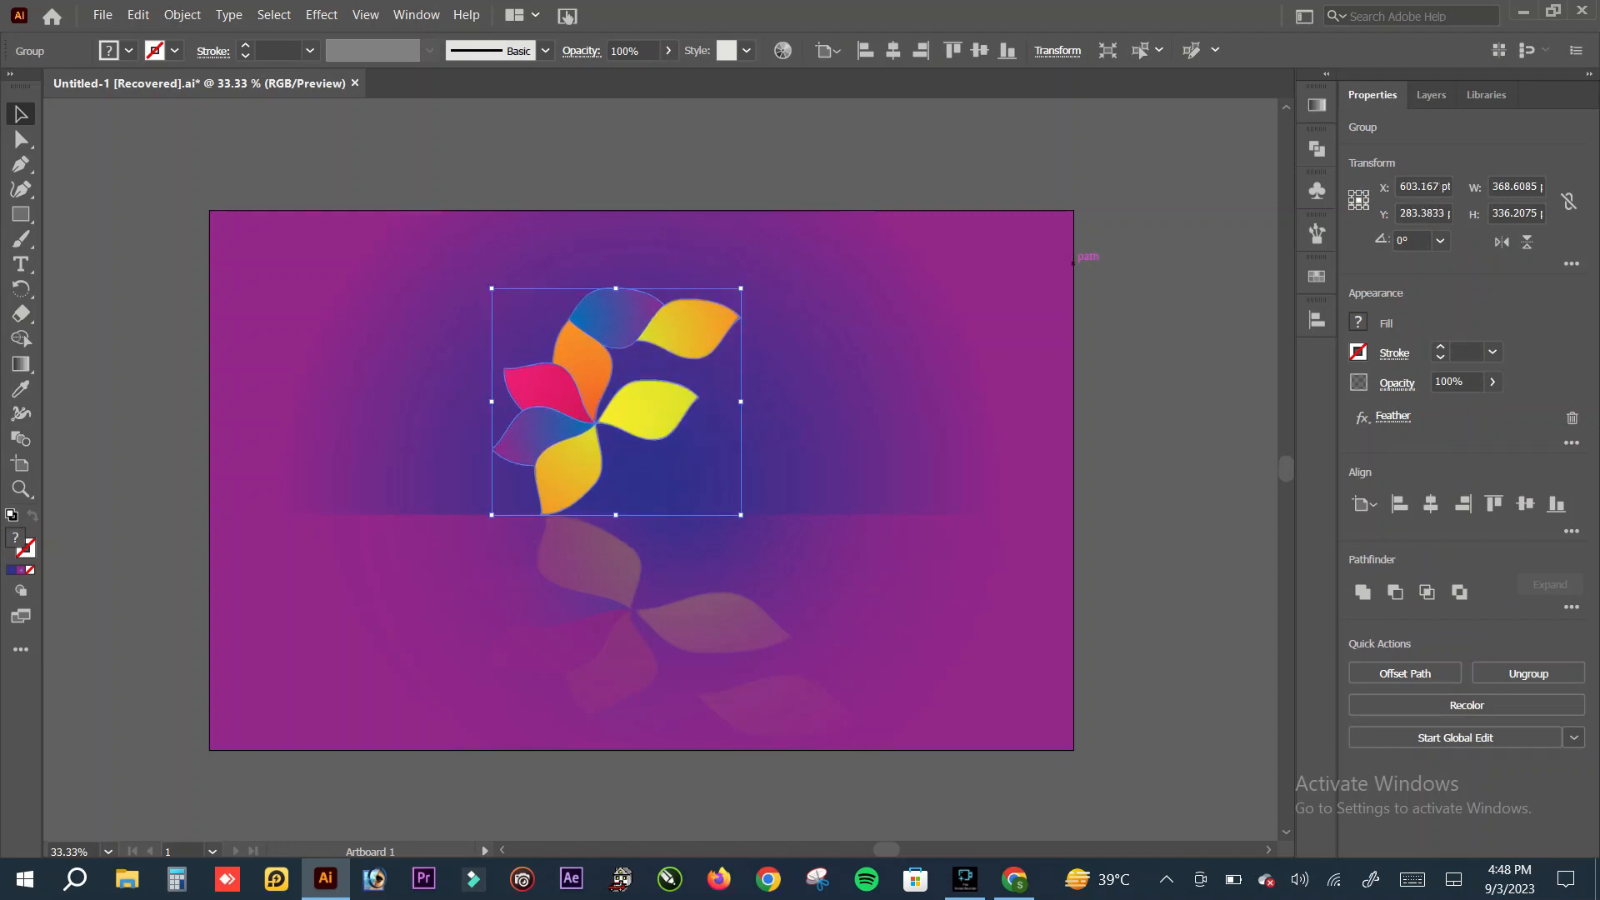
key(Right)
key(Right)
key(Right)
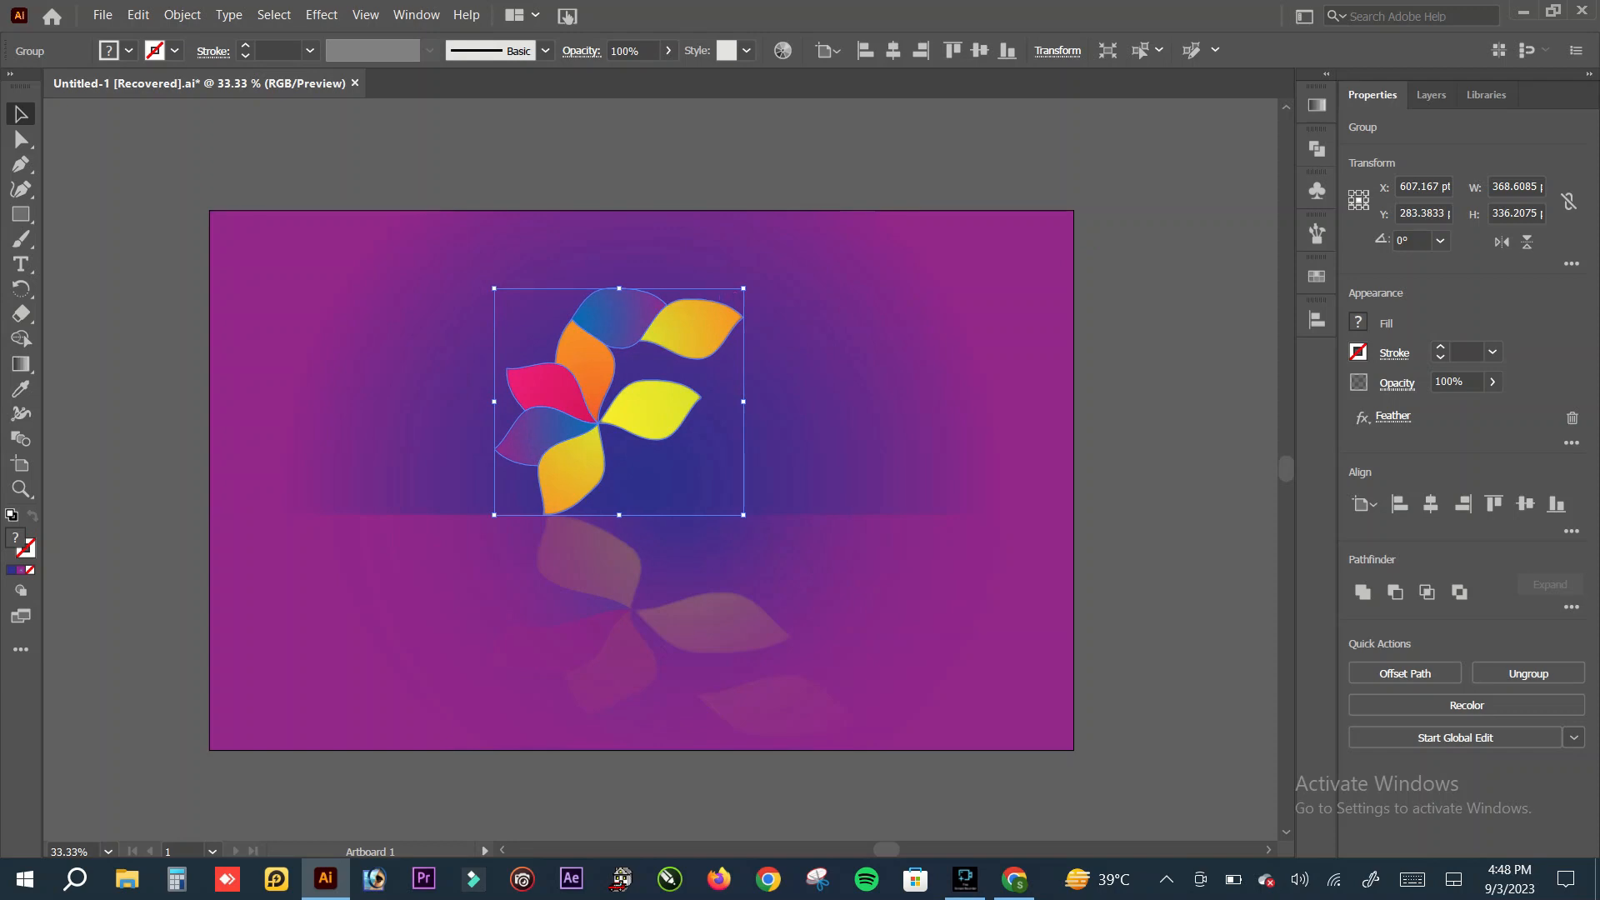
Step: Enlarge the upper petal group to about 429 pt wide and 418 pt tall, shift it slightly left, and deselect it
drag(744, 289, 784, 232)
click(867, 167)
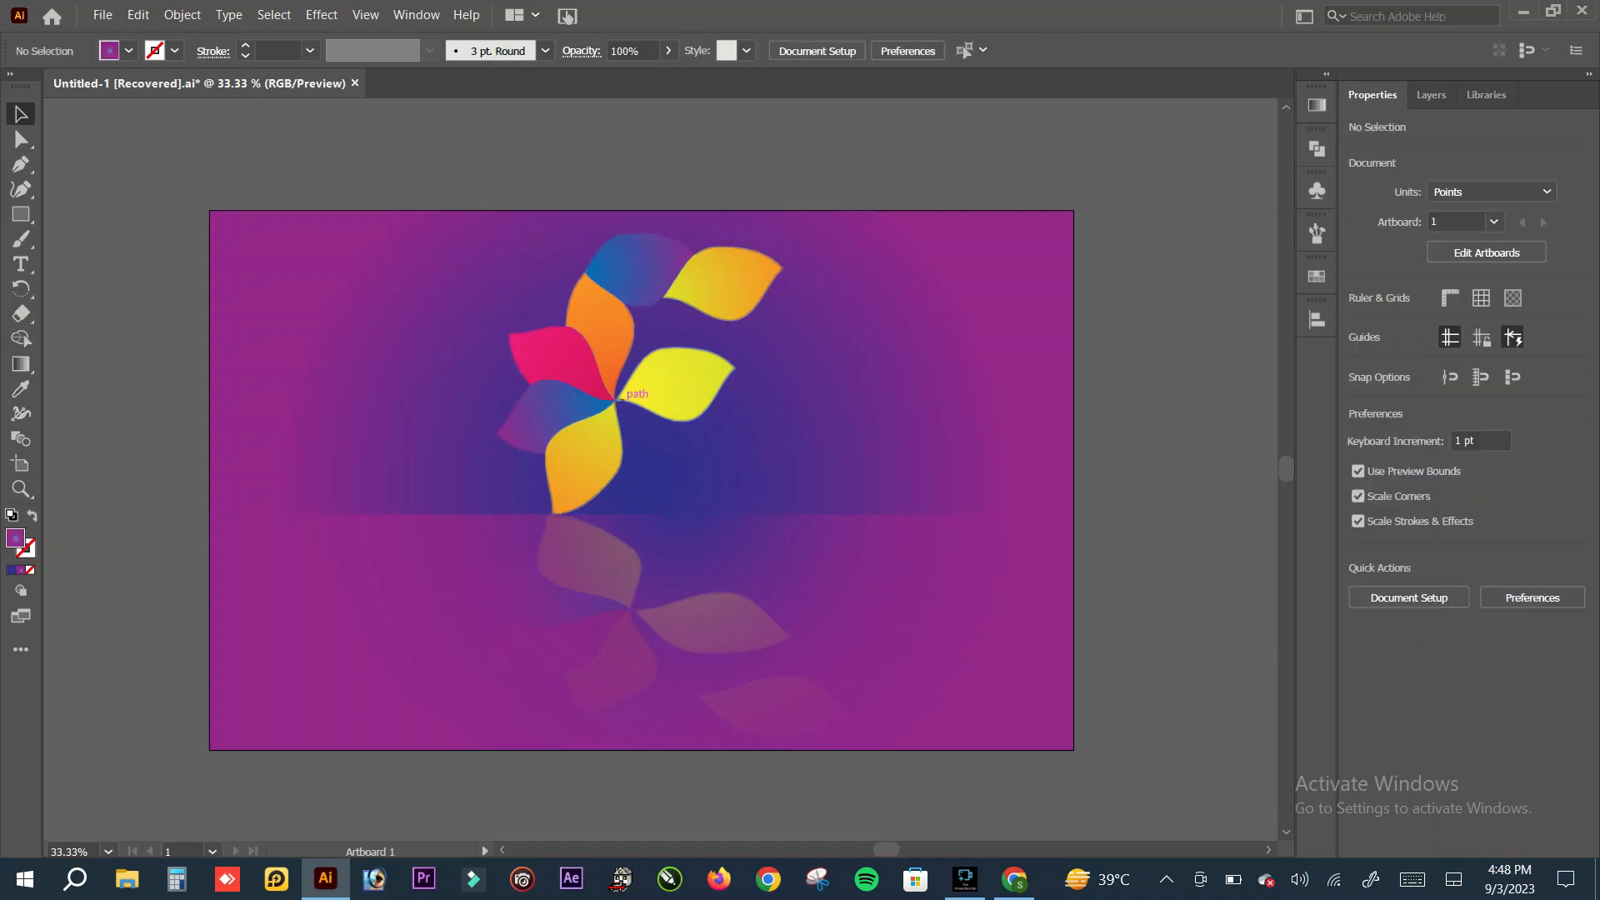
drag(618, 374, 615, 385)
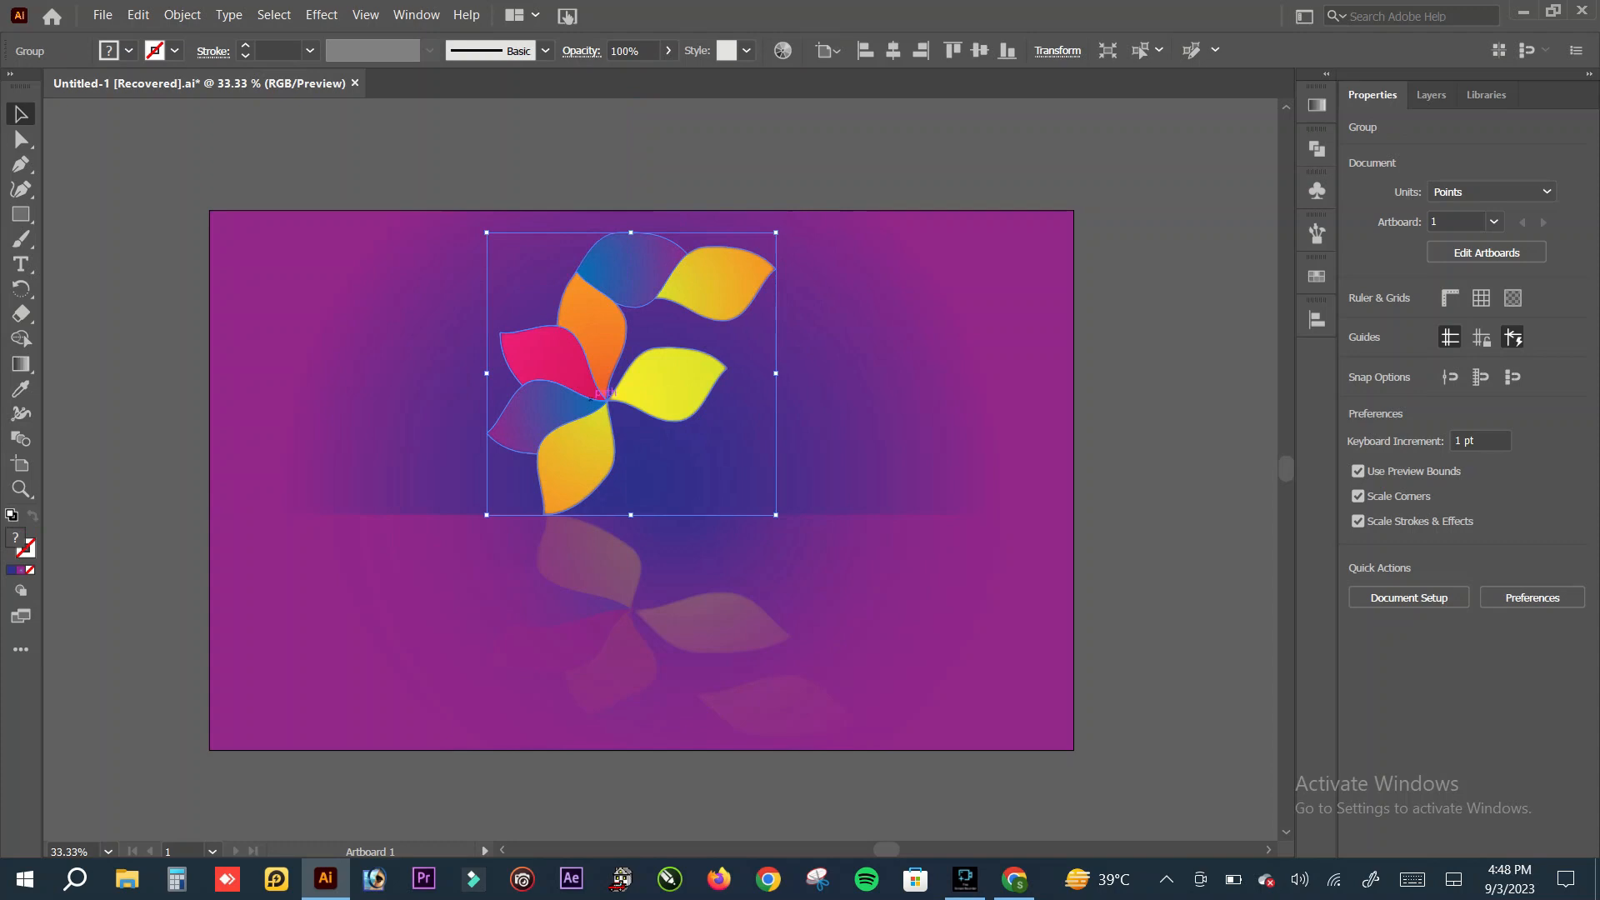
click(867, 166)
Step: Nudge the upper petal group so its lowest petal tip meets the reflected petal's tip at the dividing edge, and deselect it
key(z)
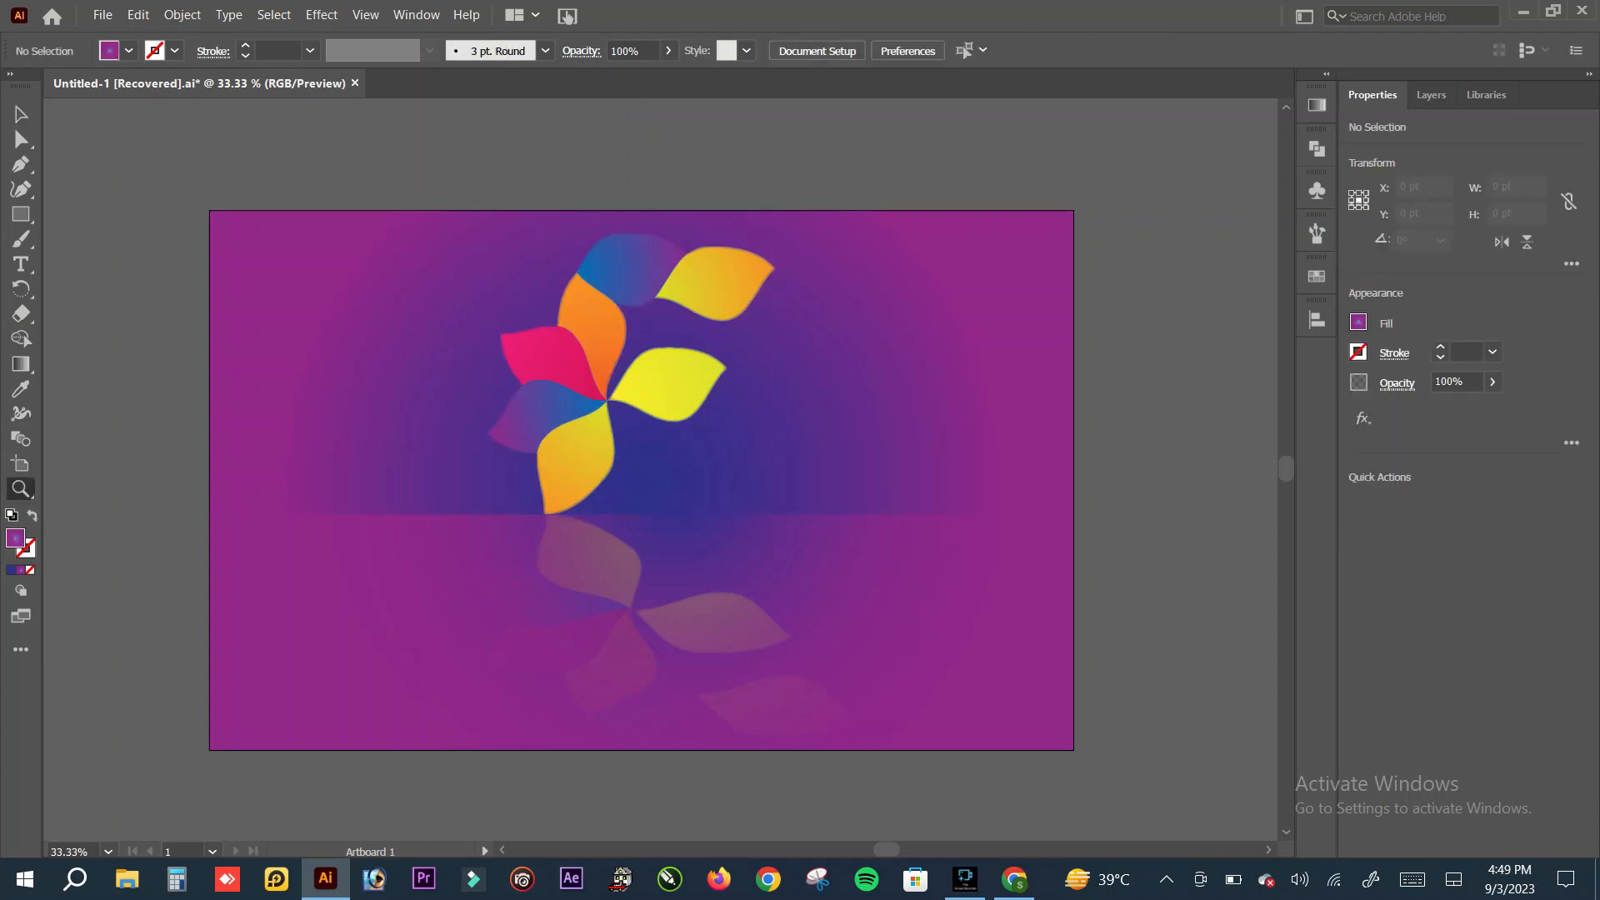
drag(505, 488, 656, 488)
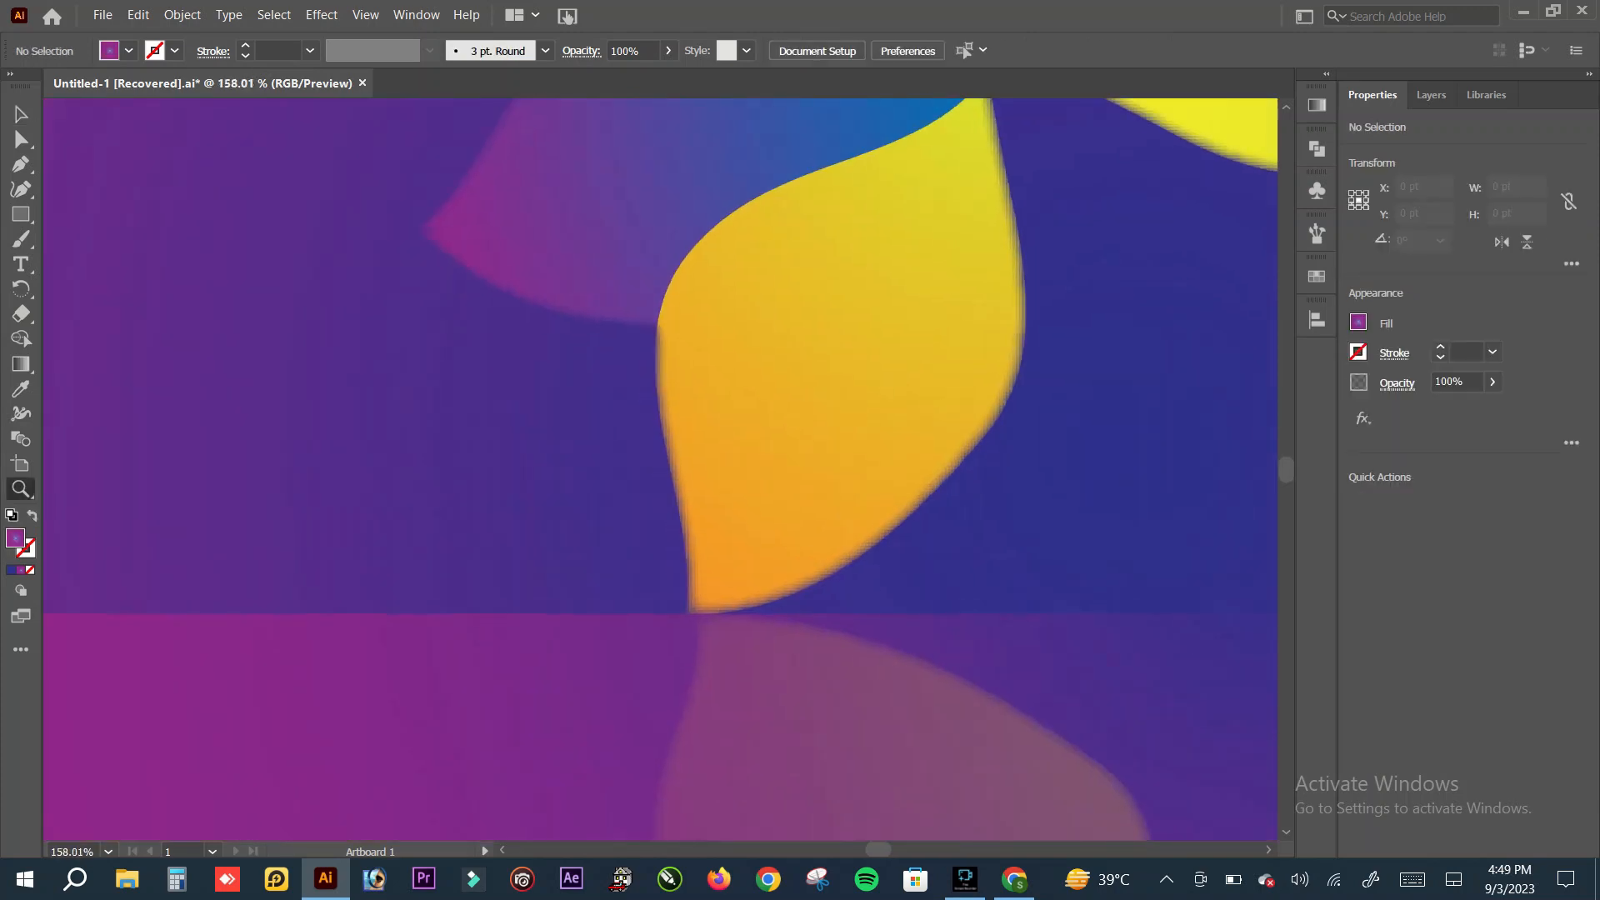
click(21, 114)
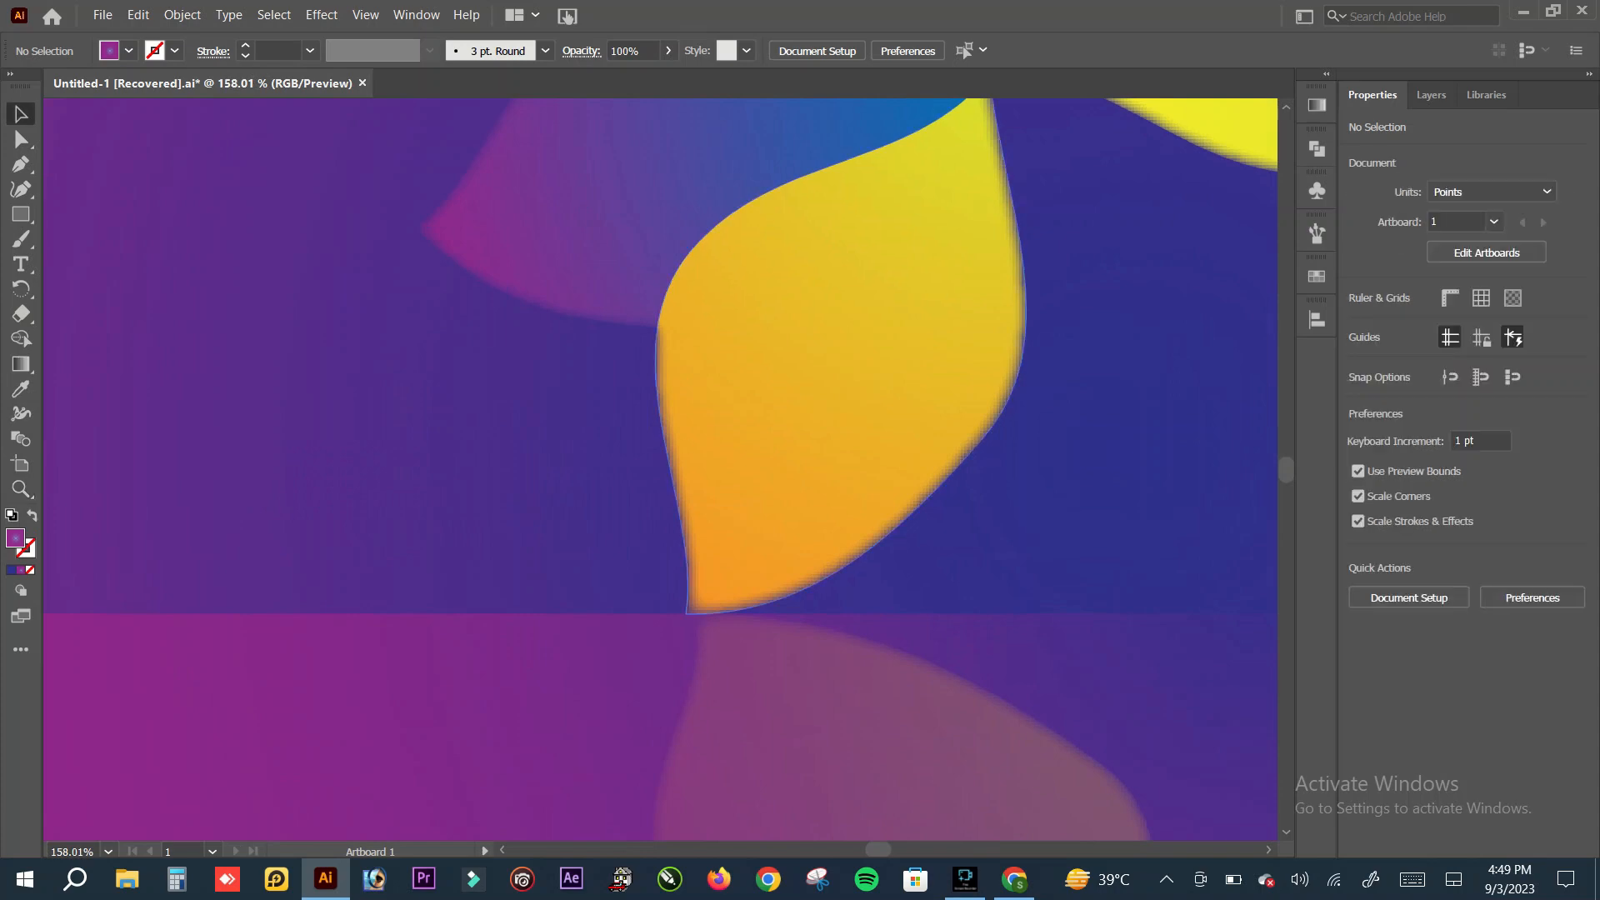
mouse_move(765, 443)
mouse_down()
mouse_move(774, 454)
mouse_move(766, 435)
mouse_up()
key(Right)
key(Right)
key(Right)
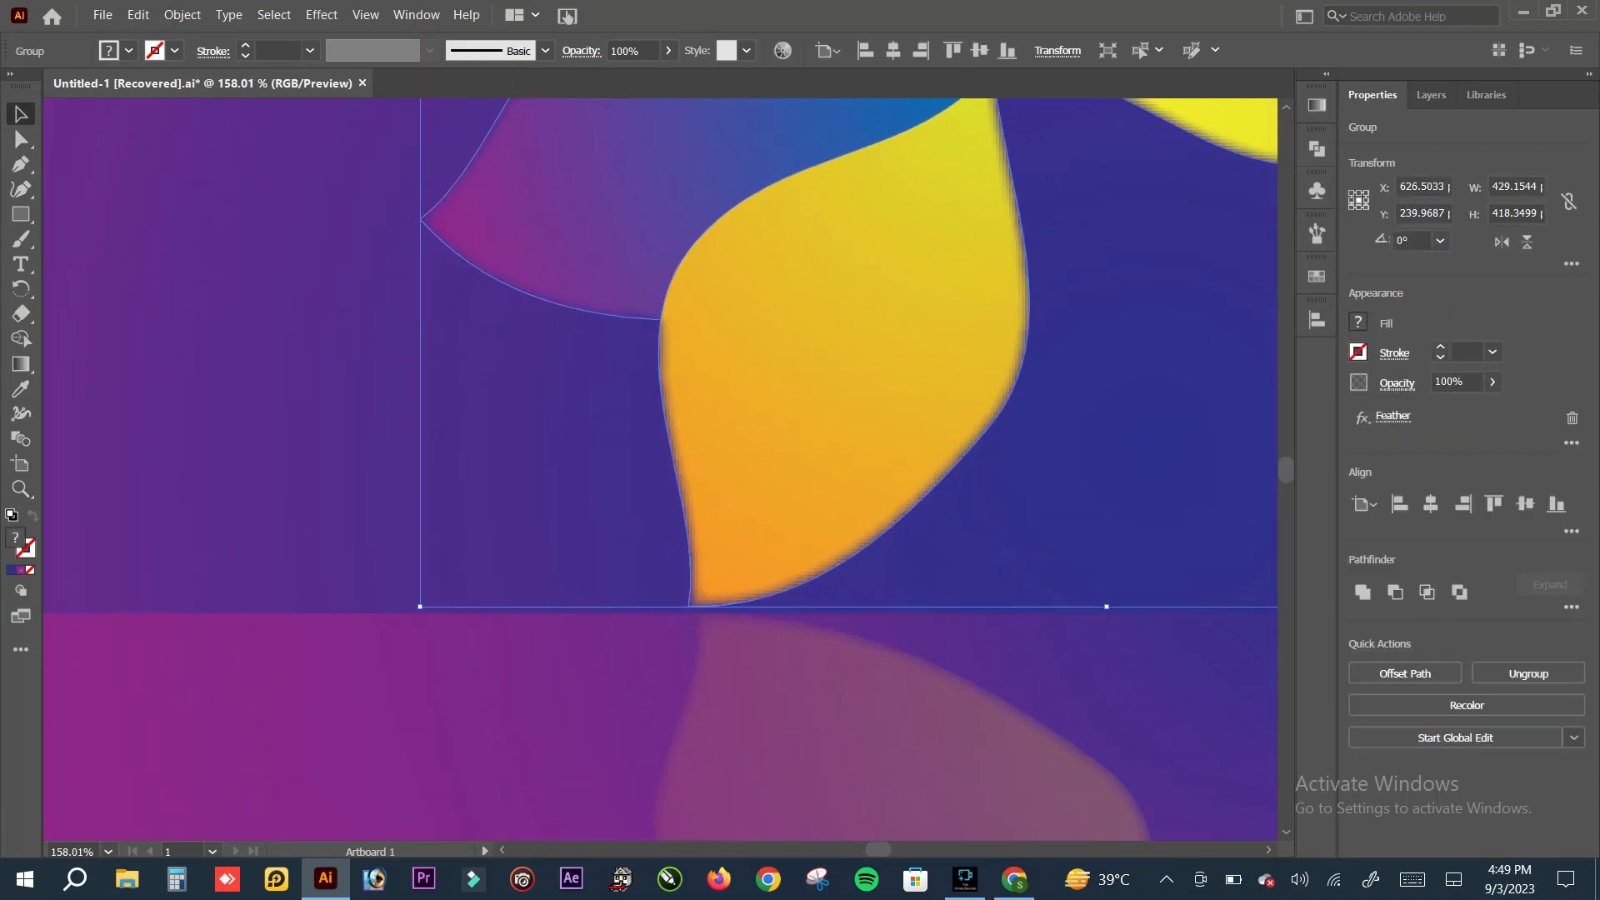
key(Right)
key(Down)
key(Down)
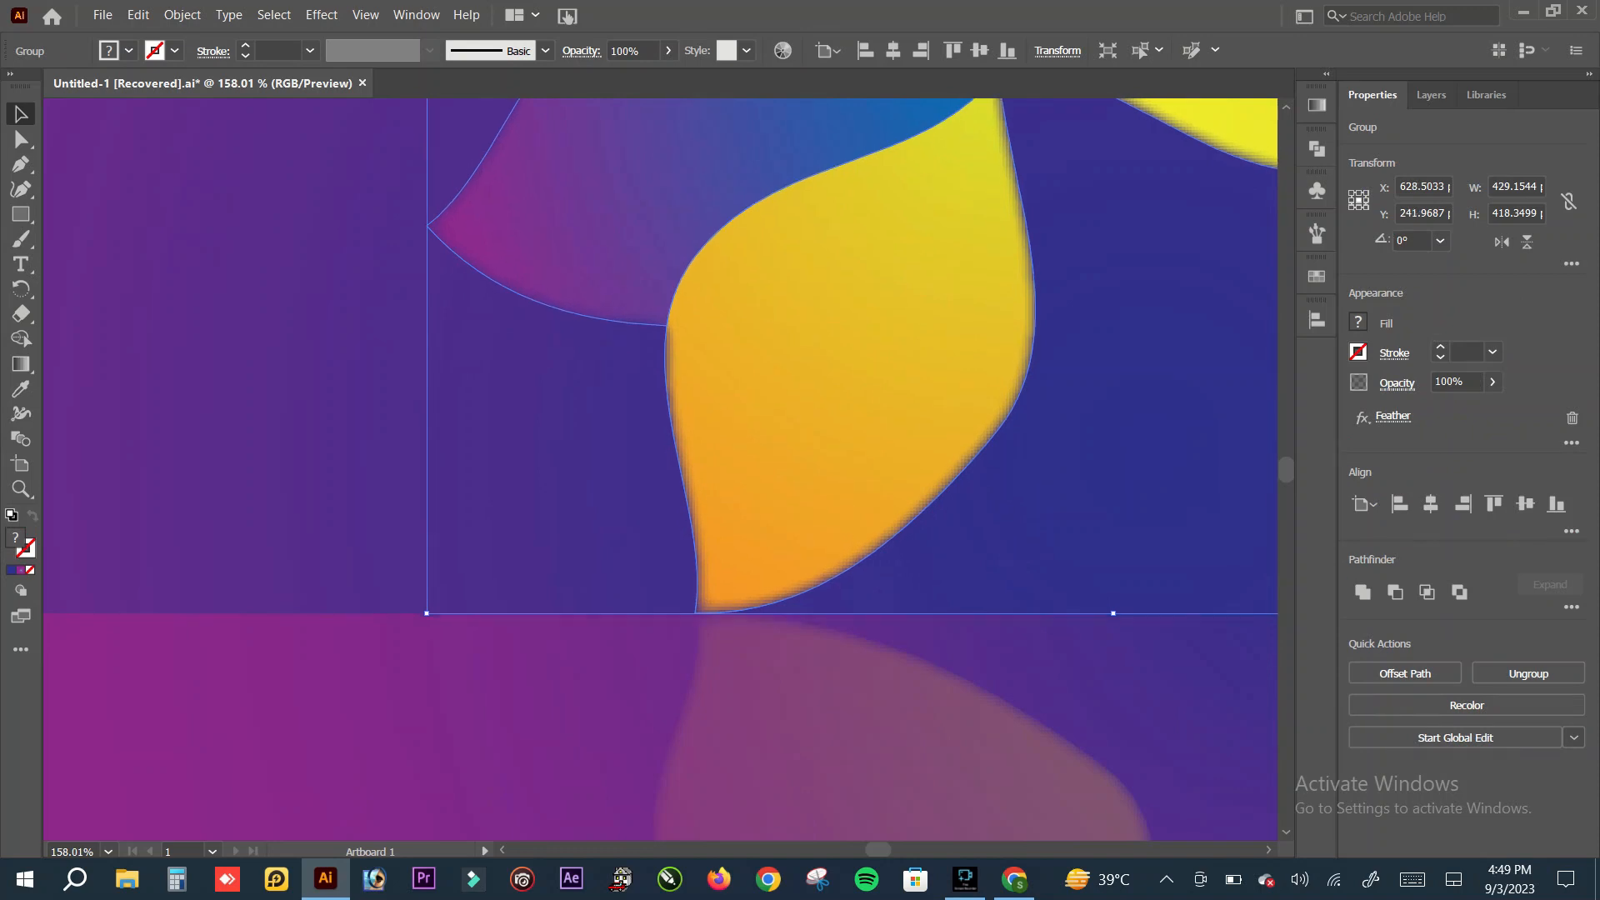
key(Left)
key(ctrl+shift+a)
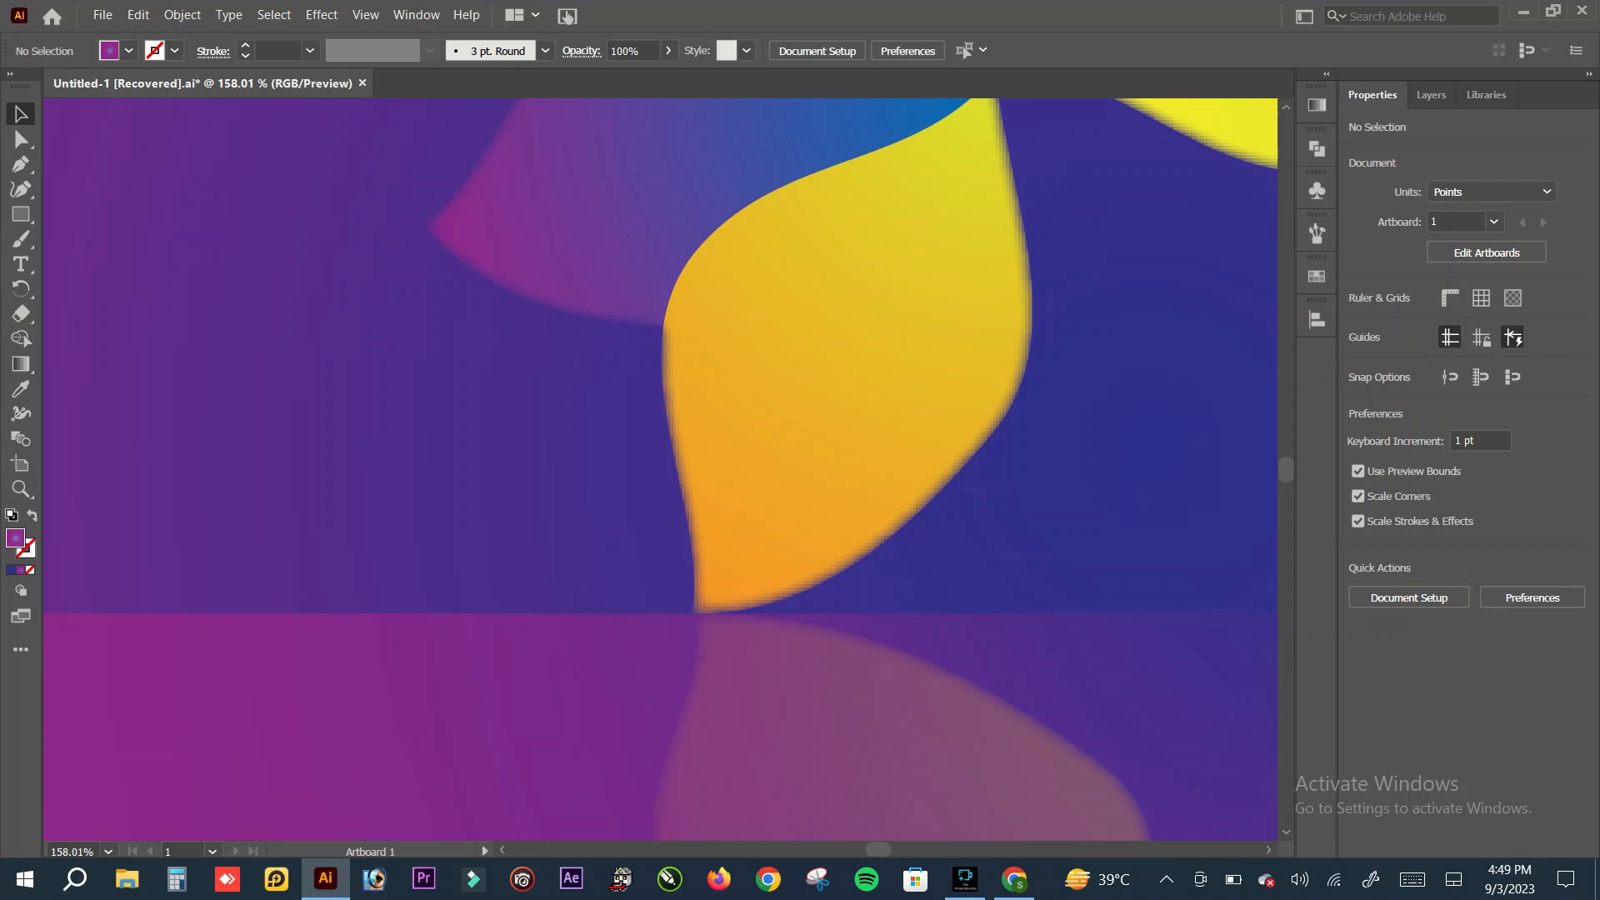
key(z)
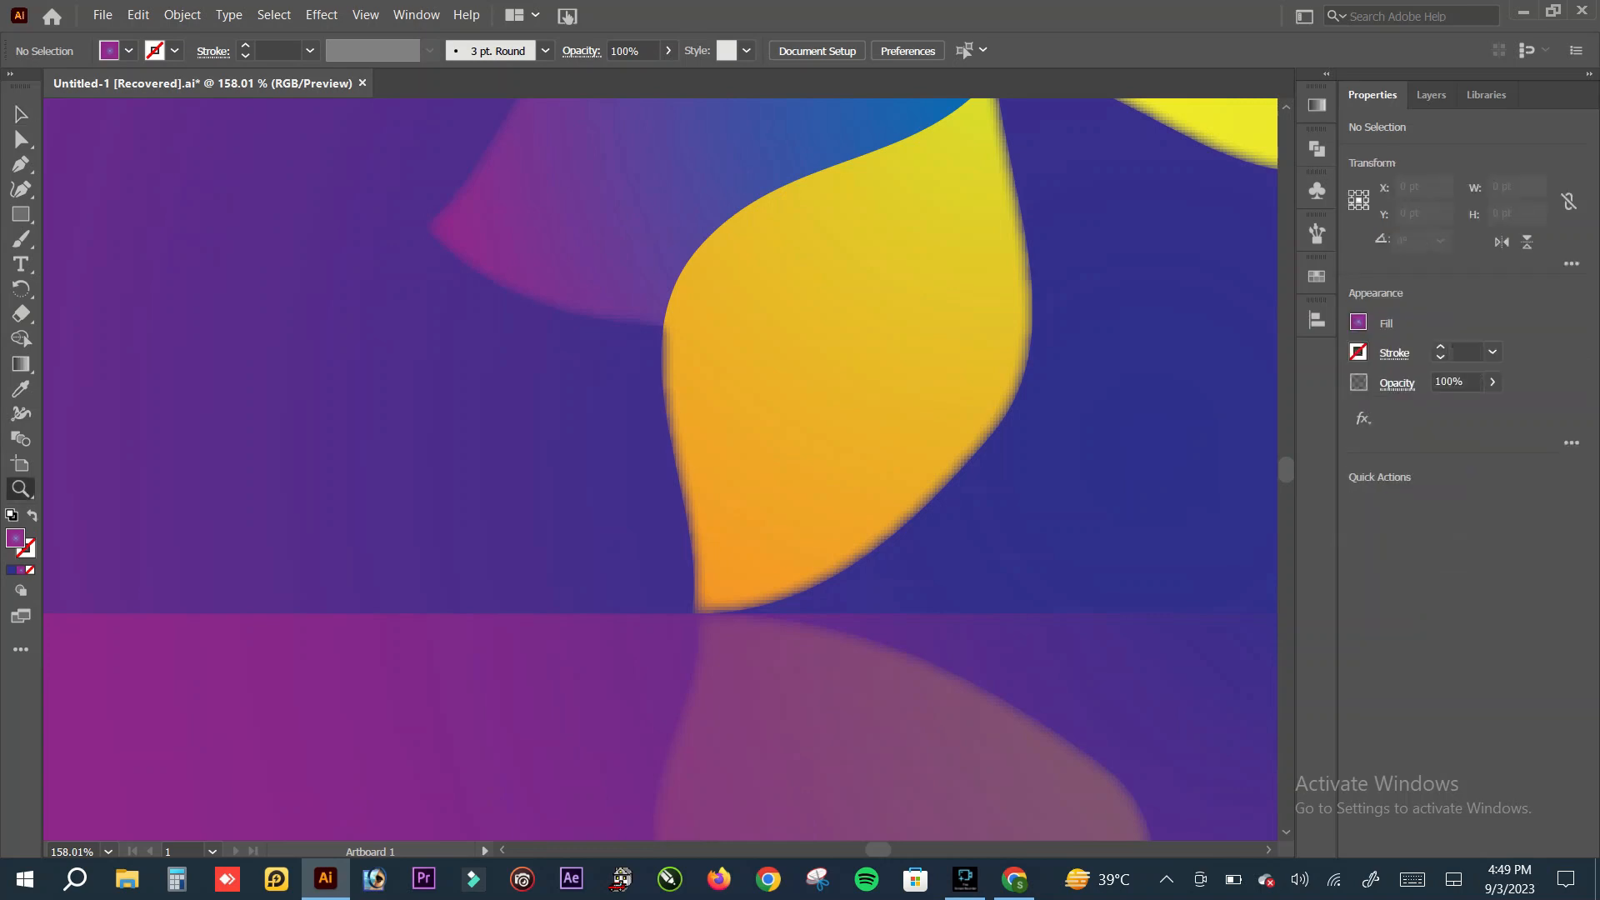
drag(848, 519, 650, 519)
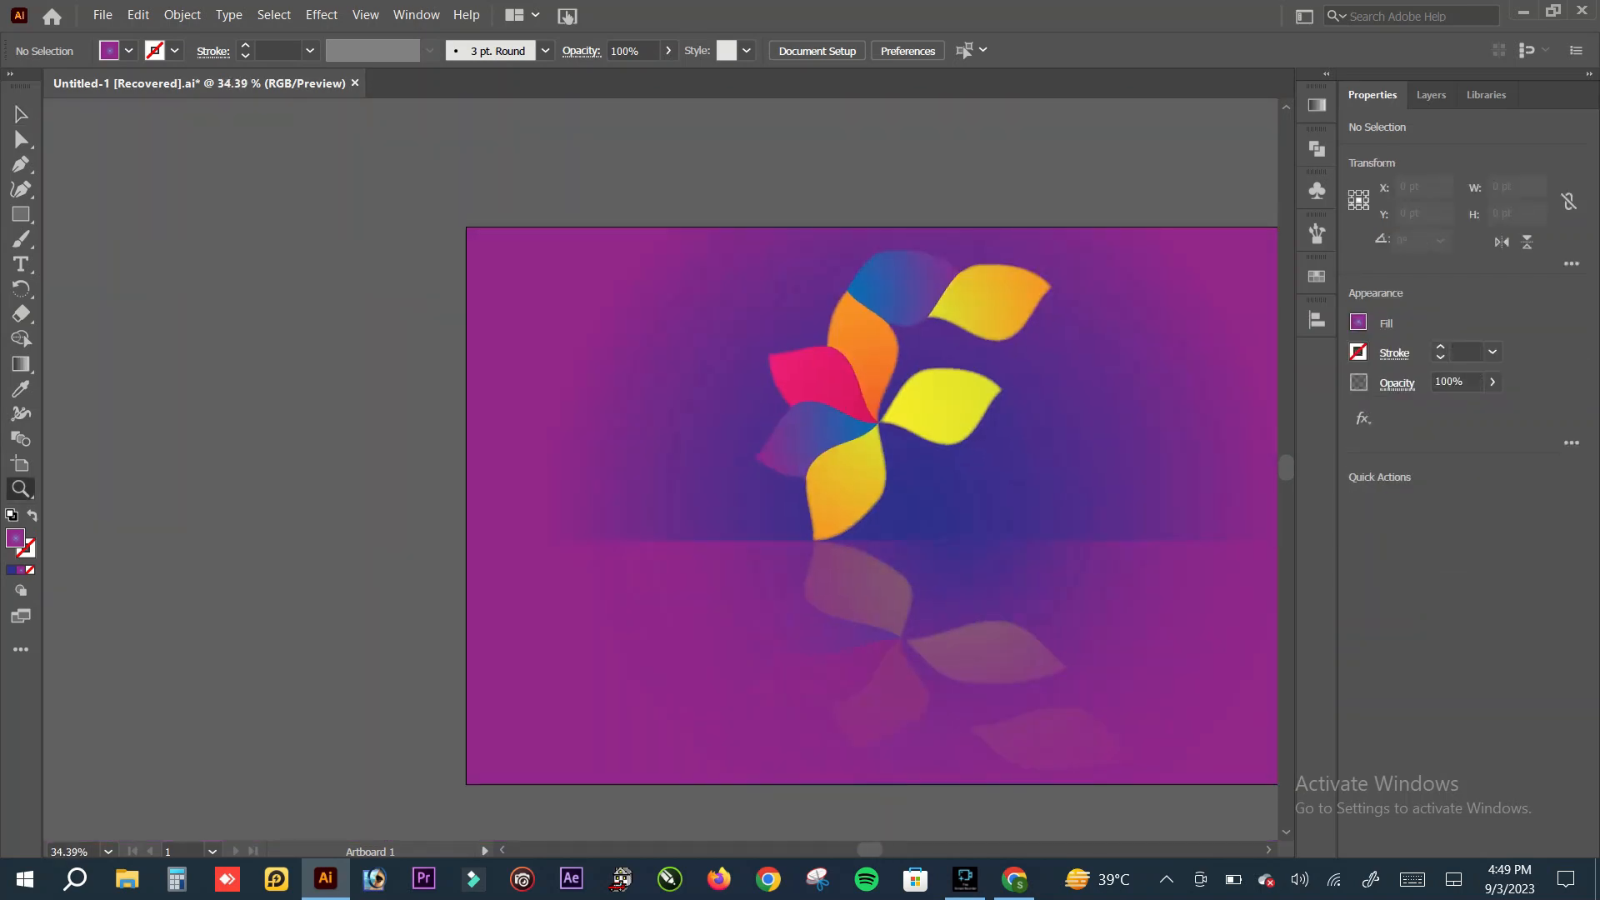